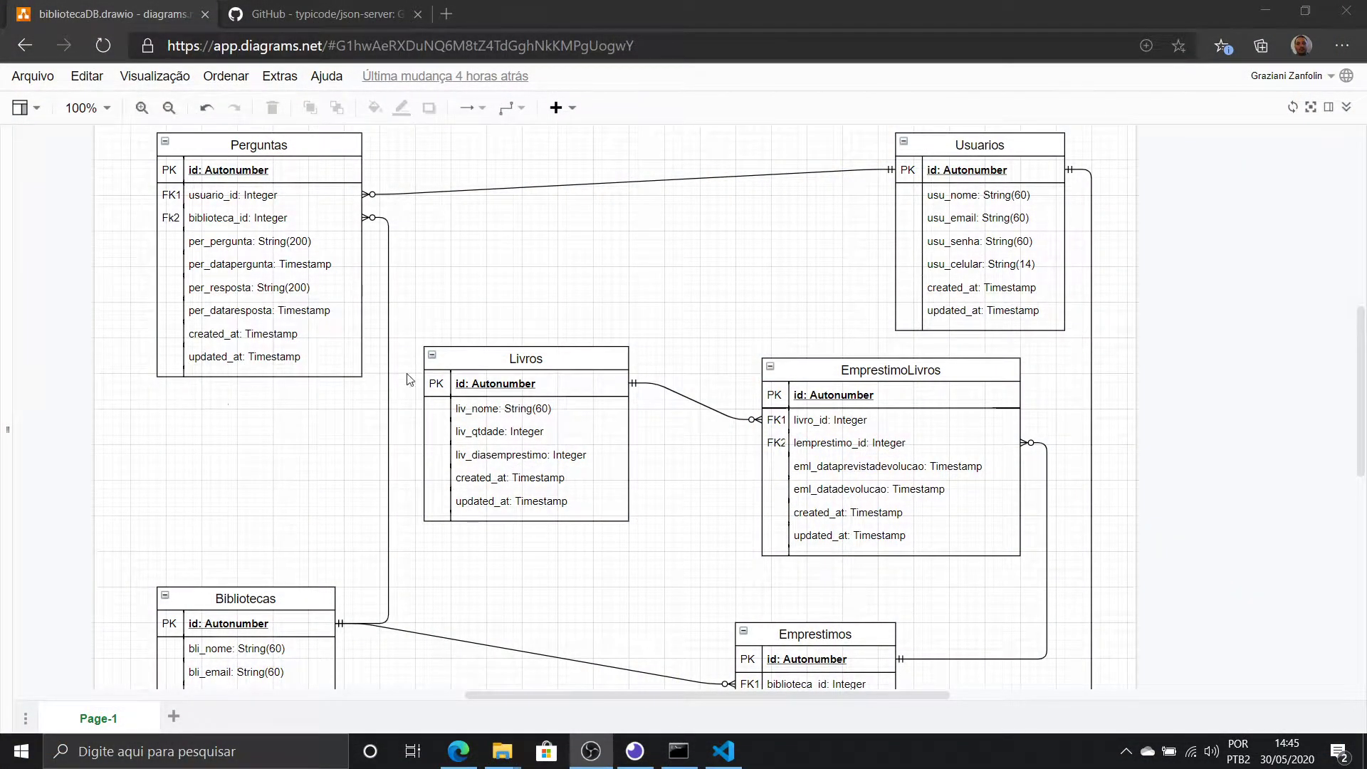
# Review the Livros table and the db.json data, then bring up the json-server GitHub page
pyautogui.click(562, 356)
pyautogui.click(723, 751)
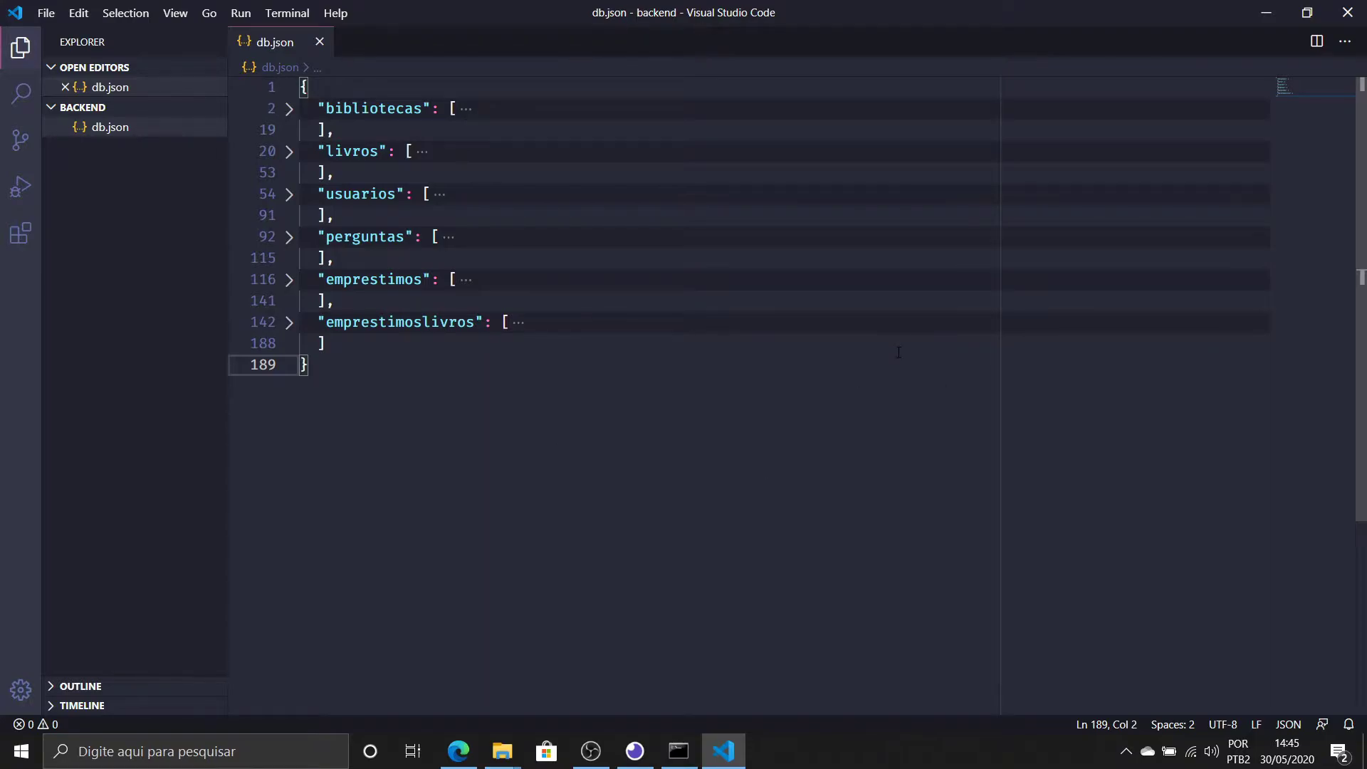
pyautogui.click(459, 751)
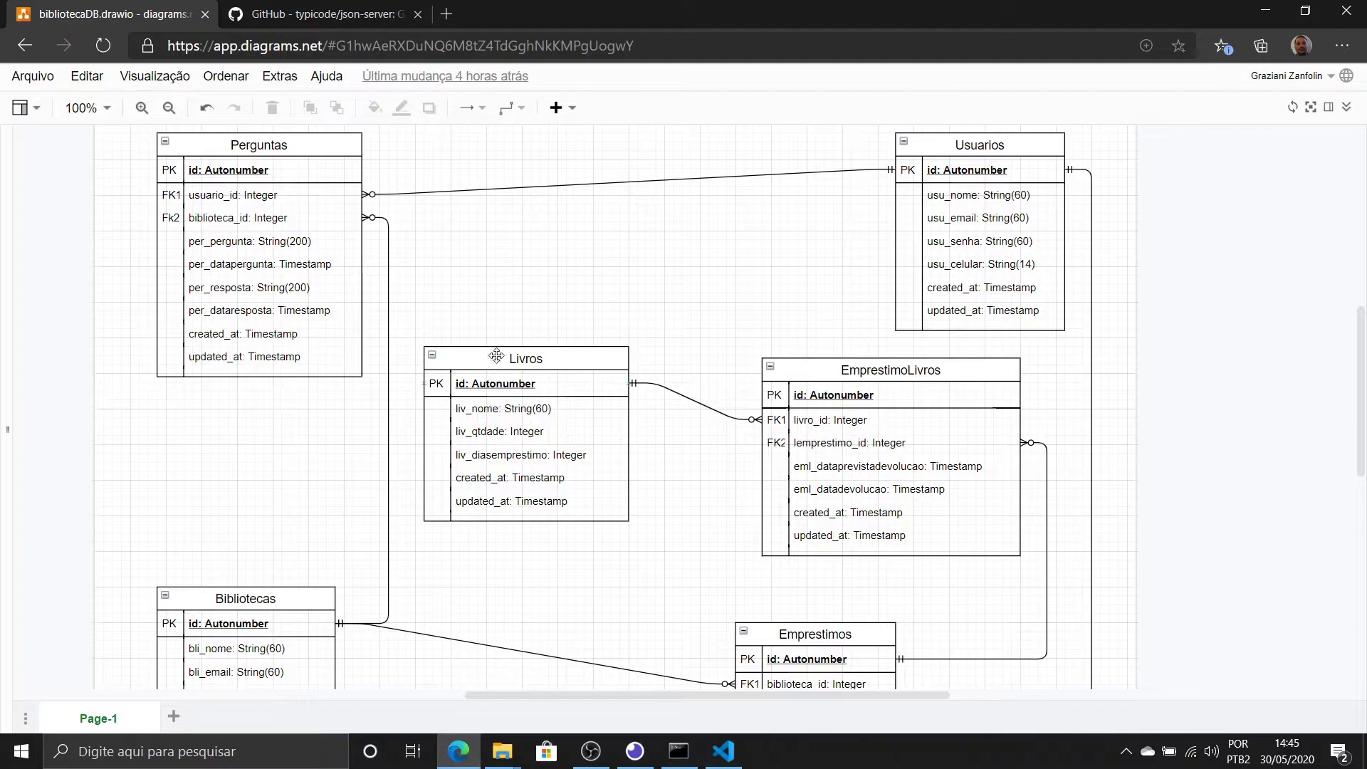
pyautogui.click(340, 13)
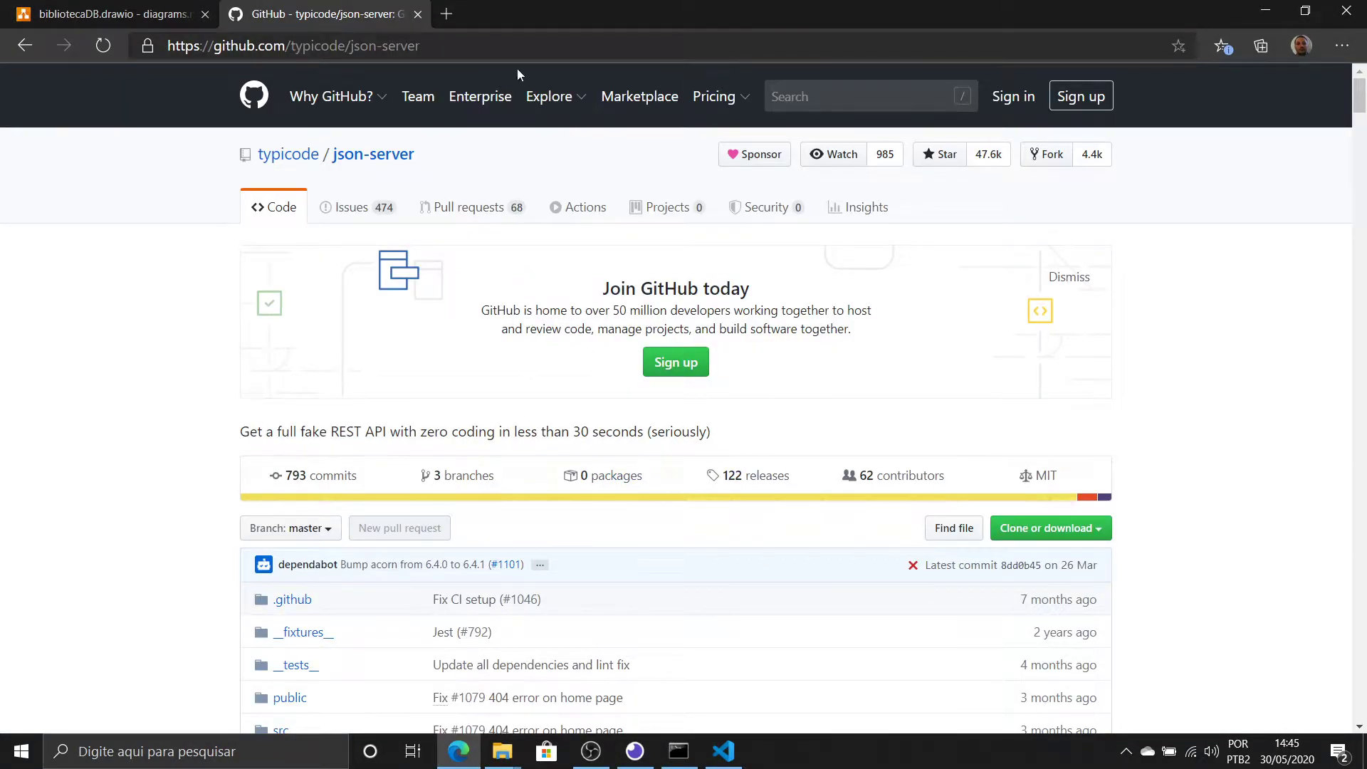
# Sign in to portal.azure.com in a new tab with the school account
pyautogui.click(448, 12)
pyautogui.write('p')
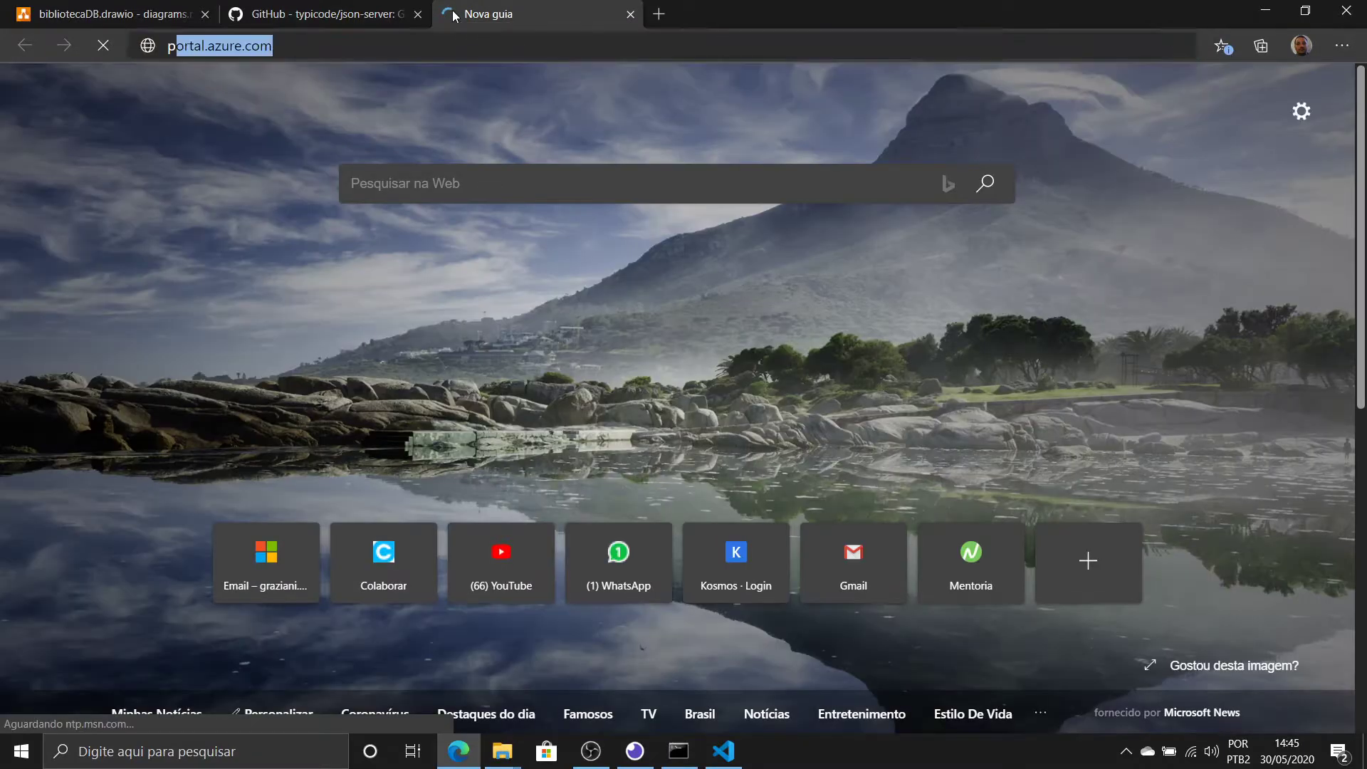
pyautogui.write('ortal')
pyautogui.press('Return')
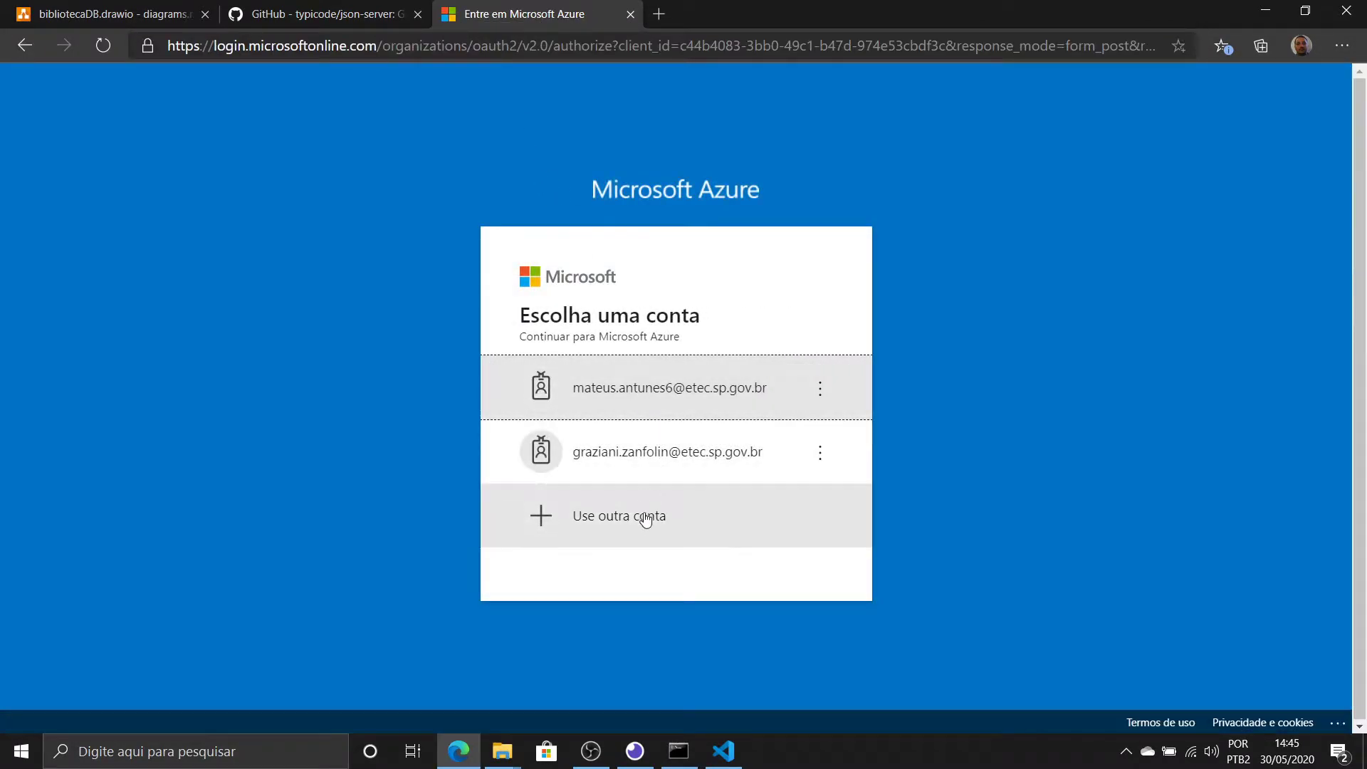
pyautogui.click(685, 400)
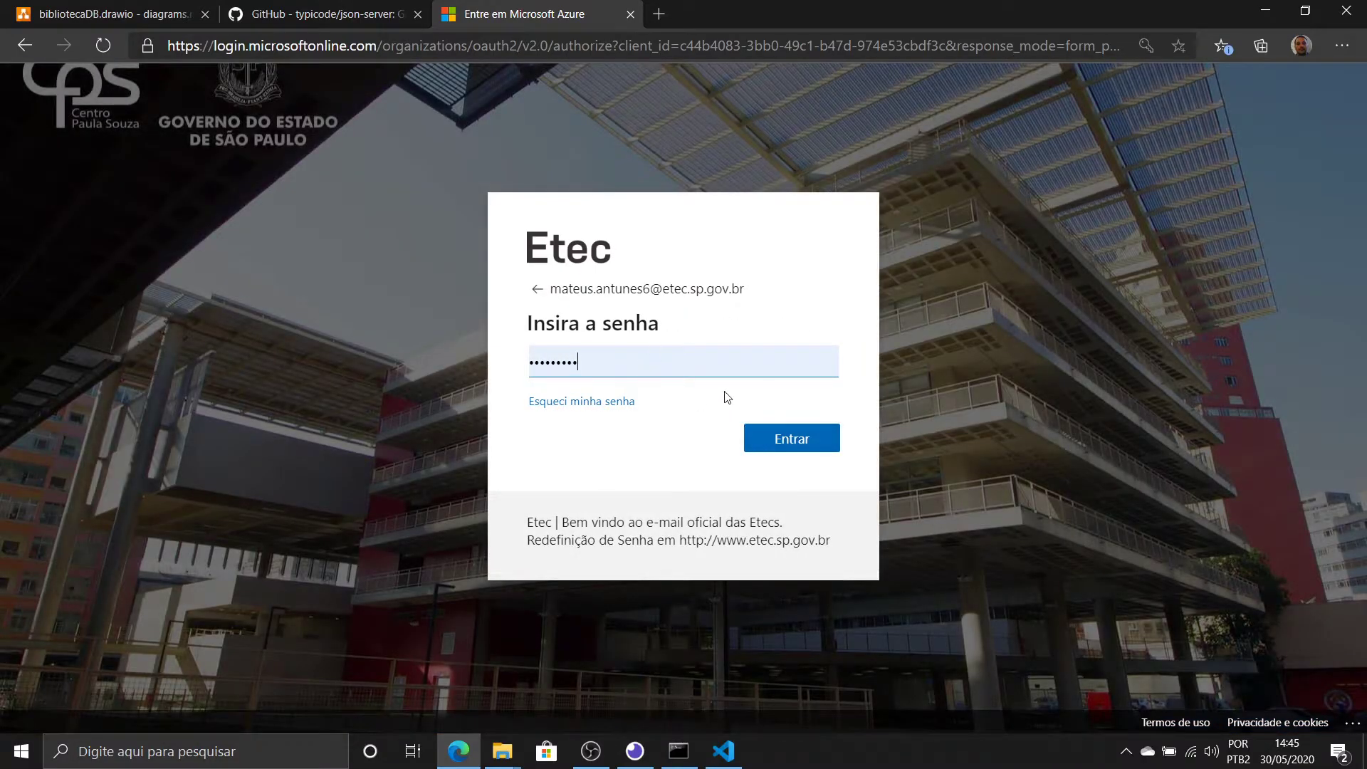
pyautogui.click(783, 440)
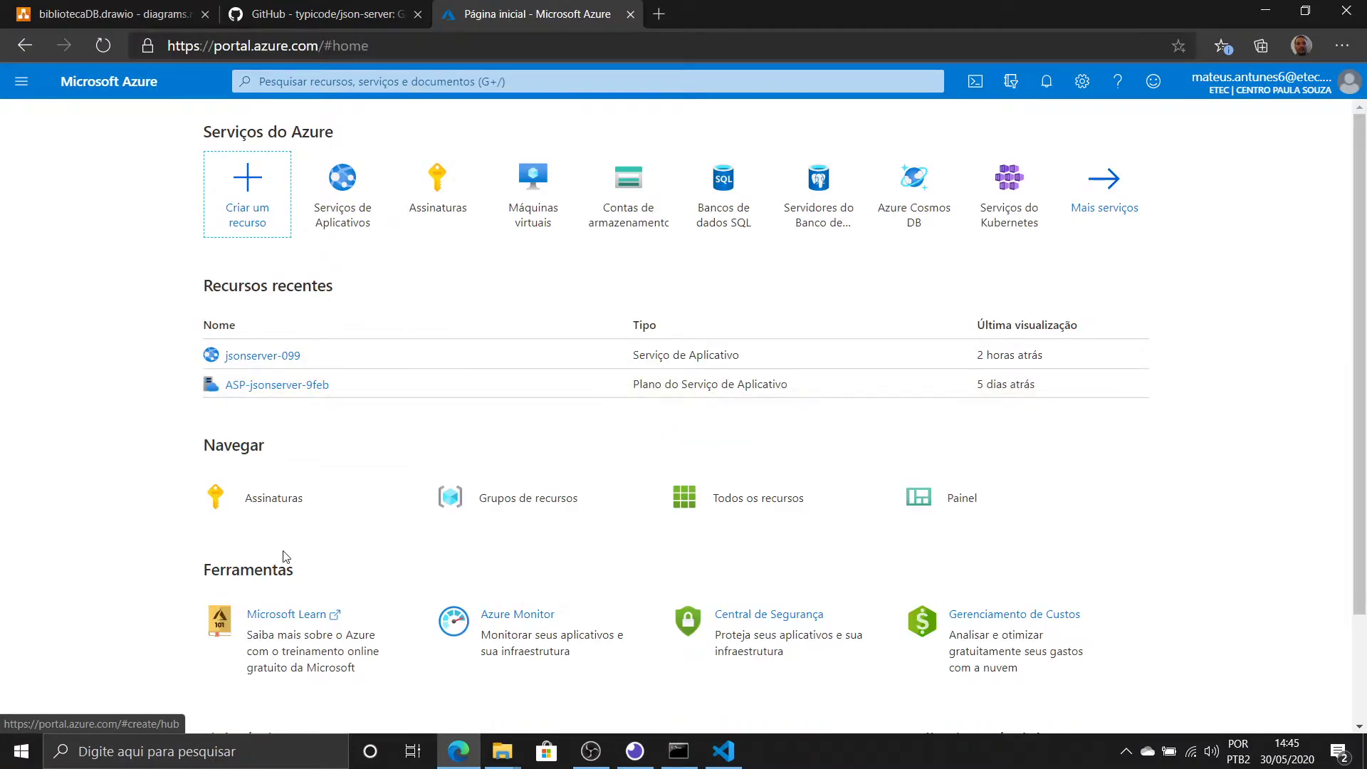
# Check Assinaturas, then start a new web app from Serviços de Aplicativos
pyautogui.click(284, 501)
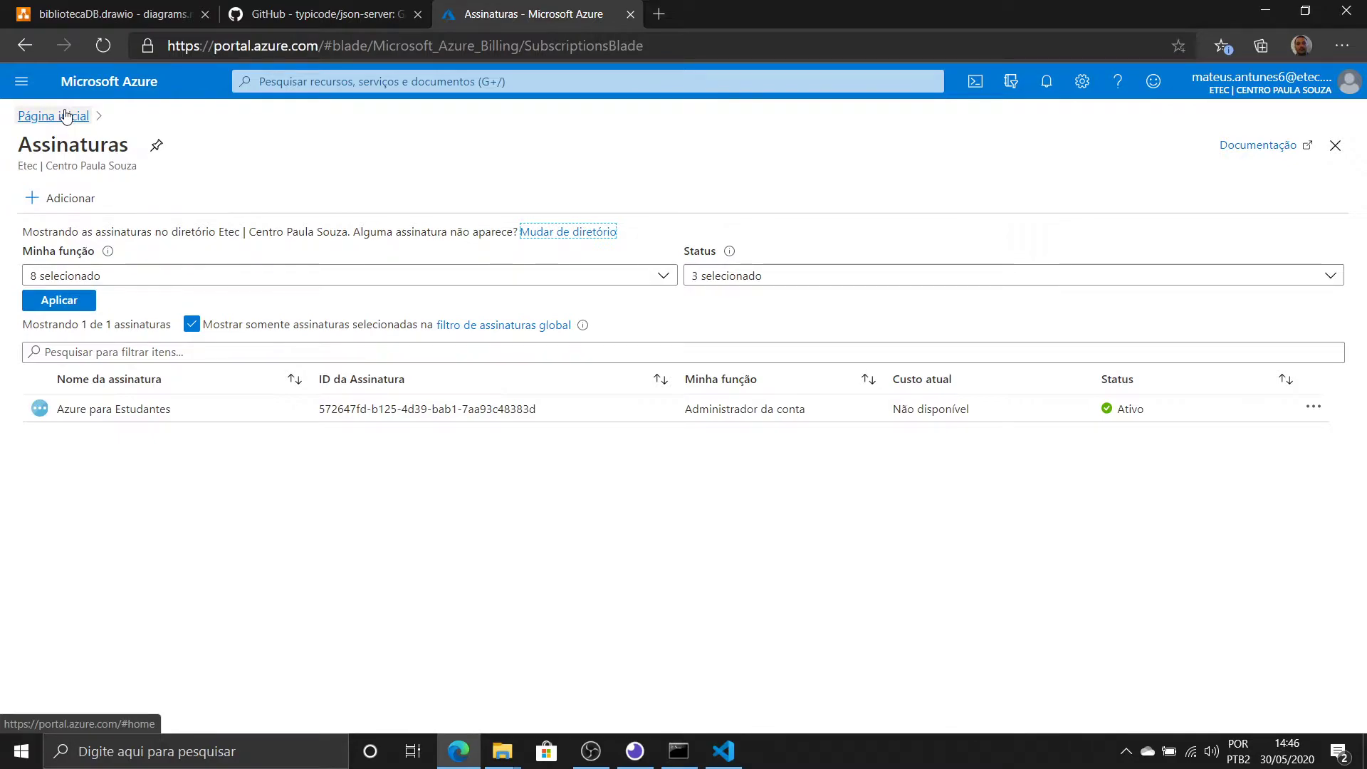
pyautogui.click(66, 117)
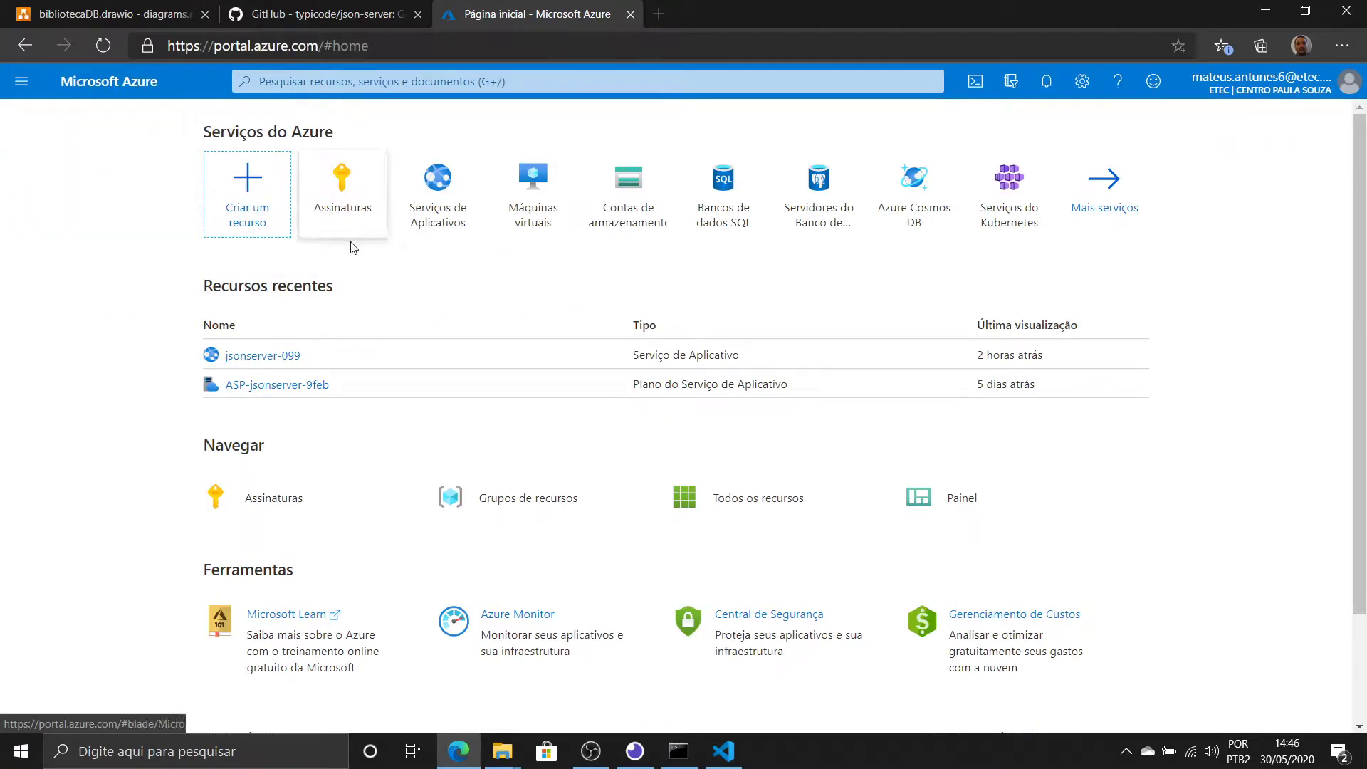
pyautogui.click(431, 235)
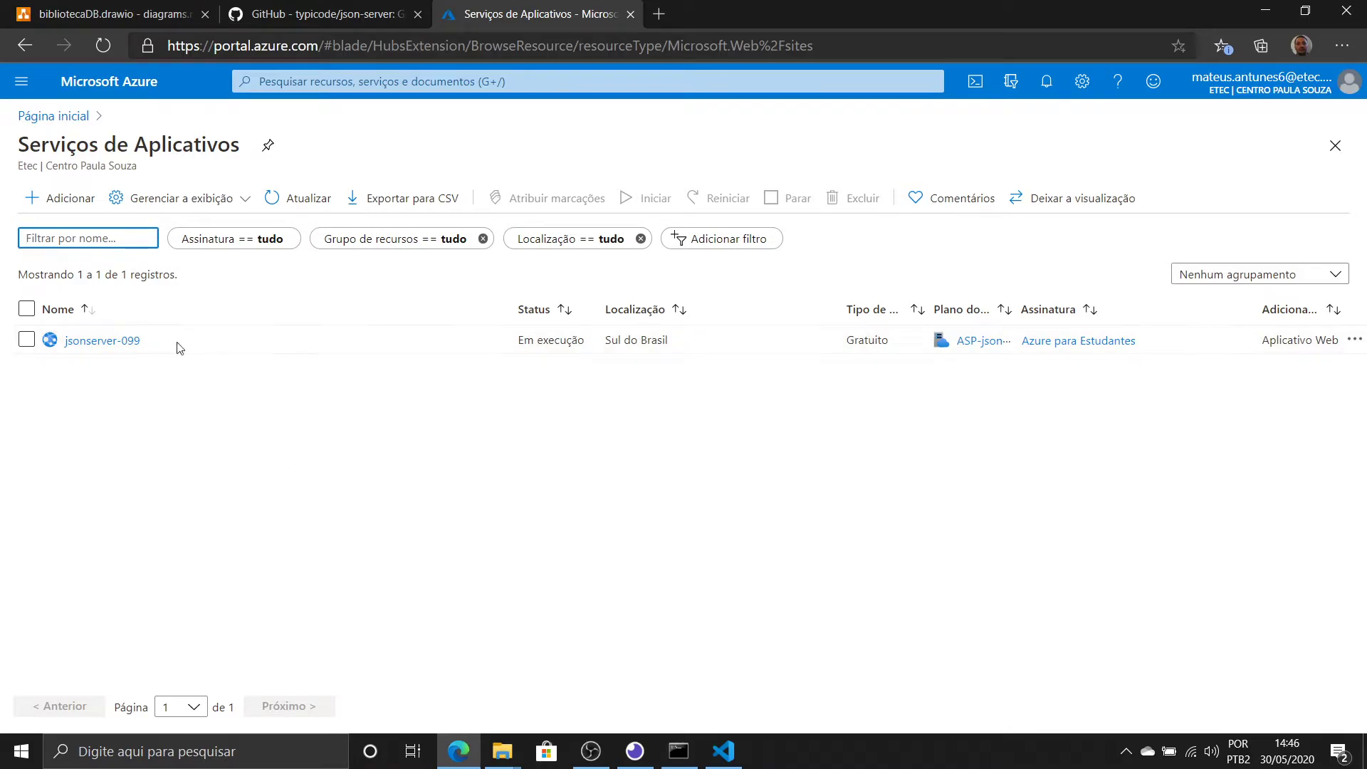
pyautogui.click(85, 203)
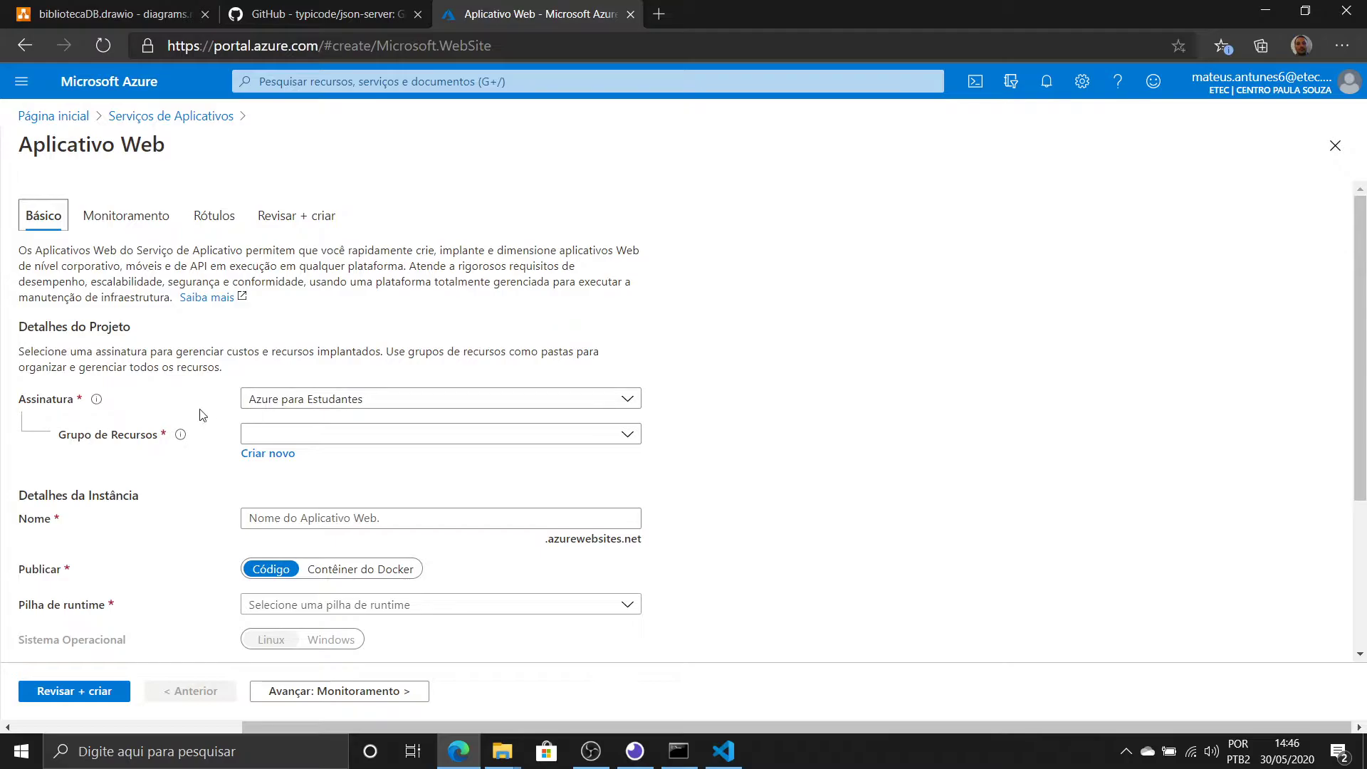
# Create a new resource group named etec, since 'youtube' already exists
pyautogui.click(284, 453)
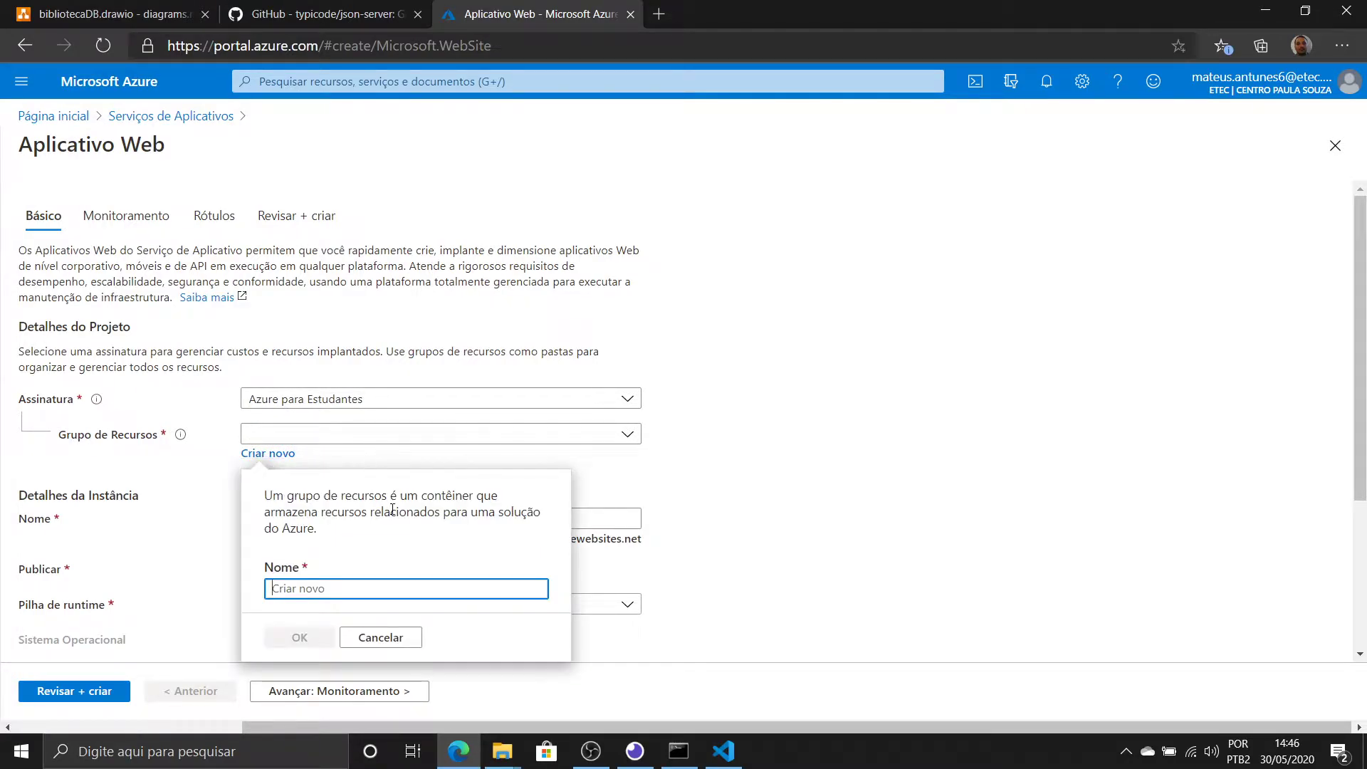
pyautogui.write('youtube')
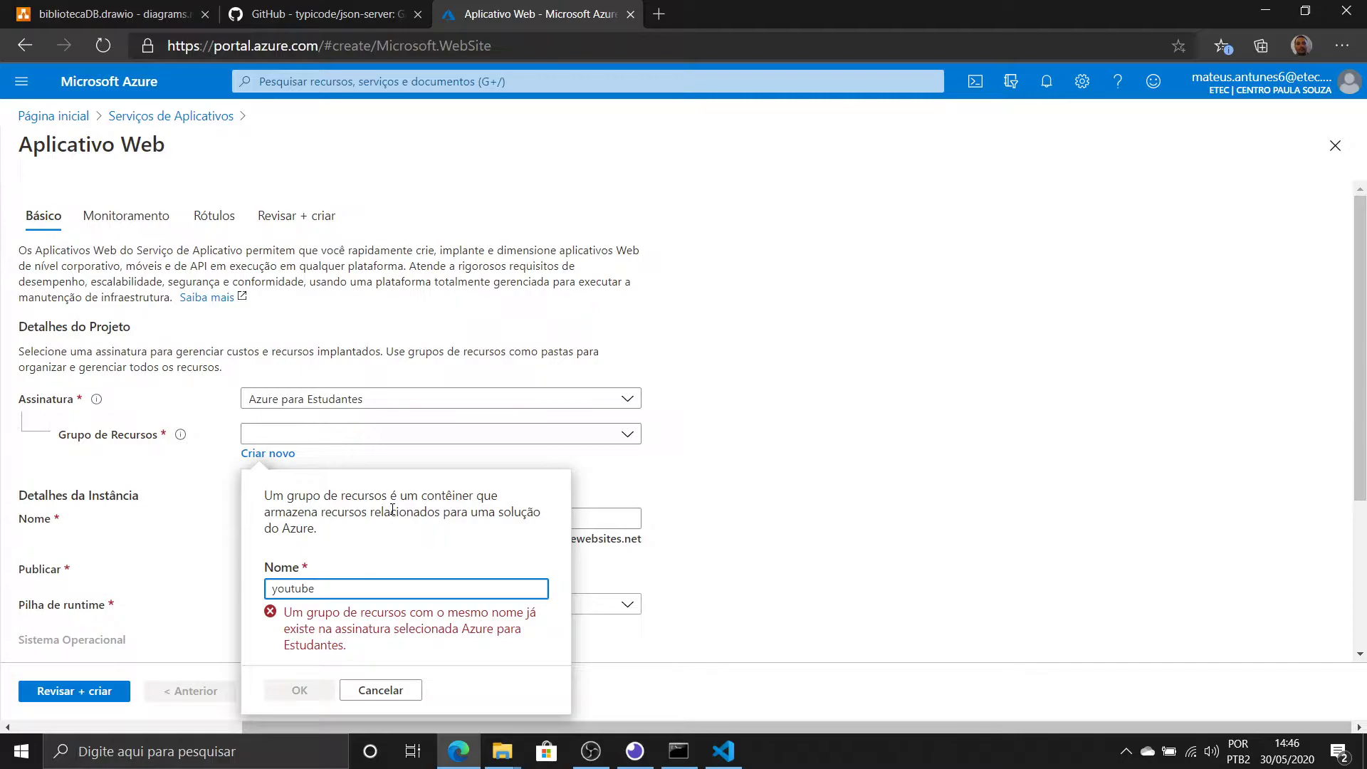
pyautogui.doubleClick(351, 589)
pyautogui.write('etec')
pyautogui.click(300, 638)
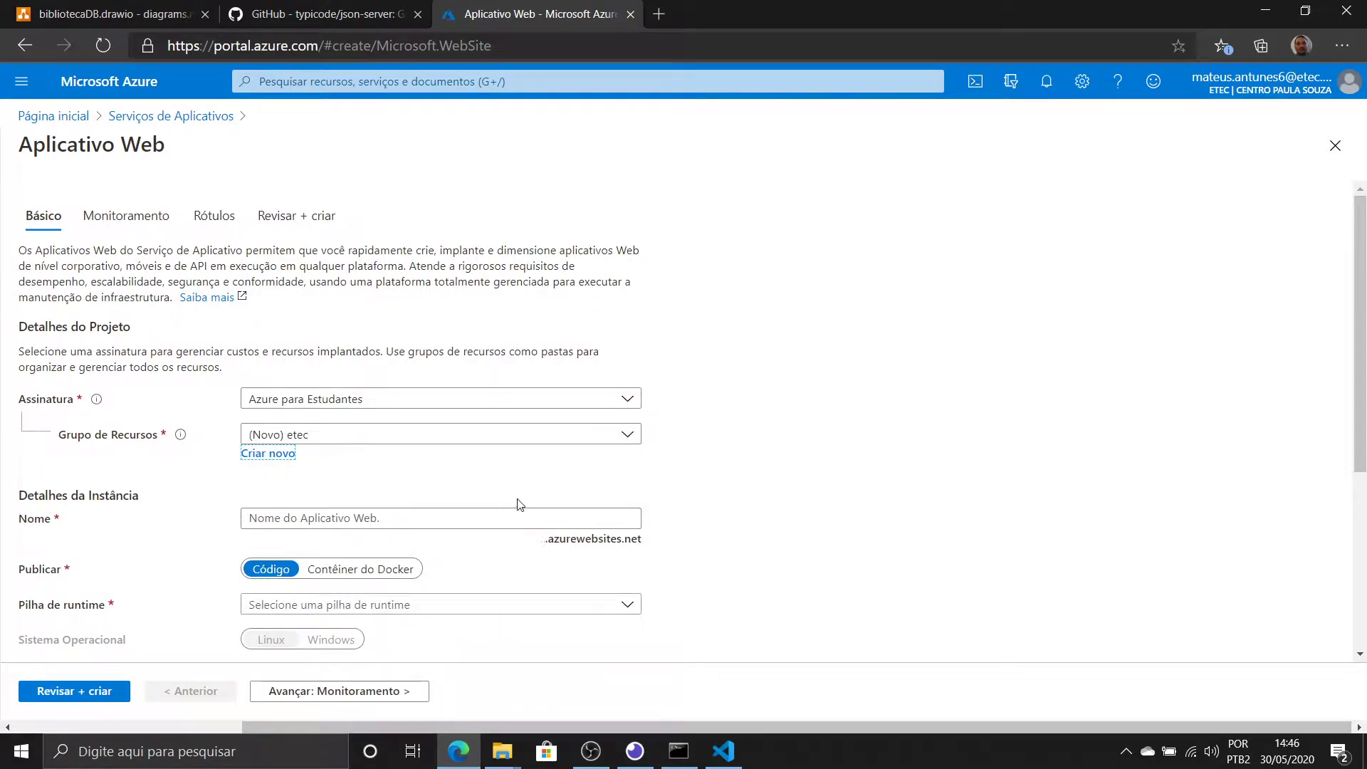
pyautogui.scroll(-1, 502, 496)
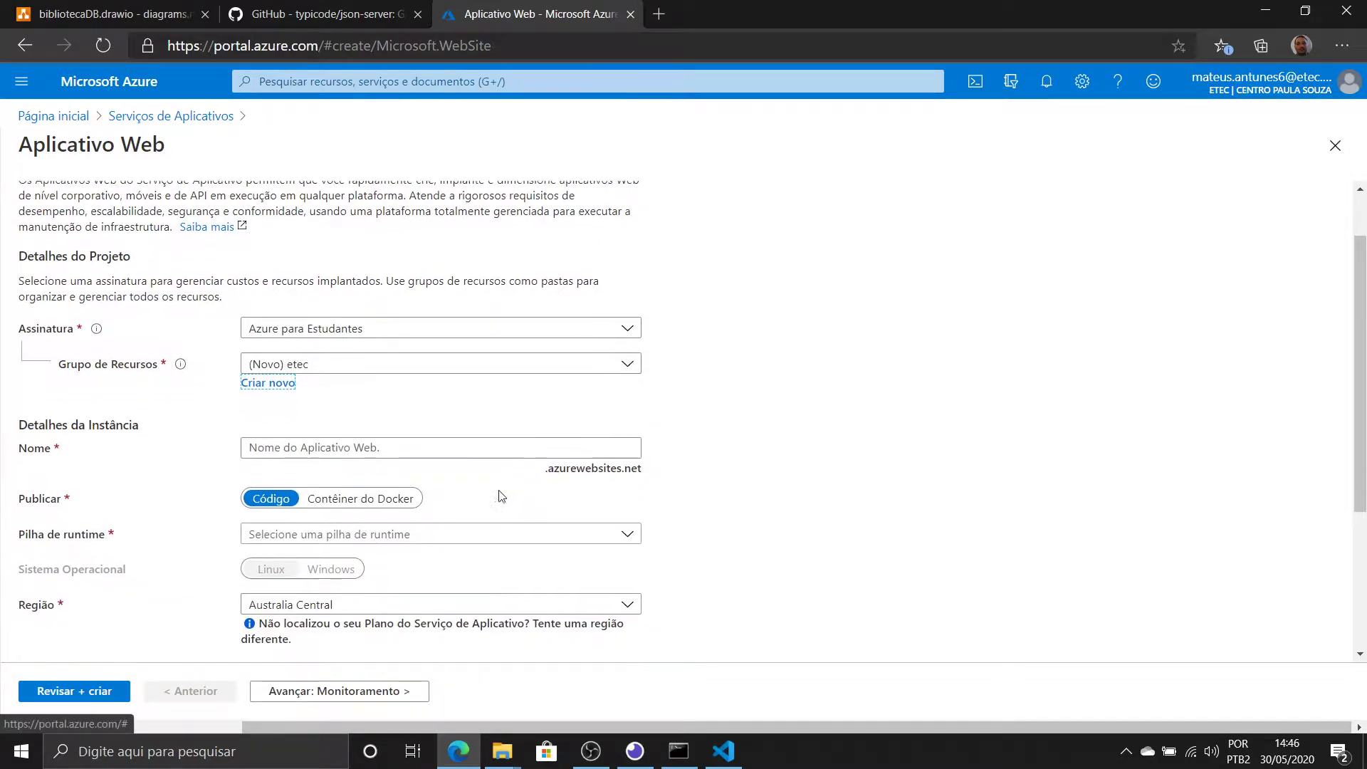
# Name the web app blibliotecadb after trying bliblioteca-backend variants
pyautogui.click(368, 447)
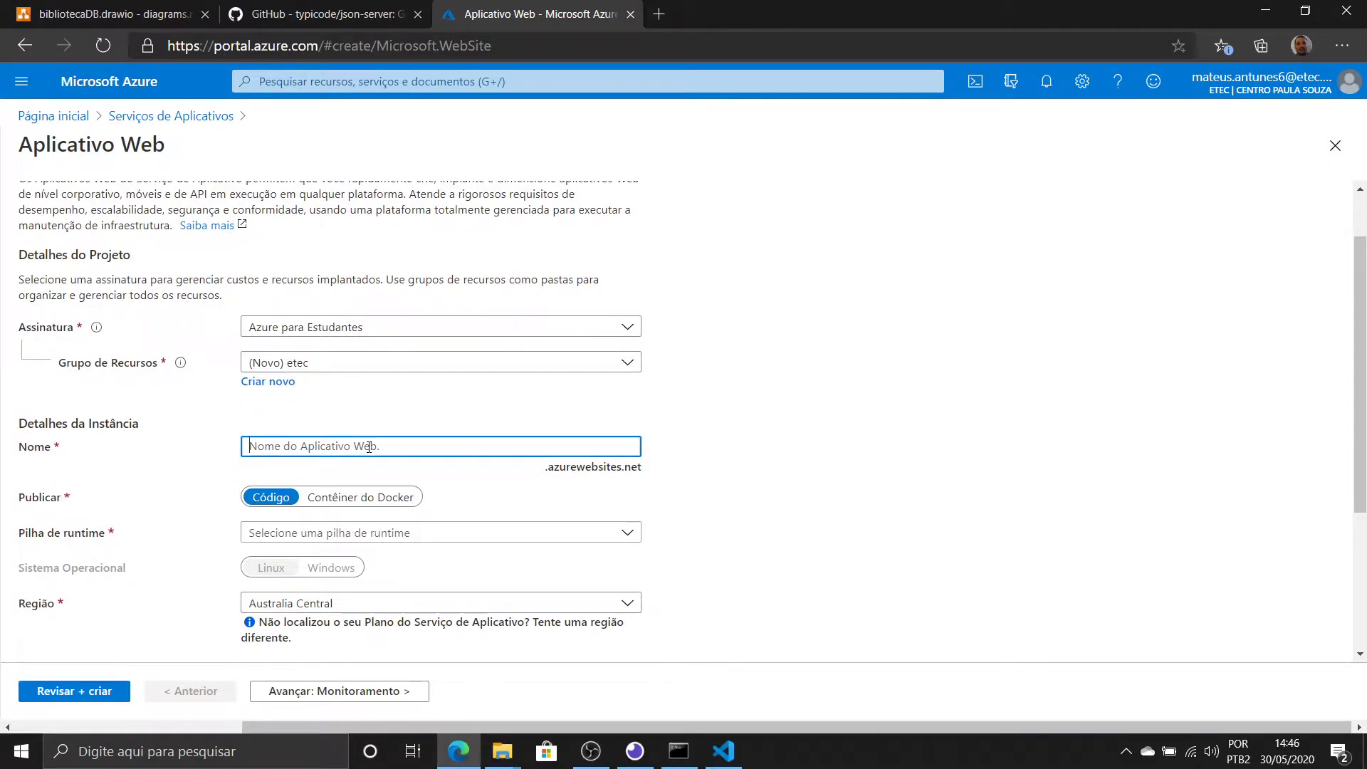
pyautogui.write('blibliote')
pyautogui.write('ca')
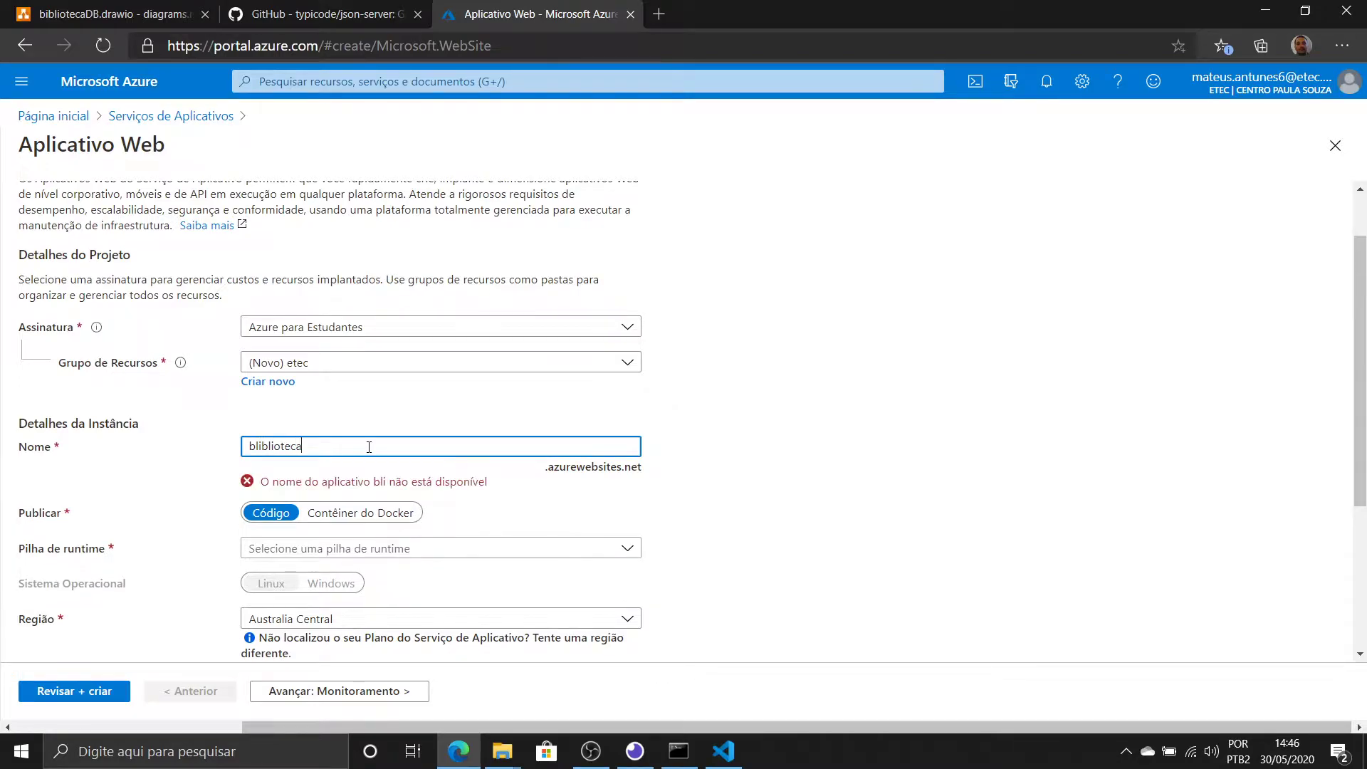
pyautogui.write('db')
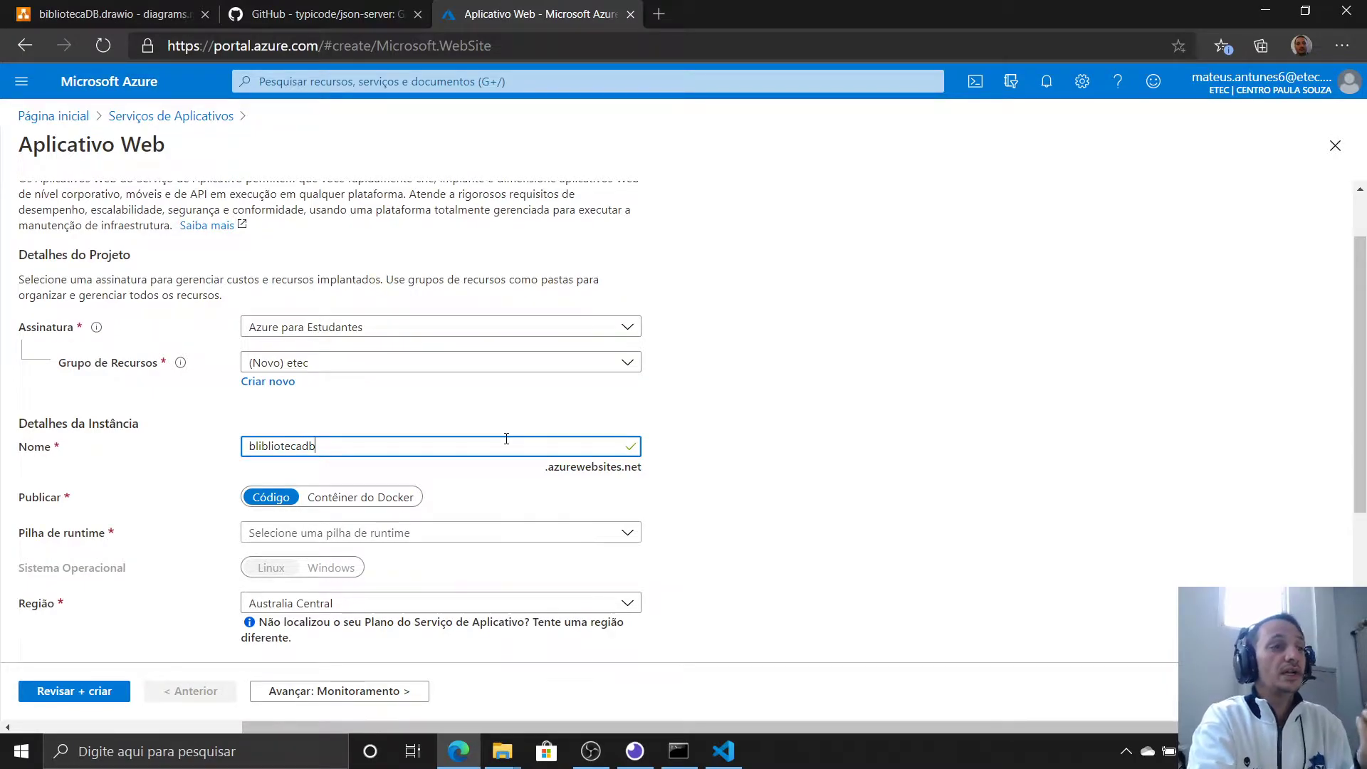
pyautogui.press('Left')
pyautogui.press('Left')
pyautogui.write('-')
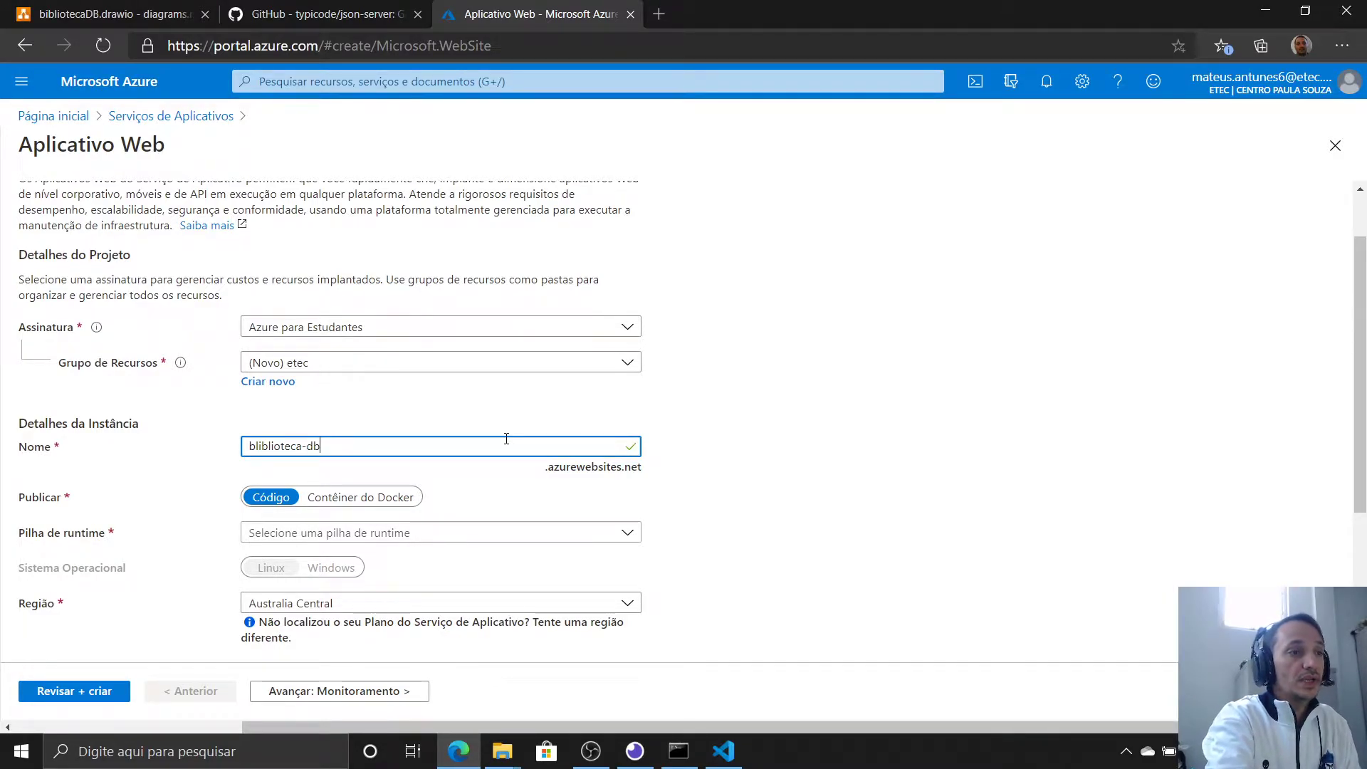
pyautogui.press('BackSpace')
pyautogui.press('BackSpace')
pyautogui.write('back')
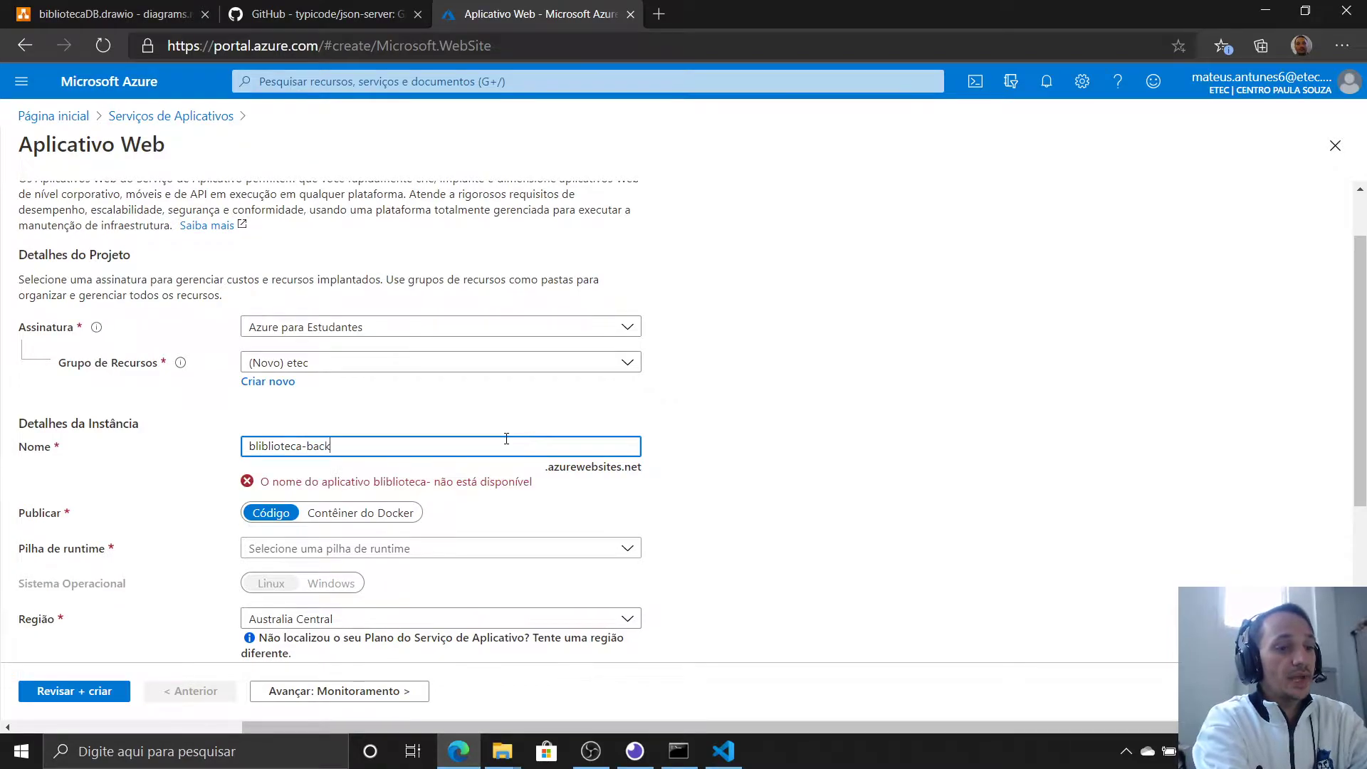
pyautogui.write('end')
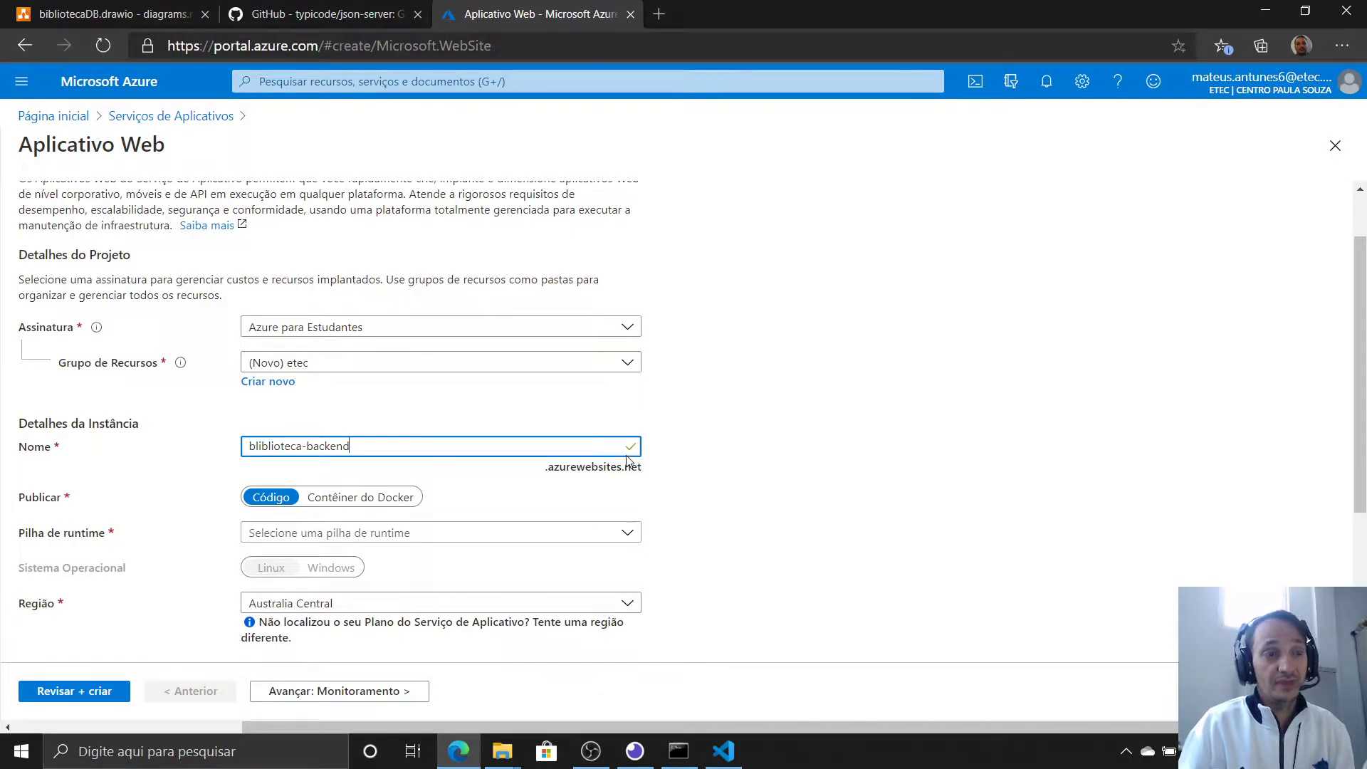
pyautogui.doubleClick(508, 447)
pyautogui.write('db')
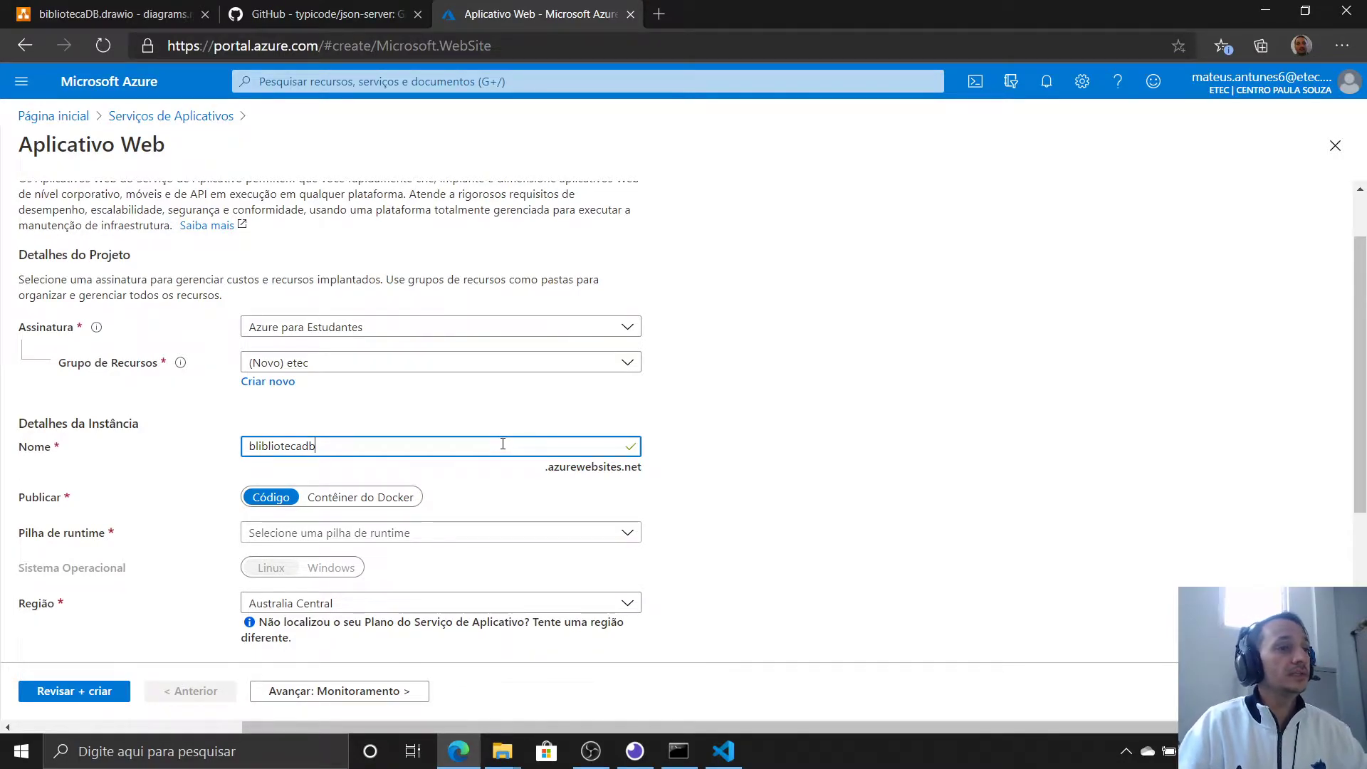
# Choose the Node 12 LTS runtime stack on Windows
pyautogui.scroll(-3, 326, 448)
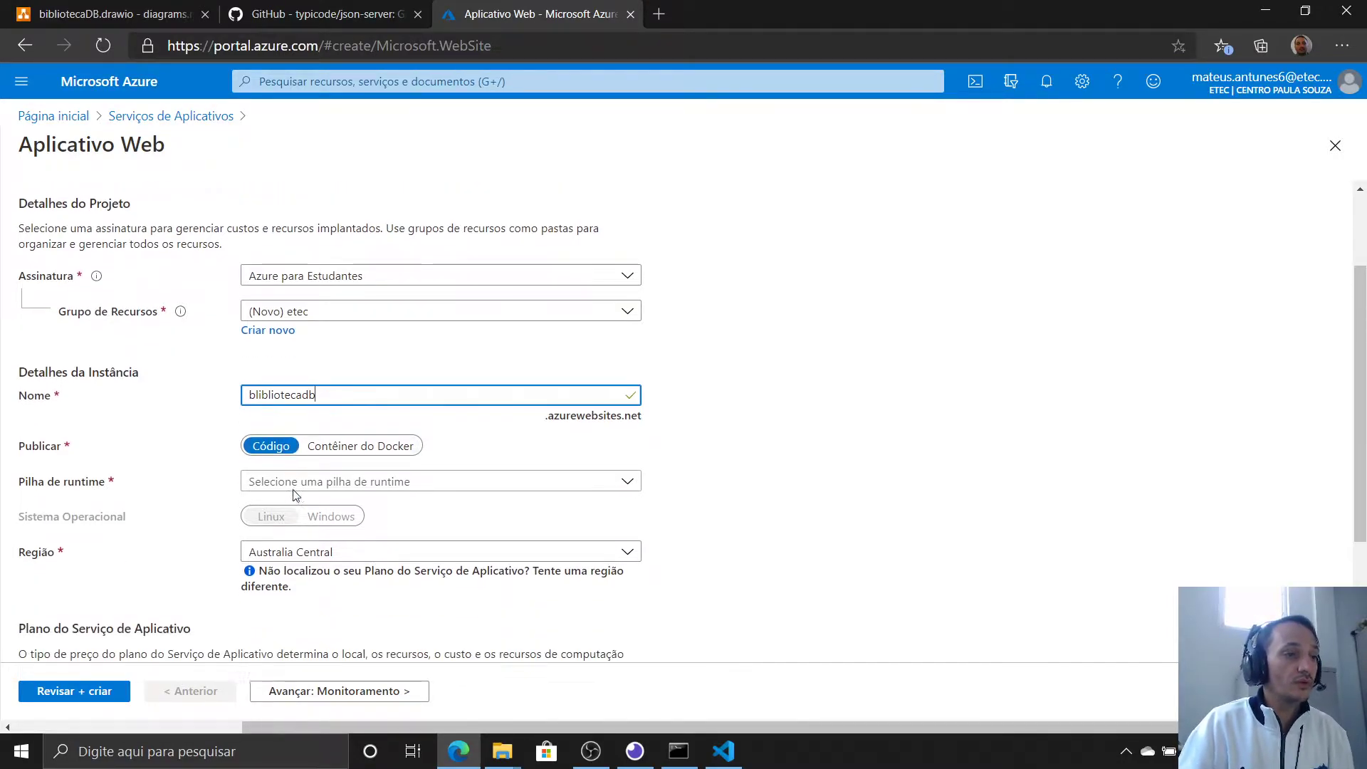
pyautogui.click(346, 391)
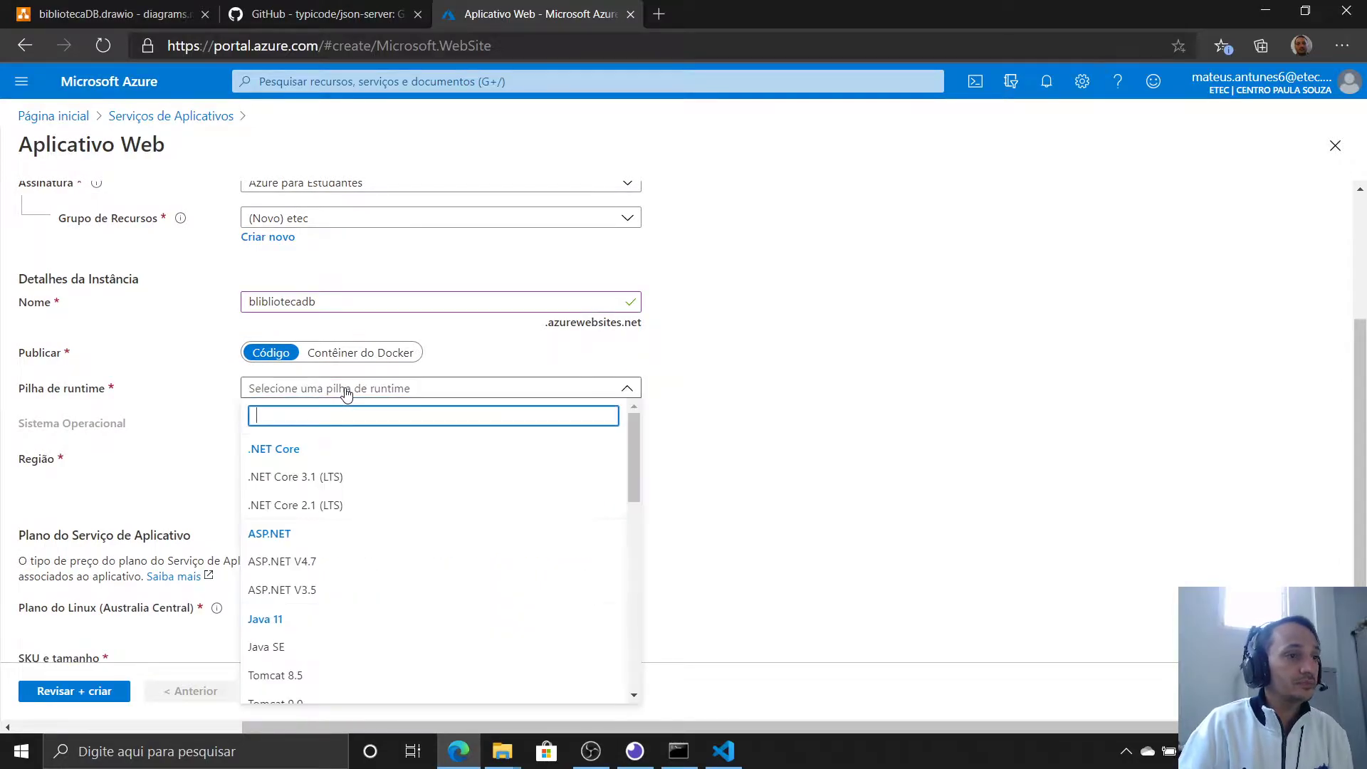
pyautogui.scroll(-3, 384, 513)
pyautogui.scroll(-3, 384, 513)
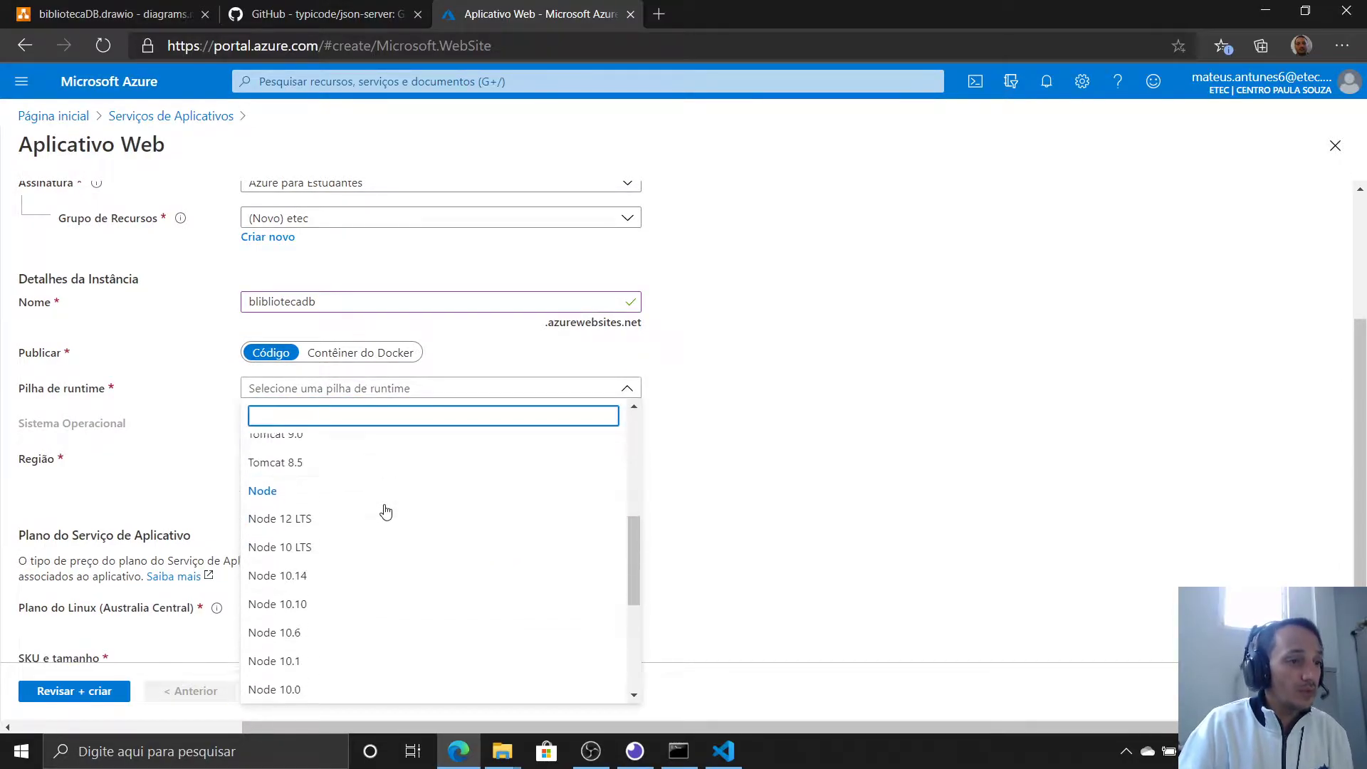
pyautogui.click(327, 509)
pyautogui.click(332, 424)
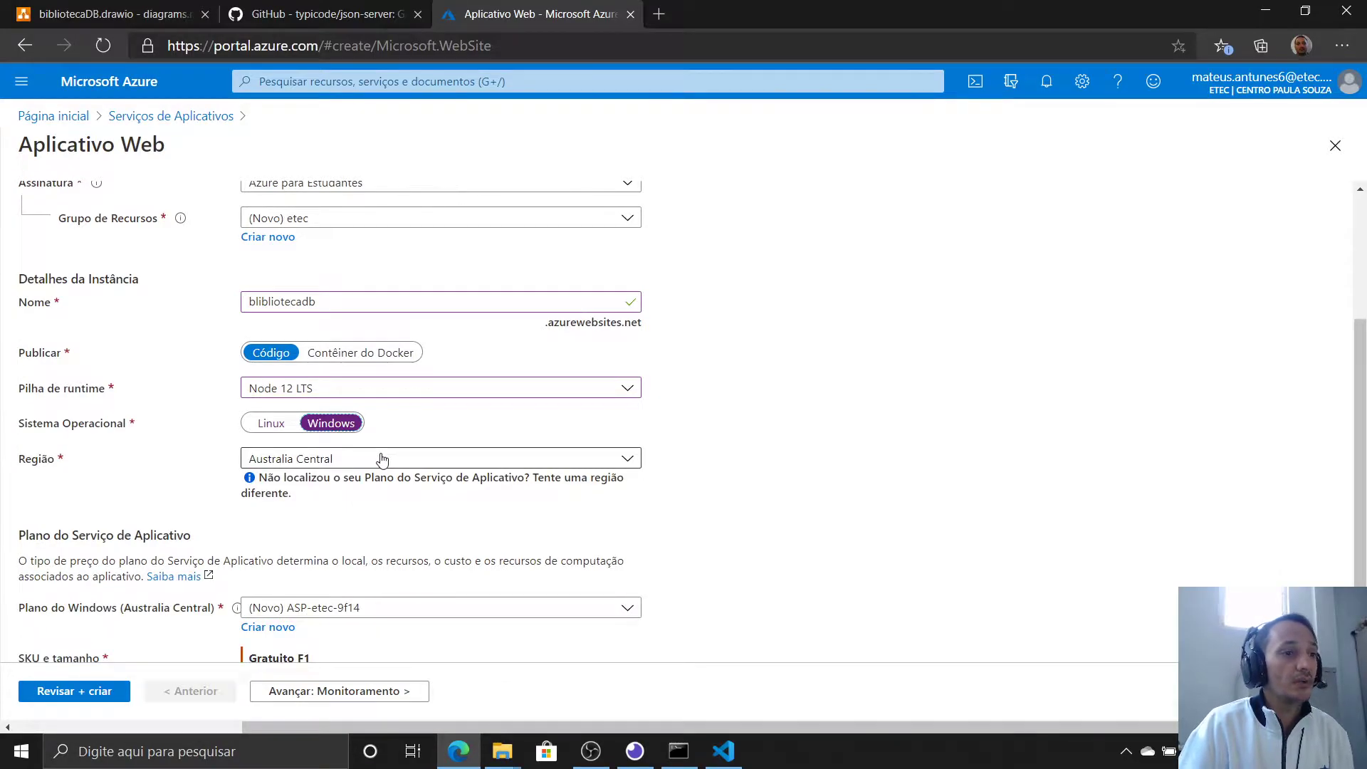
# Set the web app region to Brazil South
pyautogui.scroll(-1, 398, 377)
pyautogui.click(396, 371)
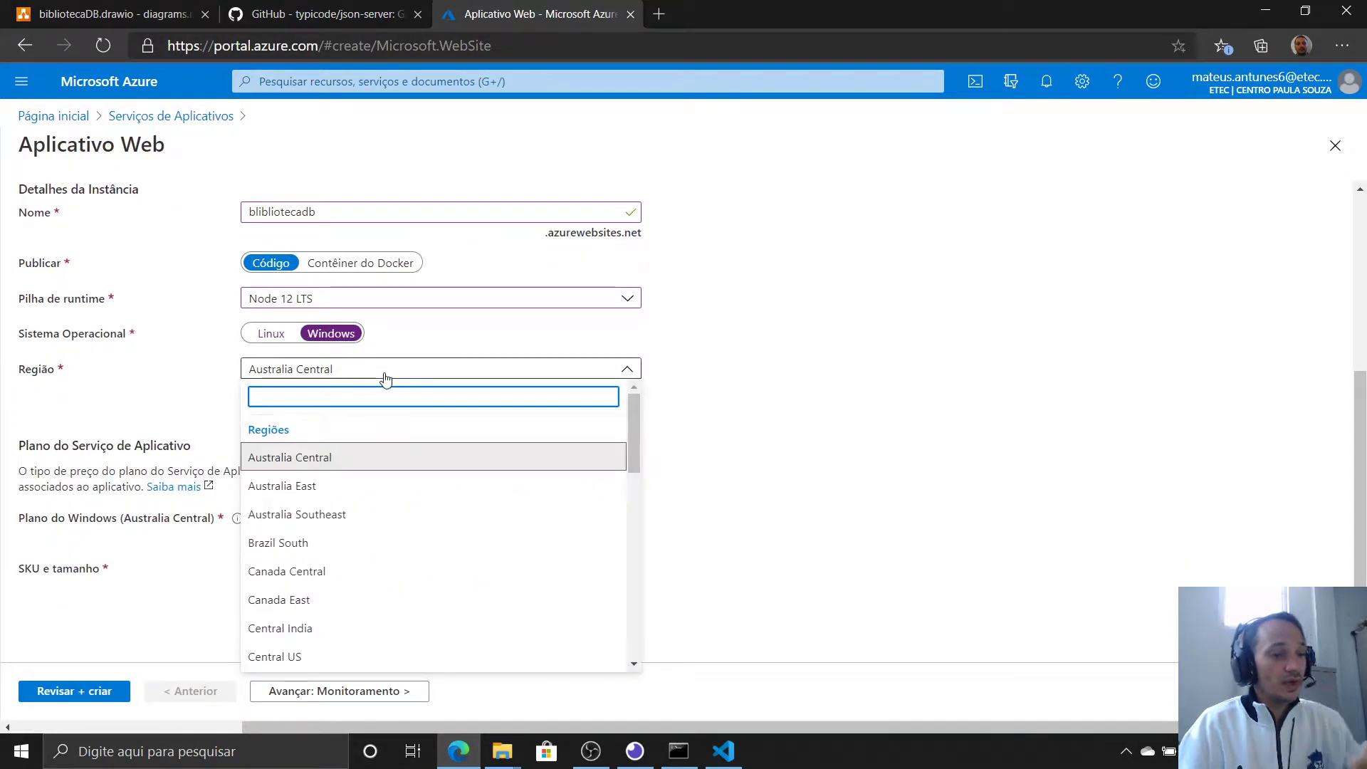
pyautogui.write('bra')
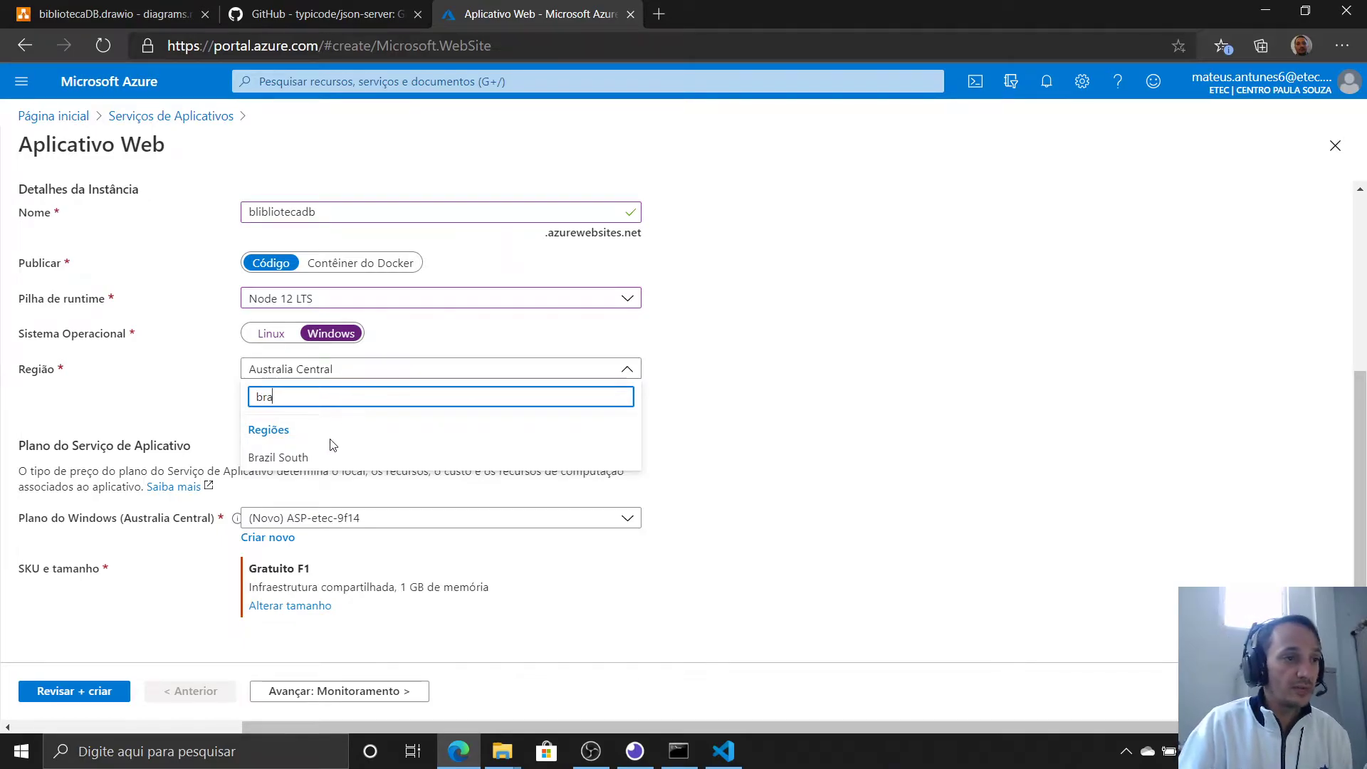
pyautogui.click(299, 460)
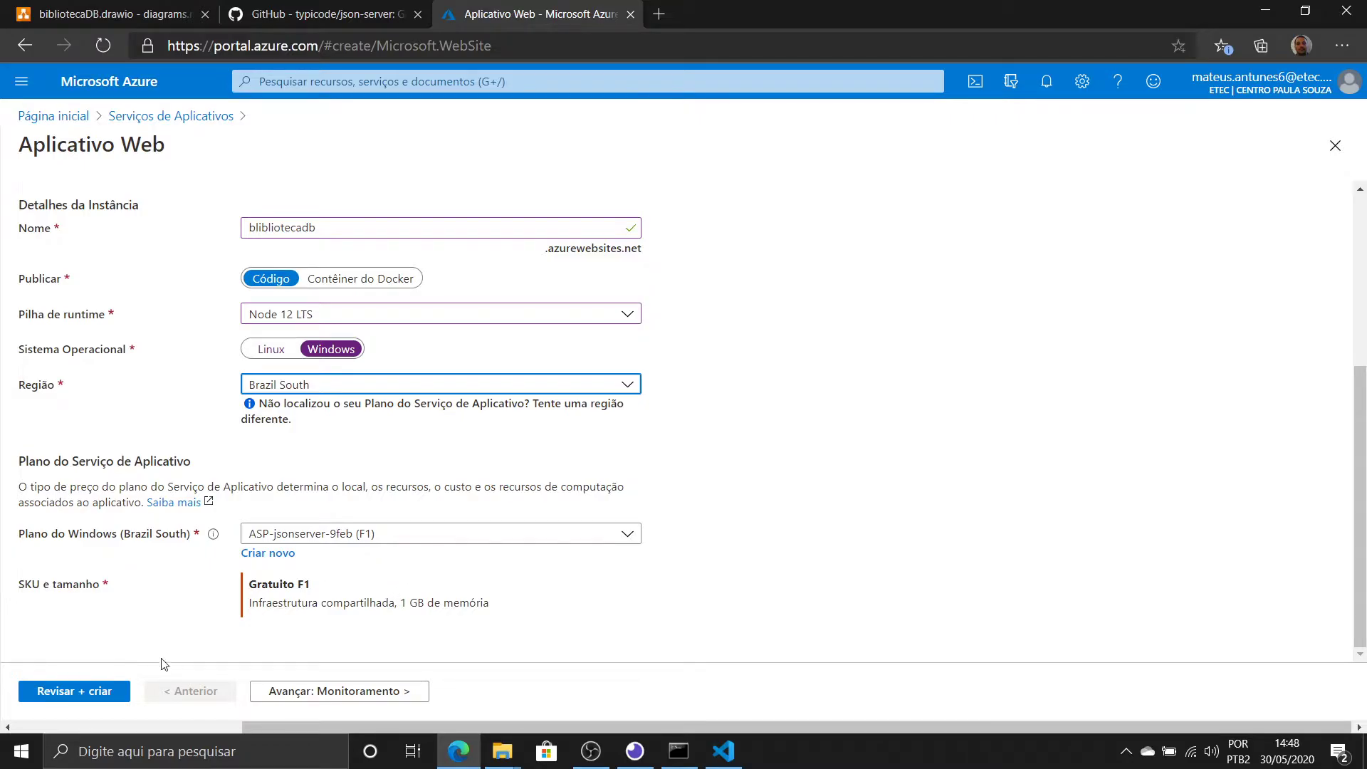
# Review the blibliotecadb settings summary and create the web app
pyautogui.click(86, 700)
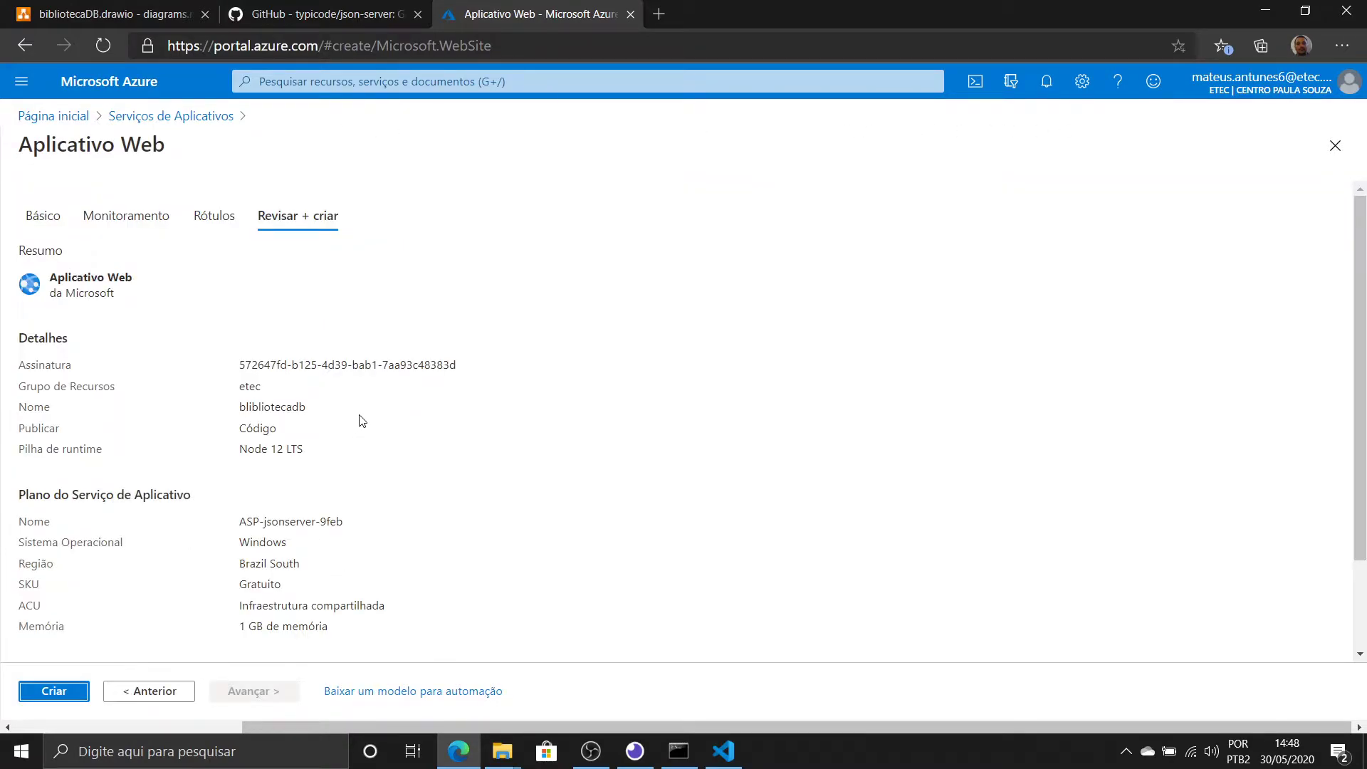
pyautogui.scroll(-2, 375, 416)
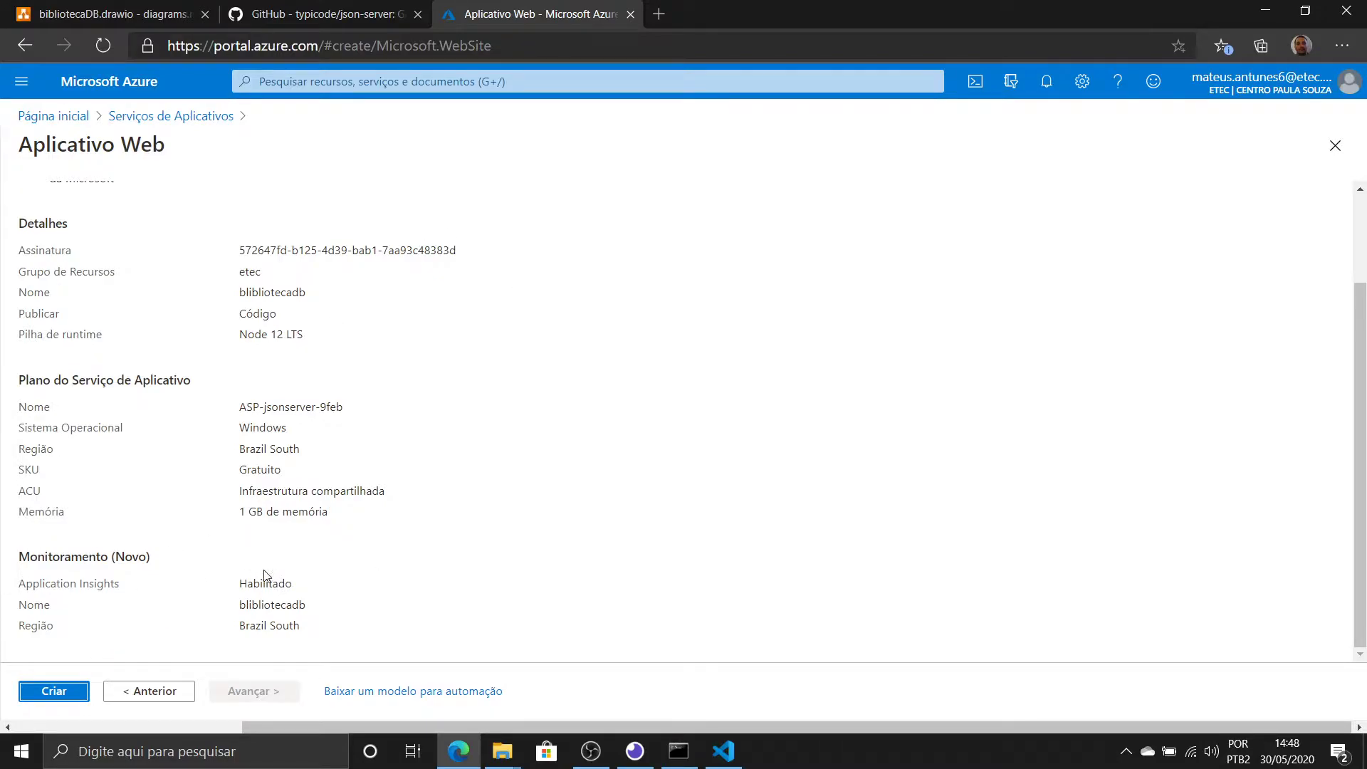
pyautogui.click(71, 694)
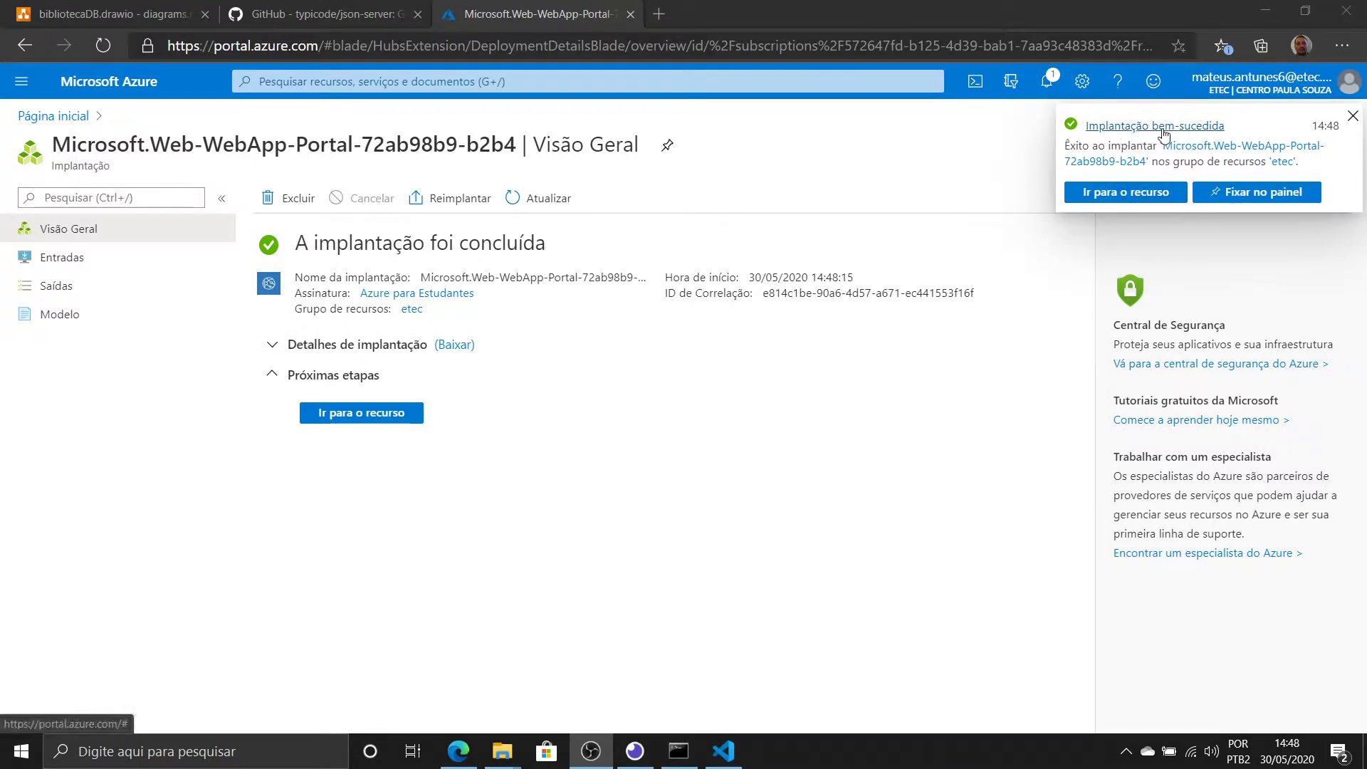
# Open the blibliotecadb resource, confirm its live site is running, then return to db.json in VS Code
pyautogui.click(1144, 192)
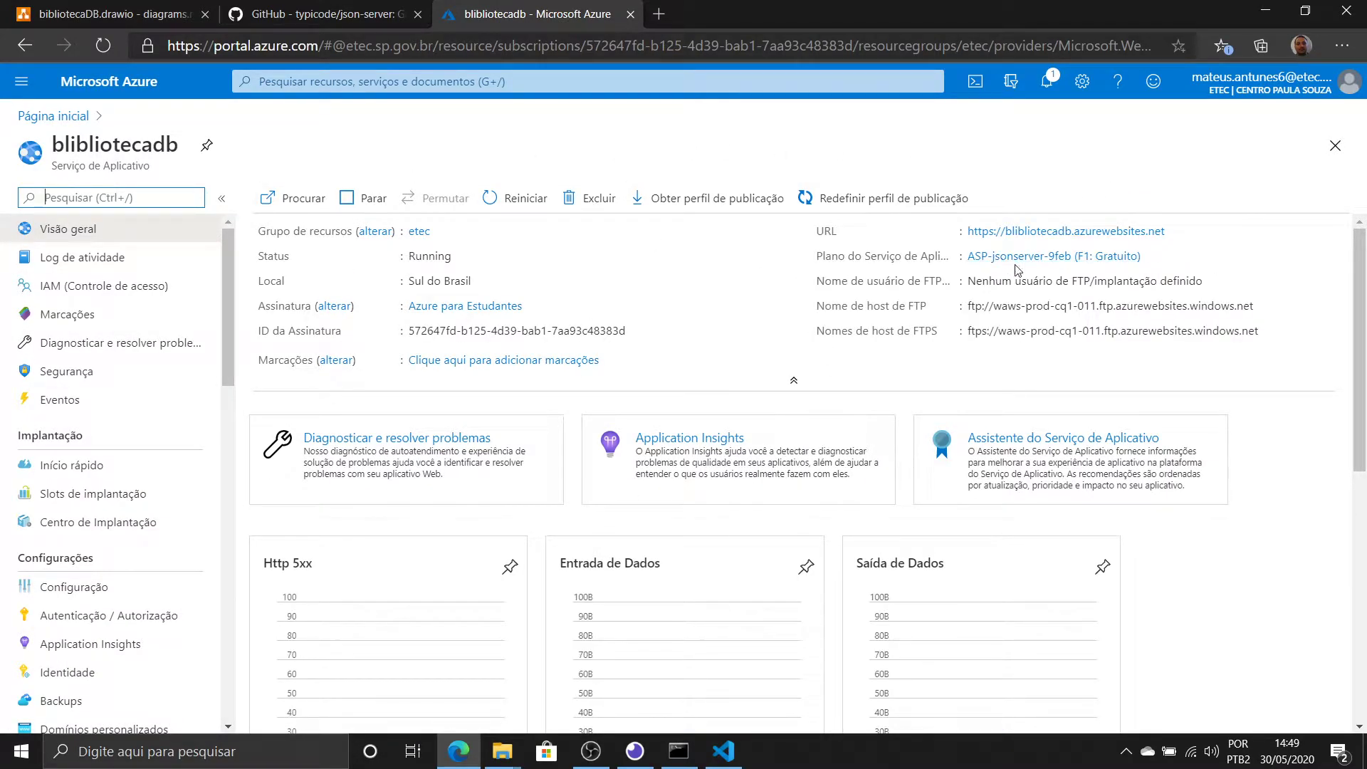
pyautogui.moveTo(1066, 231)
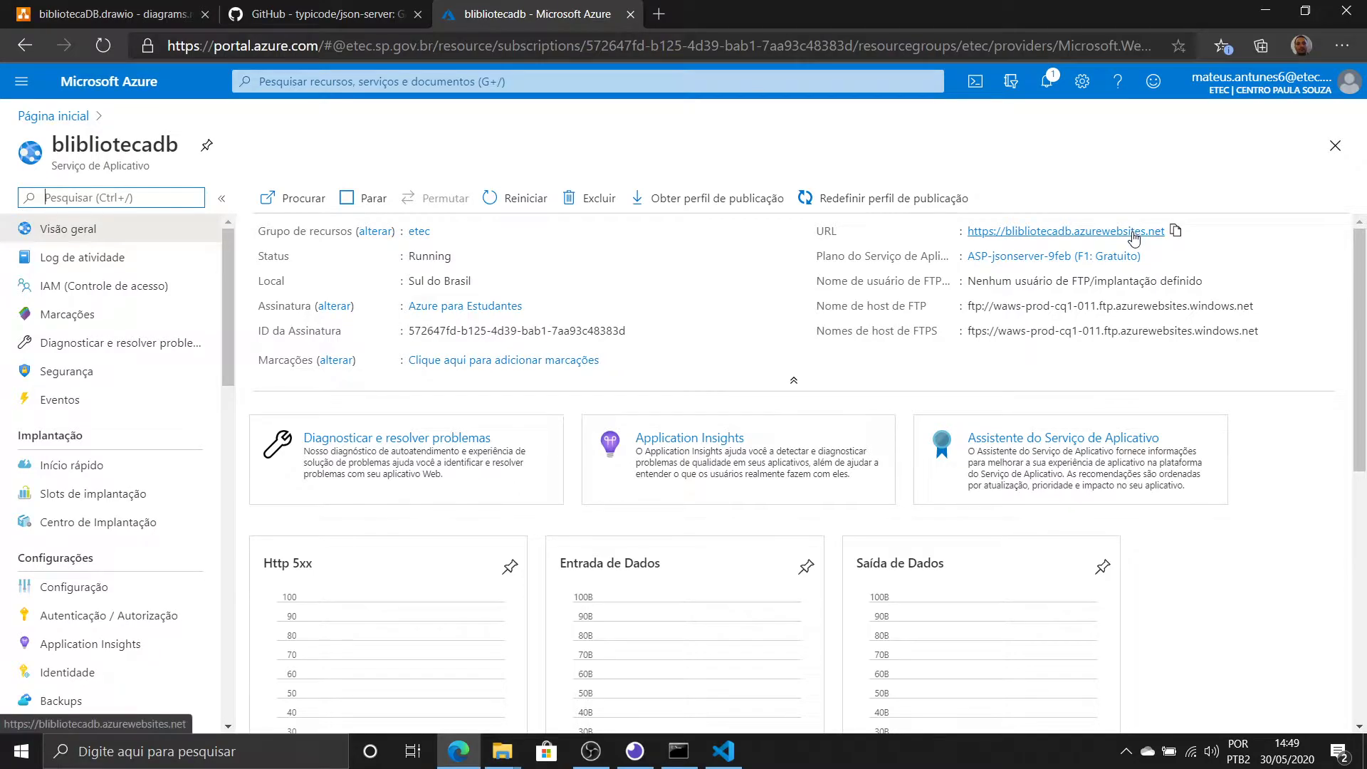
pyautogui.click(1134, 232)
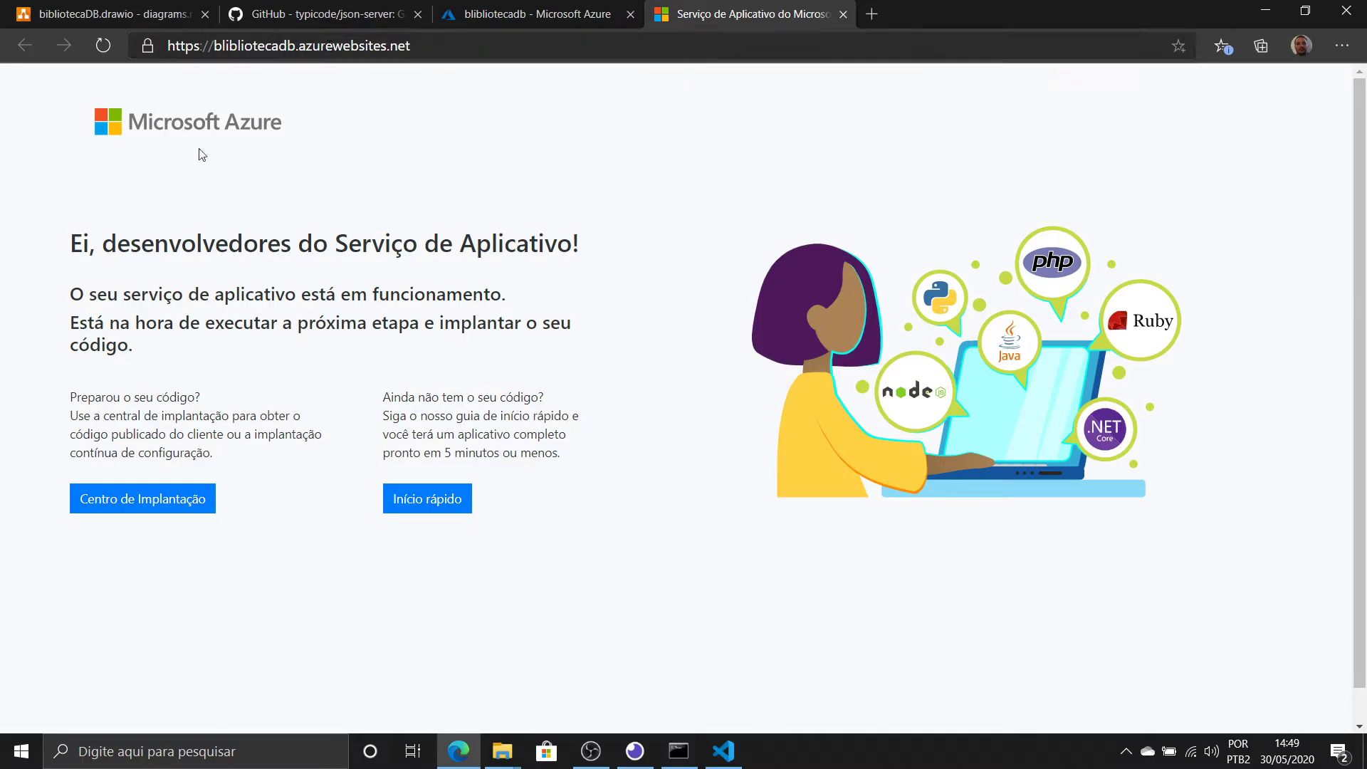
pyautogui.click(510, 7)
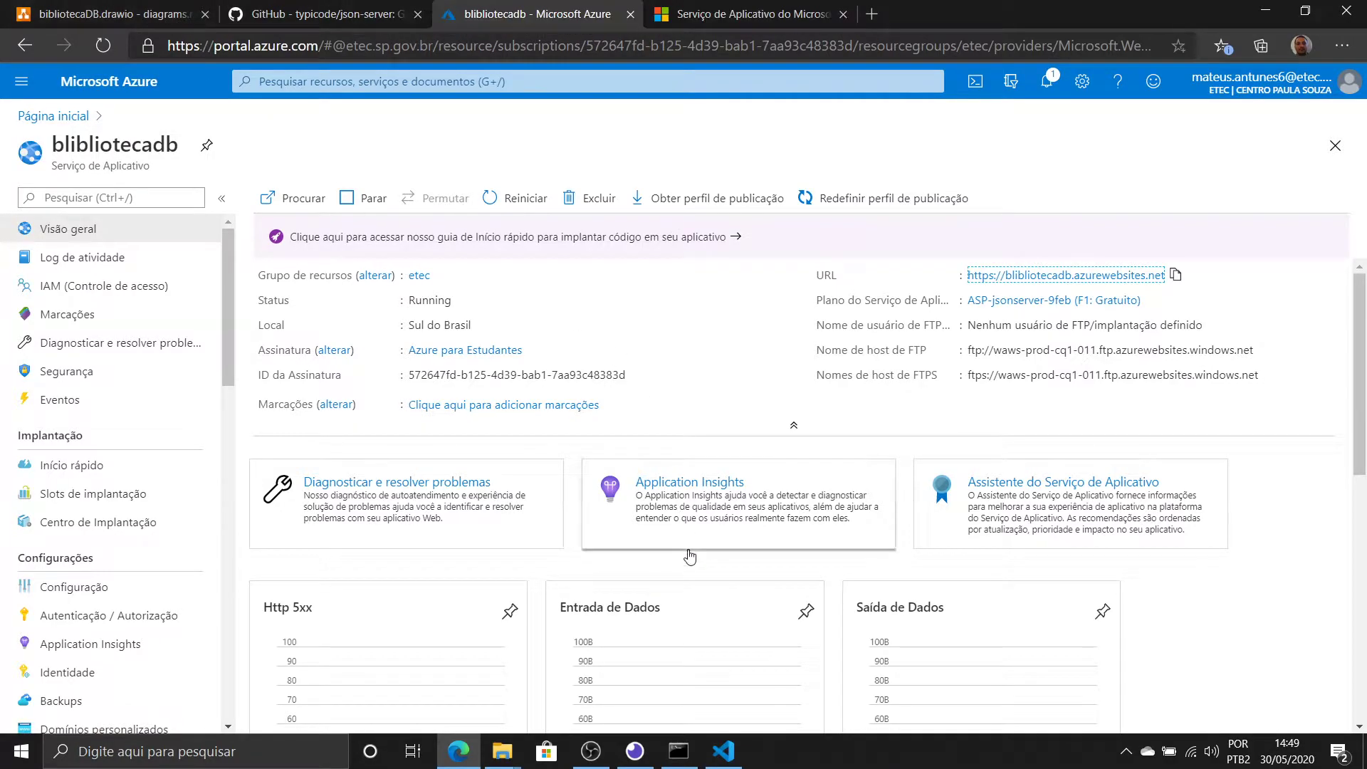
pyautogui.click(723, 751)
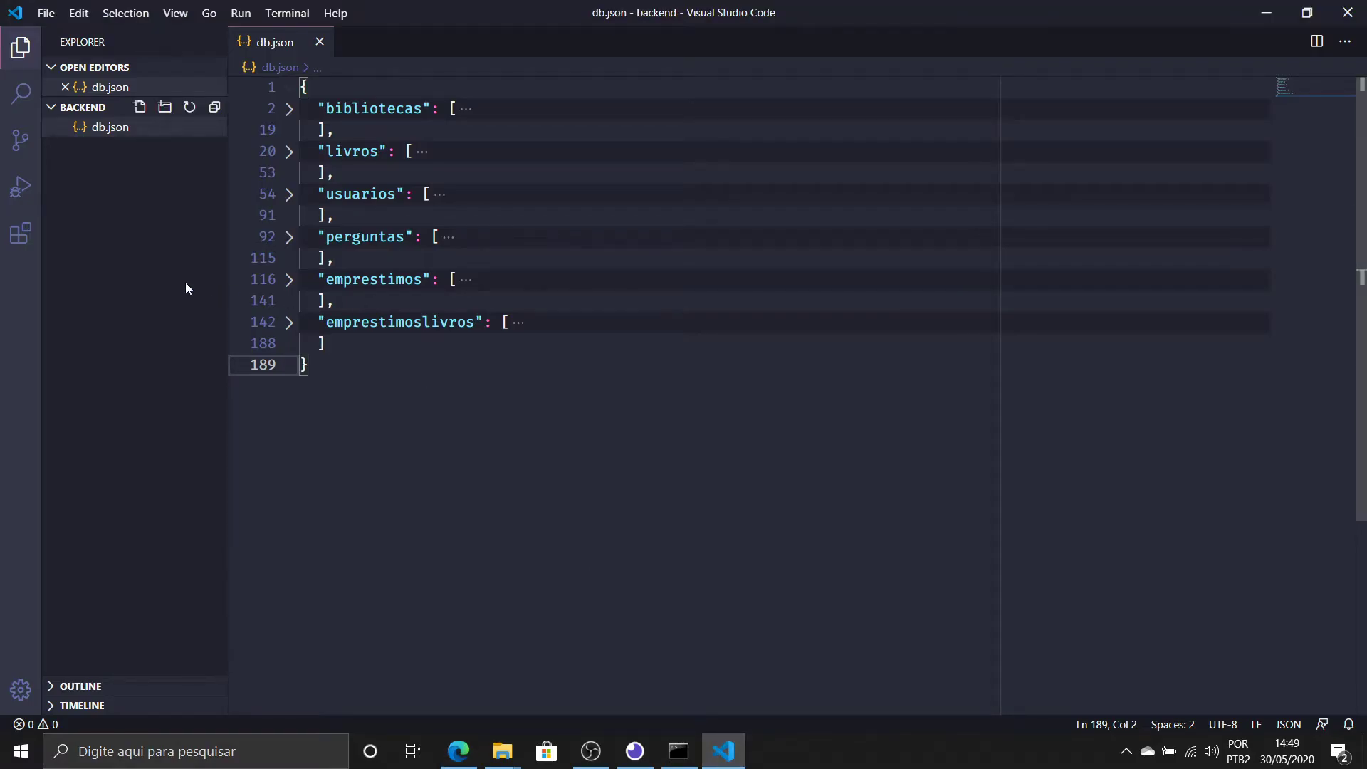
# Install the Azure App Service extension via an 'azure' search and enable the Azure sidebar view
pyautogui.click(19, 238)
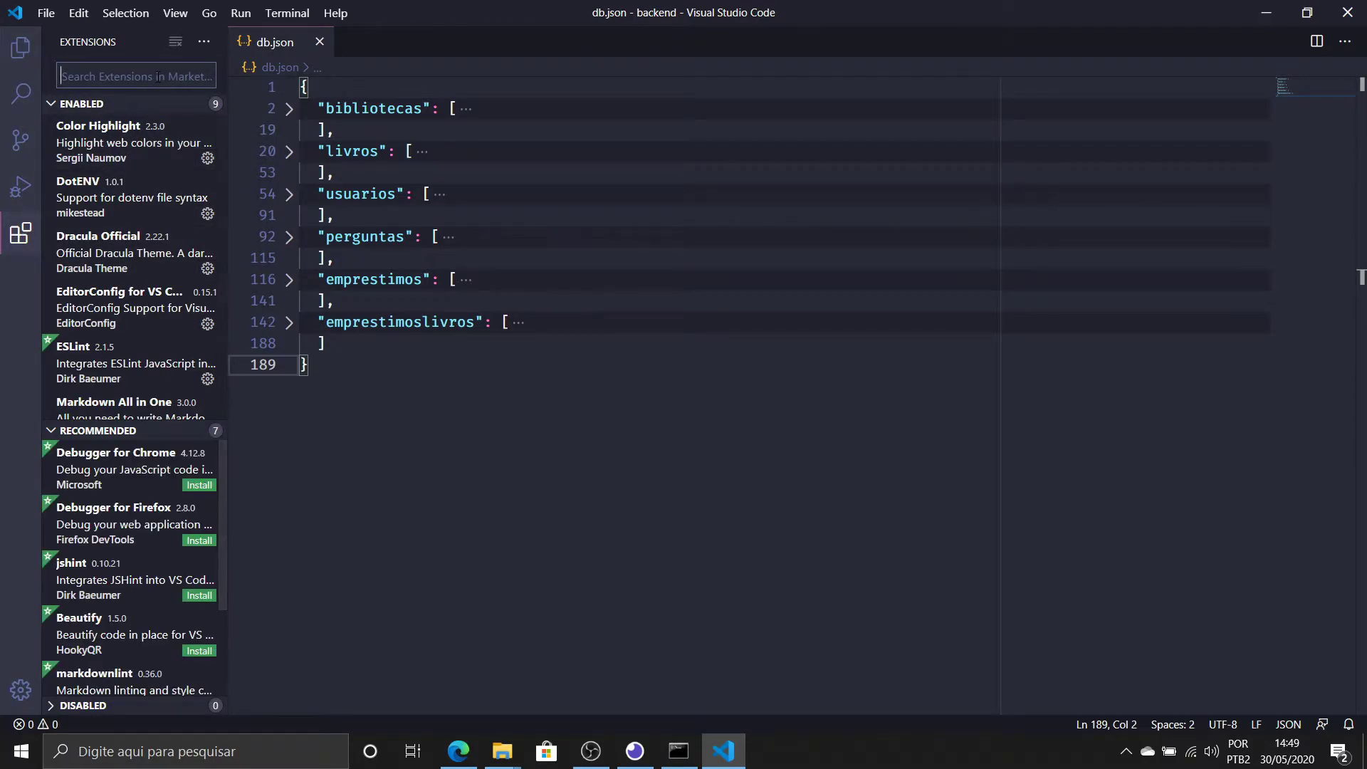
pyautogui.write('azure')
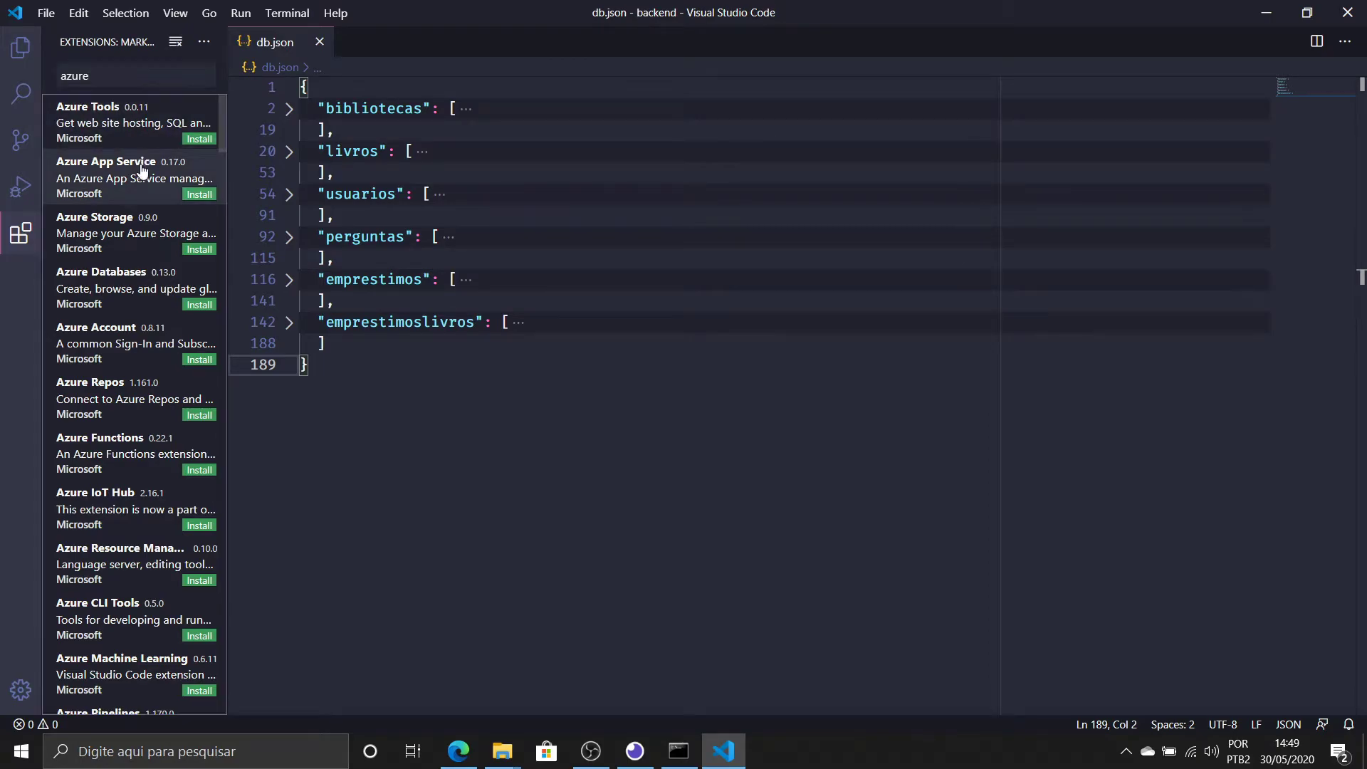
pyautogui.click(142, 170)
pyautogui.click(395, 169)
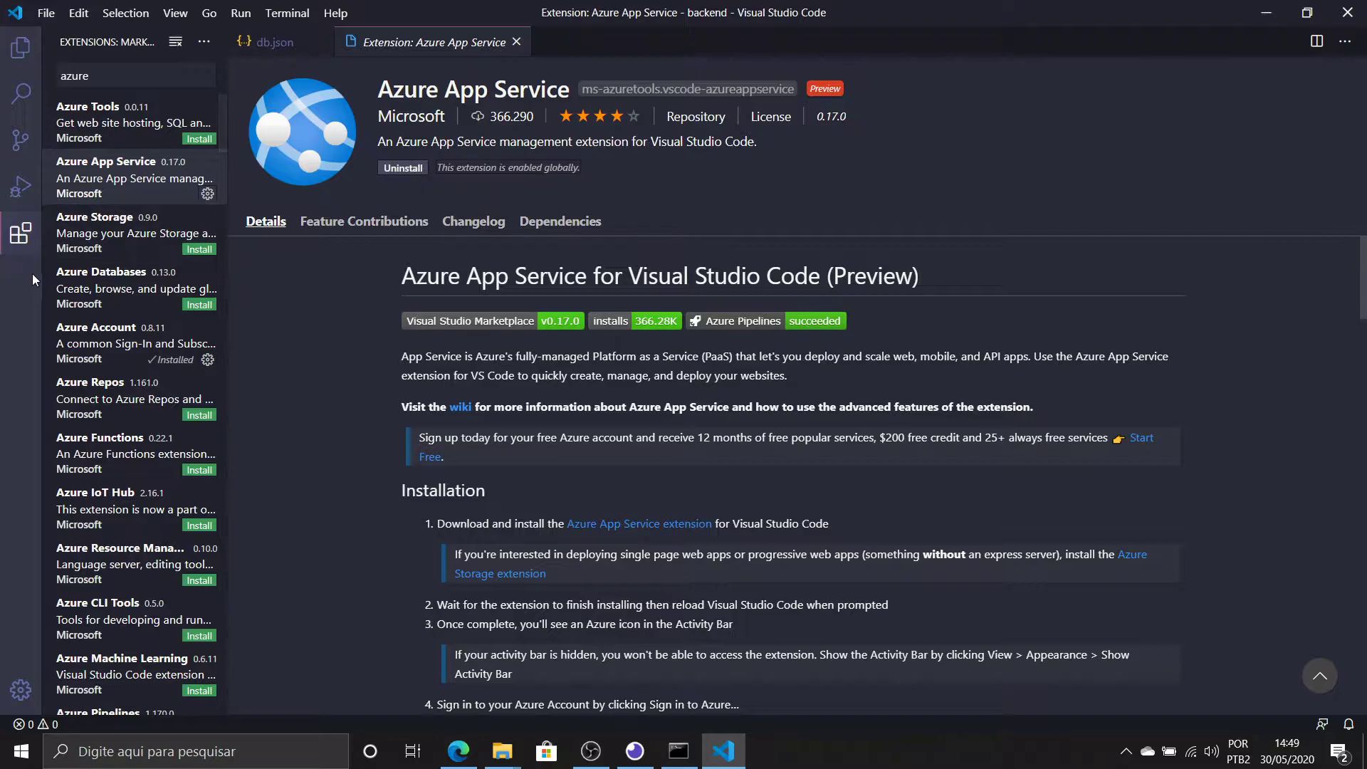
pyautogui.rightClick(6, 290)
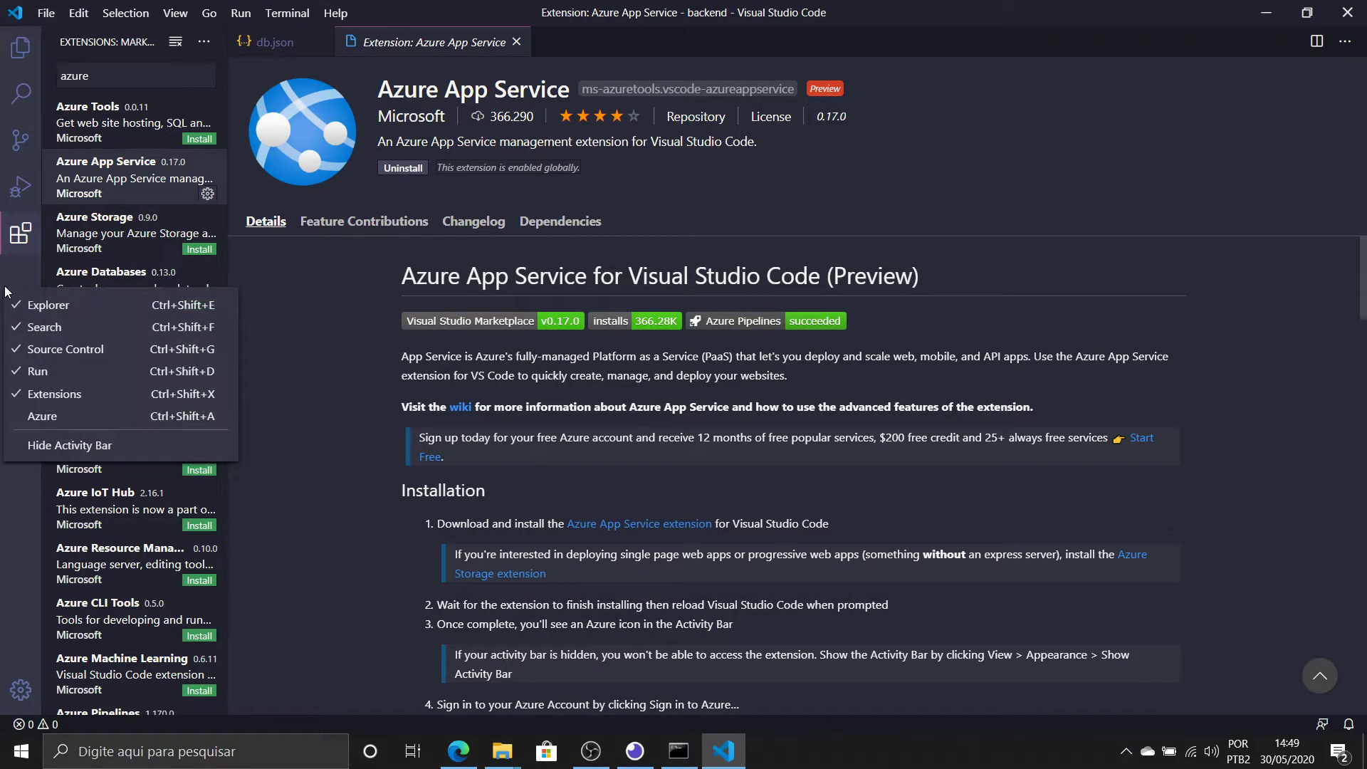
pyautogui.click(58, 417)
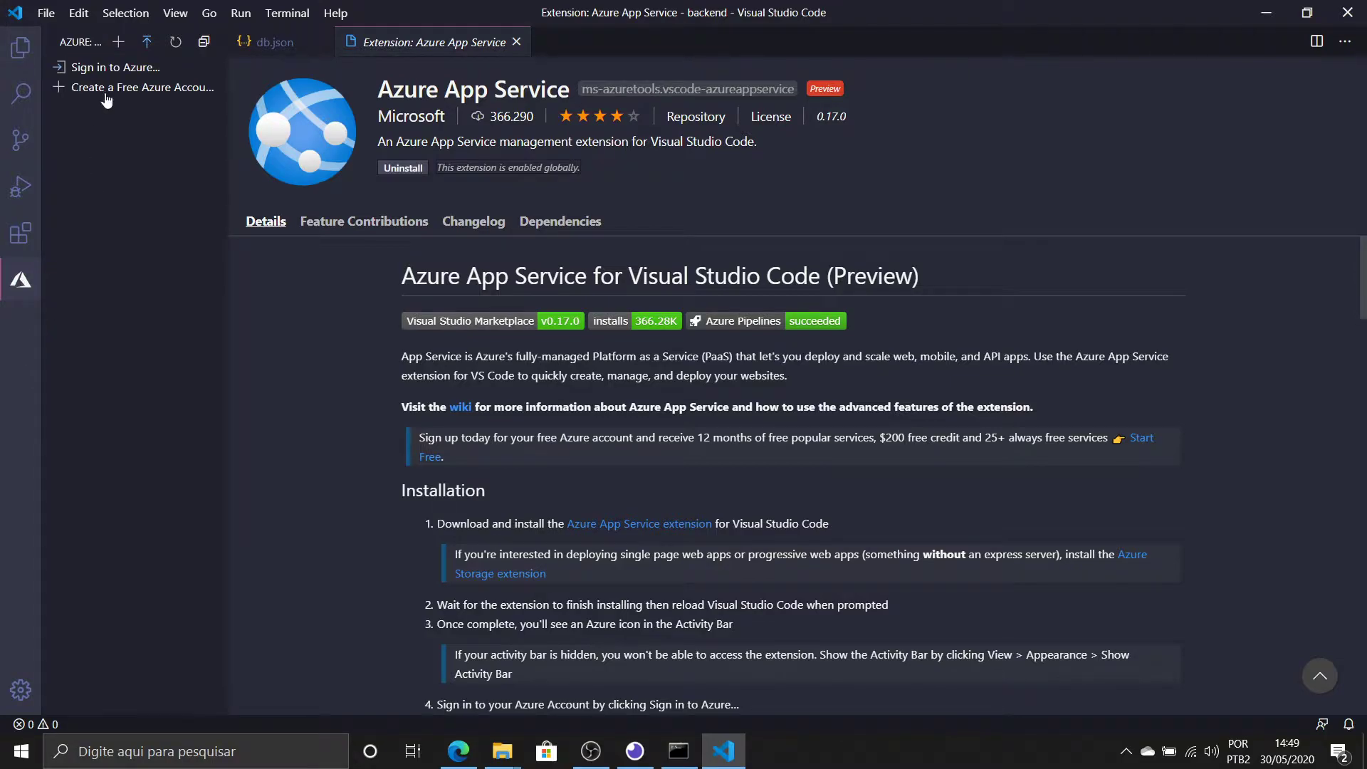
# Sign in to Azure from VS Code, choosing the school account in the browser
pyautogui.click(114, 67)
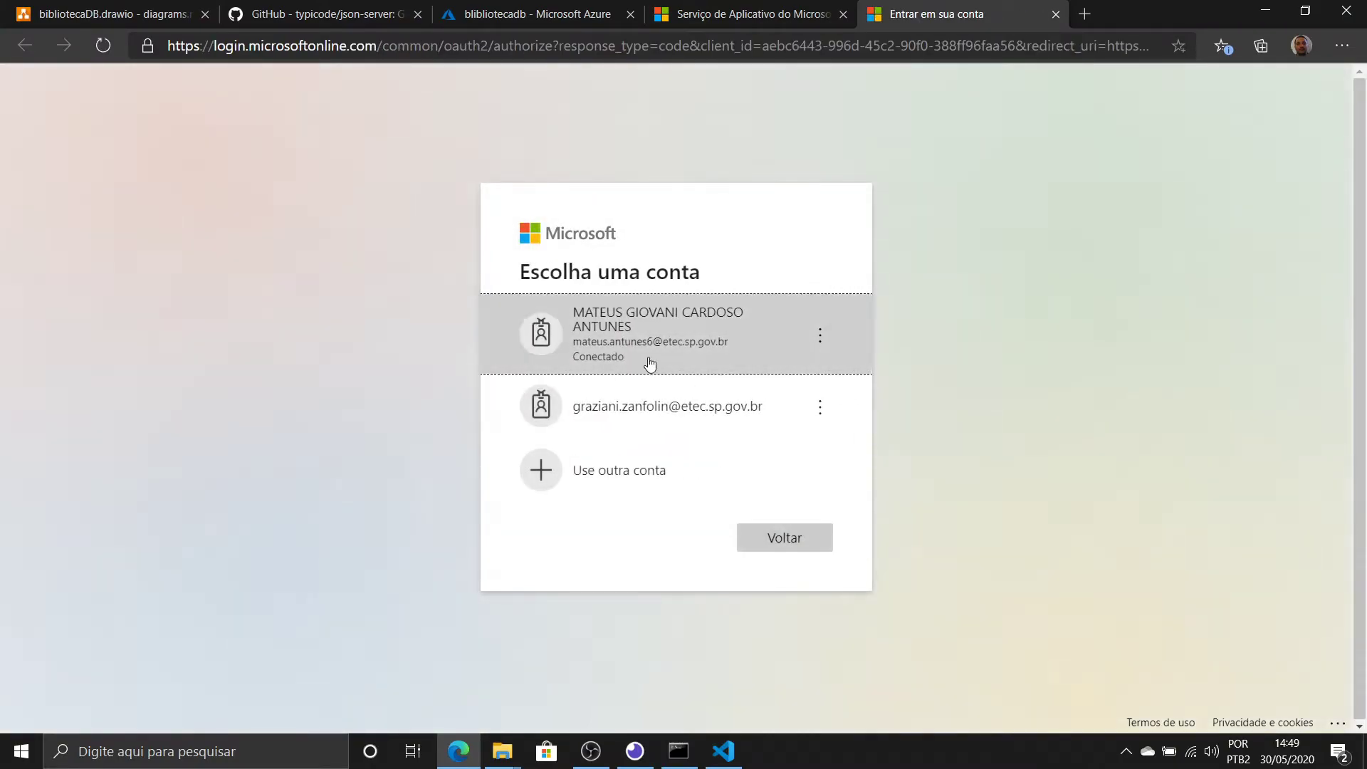
pyautogui.click(662, 333)
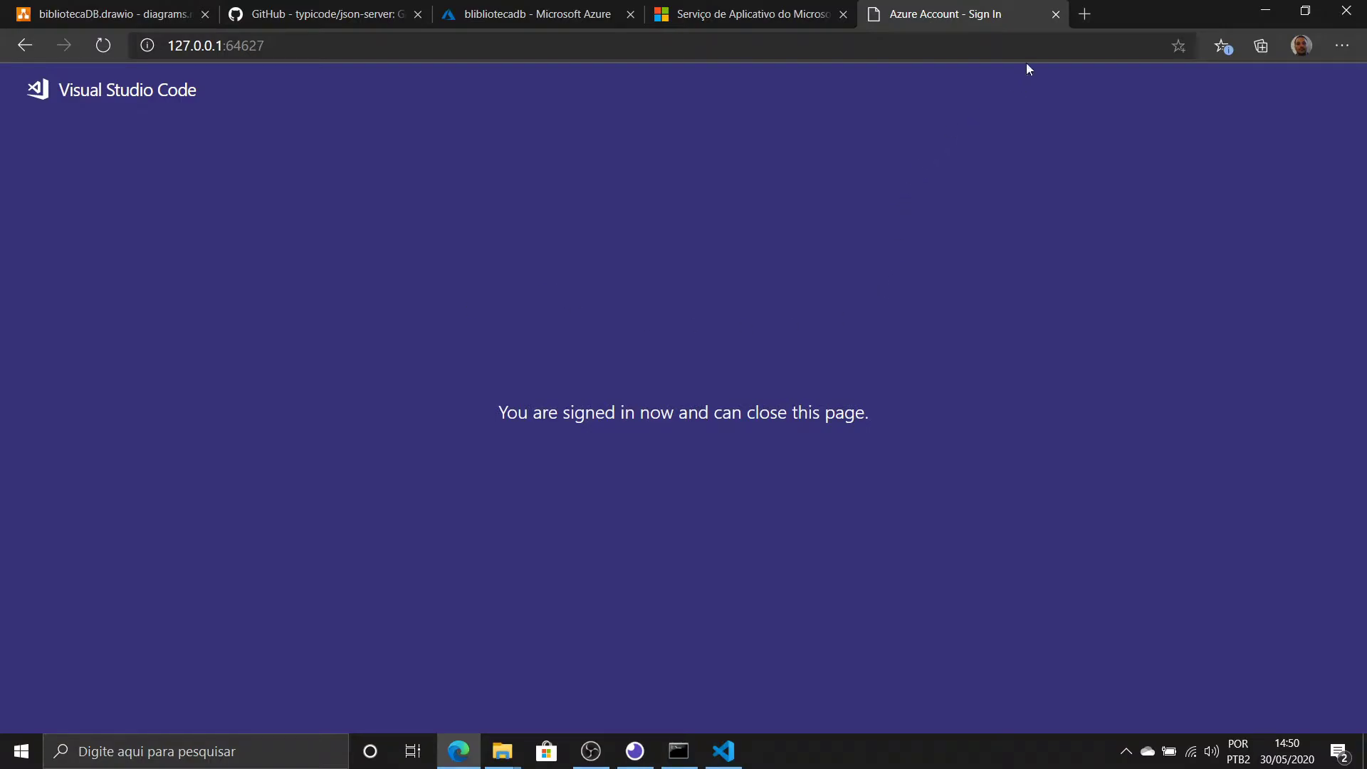
# Back in VS Code, expand Azure para Estudantes and blibliotecadb, then close the extension page to reveal db.json
pyautogui.click(1056, 14)
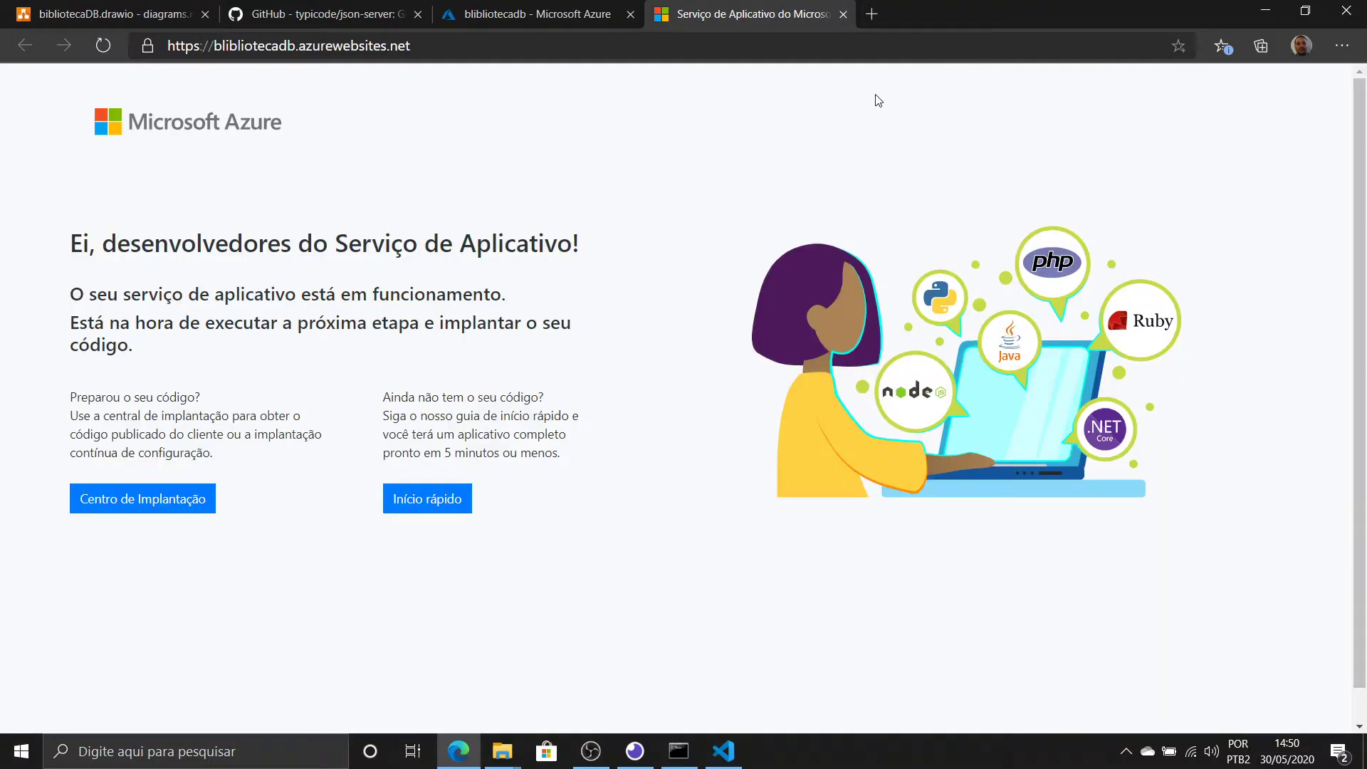
pyautogui.click(724, 752)
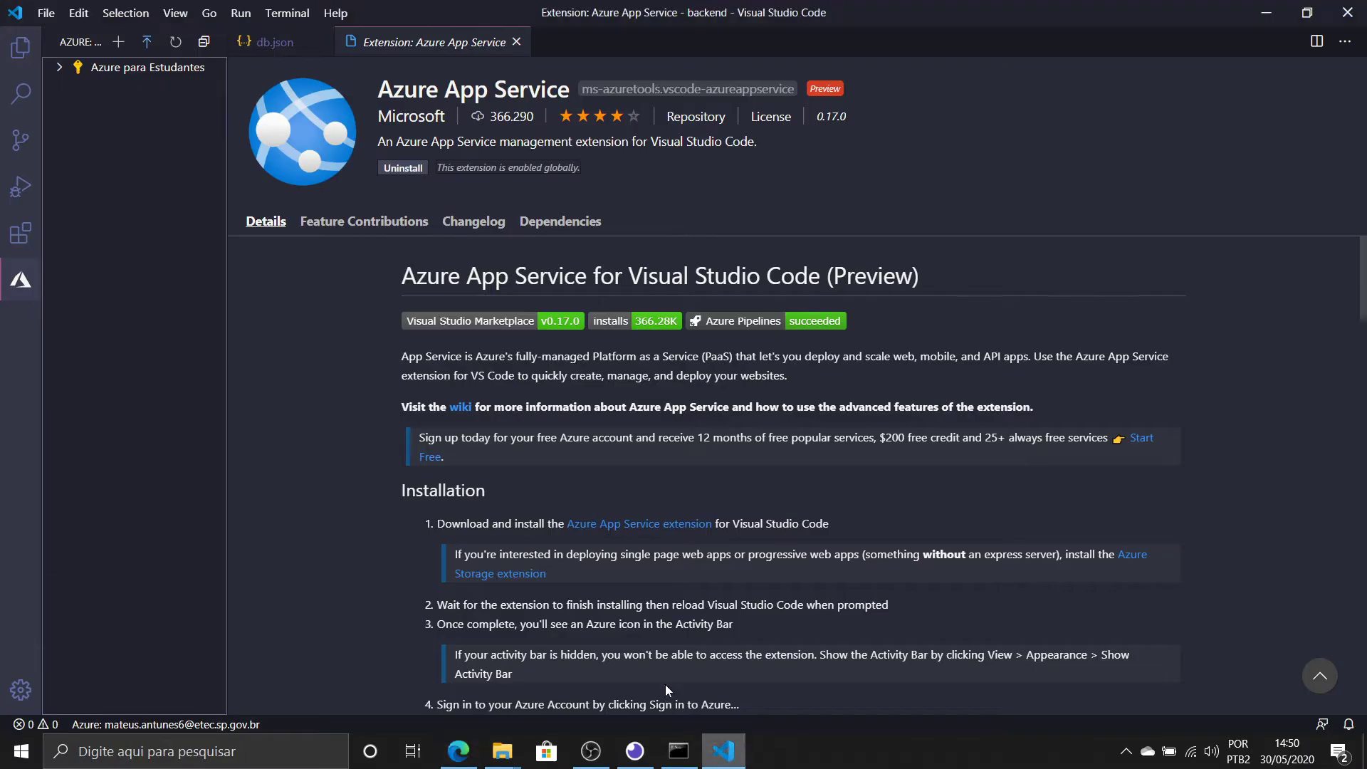
pyautogui.click(118, 74)
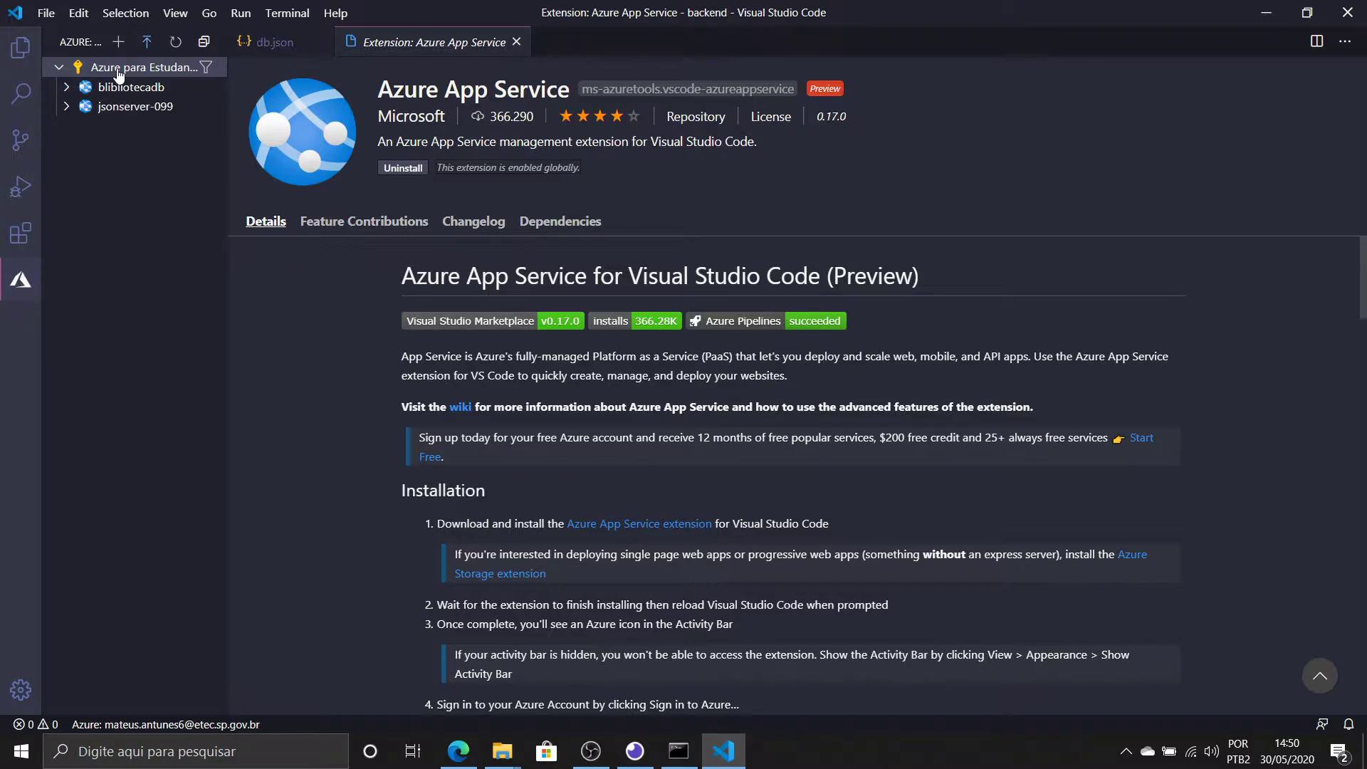
pyautogui.click(125, 87)
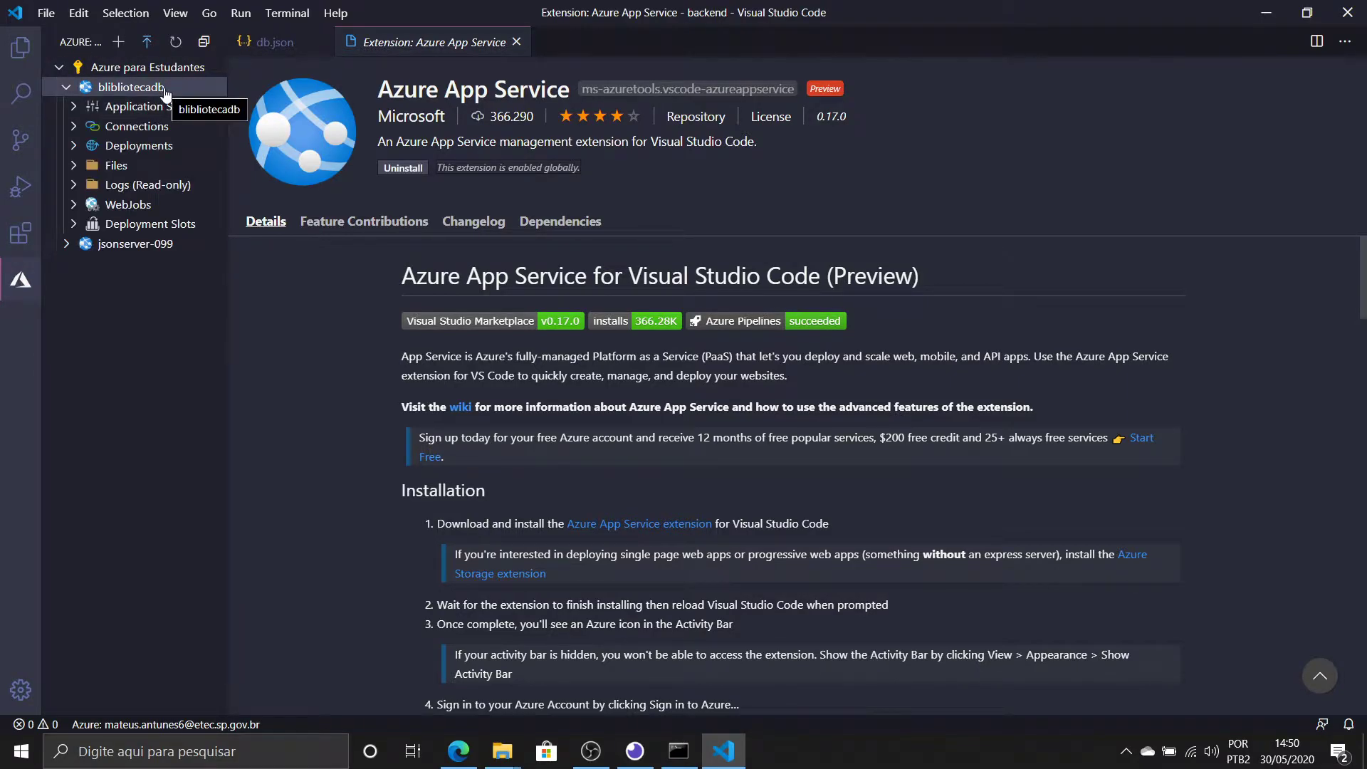
pyautogui.click(517, 43)
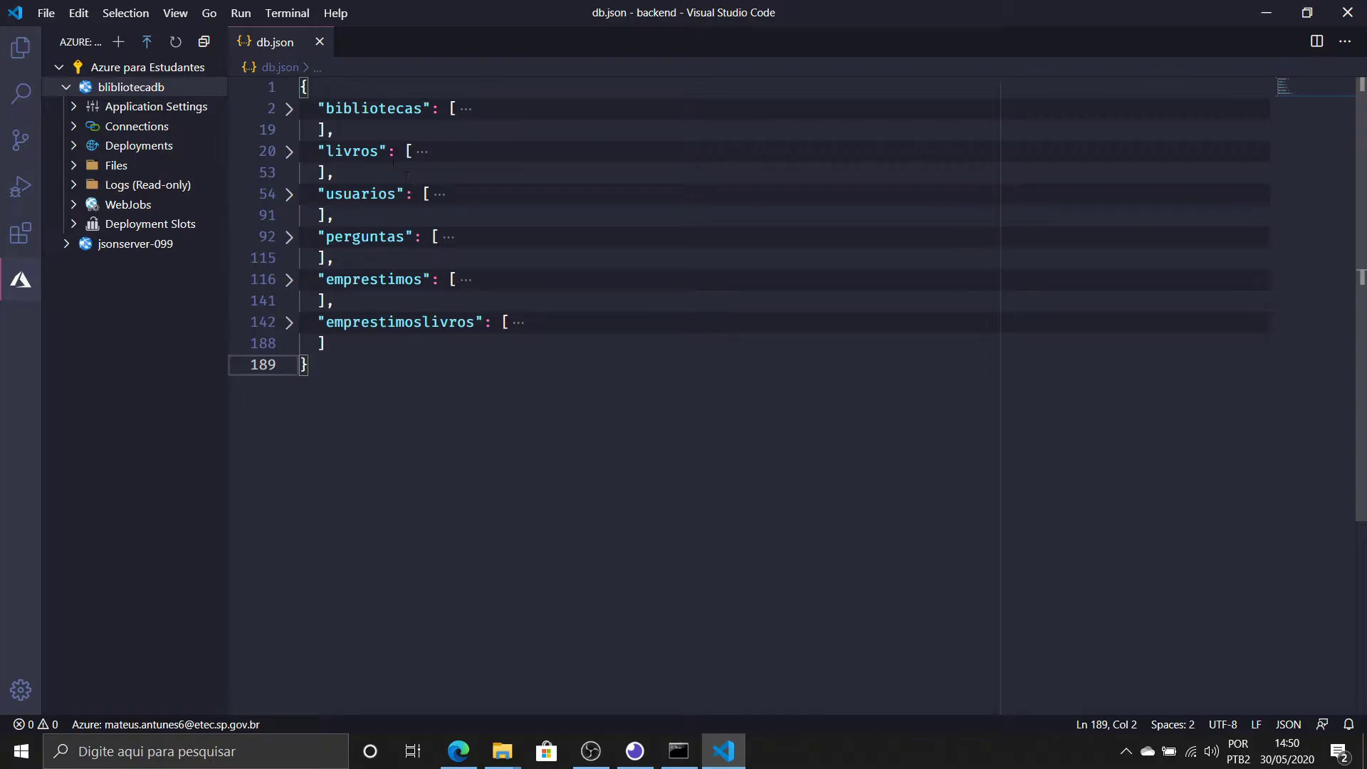
# Open a new terminal for the project and start npm init
pyautogui.click(20, 49)
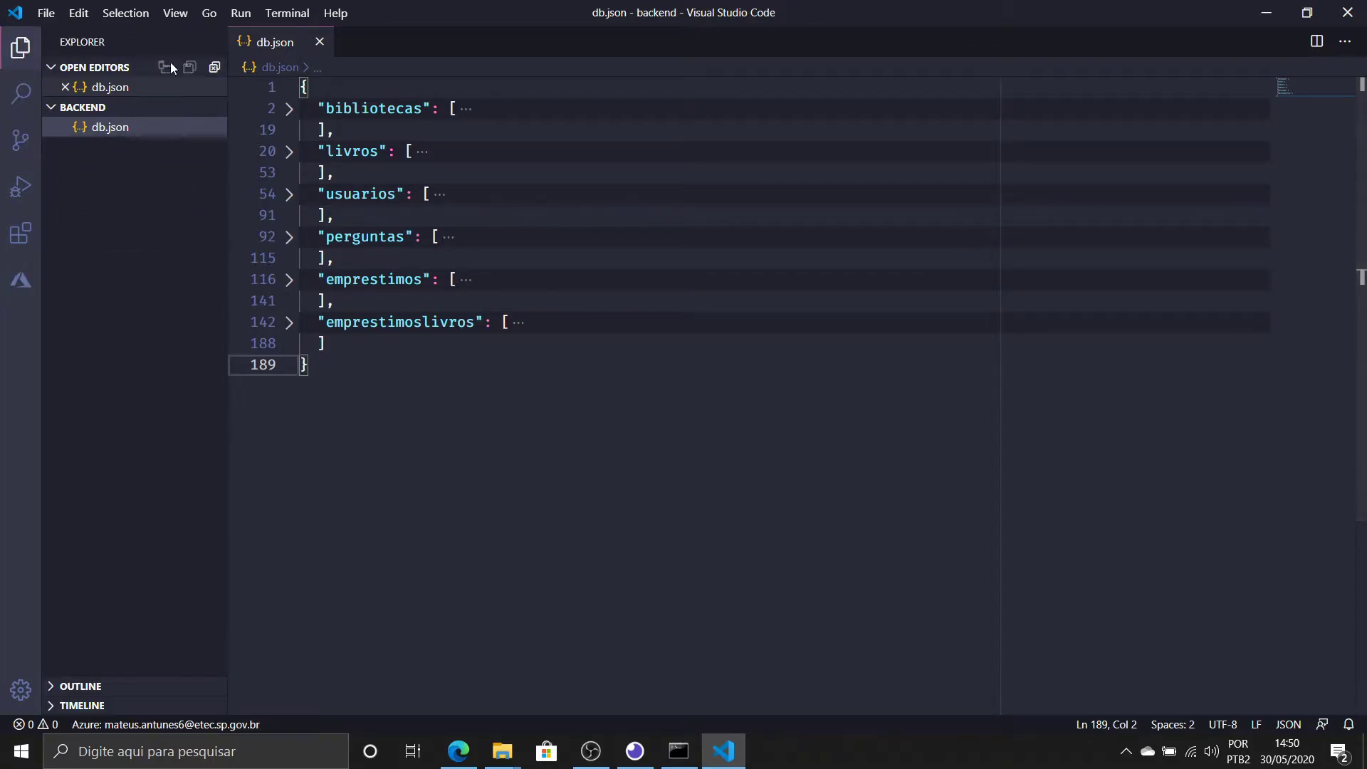
pyautogui.click(287, 13)
pyautogui.click(307, 43)
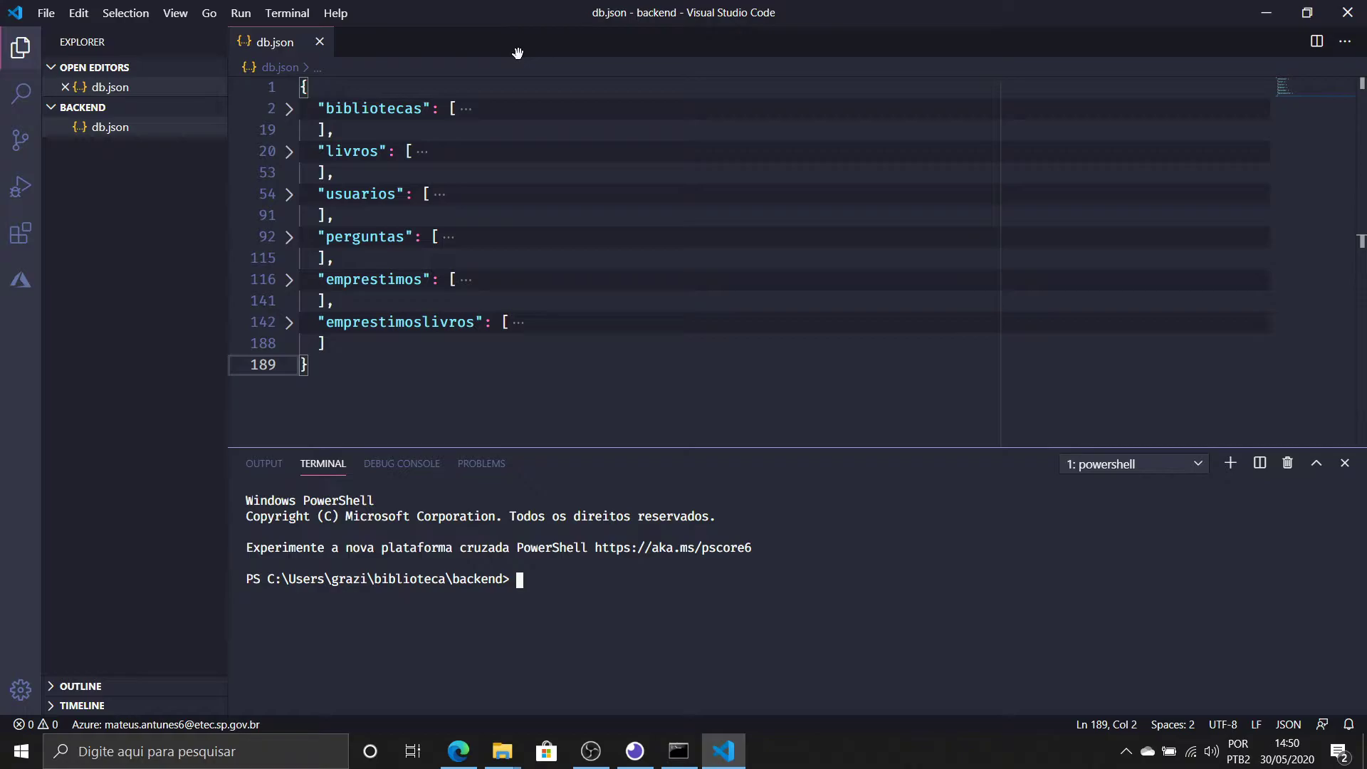
pyautogui.write('npm init')
pyautogui.press('Return')
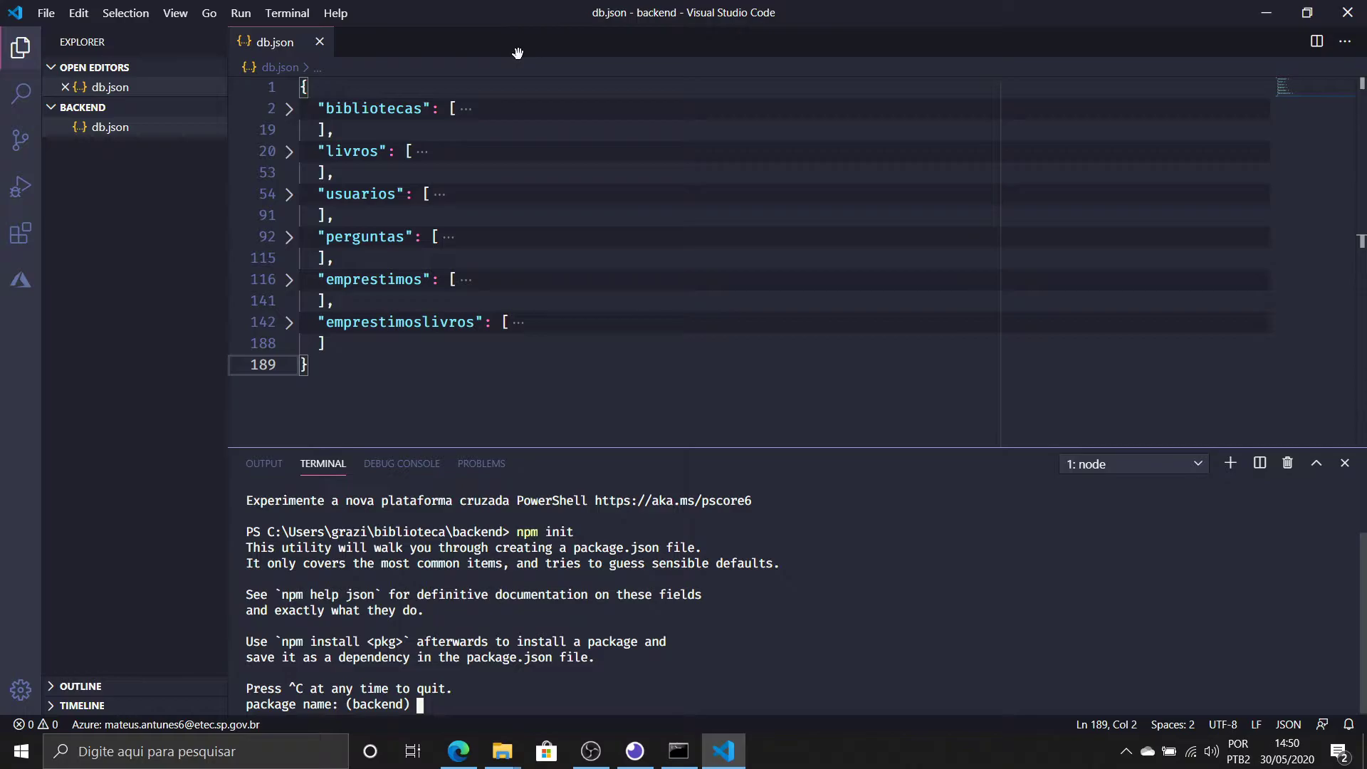
# Keep the default package name, add a Backend PWII description, set entry point server.js, and leave test and git empty
pyautogui.press('Return')
pyautogui.press('Return')
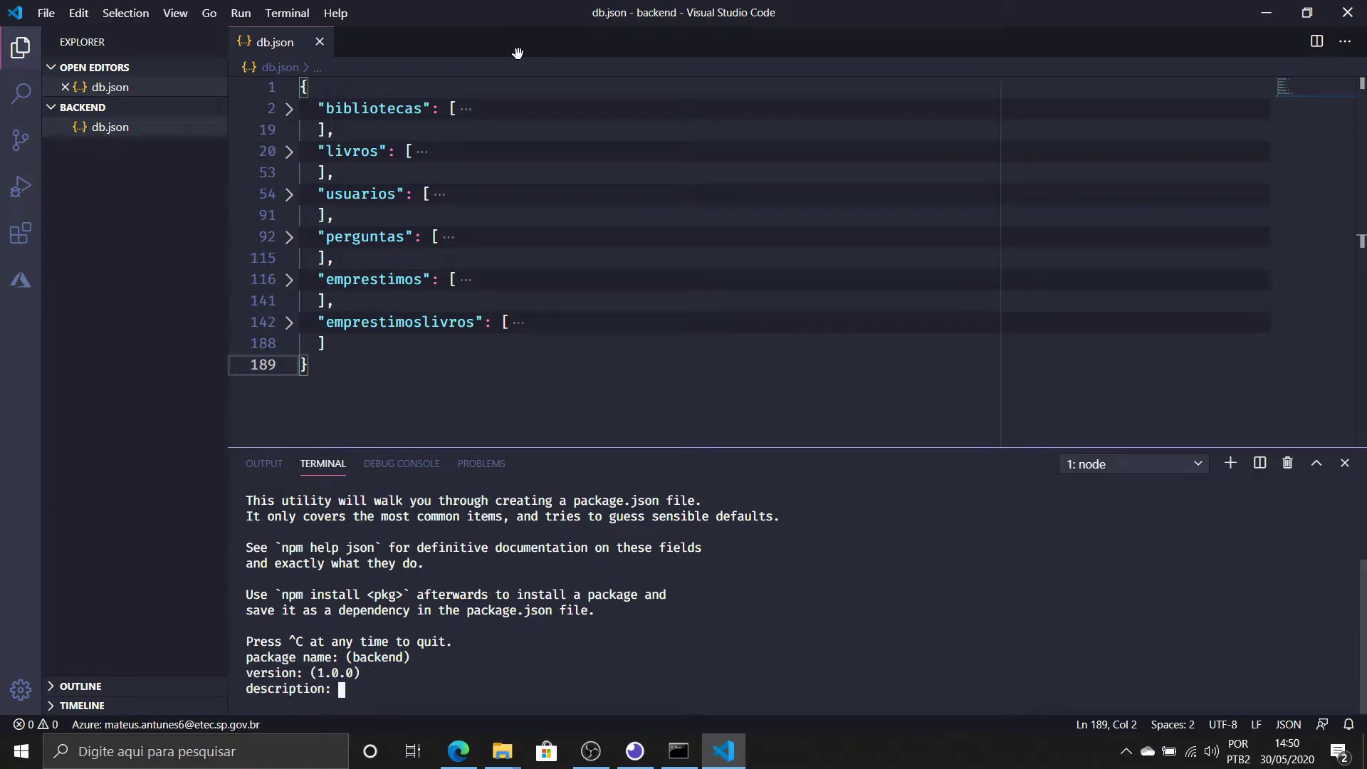
pyautogui.write('Impla')
pyautogui.write('tação')
pyautogui.press('Left')
pyautogui.press('Left')
pyautogui.press('Left')
pyautogui.press('Left')
pyautogui.press('Left')
pyautogui.press('Left')
pyautogui.write('n')
pyautogui.press('Right')
pyautogui.press('Right')
pyautogui.press('Right')
pyautogui.write('Back')
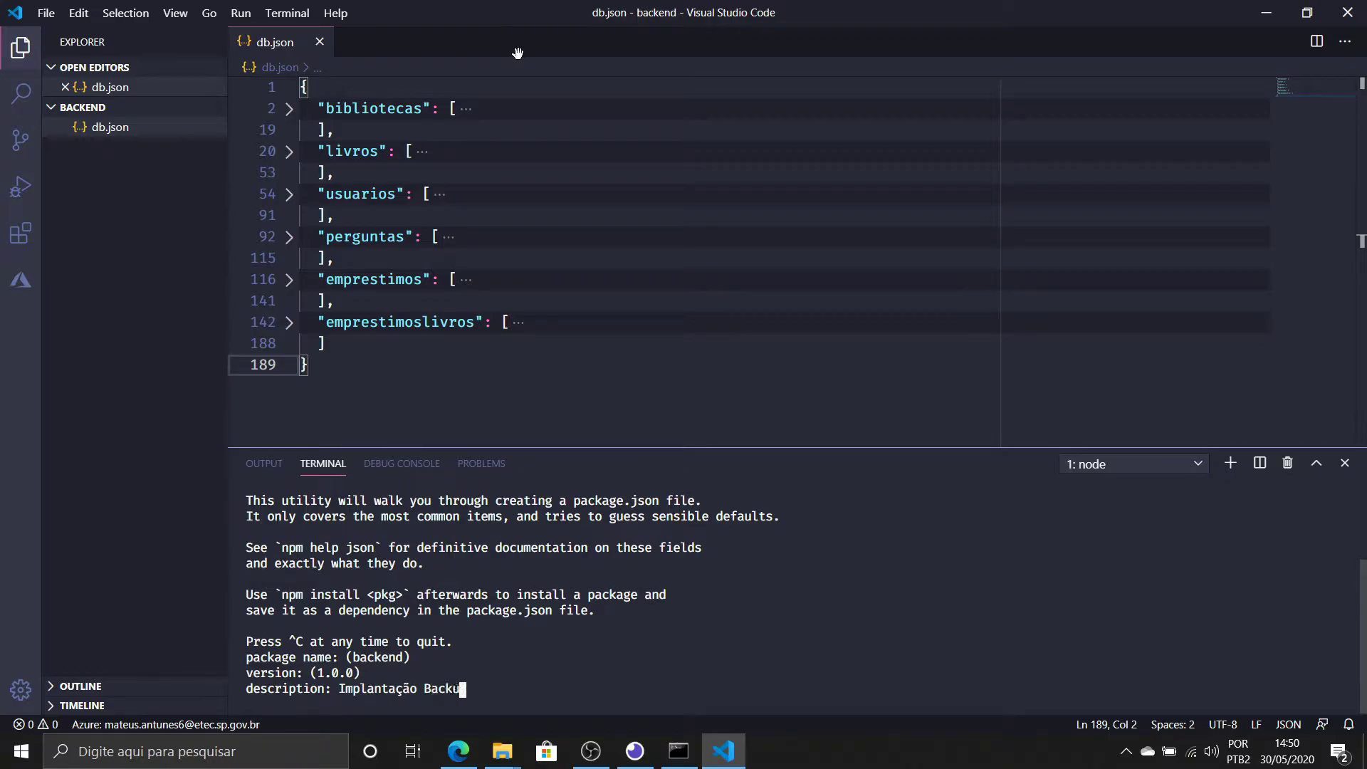
pyautogui.write('e')
pyautogui.press('BackSpace')
pyautogui.write('end ')
pyautogui.write('PW')
pyautogui.write('II')
pyautogui.press('Return')
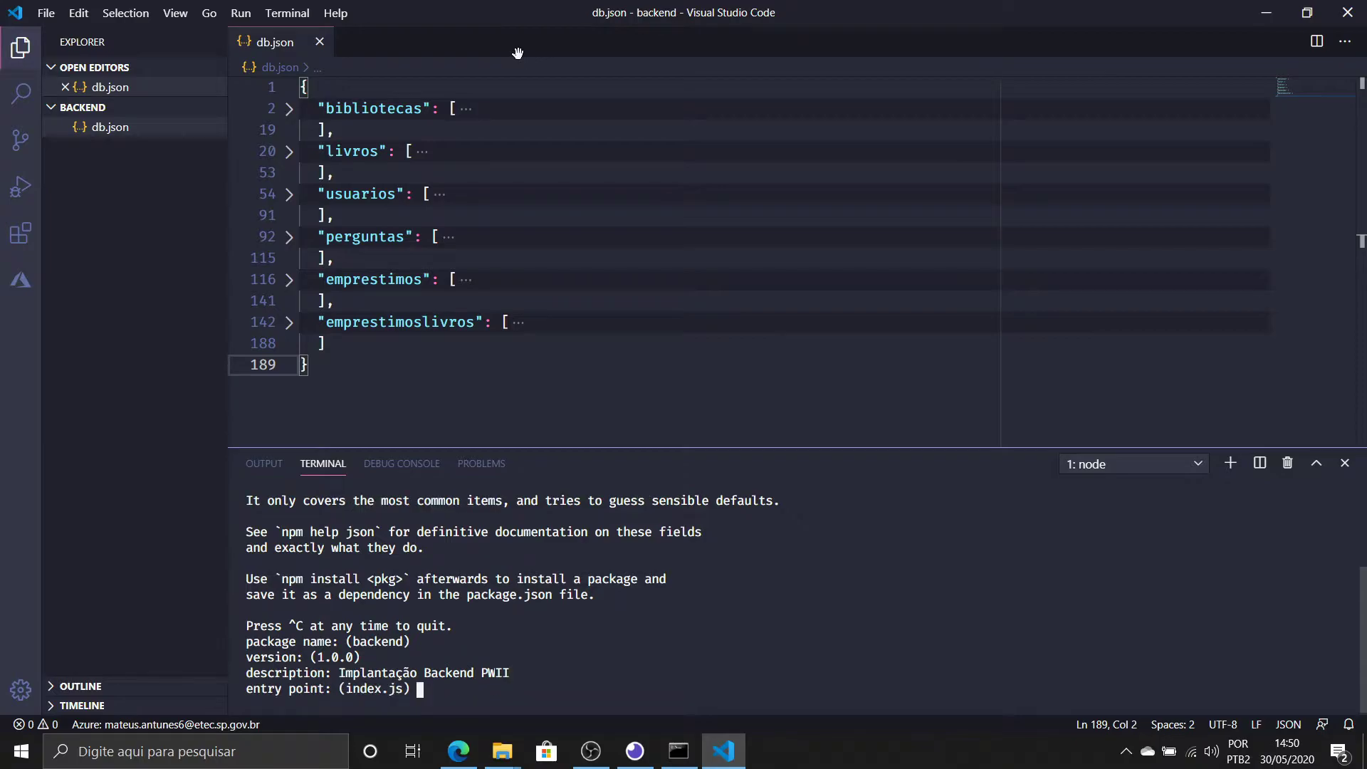
pyautogui.write('server.js')
pyautogui.press('Return')
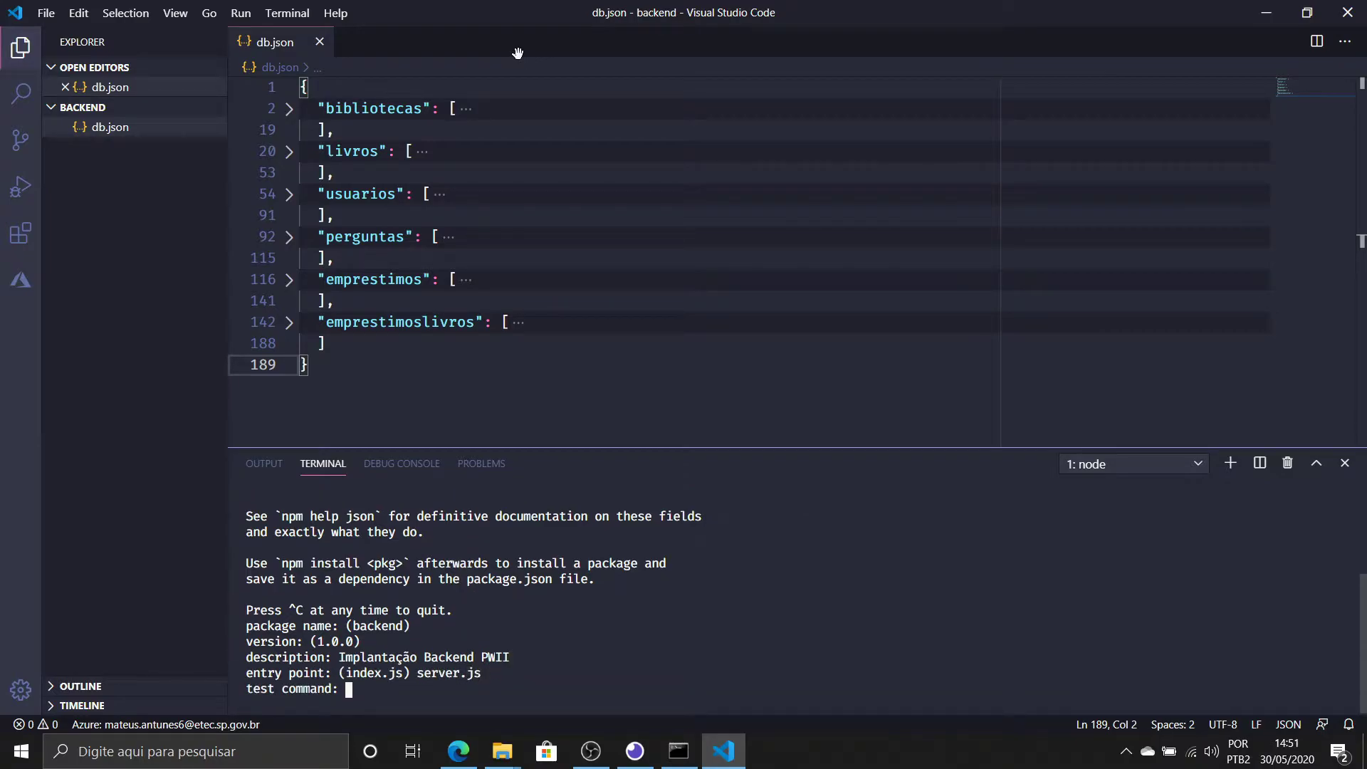
pyautogui.press('Return')
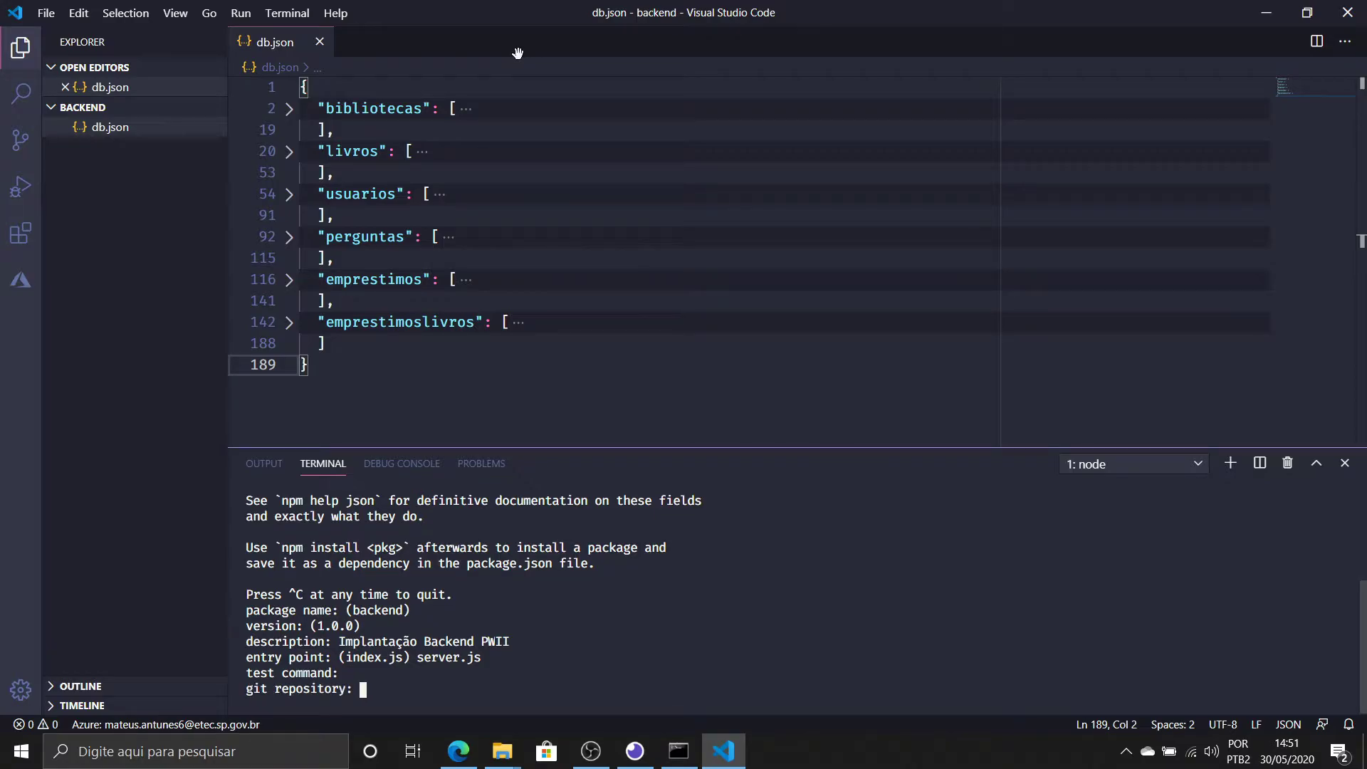
pyautogui.press('Return')
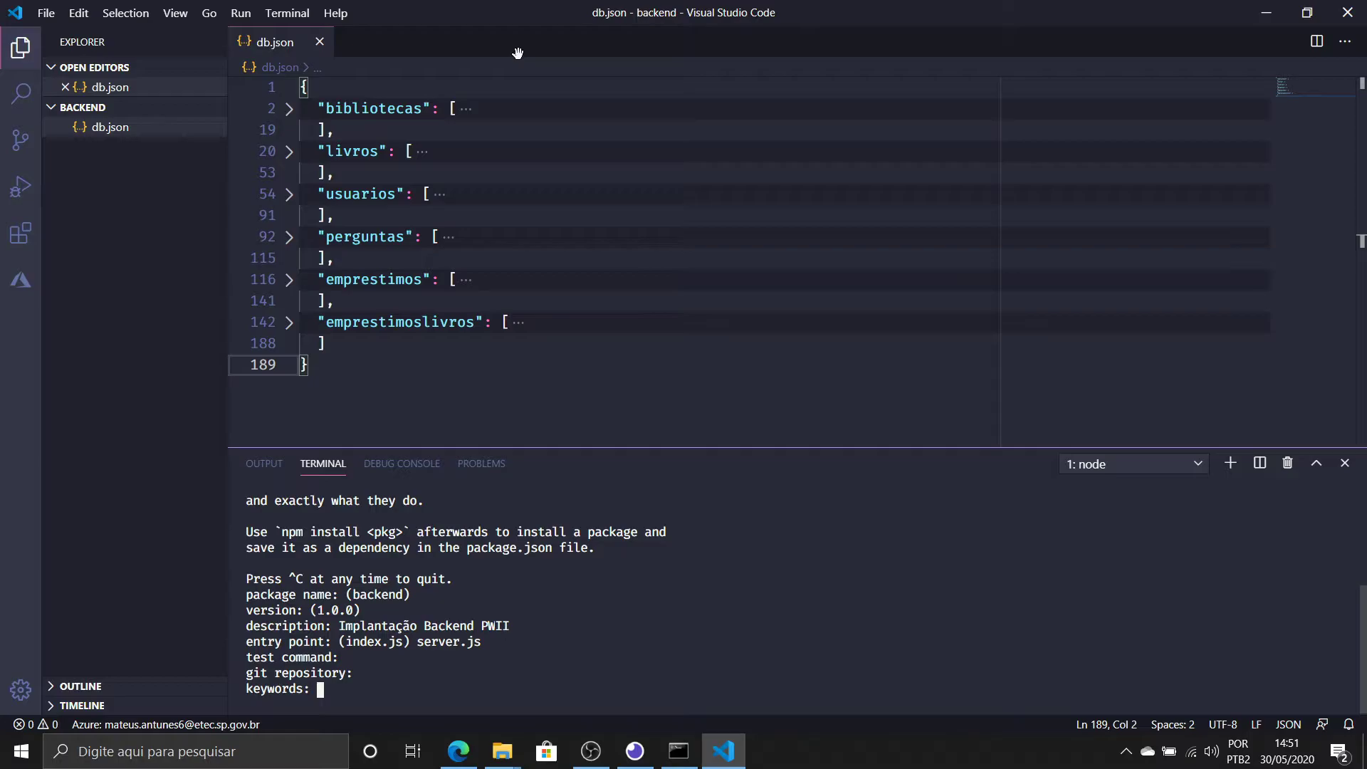
# Enter keywords like implantacao, backend, banco de dados, programacao web ii, plus the author name and MIT licence, then confirm
pyautogui.write('implatac')
pyautogui.press('BackSpace')
pyautogui.press('BackSpace')
pyautogui.press('BackSpace')
pyautogui.write('nt')
pyautogui.write('acao bac')
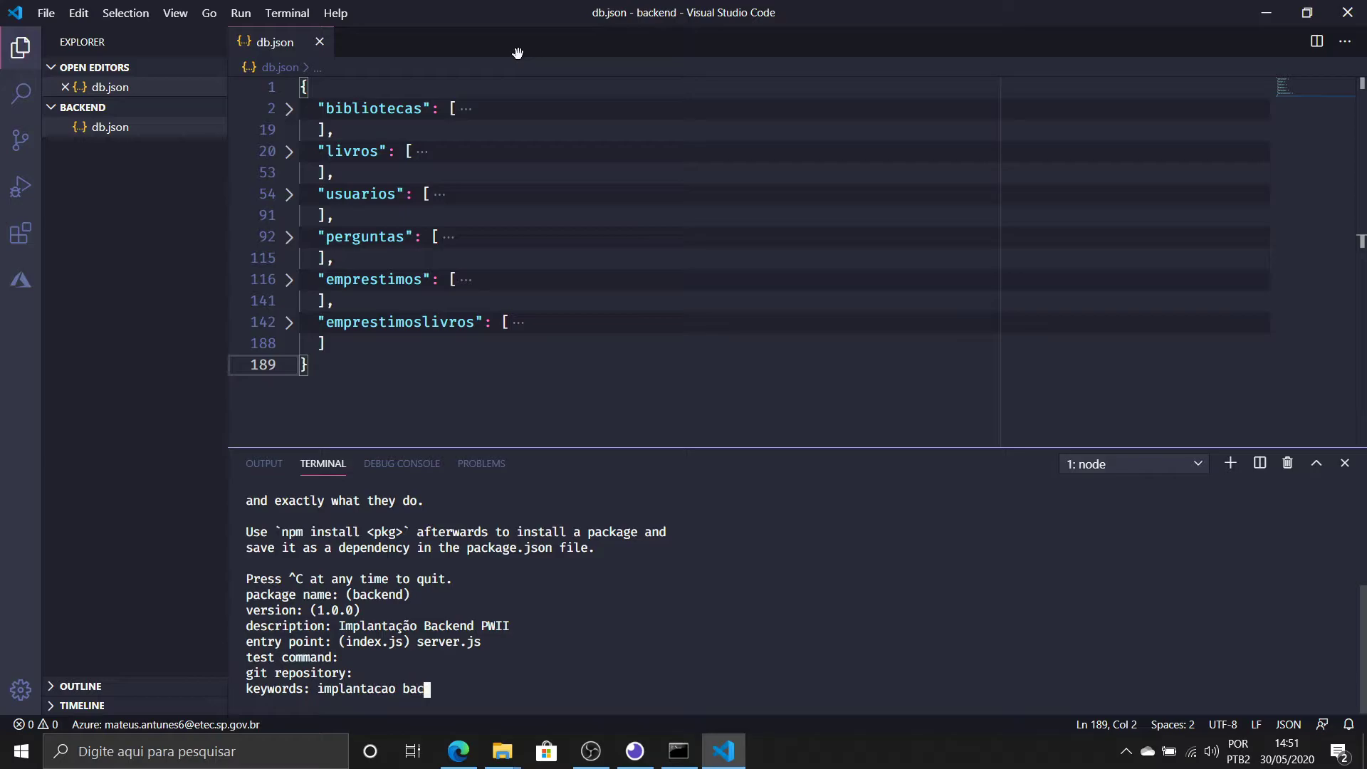
pyautogui.write('kend banco d')
pyautogui.write('e dados ')
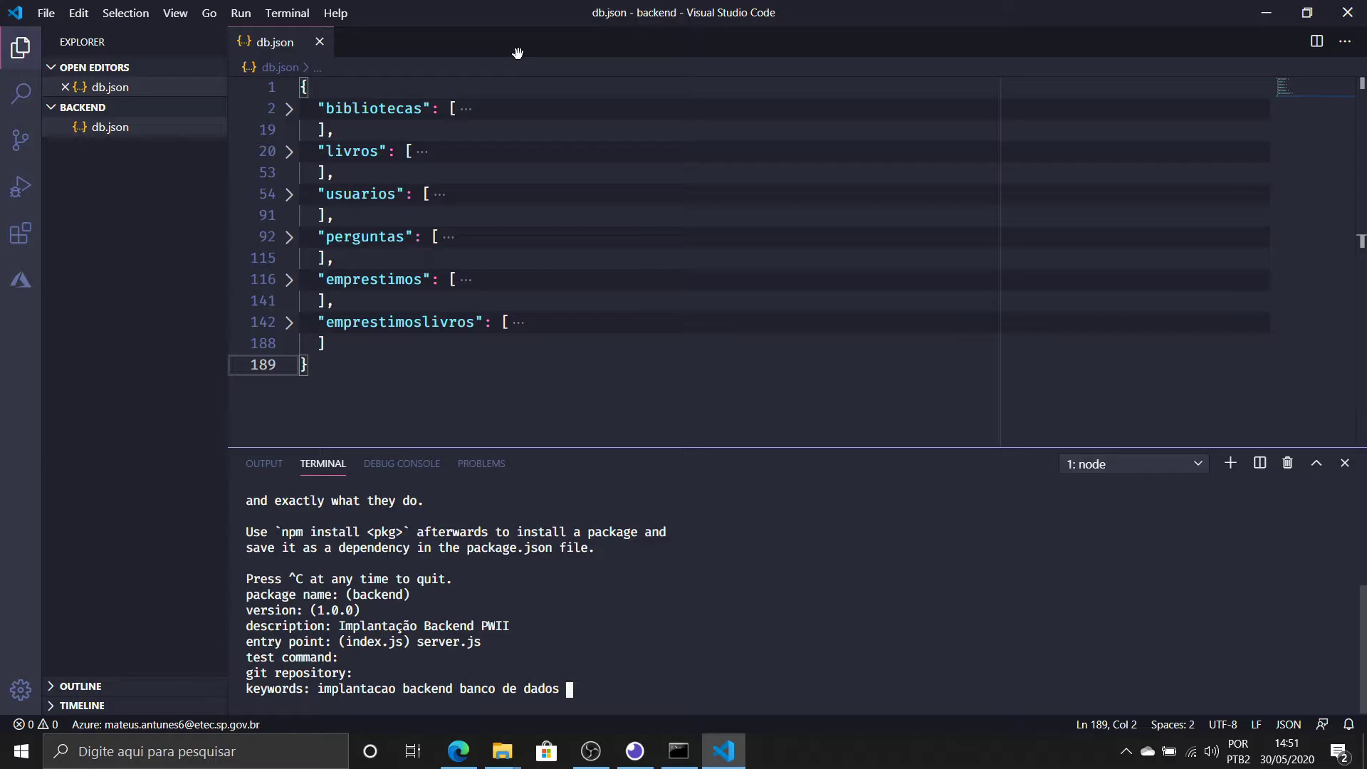
pyautogui.write('programacao web')
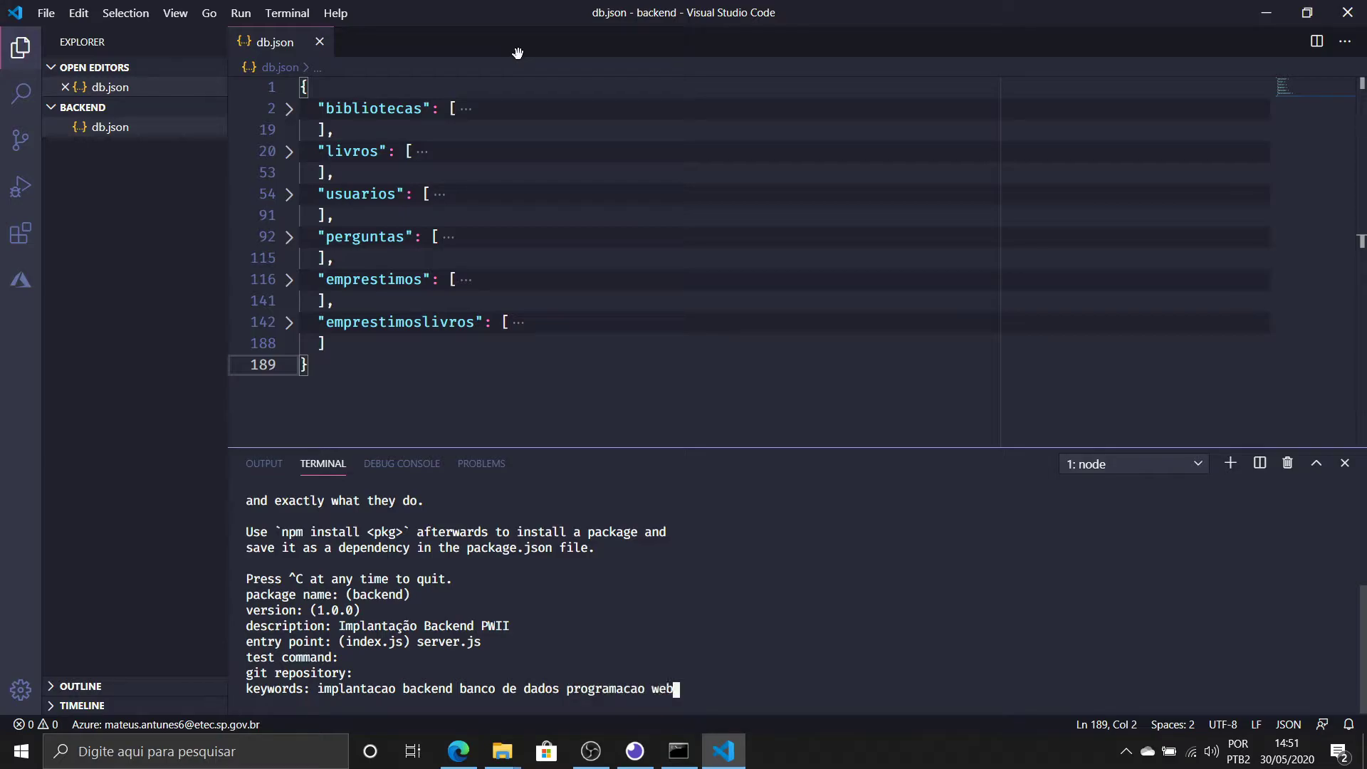
pyautogui.write(' i')
pyautogui.write('i pw')
pyautogui.press('Return')
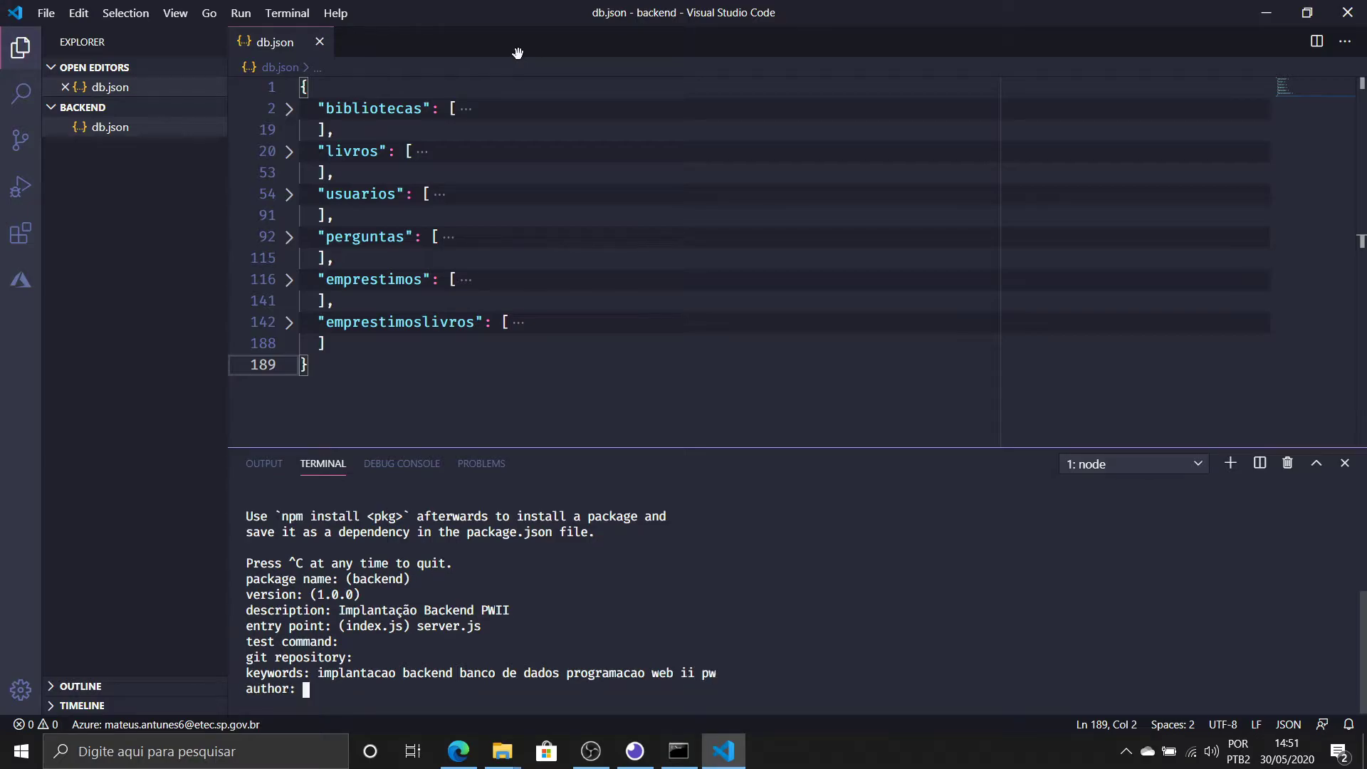
pyautogui.write('Graziani Z')
pyautogui.write('anfolin')
pyautogui.press('Return')
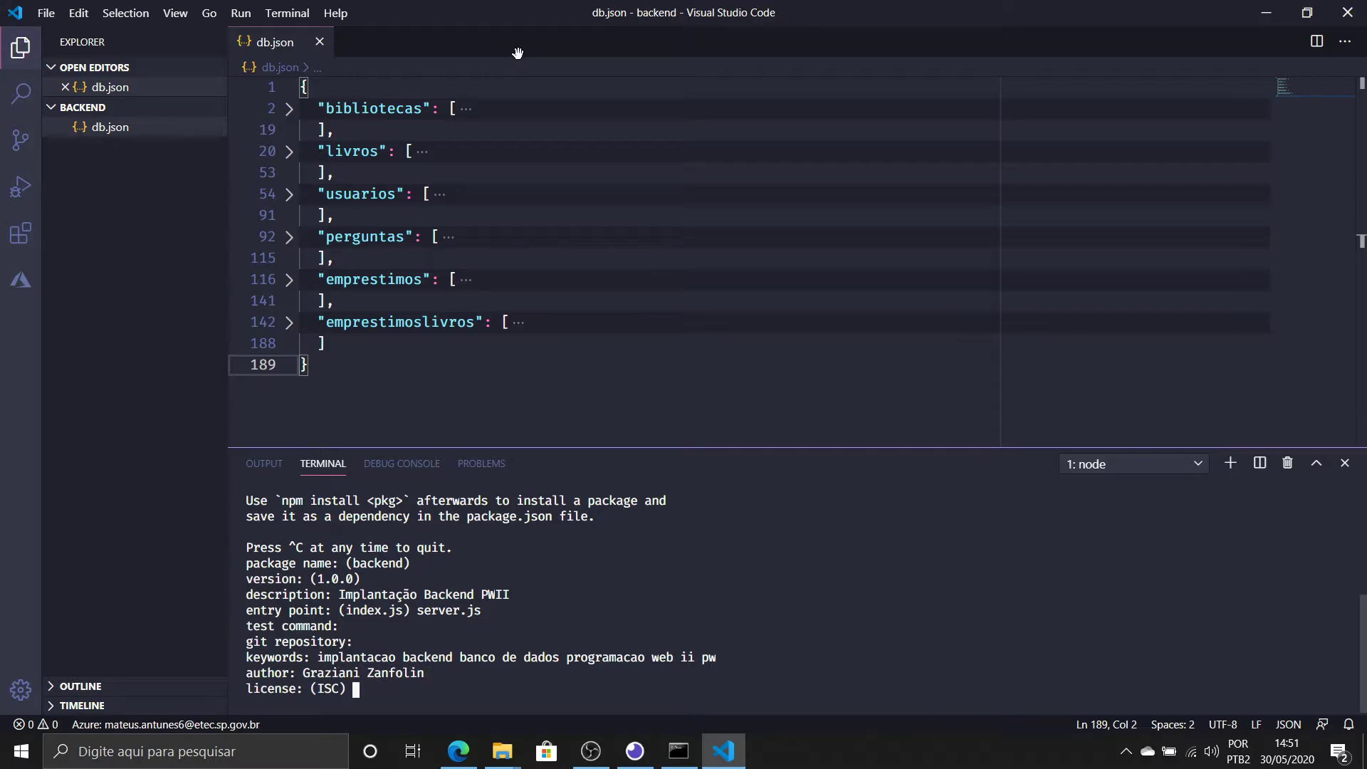
pyautogui.write('MIT')
pyautogui.press('Return')
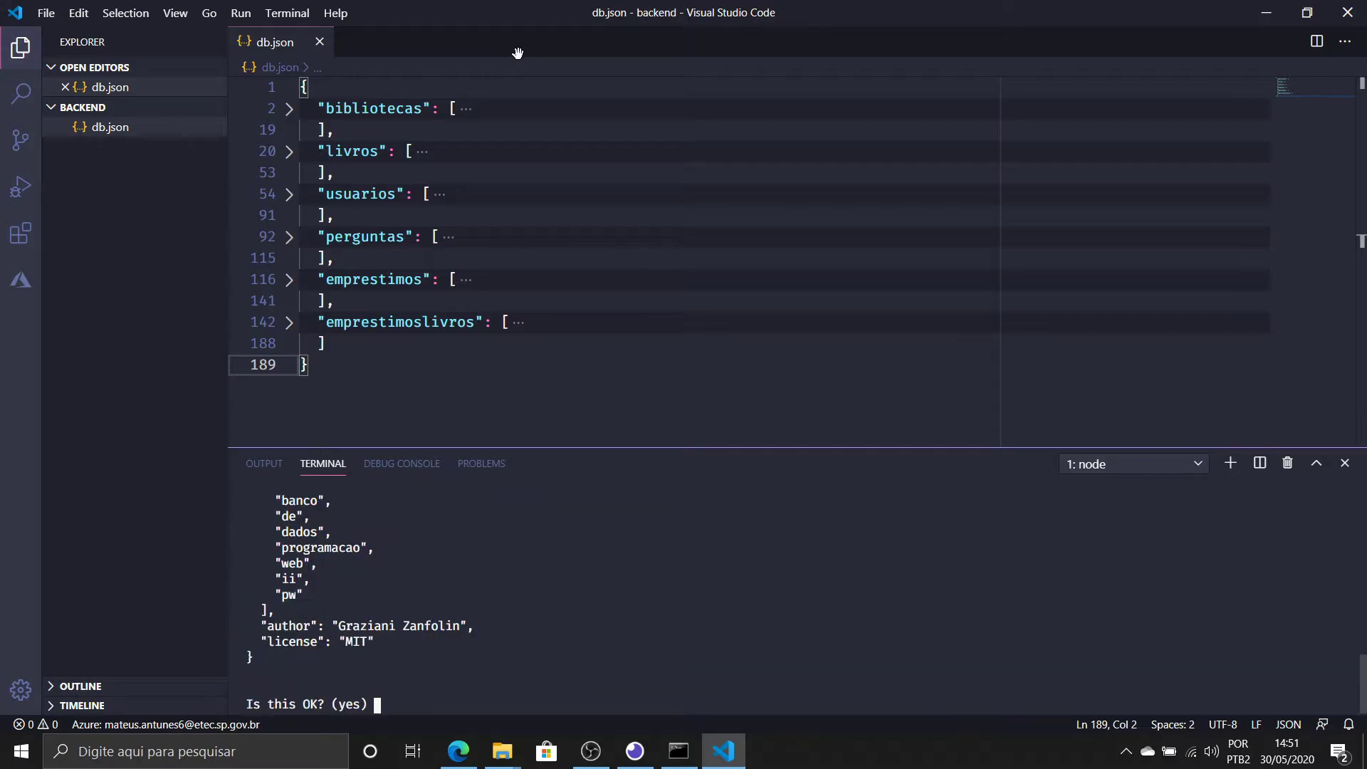
pyautogui.press('Return')
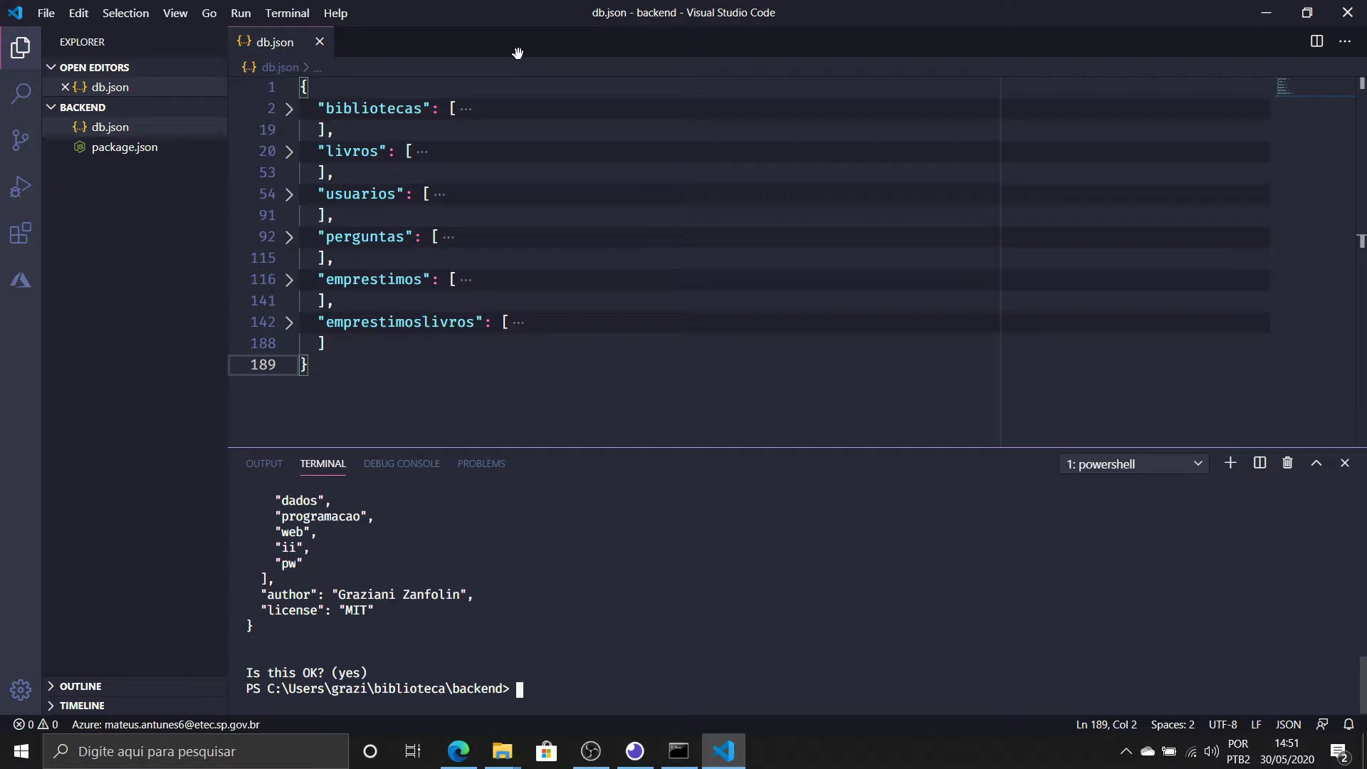
# Run npm install json-server --save-dev in the terminal
pyautogui.write('npm install ')
pyautogui.write('se')
pyautogui.press('BackSpace')
pyautogui.press('BackSpace')
pyautogui.write('json-server ')
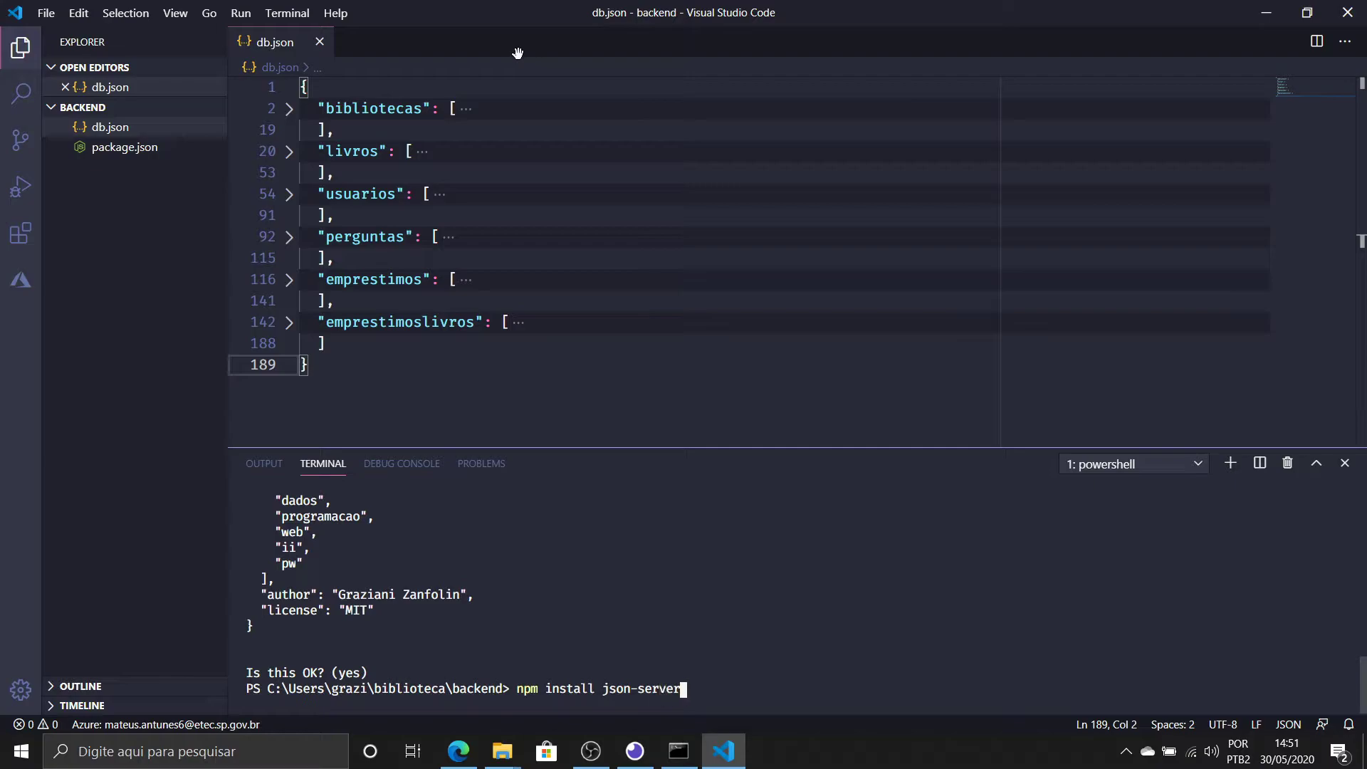
pyautogui.write('--sav')
pyautogui.write('e-dev')
pyautogui.press('Return')
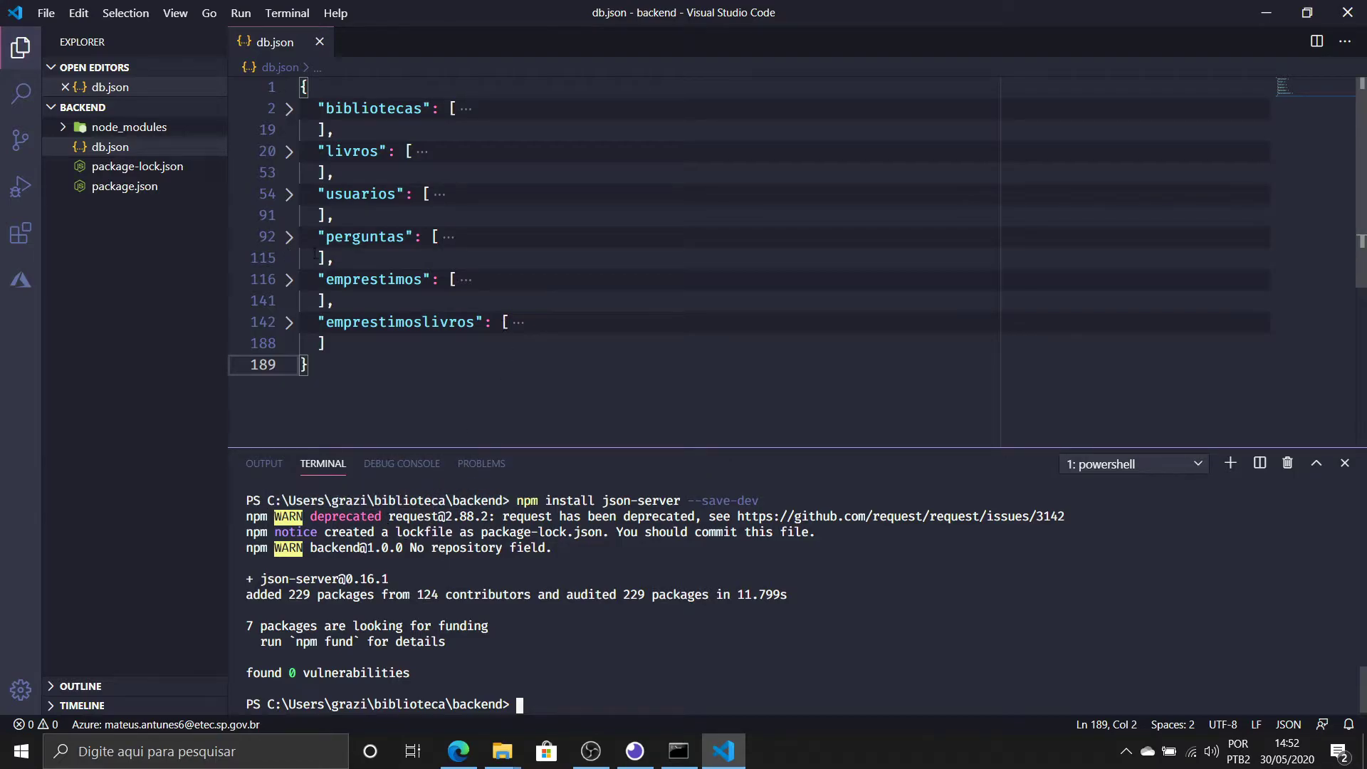
# Add a "start": "node server.js" script to package.json and save it
pyautogui.click(133, 193)
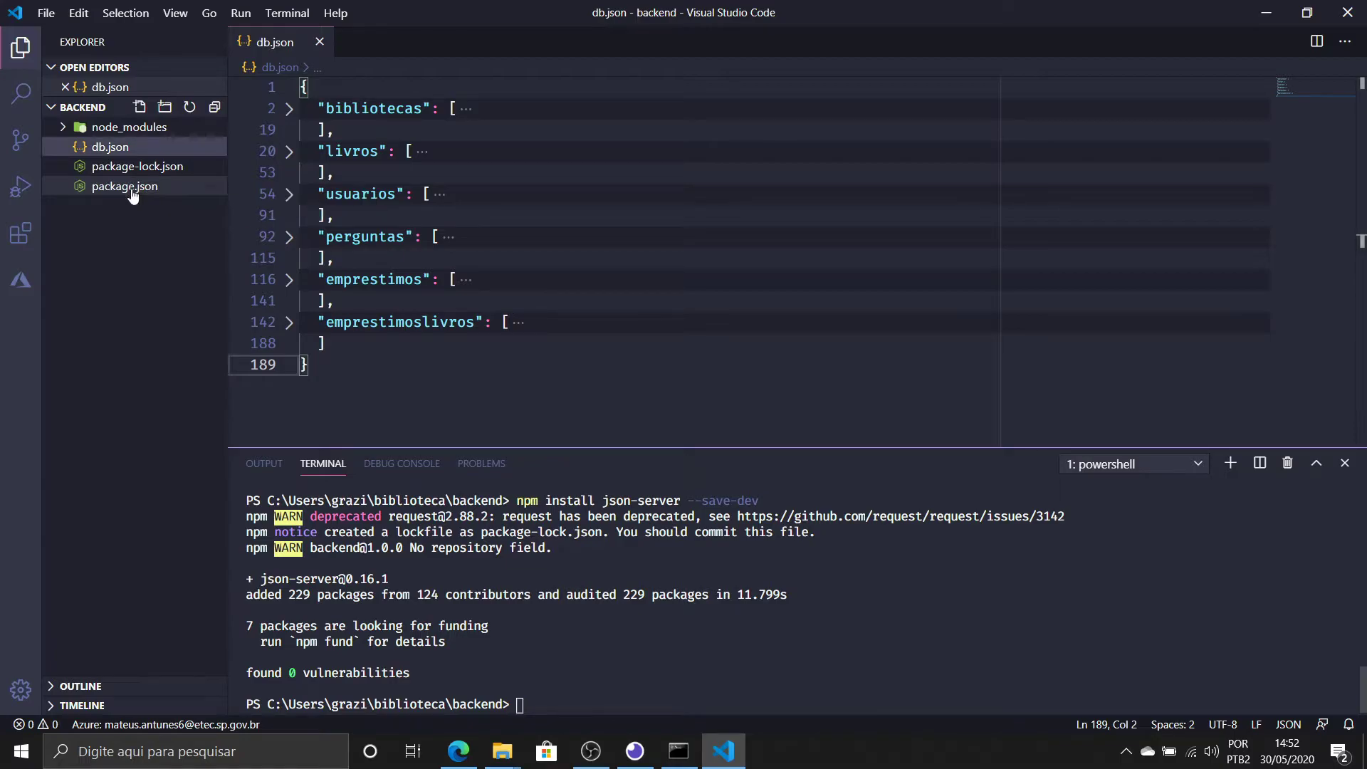
pyautogui.click(133, 194)
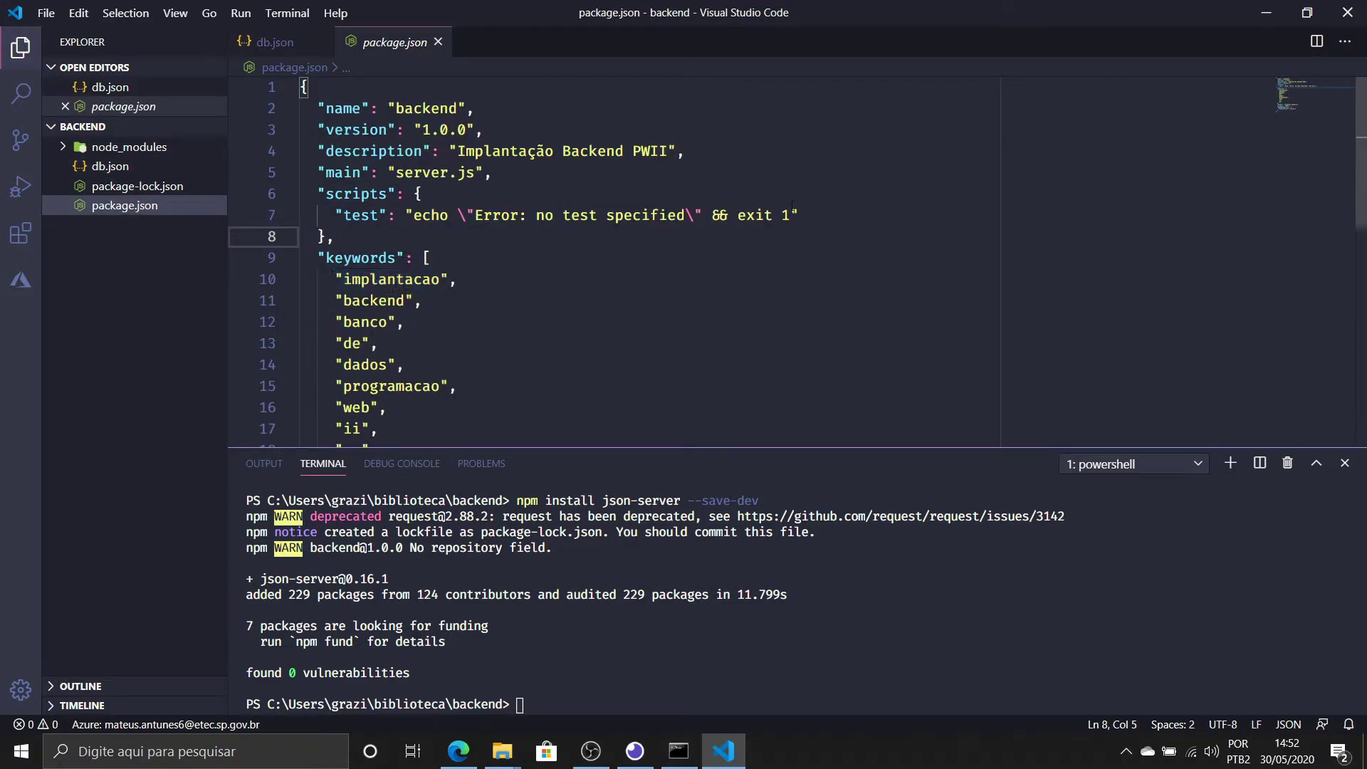
pyautogui.click(819, 217)
pyautogui.write(',')
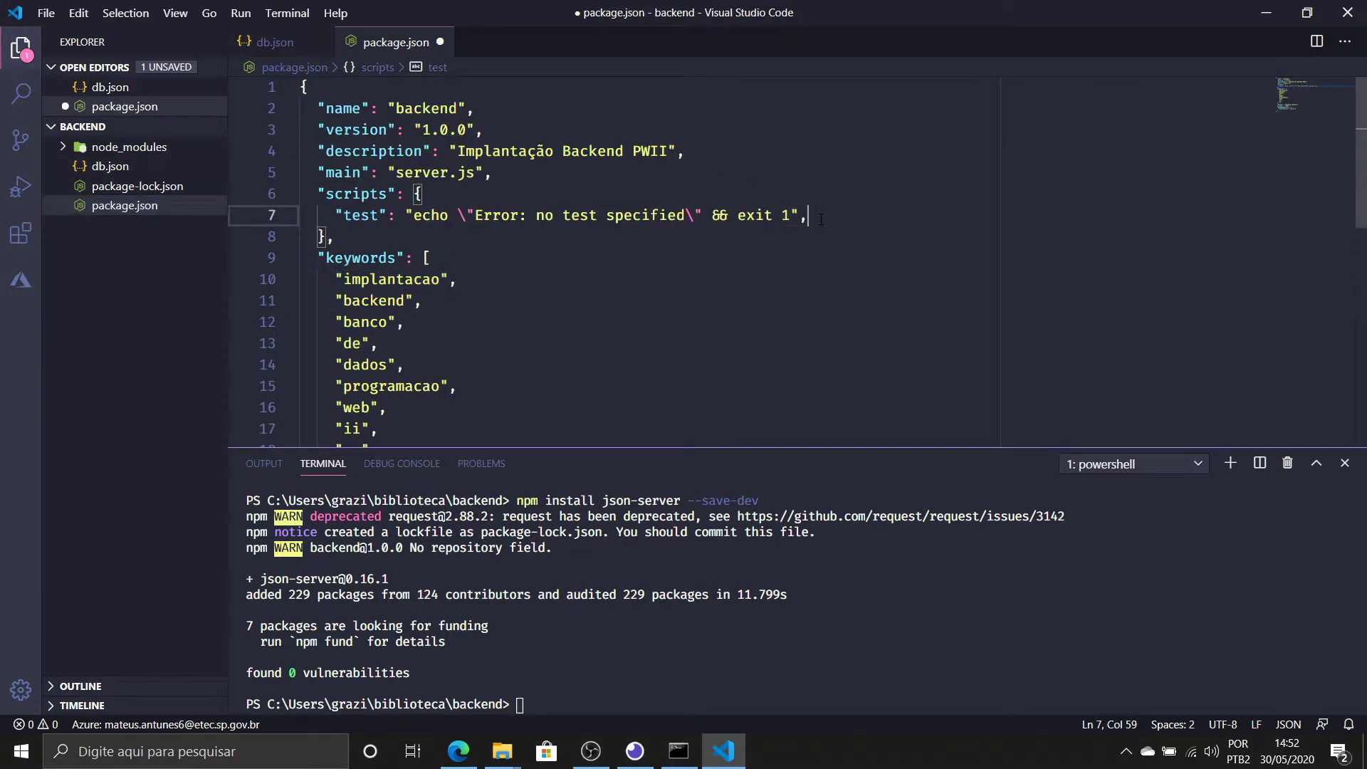
pyautogui.press('Return')
pyautogui.write('"start')
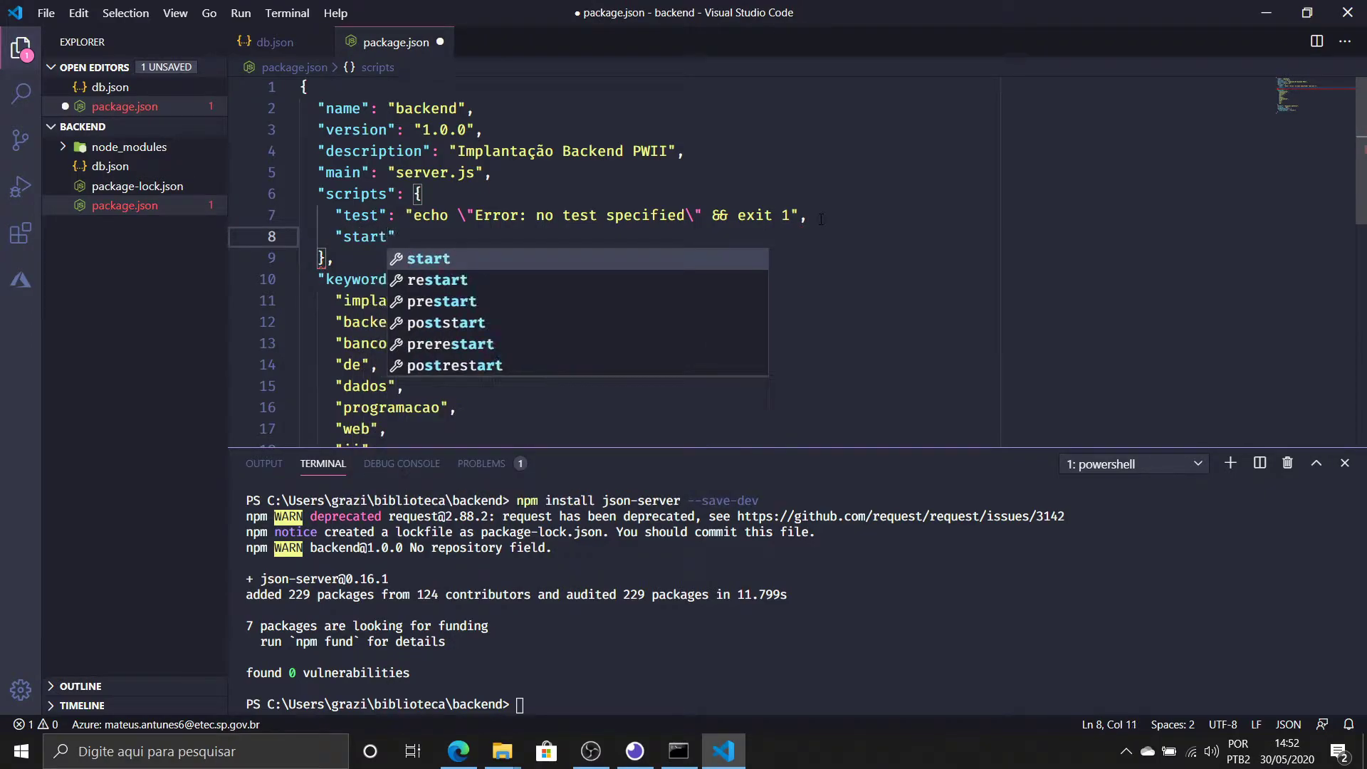
pyautogui.write('": ')
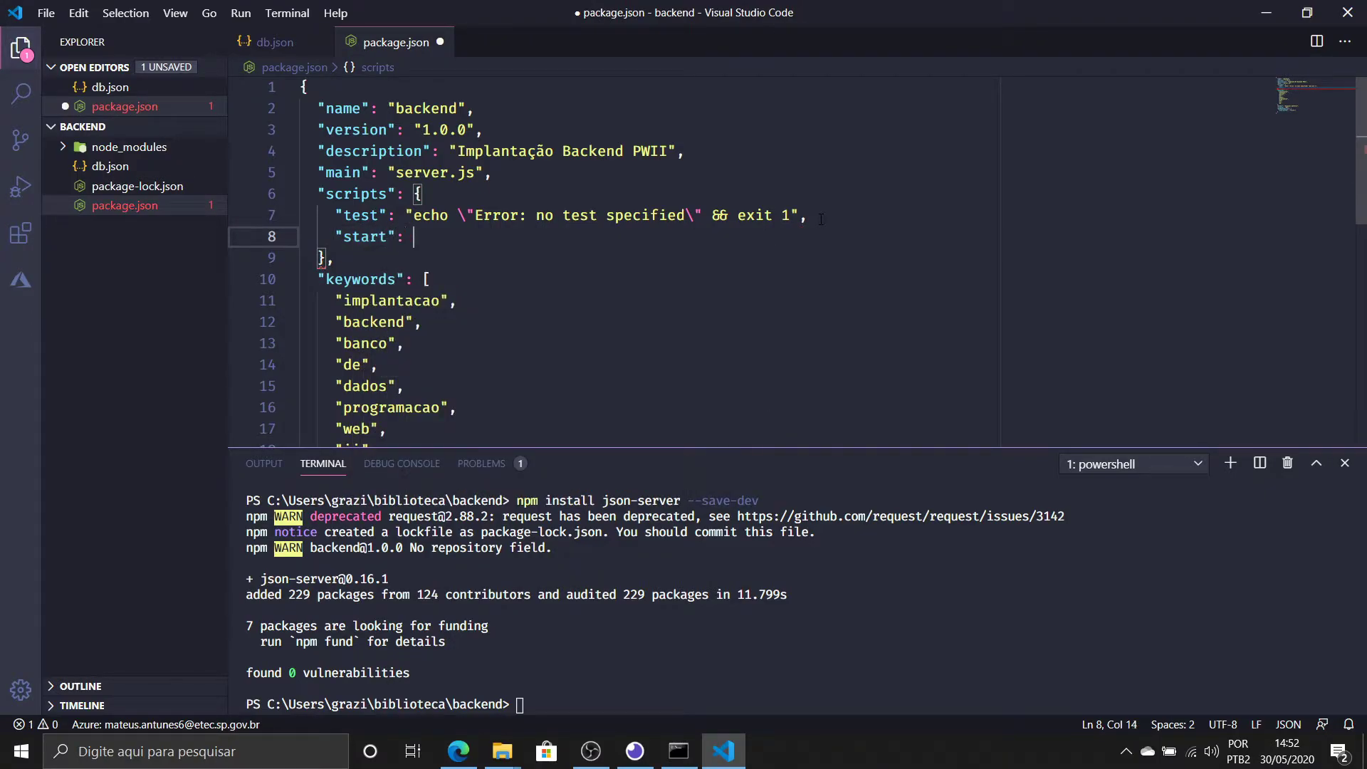
pyautogui.write('"')
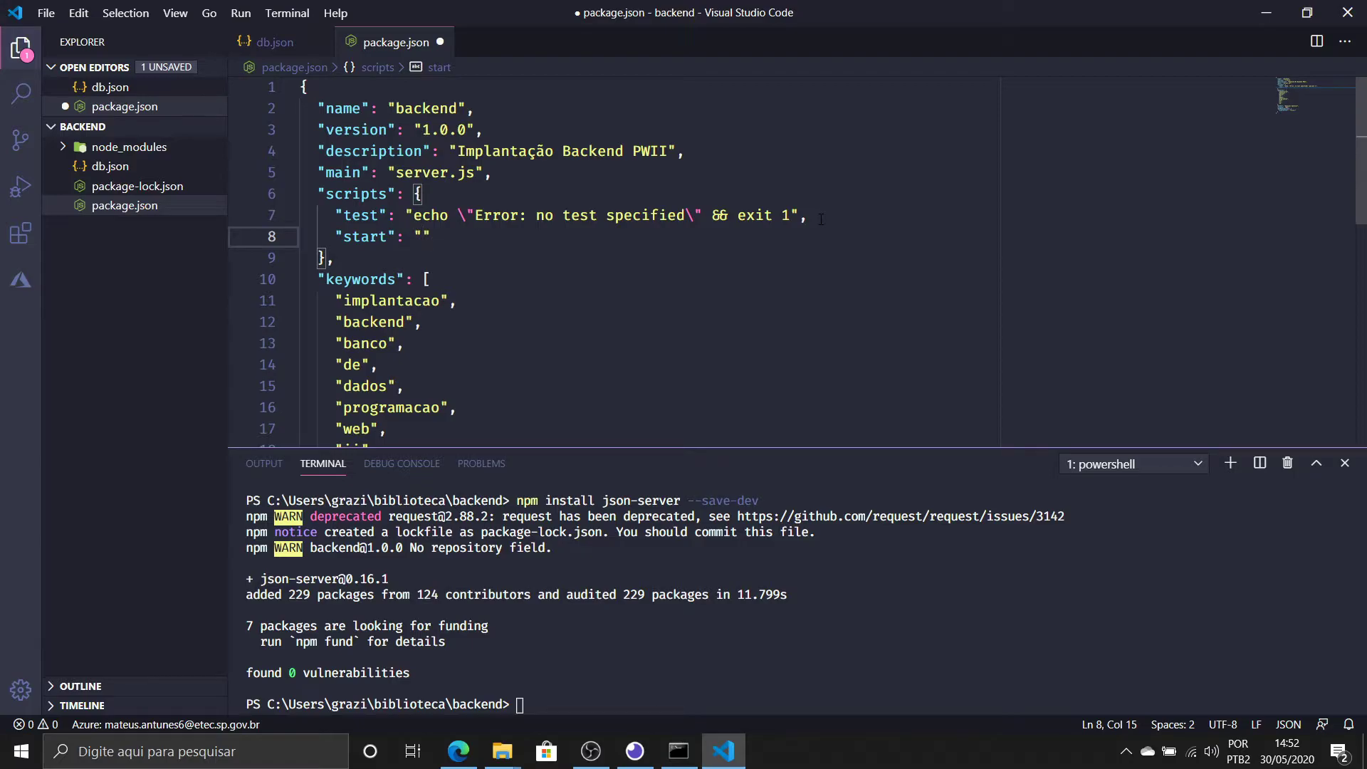
pyautogui.write('node serve')
pyautogui.write('r.js')
pyautogui.click(440, 42)
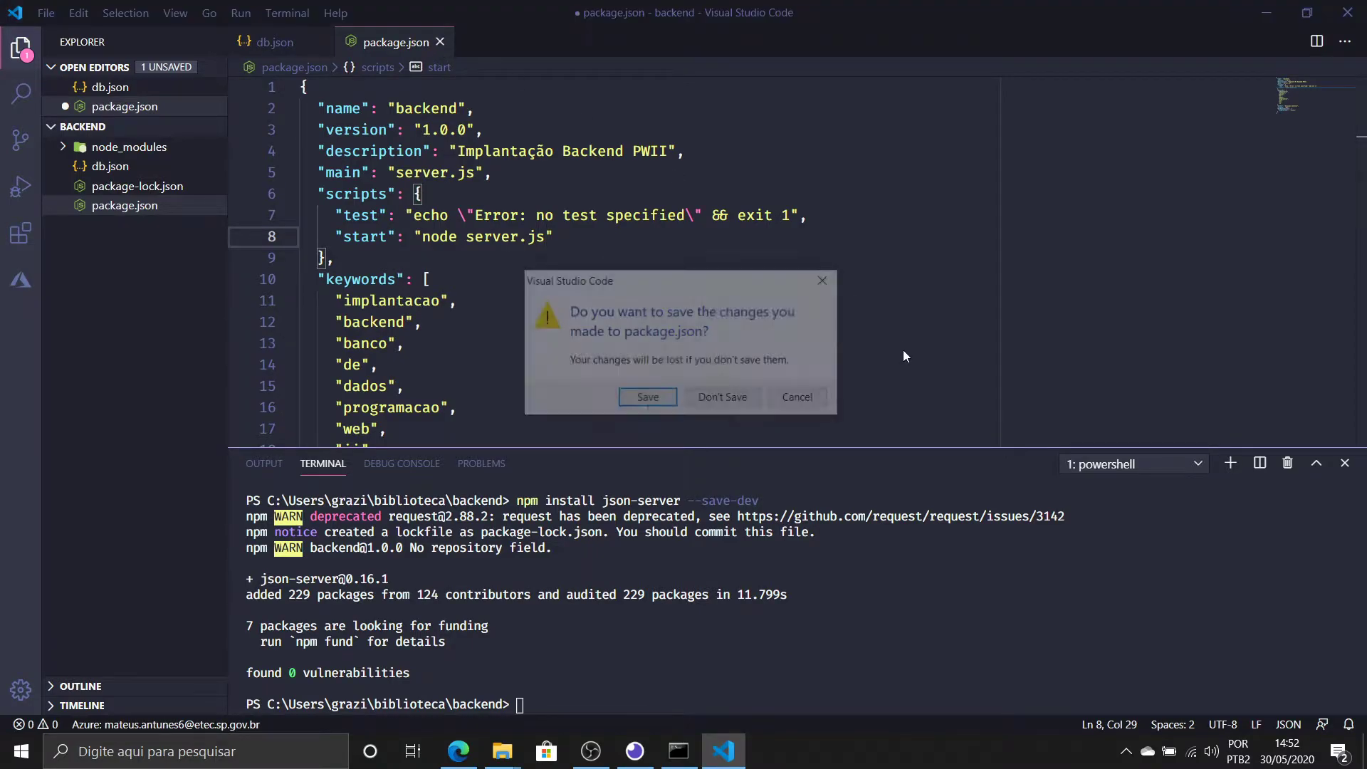
pyautogui.click(646, 398)
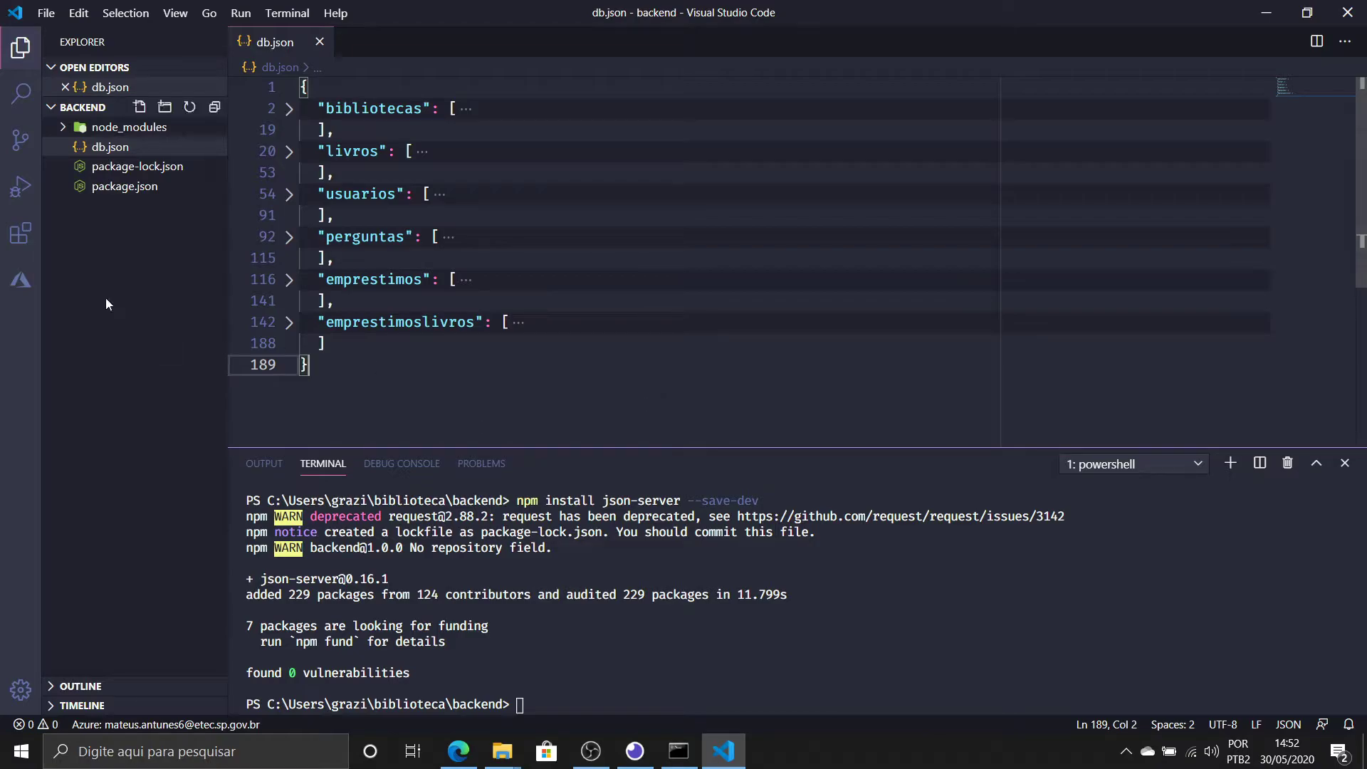
# Create a new empty server.js file in the backend folder
pyautogui.rightClick(113, 259)
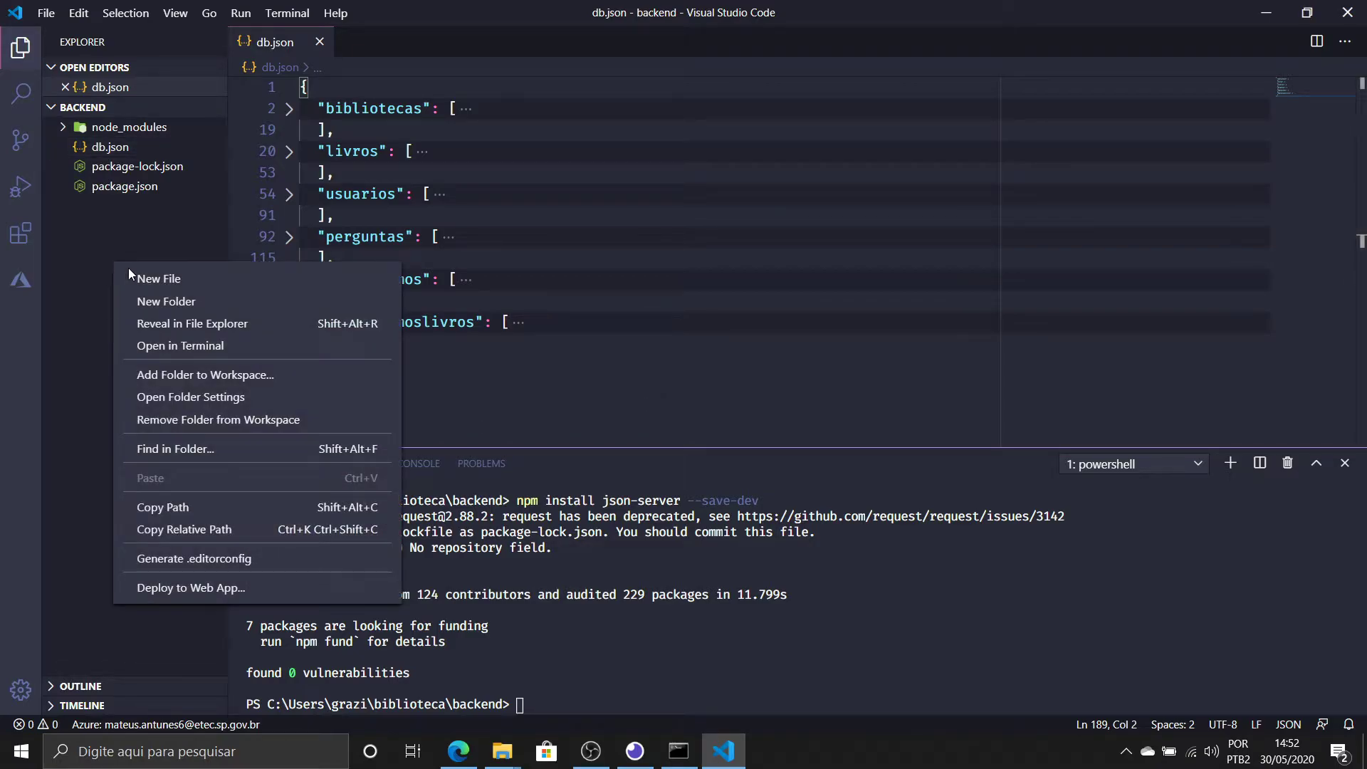
pyautogui.click(220, 281)
pyautogui.write('serv')
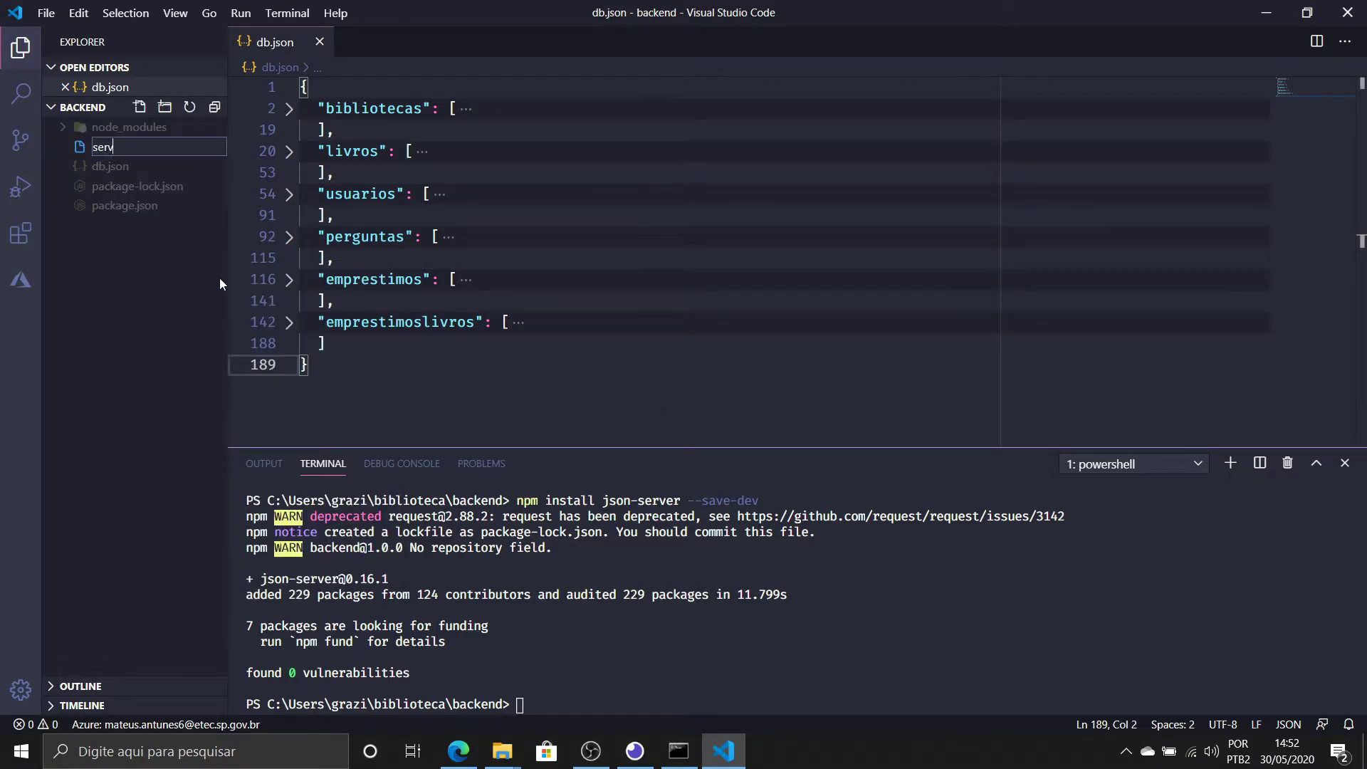
pyautogui.write('er.js')
pyautogui.press('Return')
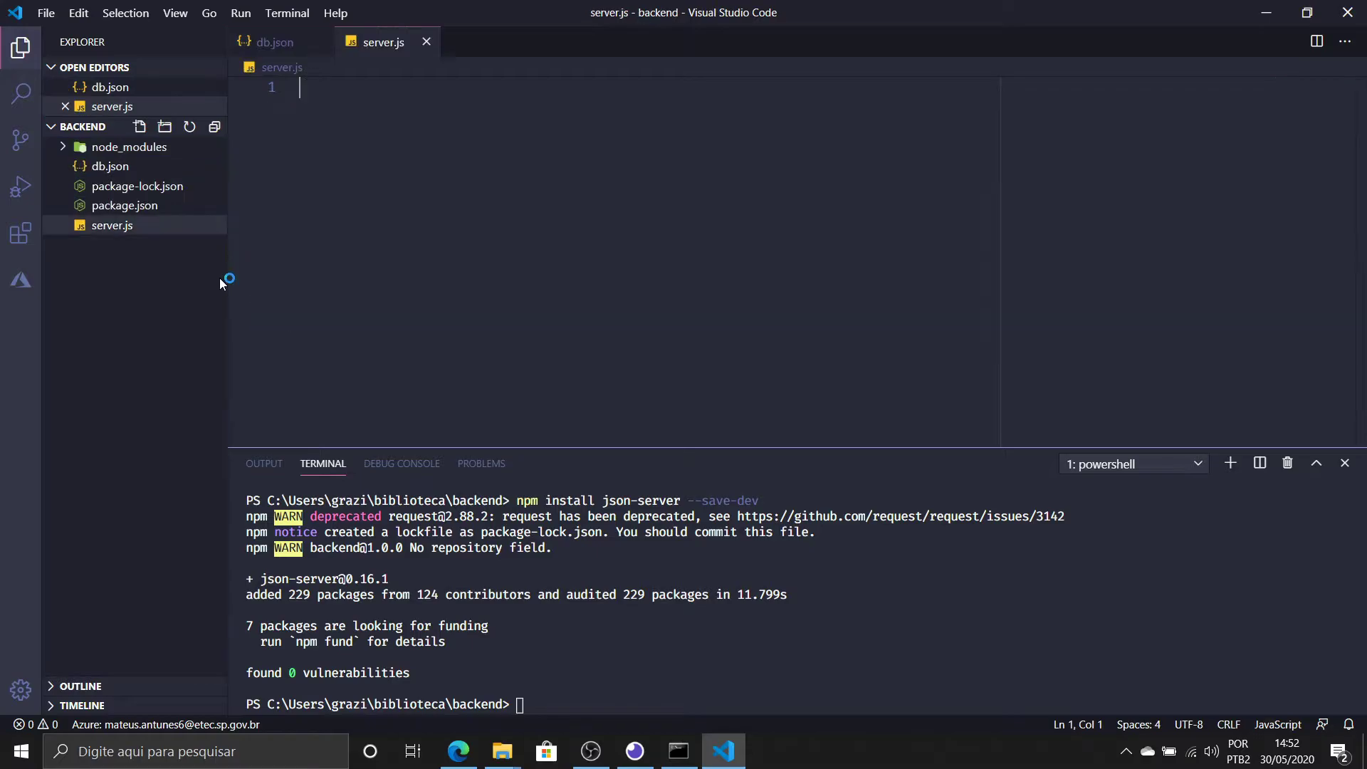
pyautogui.click(459, 752)
# Scroll the json-server README down to the Simple example and copy its server.js code
pyautogui.click(322, 22)
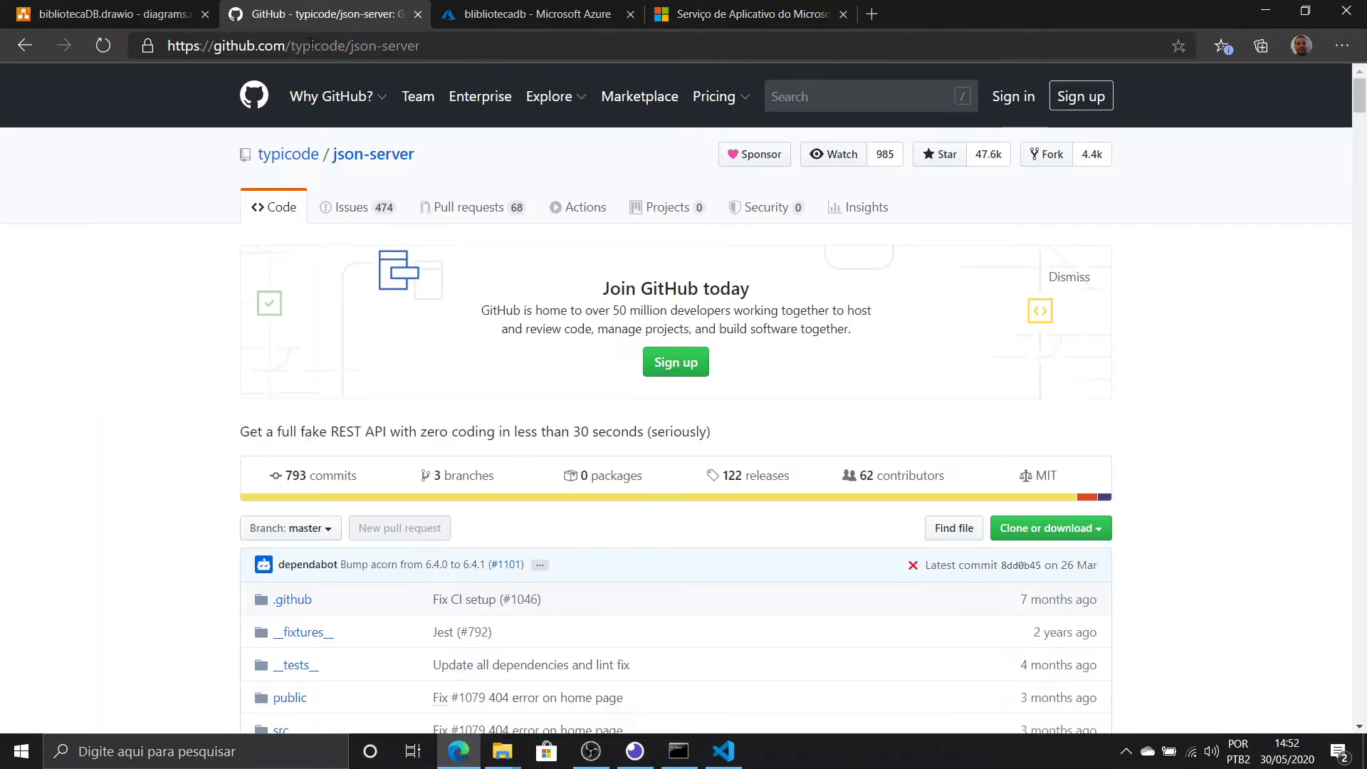
pyautogui.scroll(-5, 569, 366)
pyautogui.scroll(-7, 569, 366)
pyautogui.scroll(-10, 569, 363)
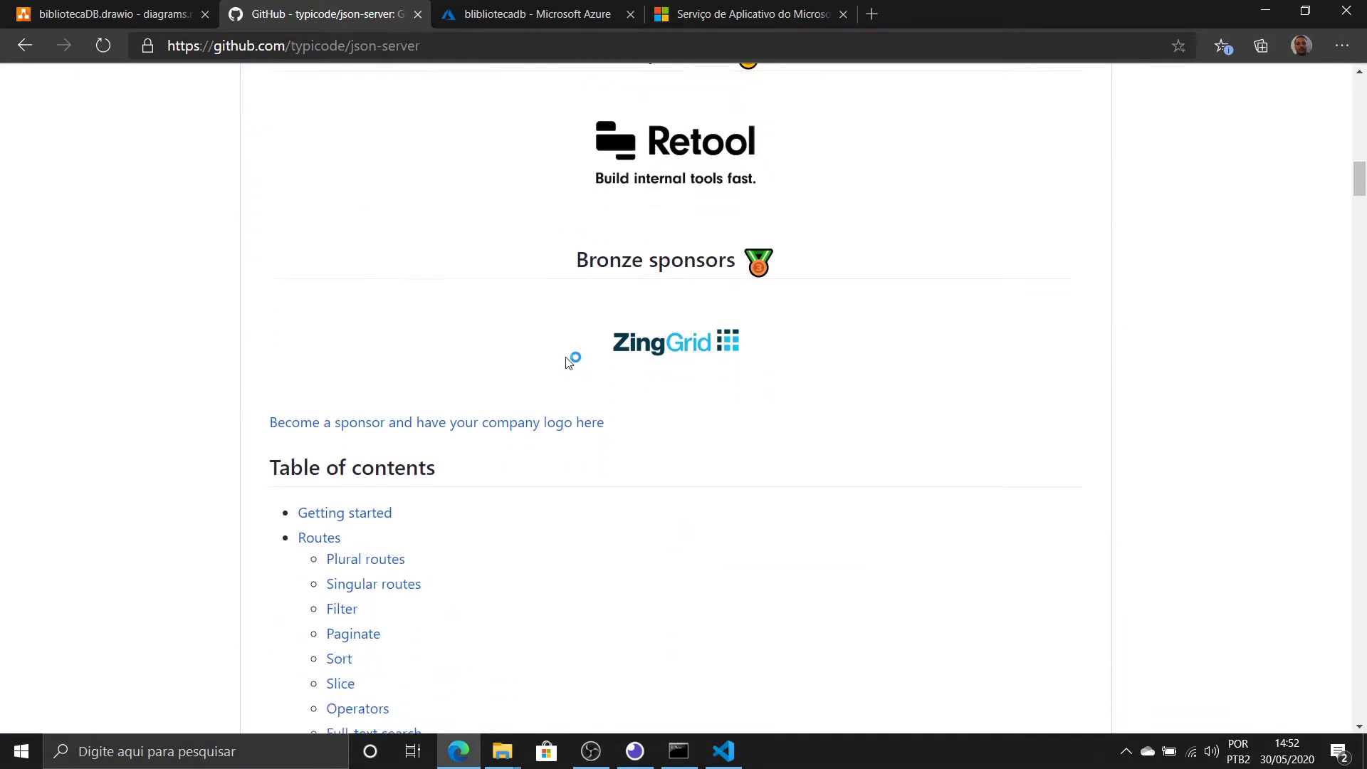
pyautogui.scroll(-8, 569, 360)
pyautogui.scroll(-9, 570, 351)
pyautogui.scroll(-7, 570, 349)
pyautogui.scroll(-8, 568, 345)
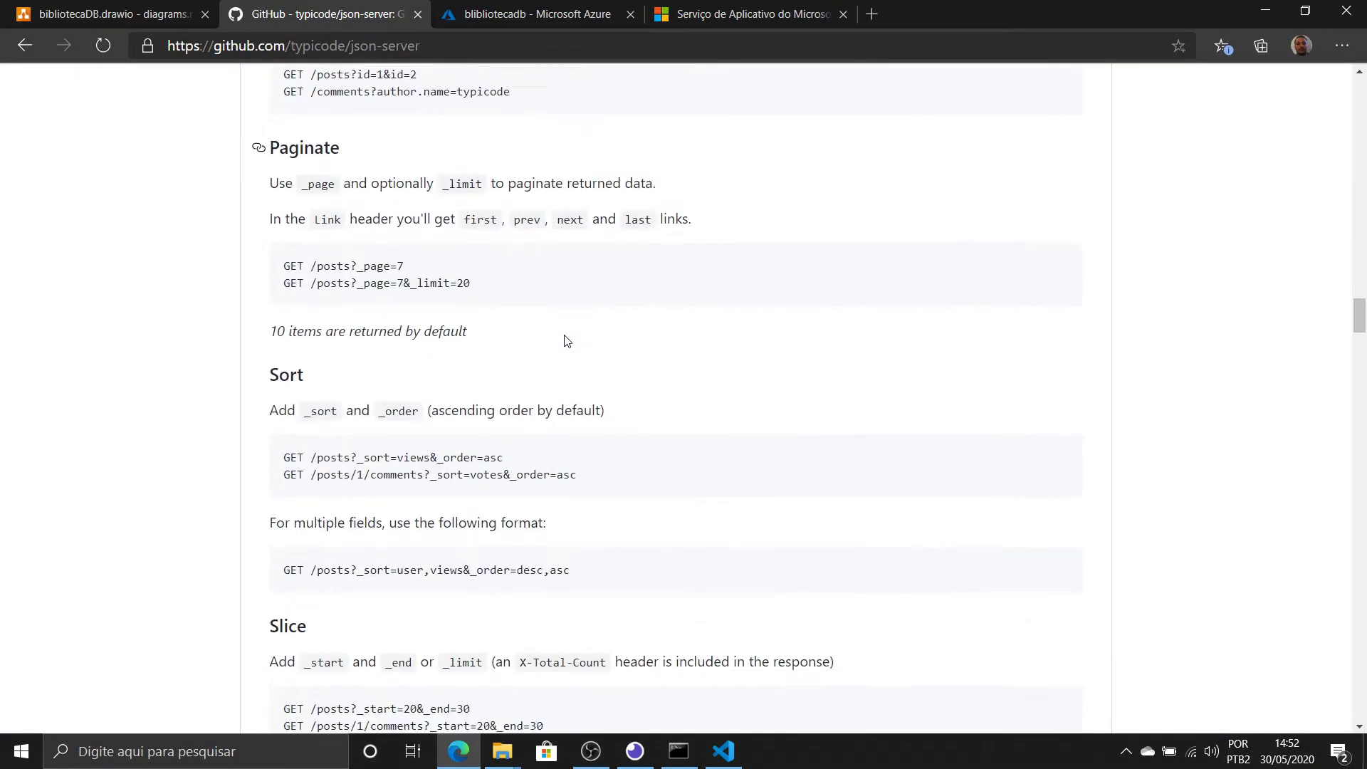
pyautogui.scroll(-3, 564, 339)
pyautogui.scroll(-5, 566, 339)
pyautogui.scroll(-8, 568, 341)
pyautogui.scroll(-9, 566, 339)
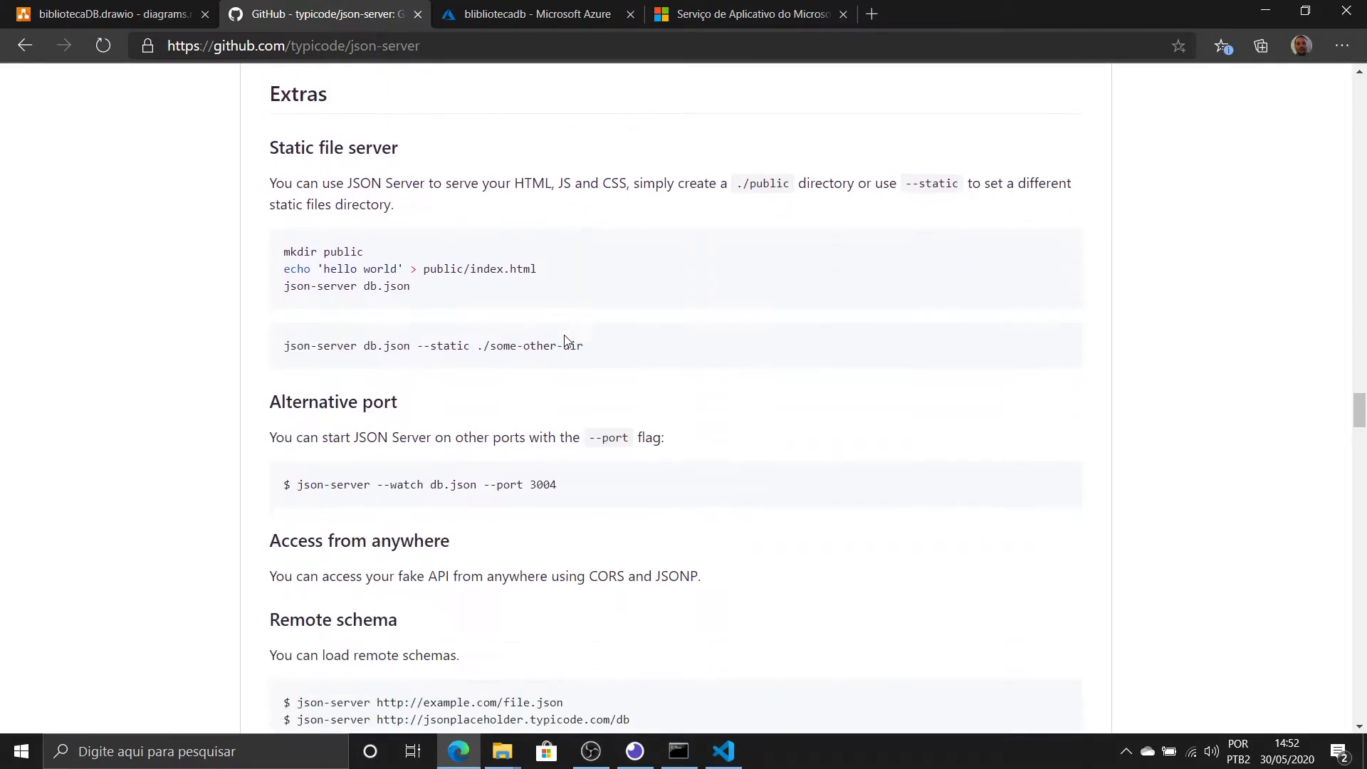
pyautogui.scroll(-2, 567, 340)
pyautogui.scroll(-5, 568, 341)
pyautogui.scroll(-5, 567, 341)
pyautogui.scroll(-3, 566, 338)
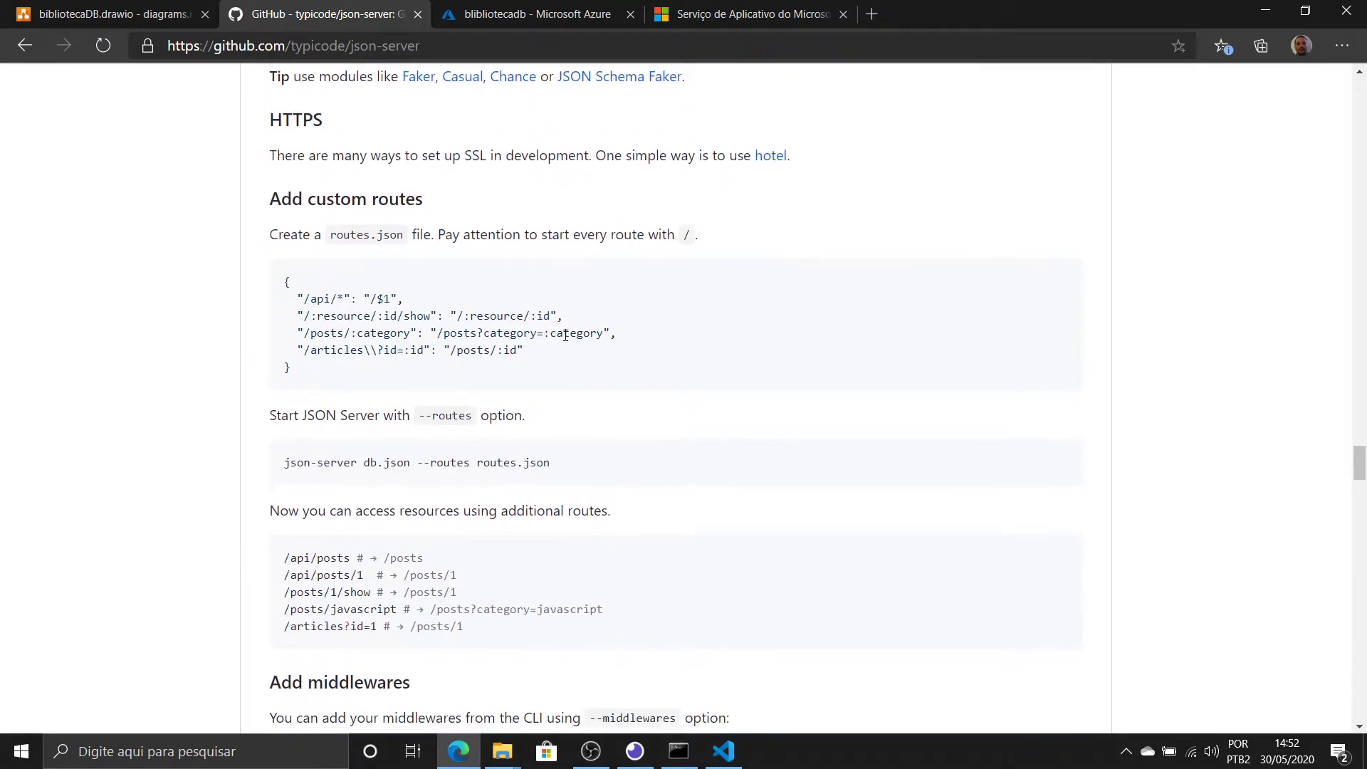
pyautogui.scroll(-3, 566, 336)
pyautogui.scroll(-7, 566, 335)
pyautogui.scroll(-2, 565, 335)
pyautogui.scroll(-8, 565, 335)
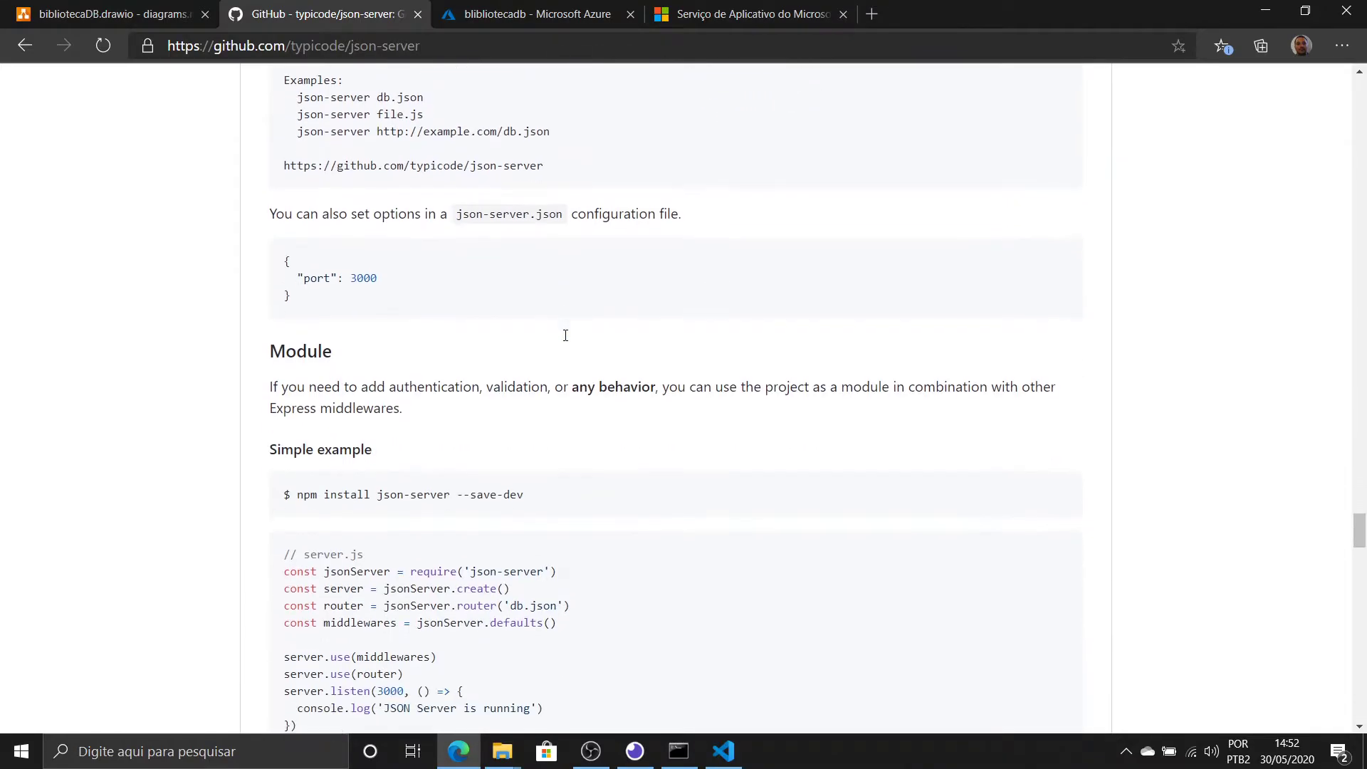
pyautogui.scroll(-4, 565, 335)
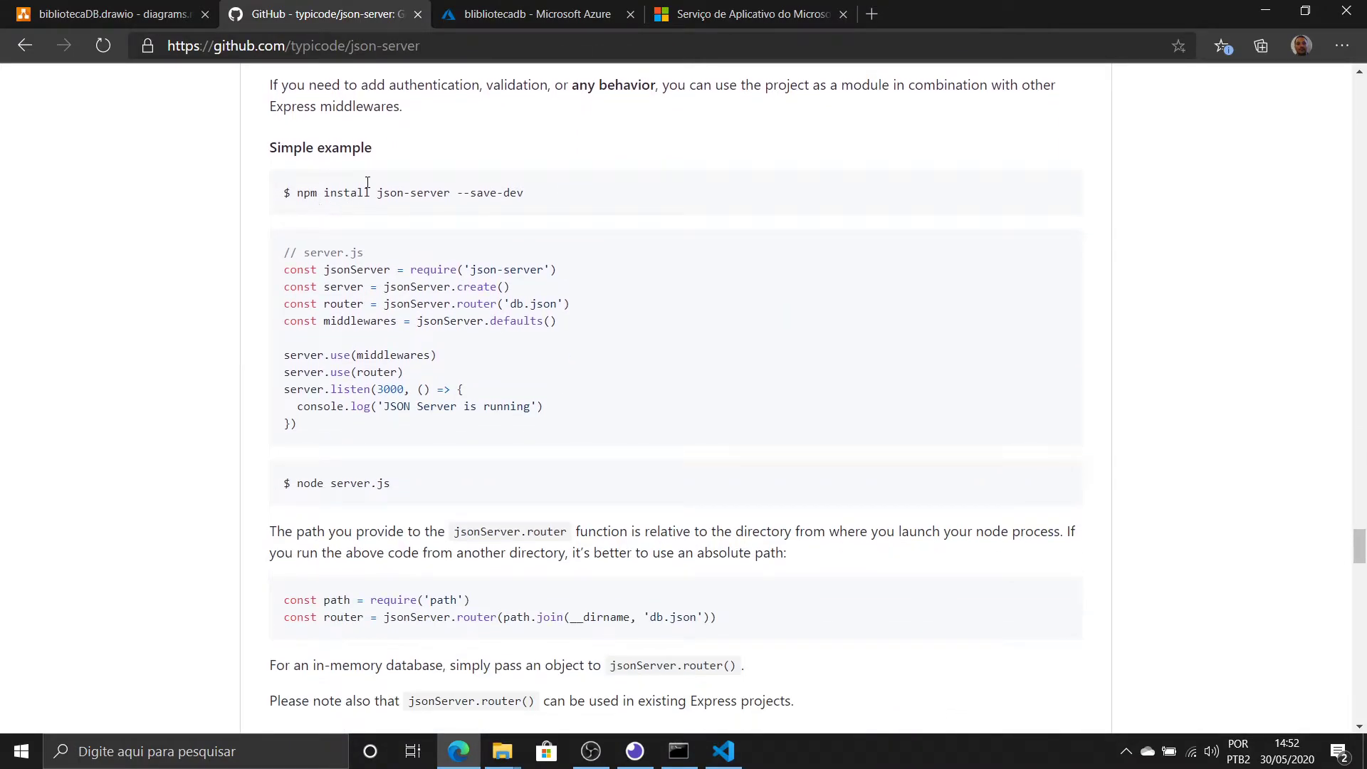
pyautogui.moveTo(367, 183); pyautogui.dragTo(536, 182)
pyautogui.click(260, 146)
pyautogui.moveTo(299, 424); pyautogui.dragTo(265, 261)
pyautogui.hotkey('ctrl', 'c')
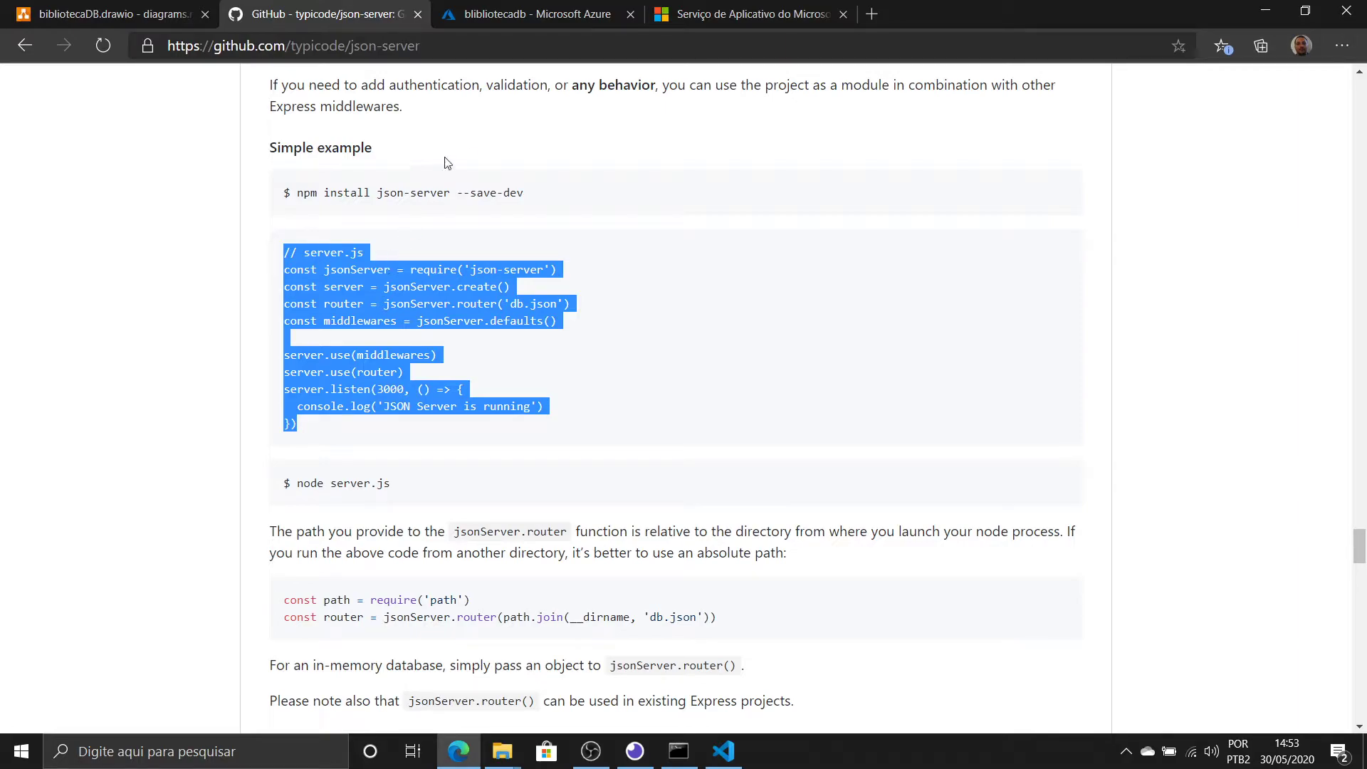
pyautogui.click(725, 752)
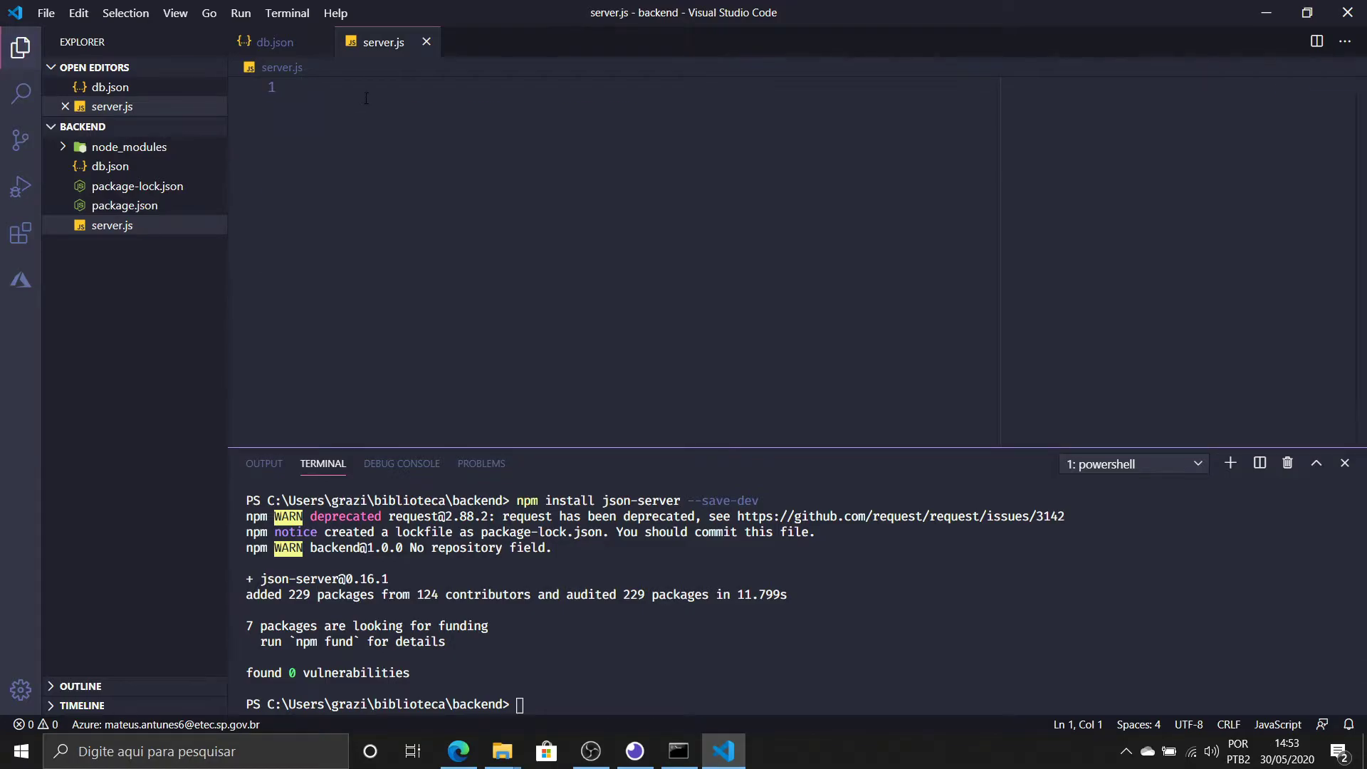
# Paste the example code into server.js and add const port = process.env.PORT || 3000 after line 5
pyautogui.hotkey('ctrl', 'v')
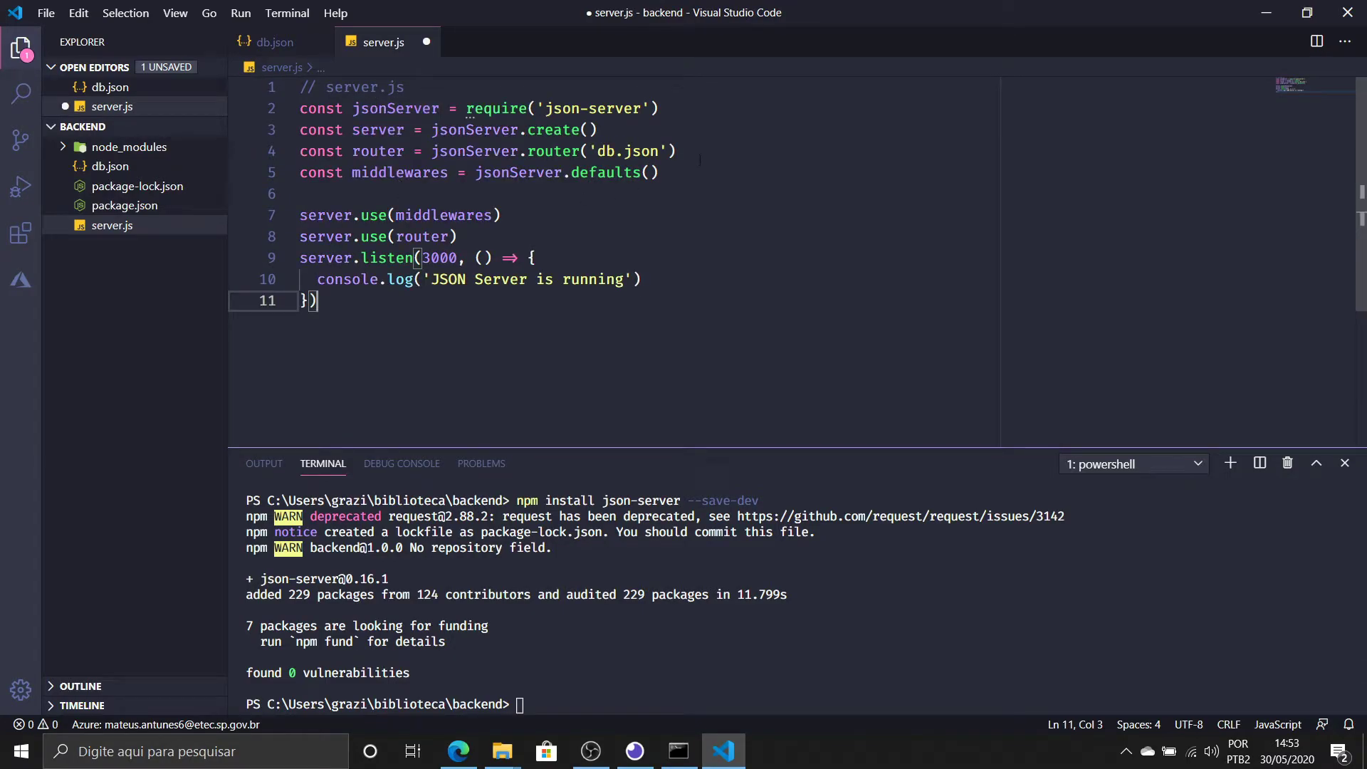
pyautogui.click(695, 172)
pyautogui.press('Return')
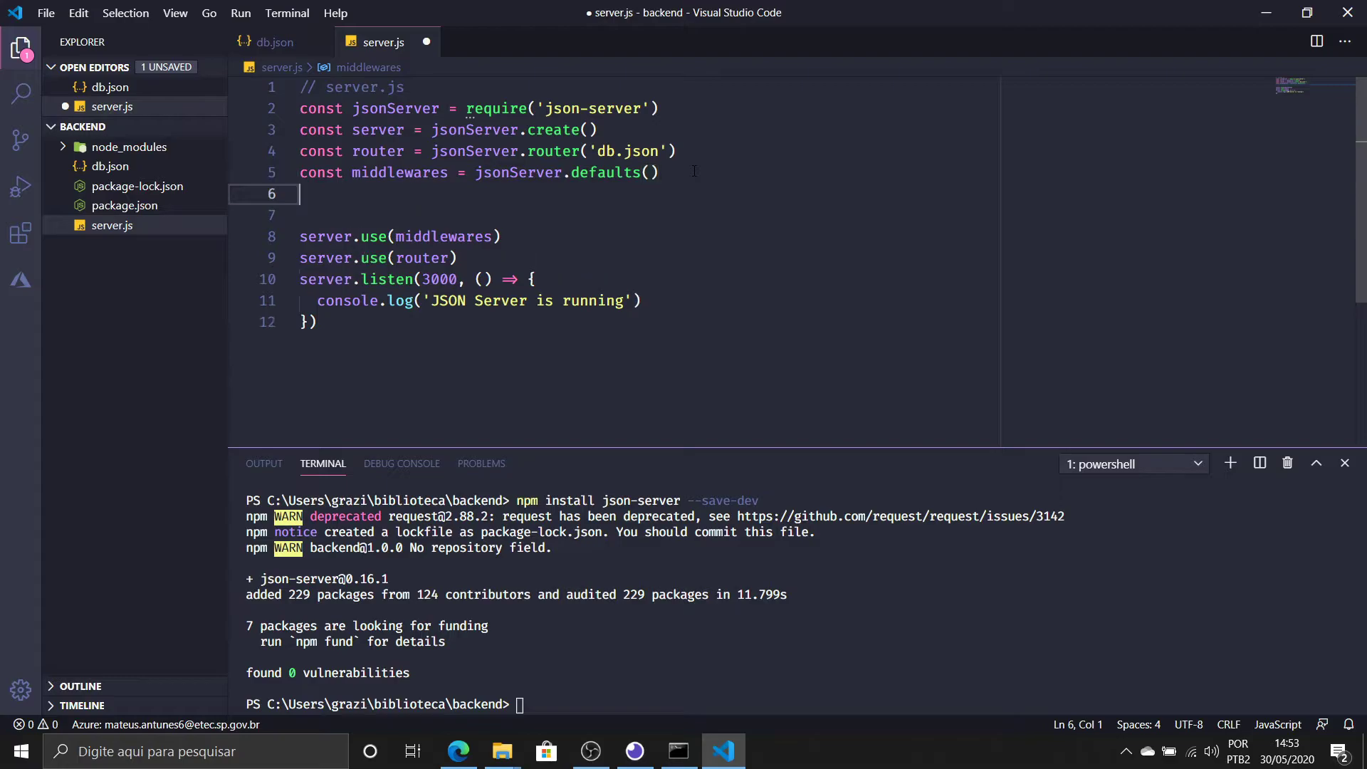
pyautogui.press('Return')
pyautogui.write('const p')
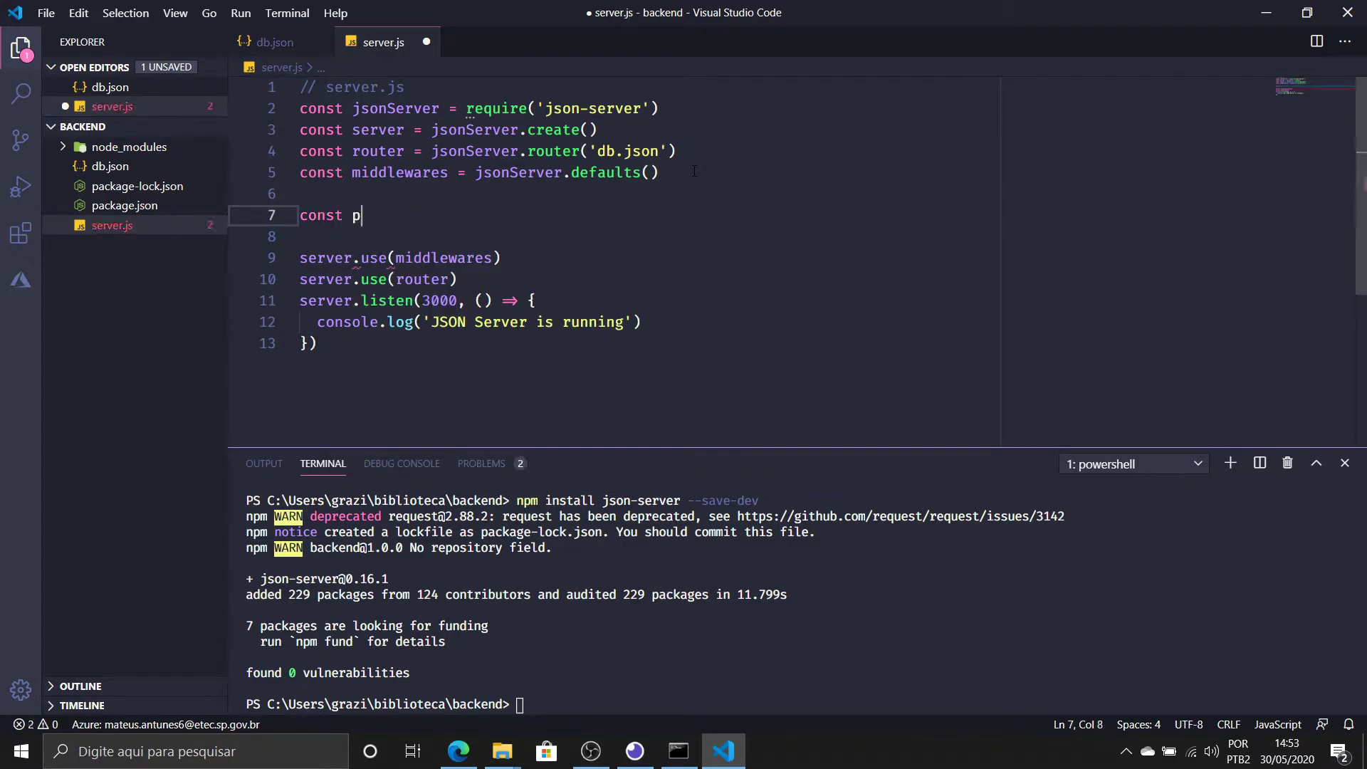
pyautogui.write('ort = pro')
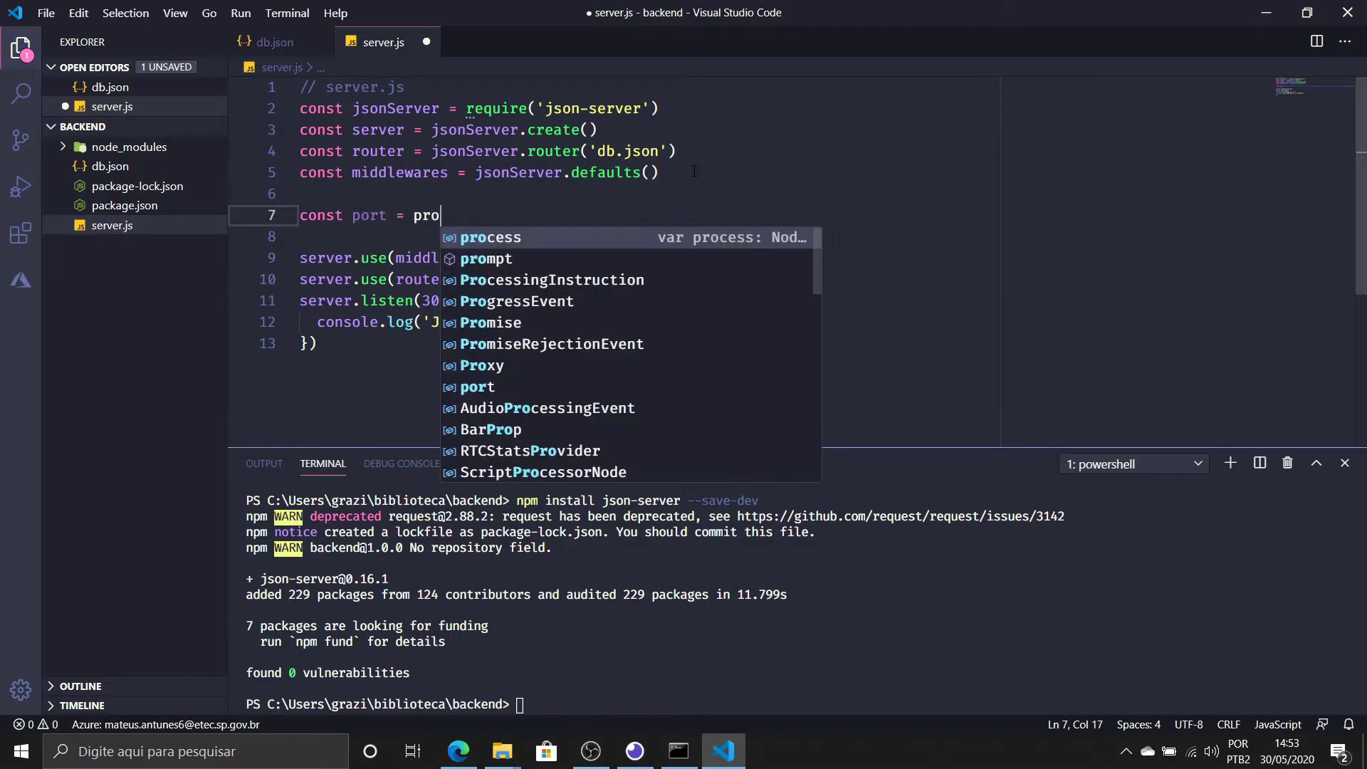
pyautogui.press('Tab')
pyautogui.write('.')
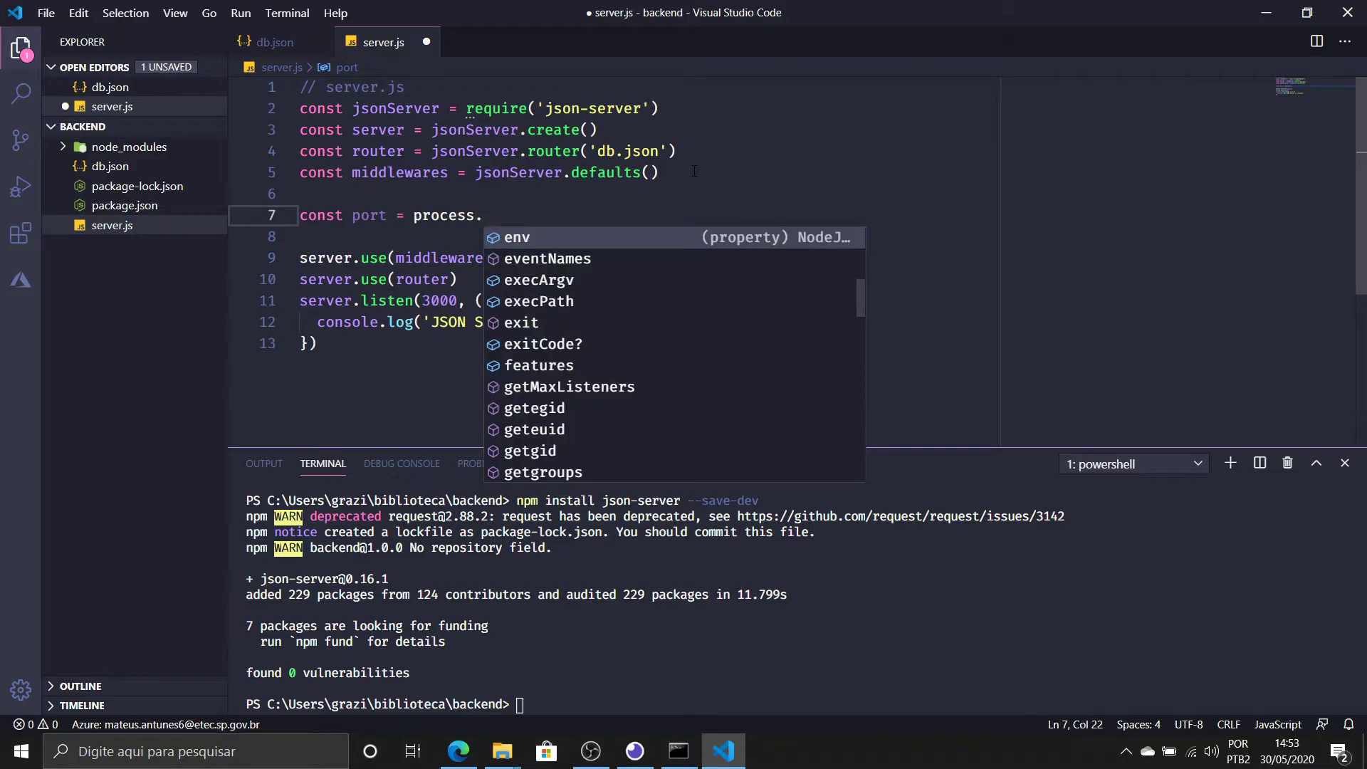
pyautogui.press('Tab')
pyautogui.write('.')
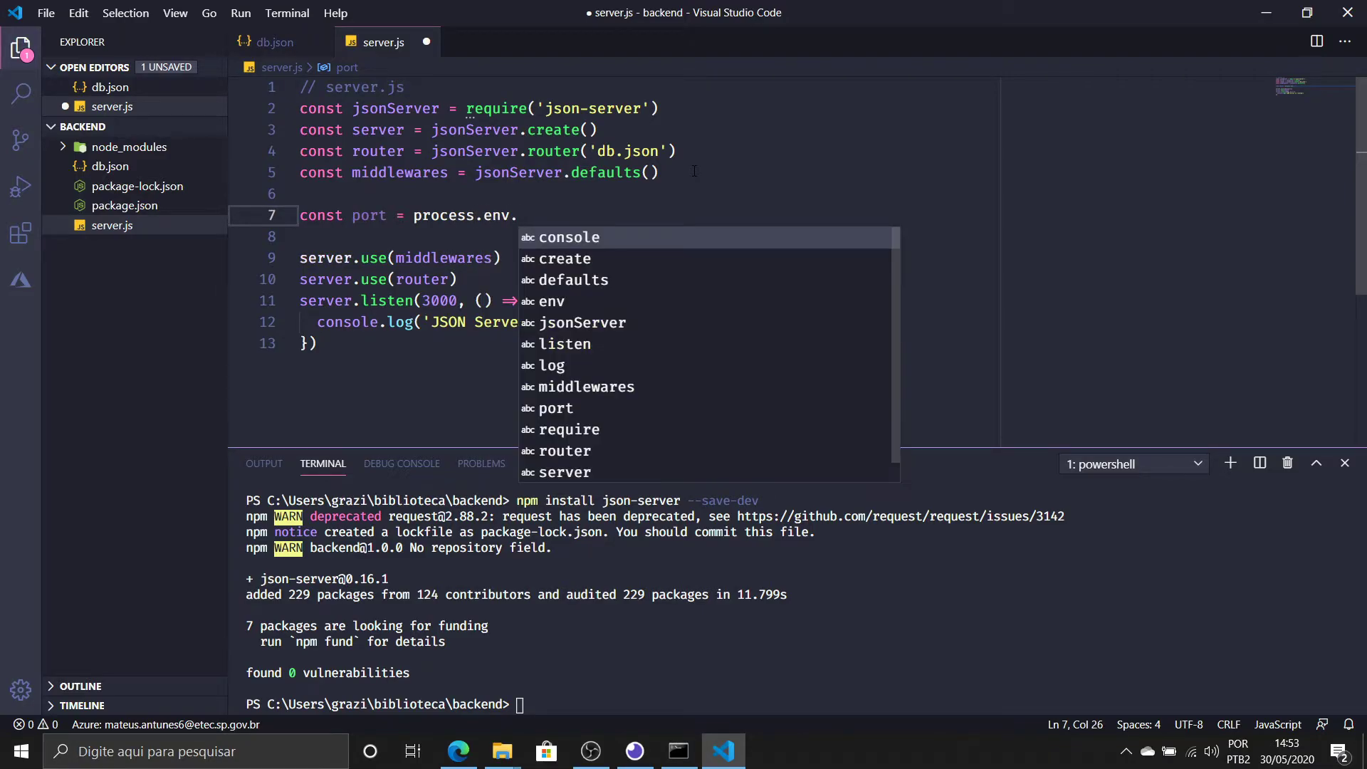
pyautogui.write('PORT')
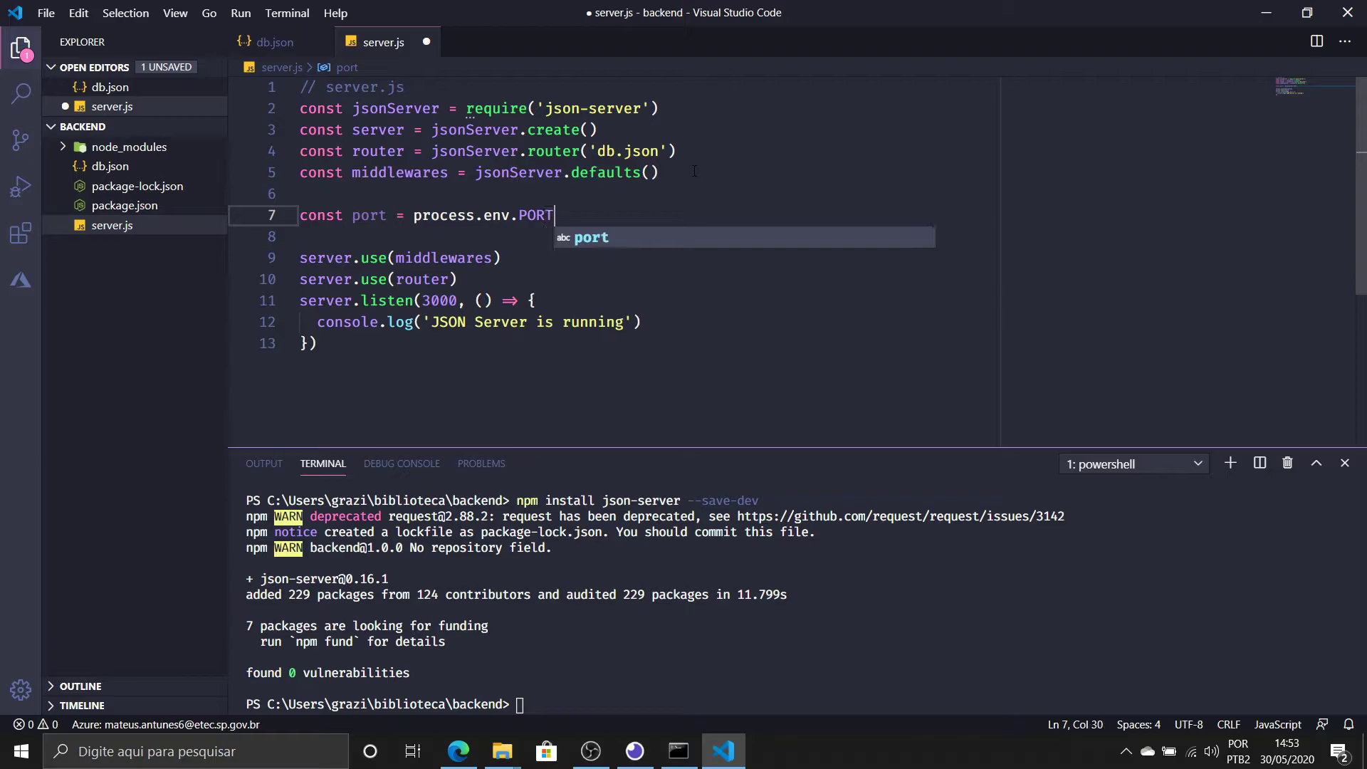
pyautogui.write(' || ')
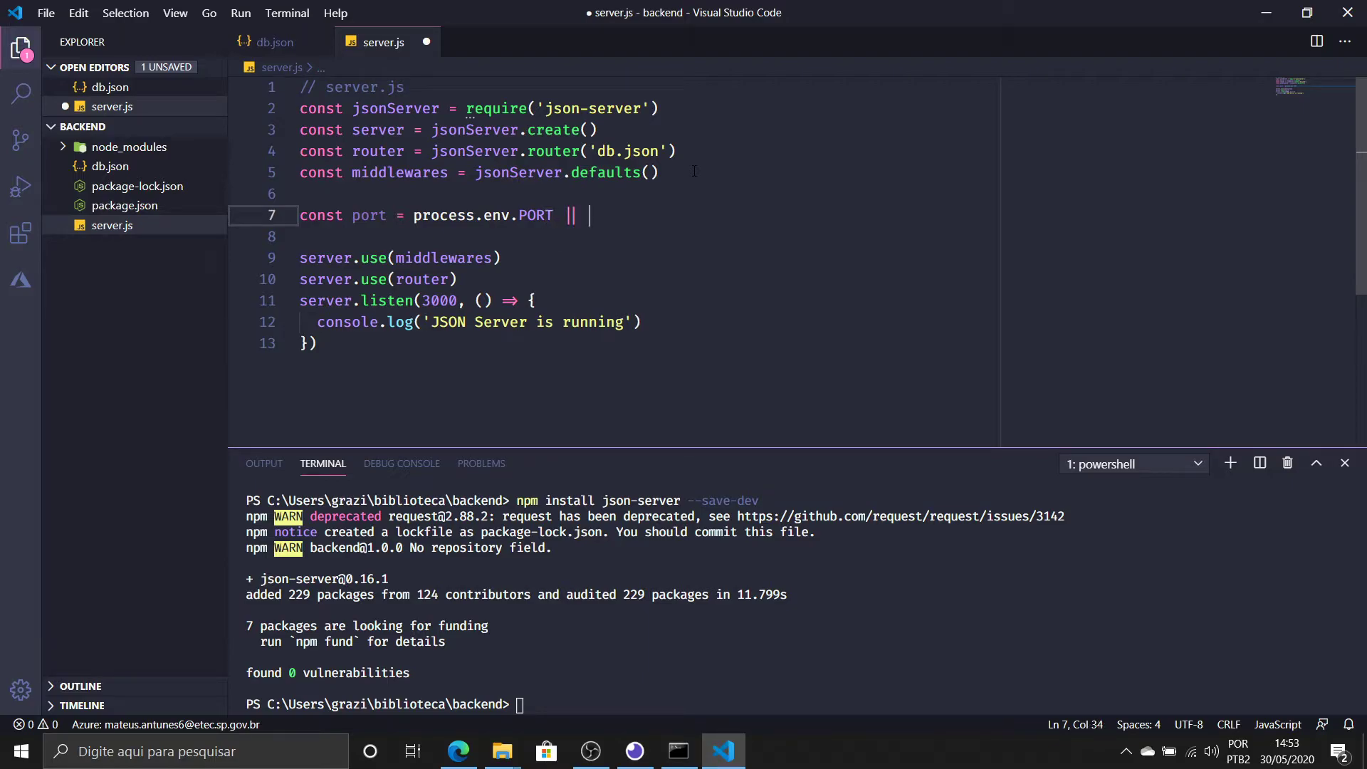
pyautogui.write('300')
pyautogui.write('0')
pyautogui.hotkey('ctrl', 's')
# Replace the hard-coded 3000 in server.listen with port and save server.js
pyautogui.press('Down')
pyautogui.press('Down')
pyautogui.press('Down')
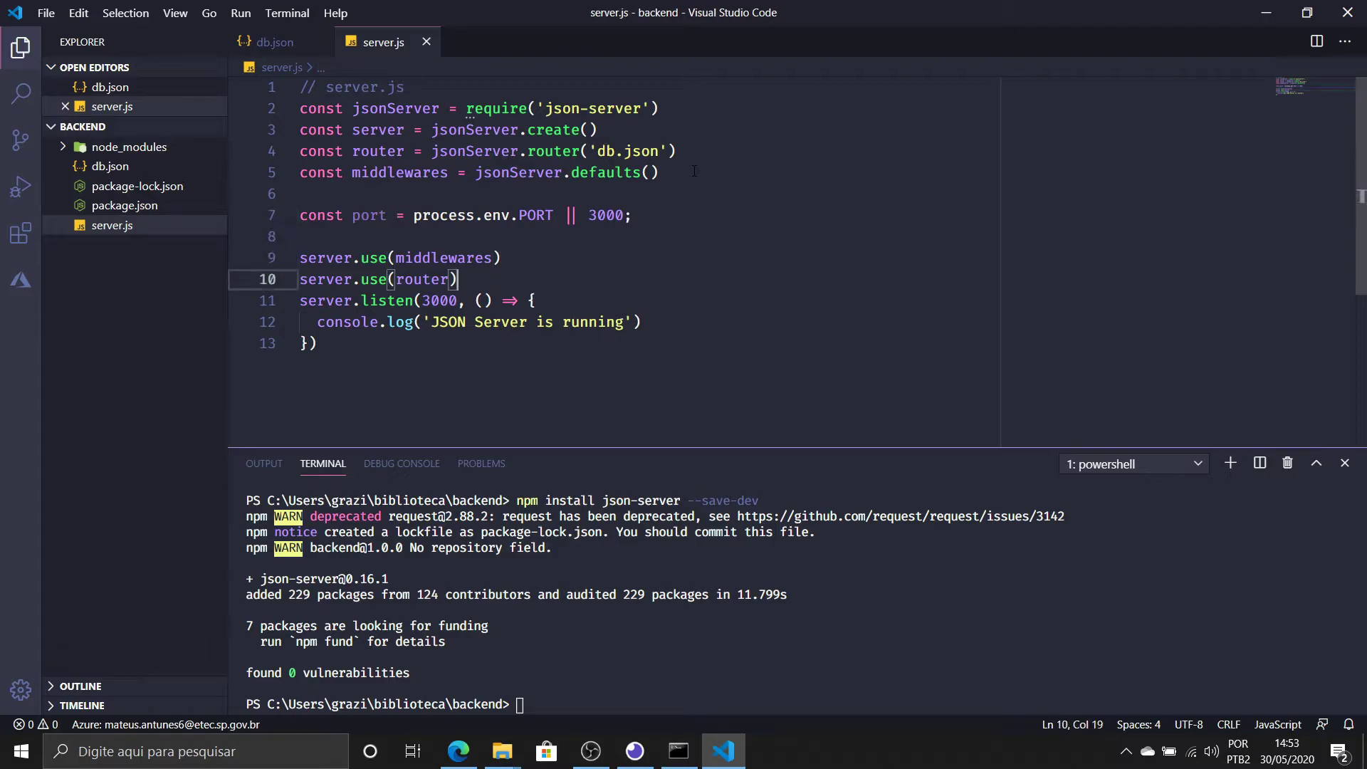
pyautogui.press('Down')
pyautogui.press('Left')
pyautogui.press('Left')
pyautogui.press('Left')
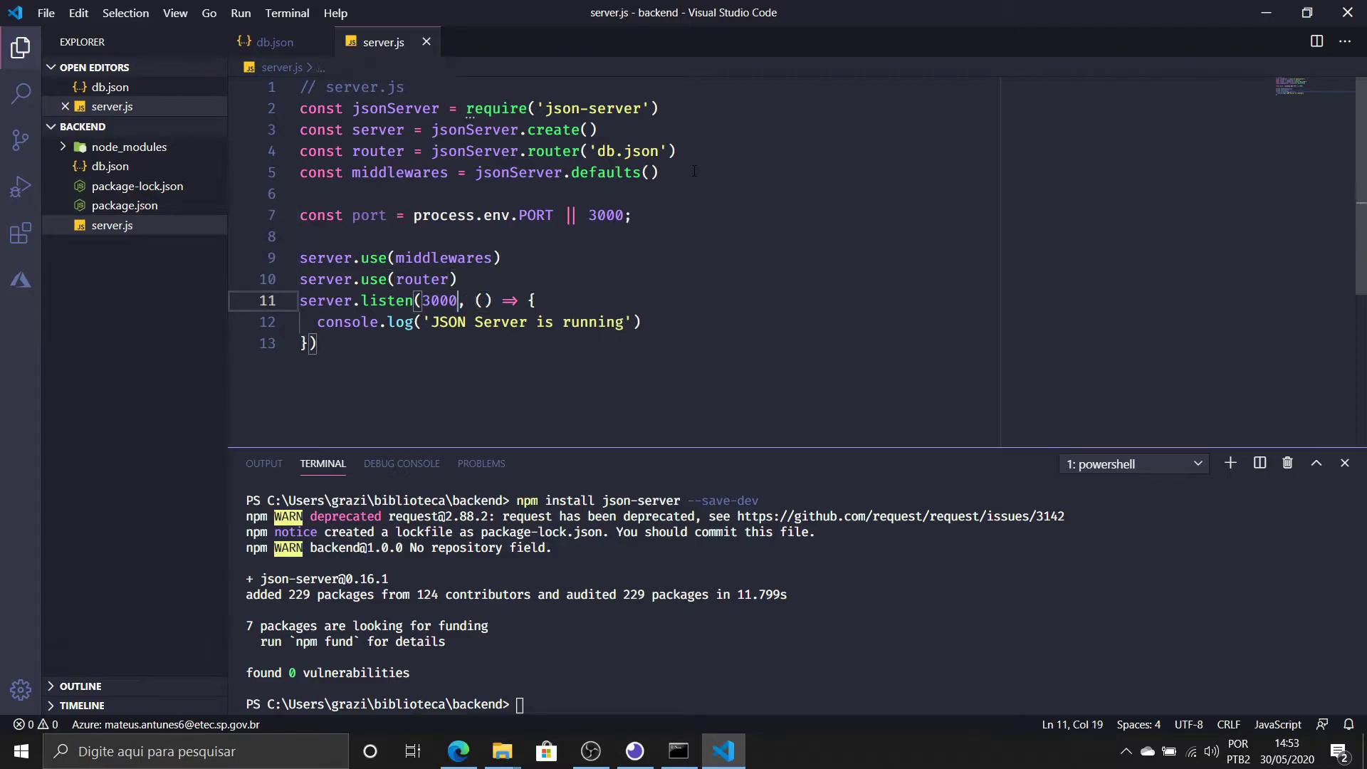
pyautogui.hotkey('ctrl', 'shift', 'Left')
pyautogui.write('port')
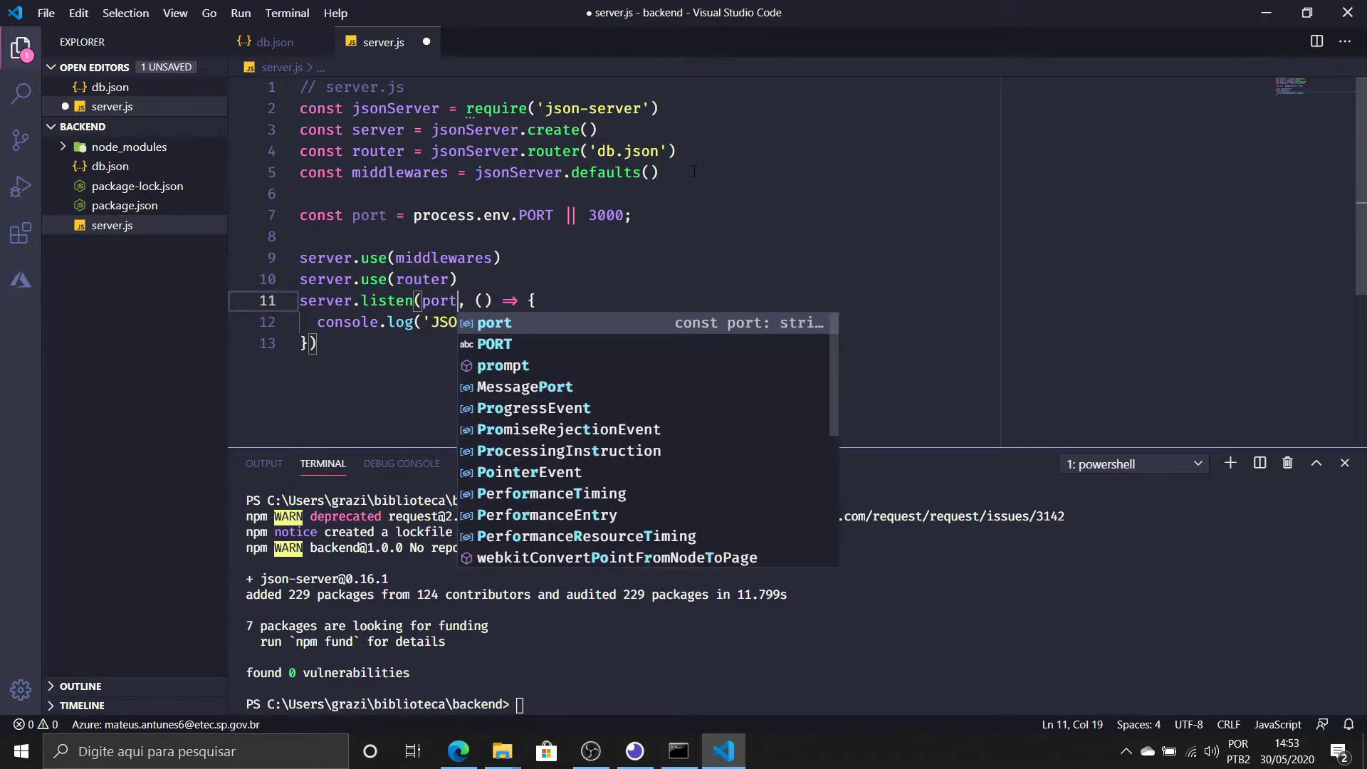
pyautogui.press('Right')
pyautogui.hotkey('ctrl', 's')
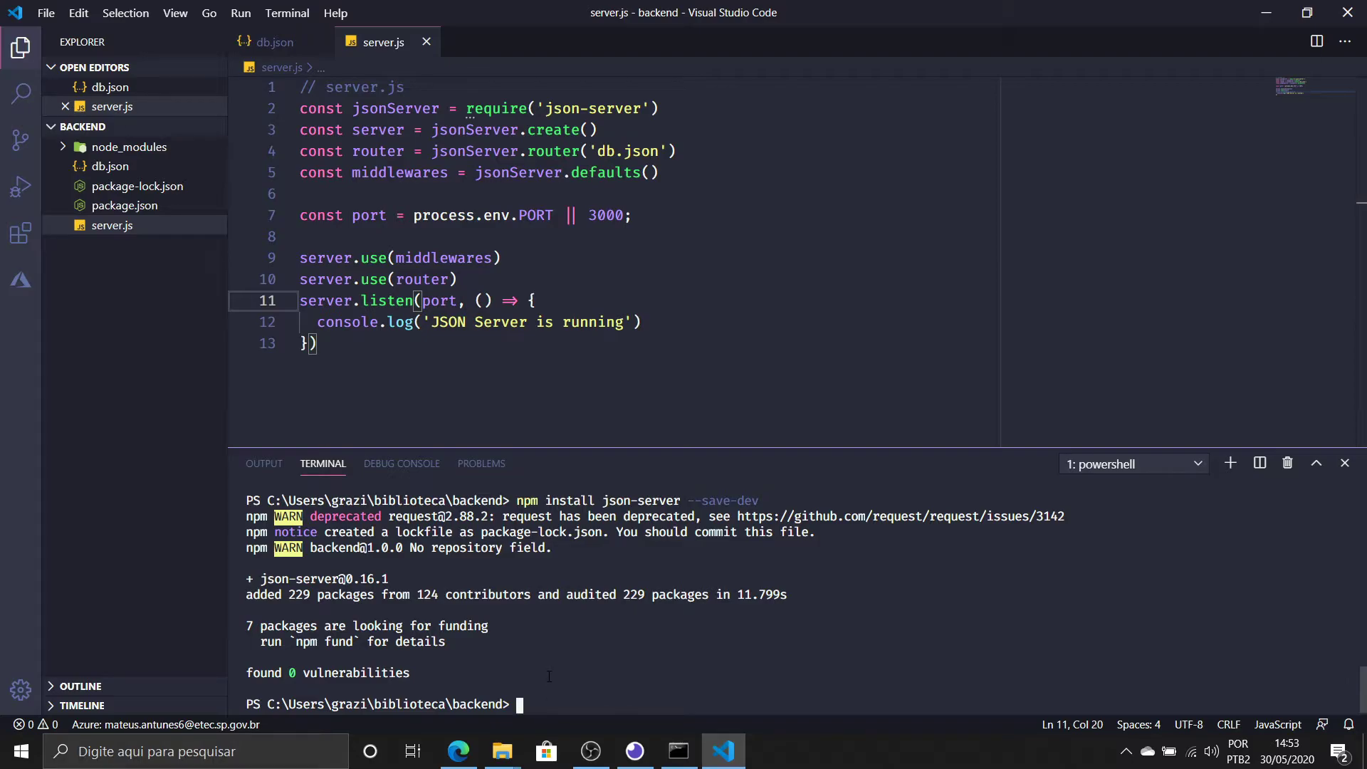
# Check that package.json's start script is node server.js, then run npm start in the terminal
pyautogui.write('npm ')
pyautogui.write('start')
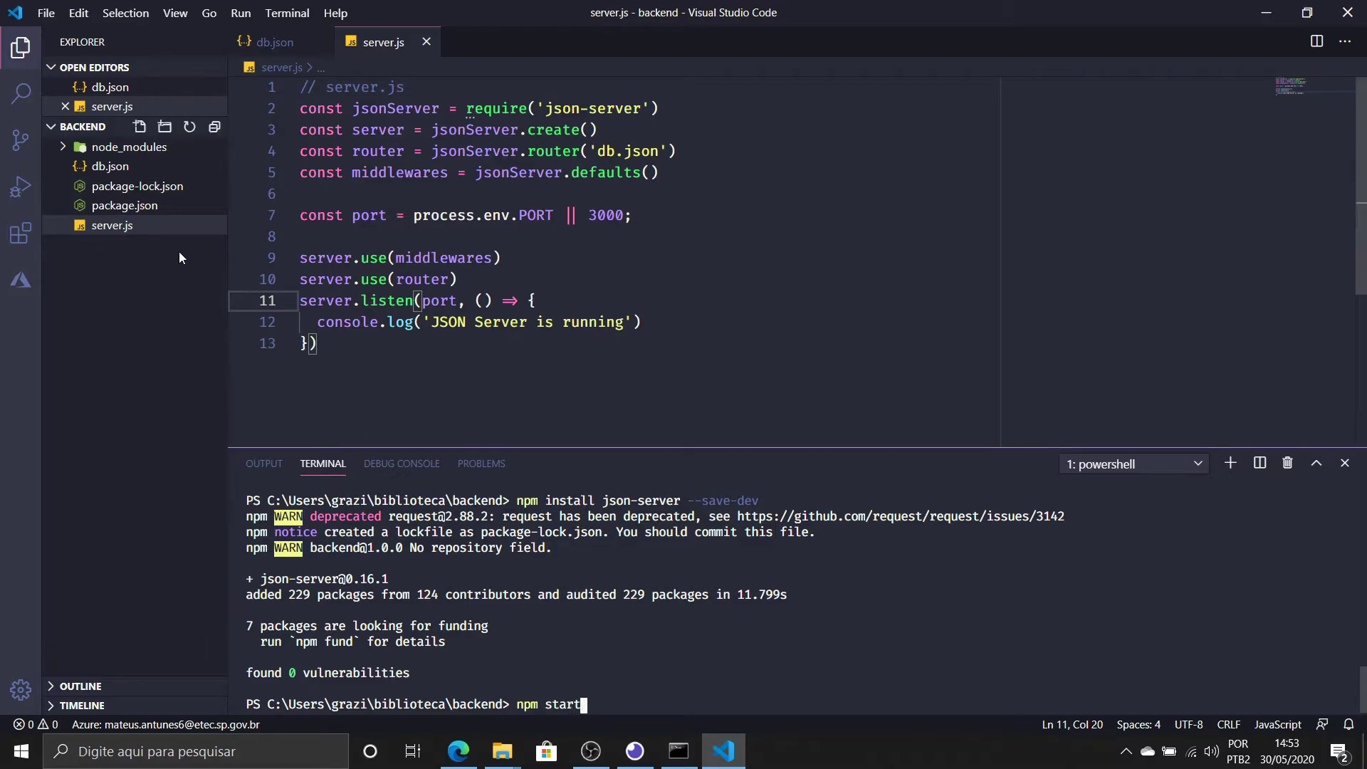
pyautogui.click(125, 205)
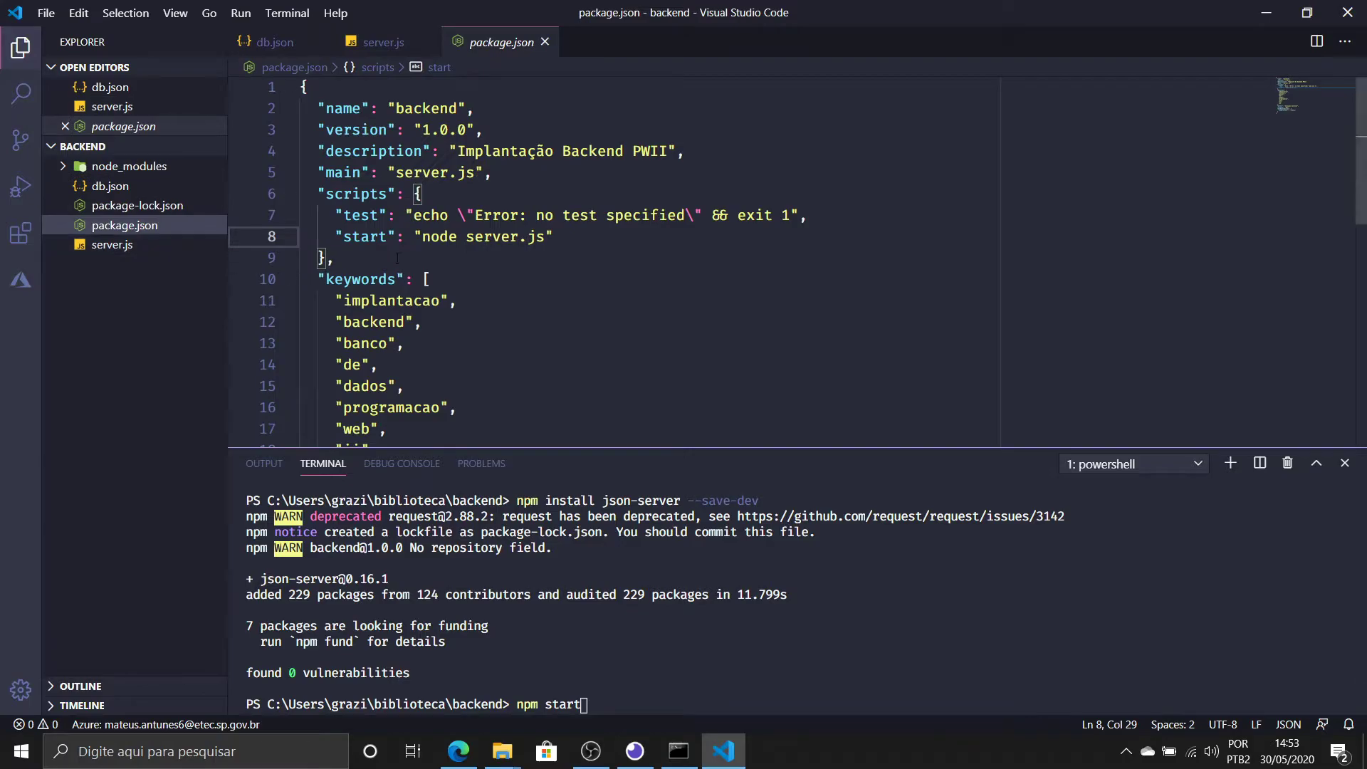
pyautogui.moveTo(422, 237); pyautogui.dragTo(546, 236)
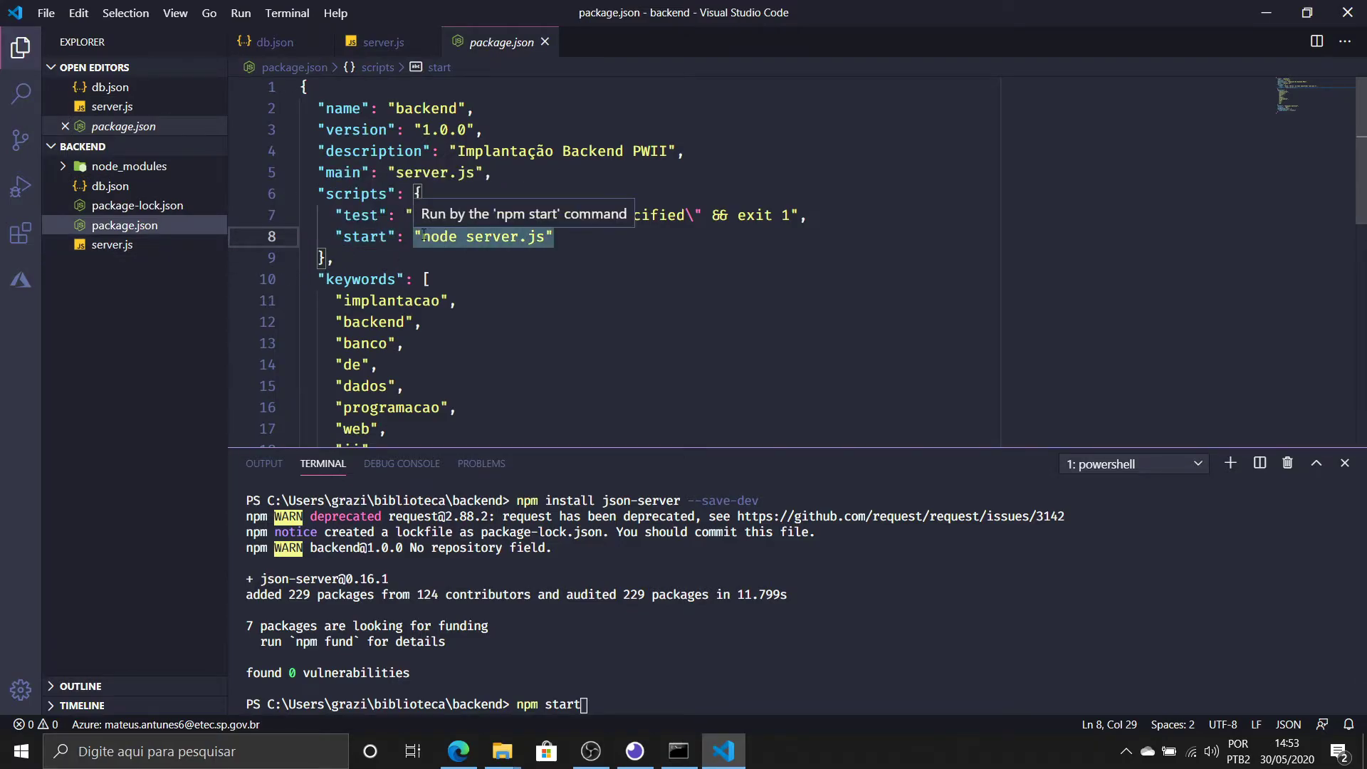
pyautogui.click(547, 237)
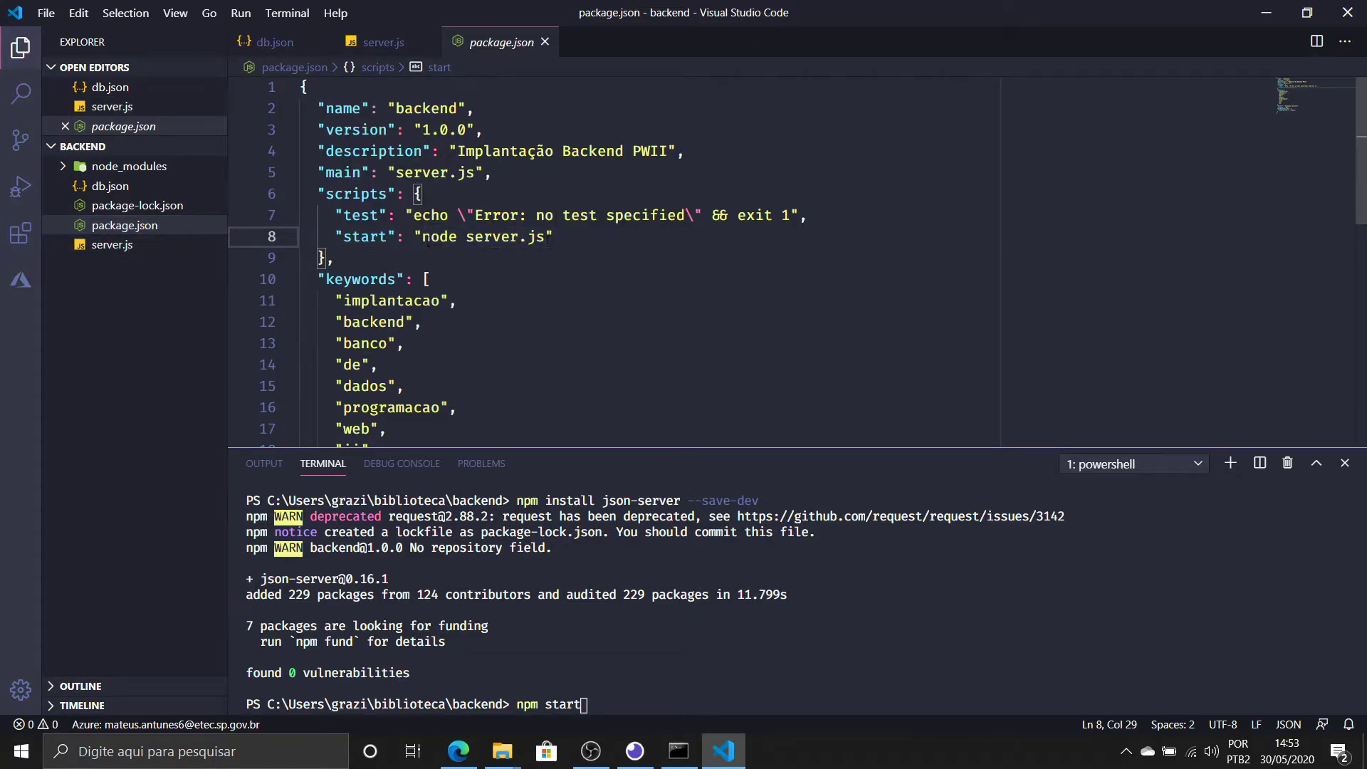
pyautogui.moveTo(423, 236); pyautogui.dragTo(554, 237)
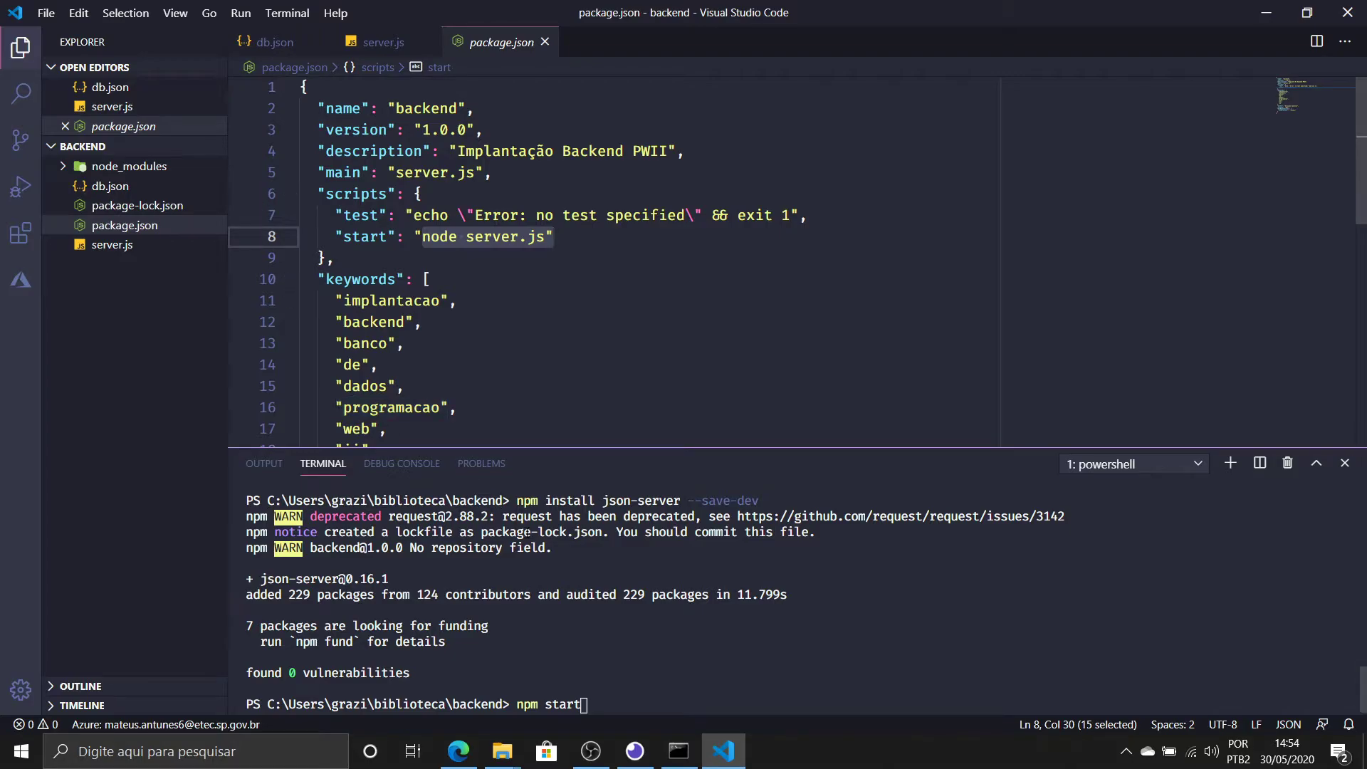
pyautogui.click(591, 705)
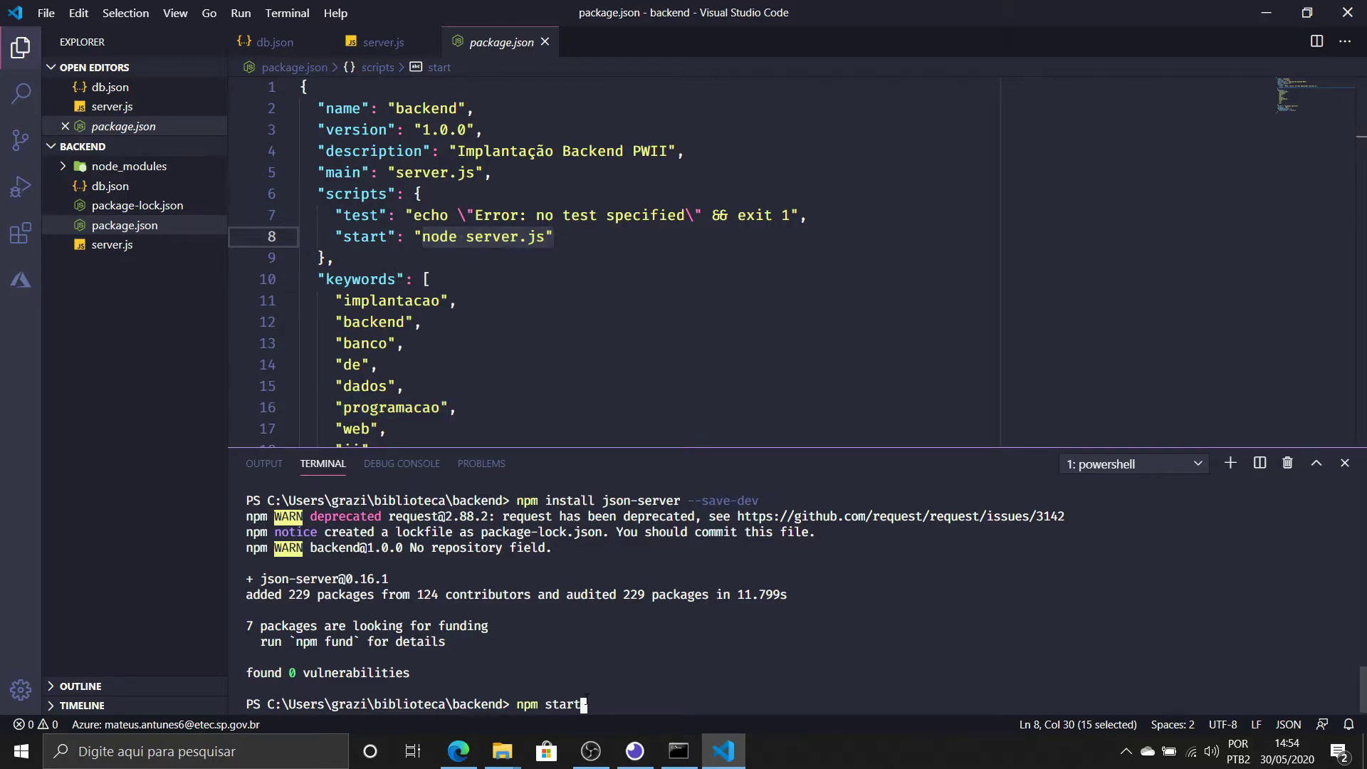
pyautogui.press('Return')
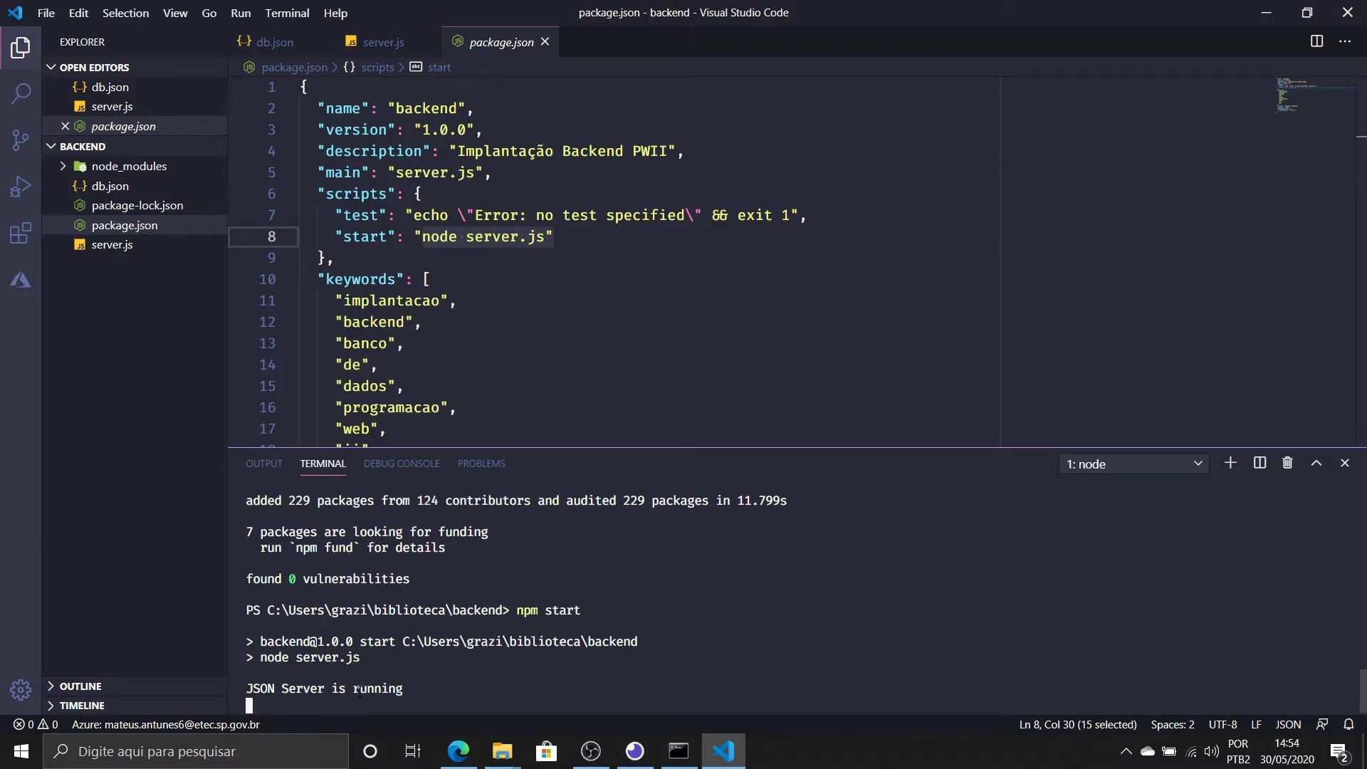
# Send Insomnia's Bibliotecas › Listagem Geral GET request to the local server, getting 200 OK
pyautogui.click(634, 751)
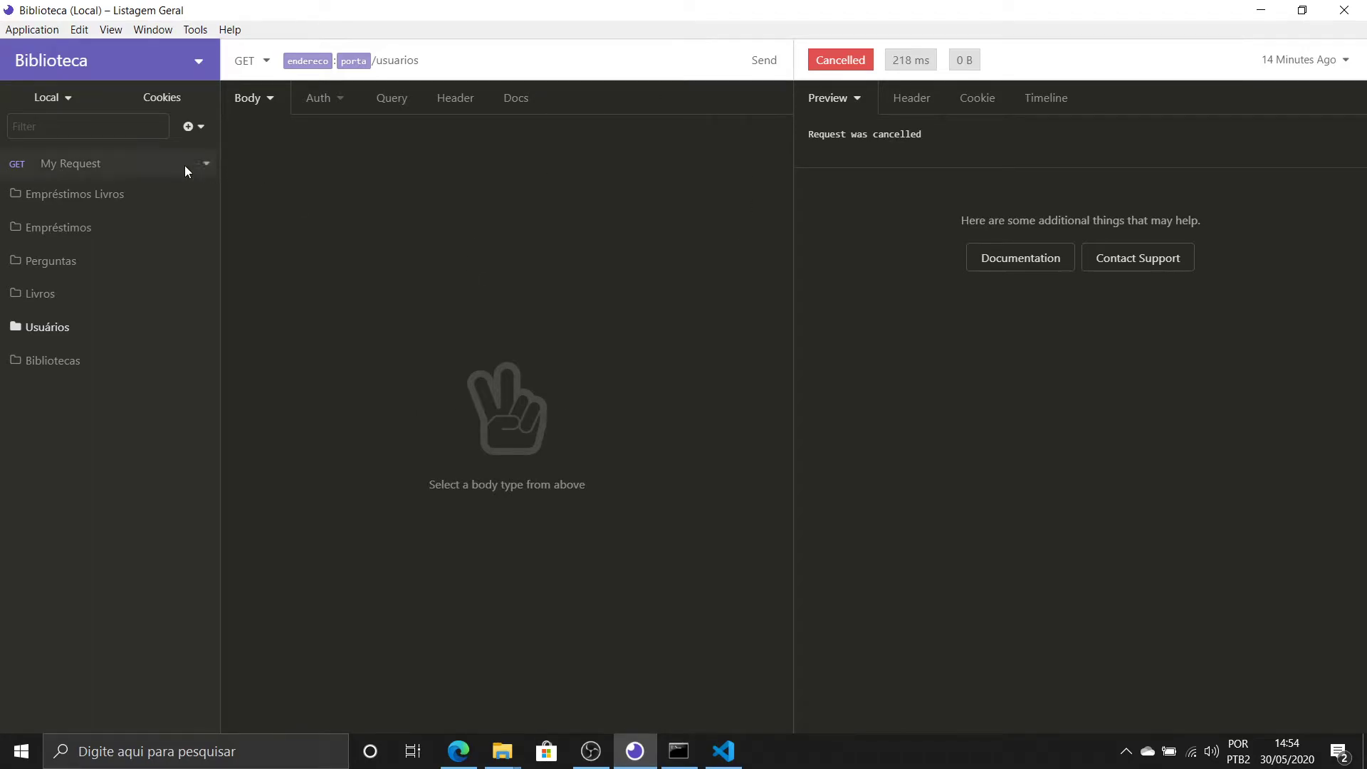
pyautogui.click(66, 365)
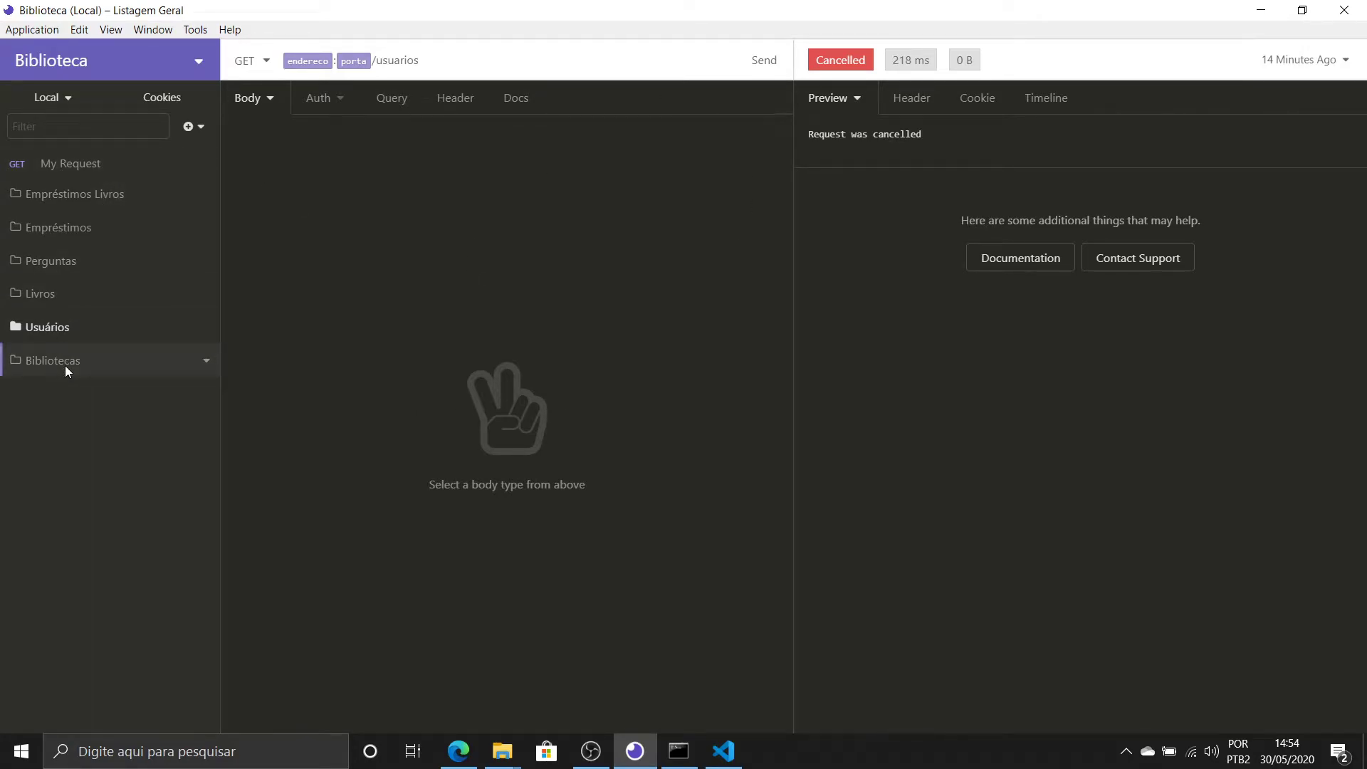
pyautogui.click(121, 450)
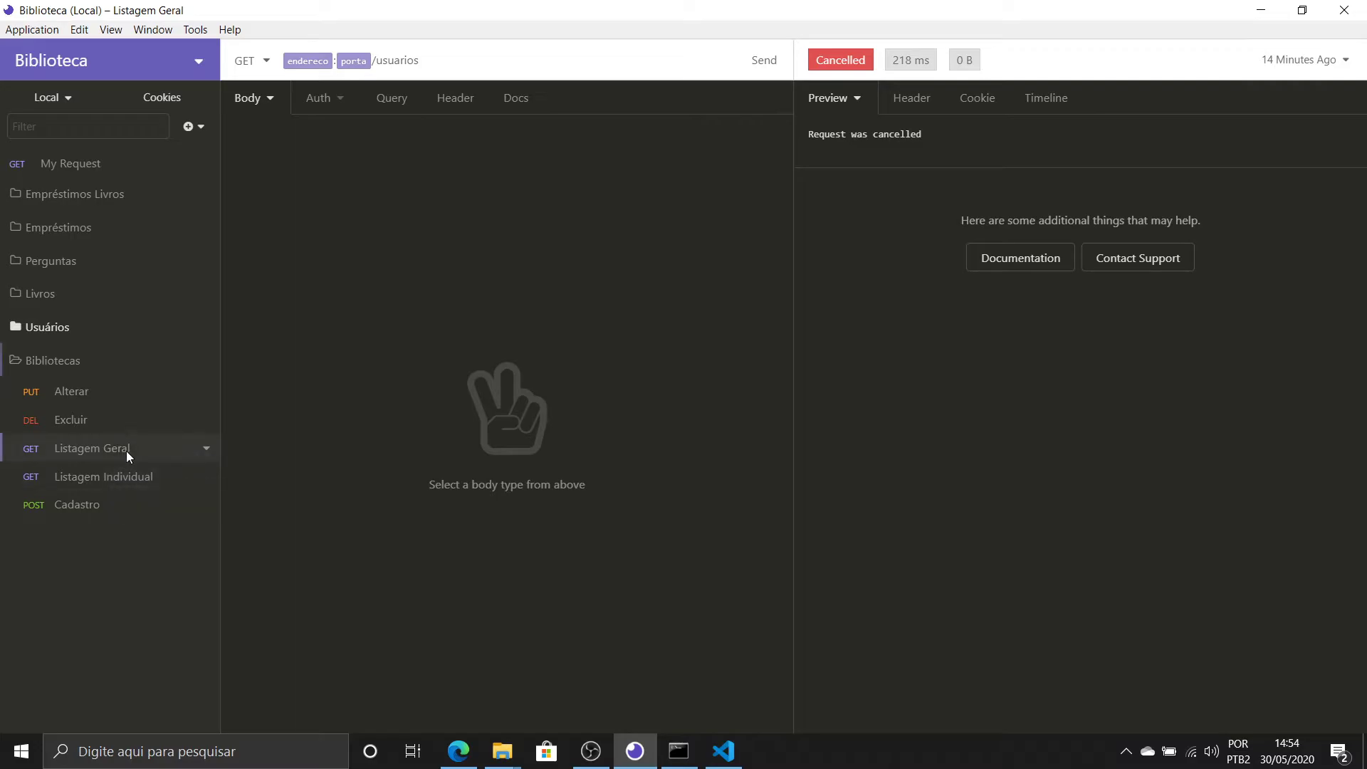
pyautogui.click(767, 62)
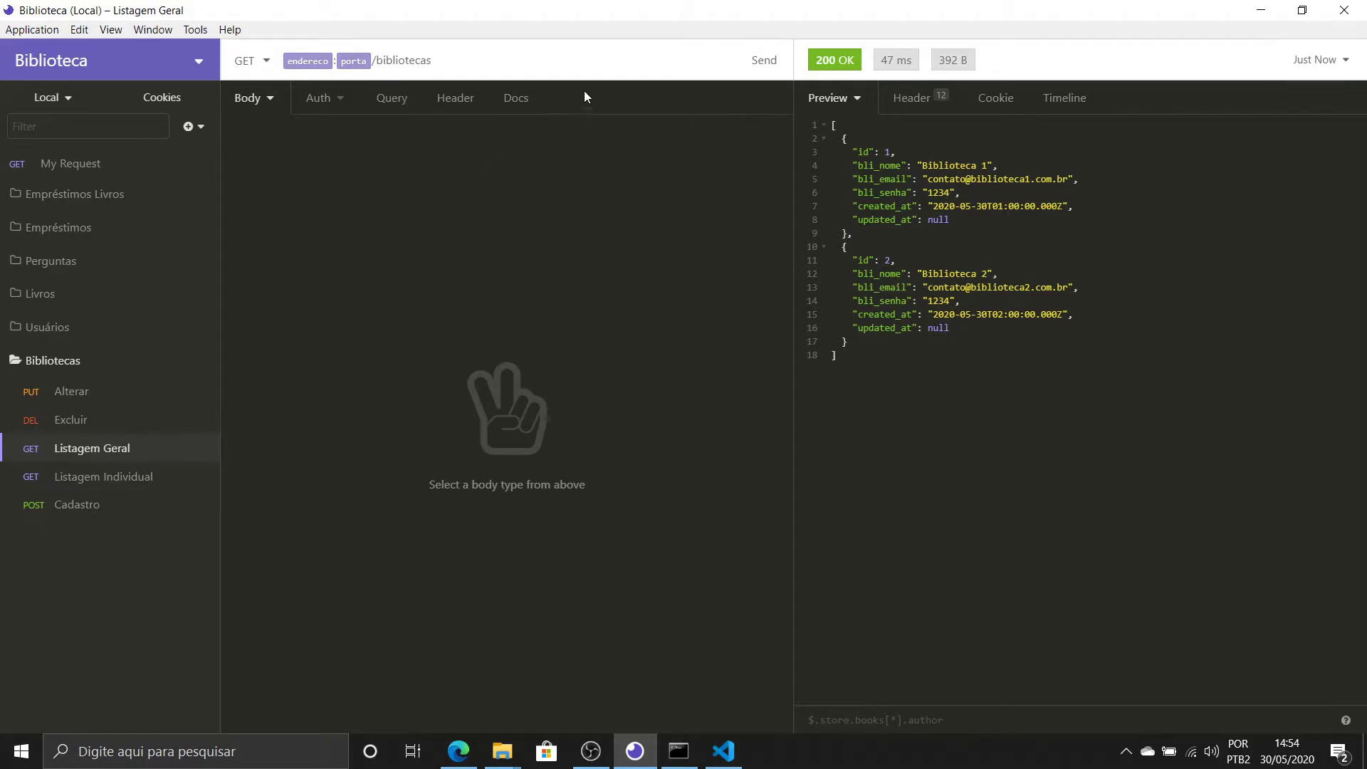
pyautogui.click(1261, 10)
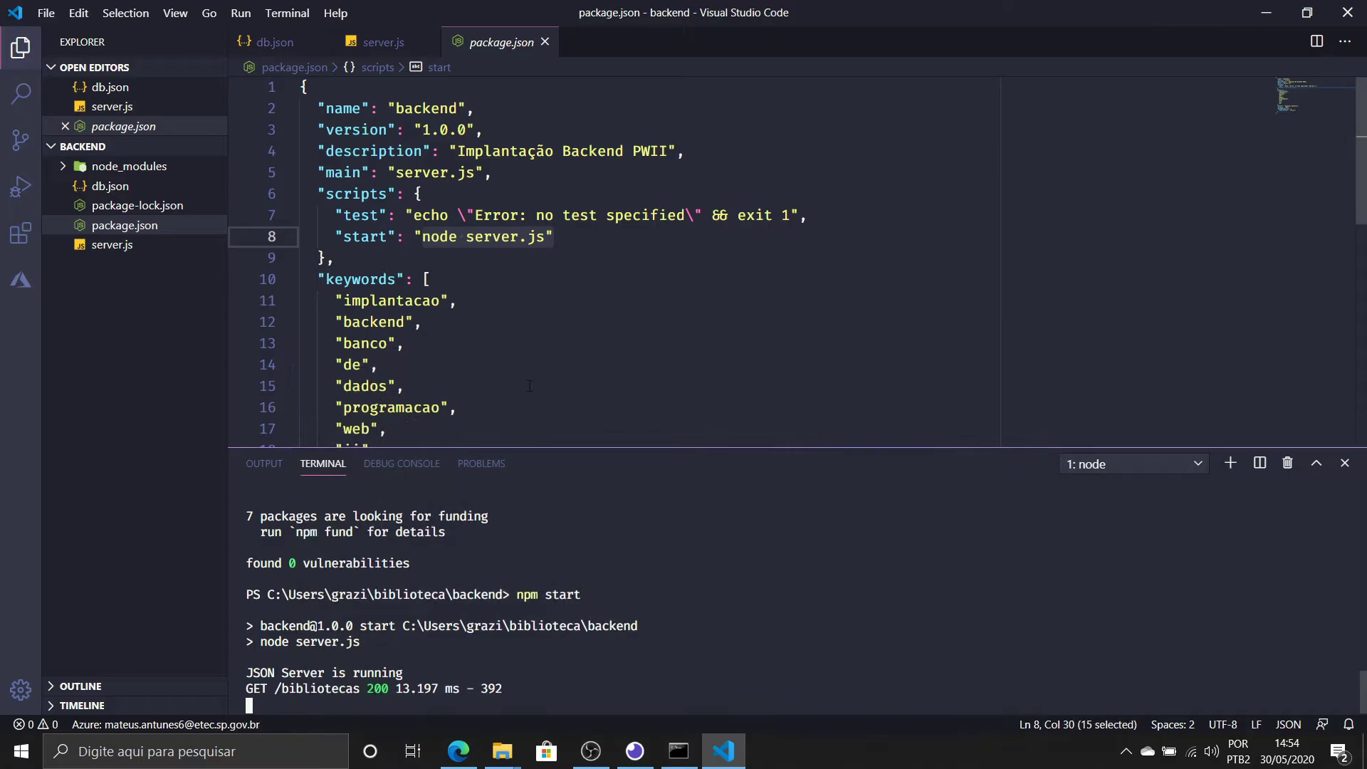
# Create a new file named public.html in the project
pyautogui.rightClick(155, 272)
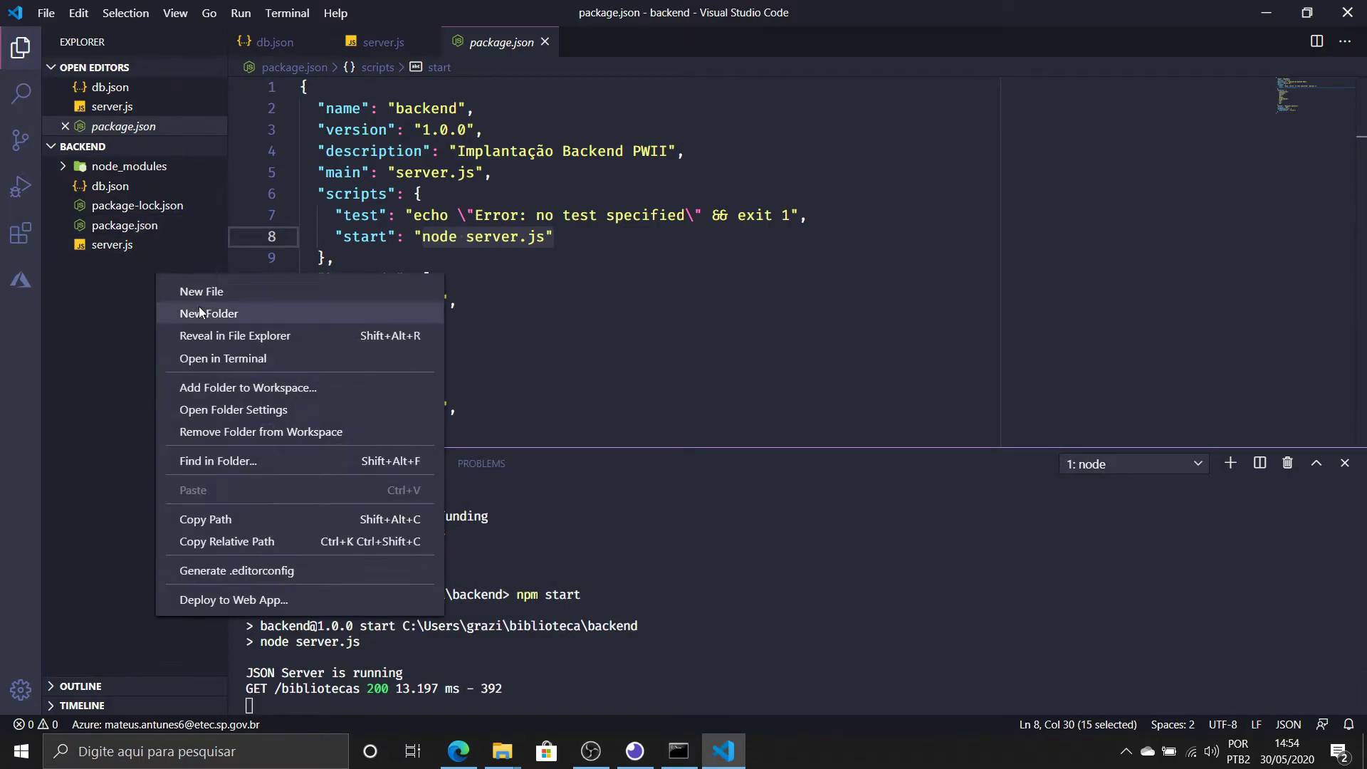
pyautogui.click(202, 291)
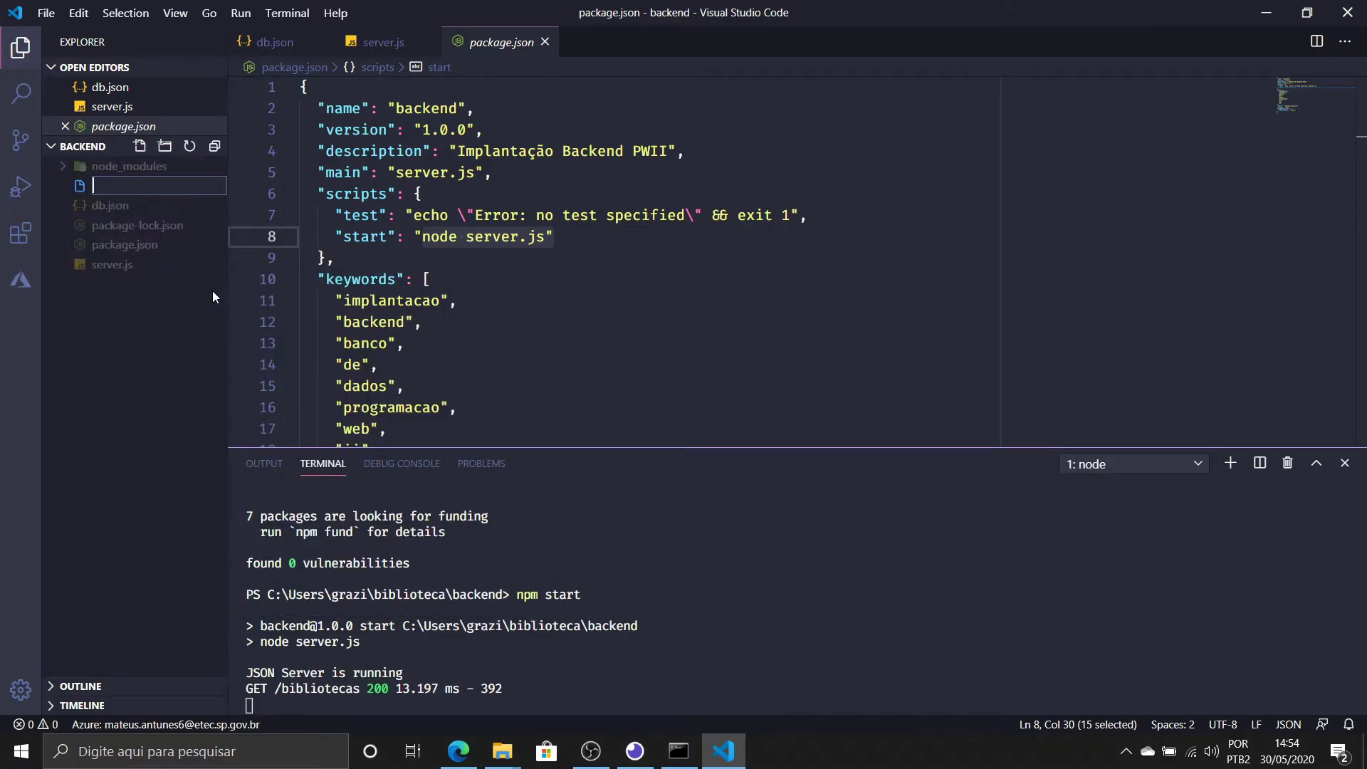
pyautogui.write('public.html')
pyautogui.press('Return')
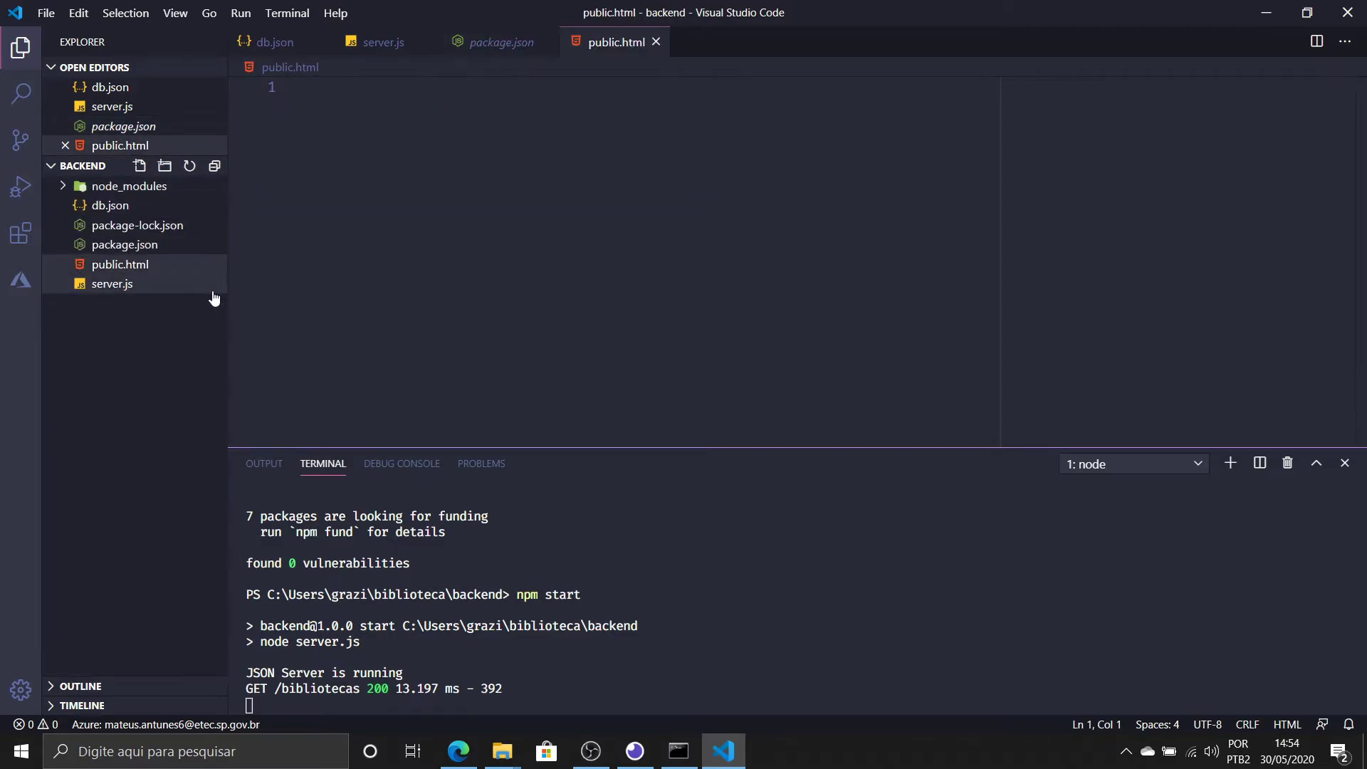
# Build an html element with a head whose title is Recursos de Backend
pyautogui.write('html')
pyautogui.press('Tab')
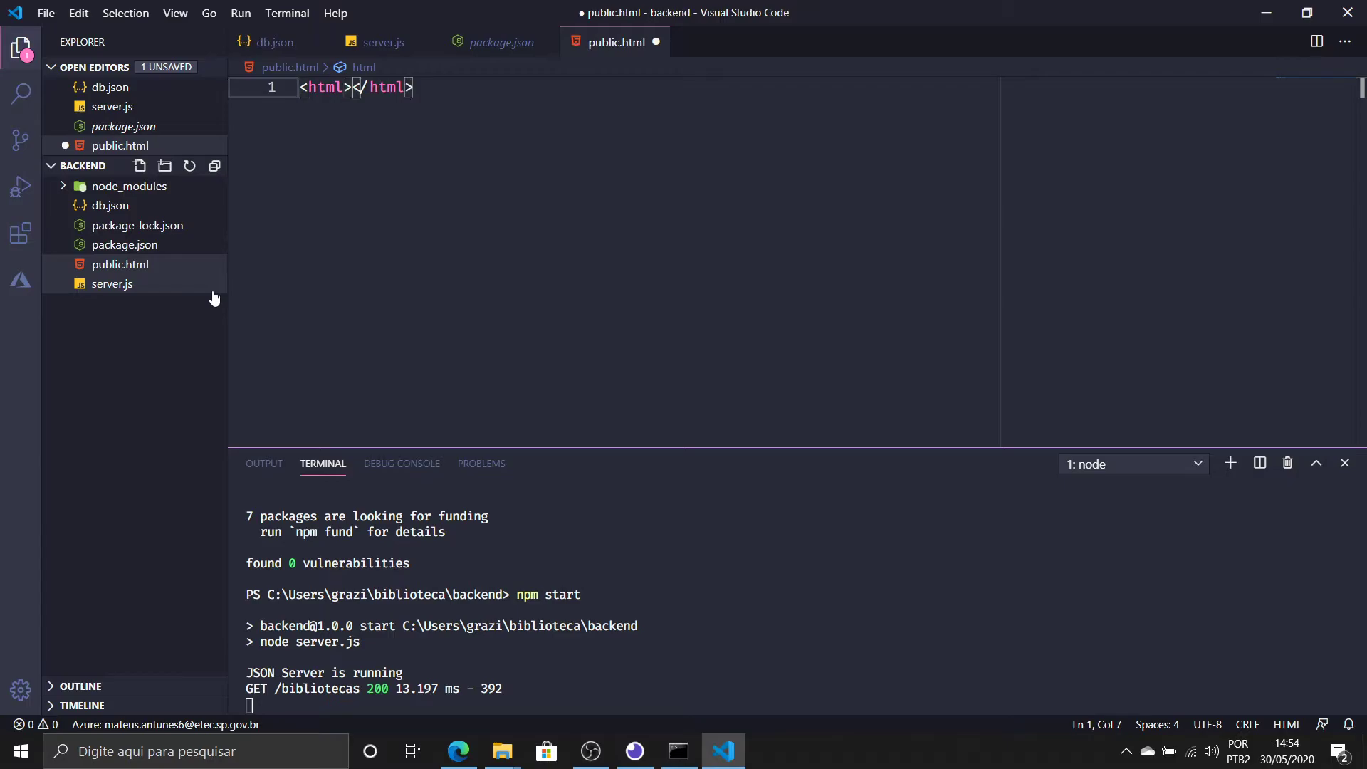
pyautogui.press('Return')
pyautogui.write('<head<')
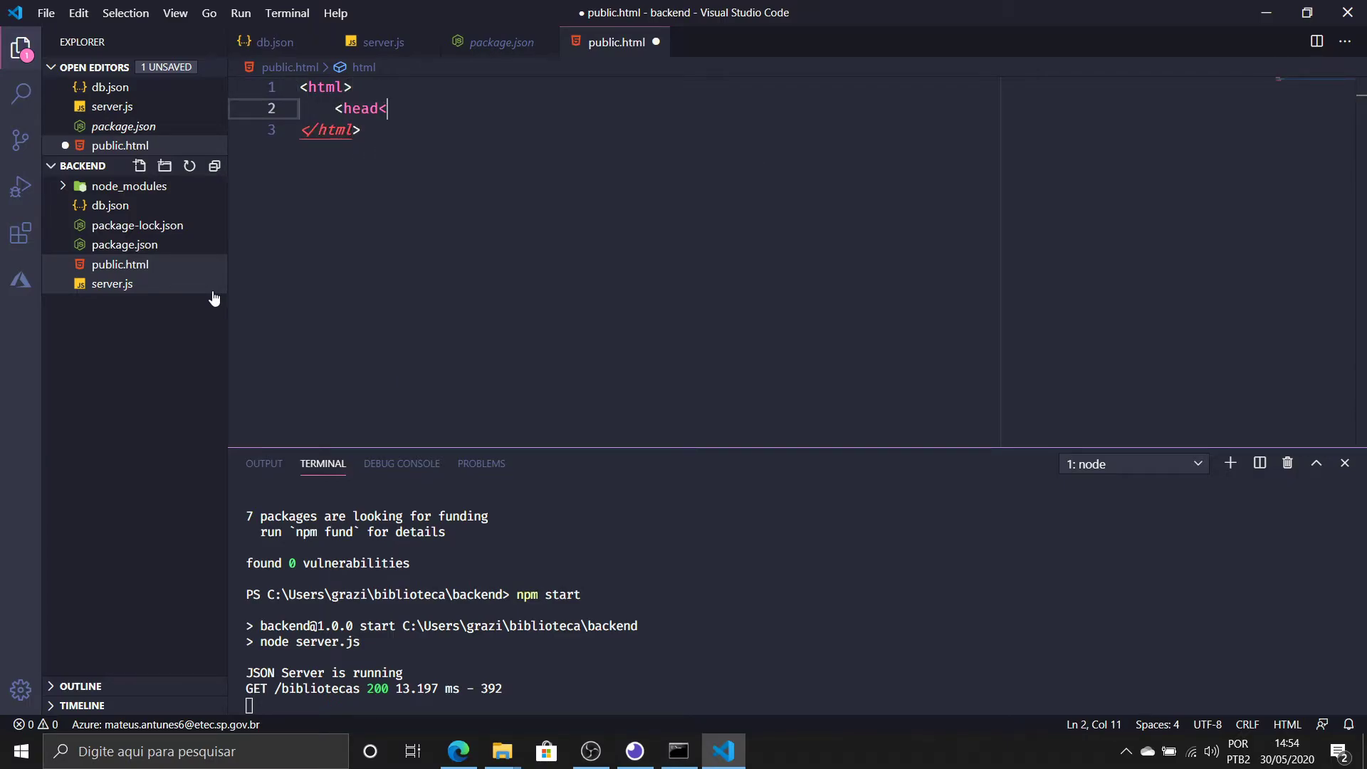
pyautogui.press('BackSpace')
pyautogui.write('></head>')
pyautogui.press('Return')
pyautogui.write('<')
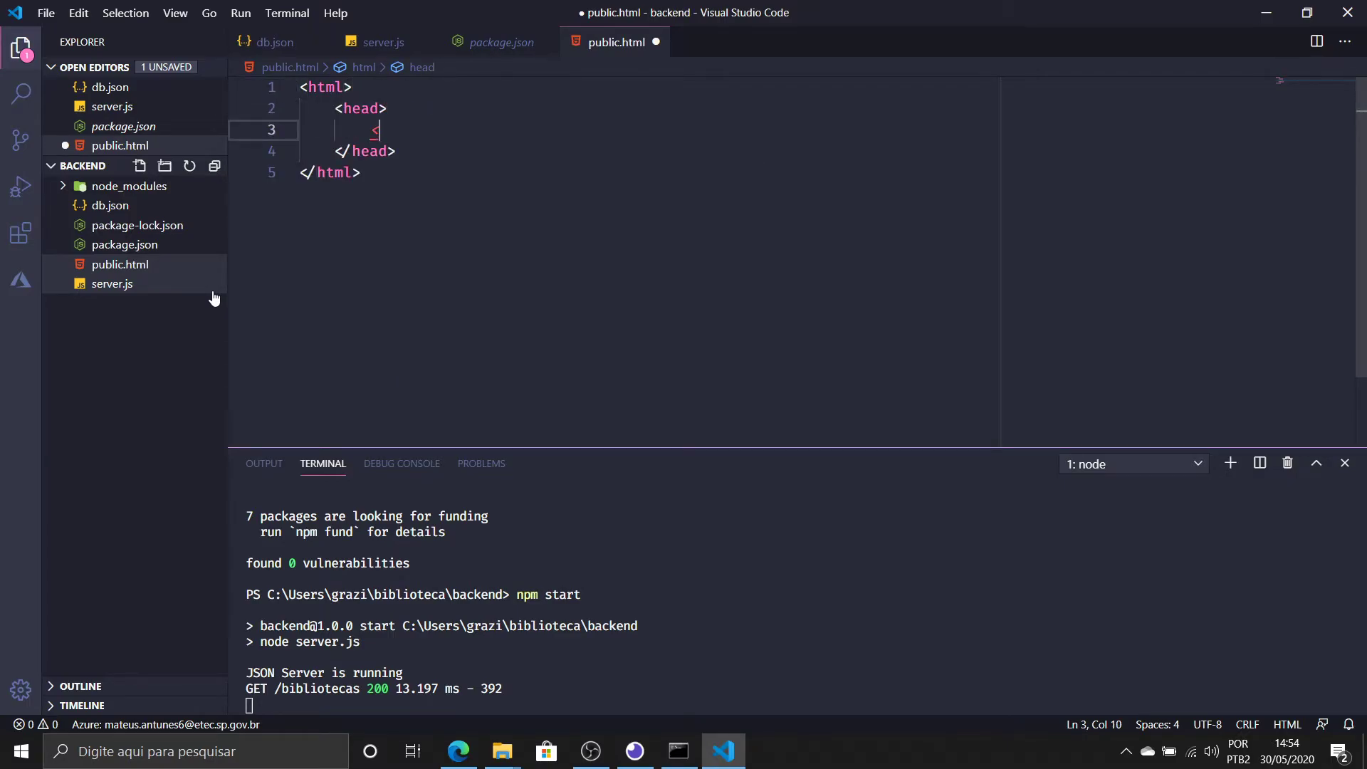
pyautogui.write('title>')
pyautogui.press('Return')
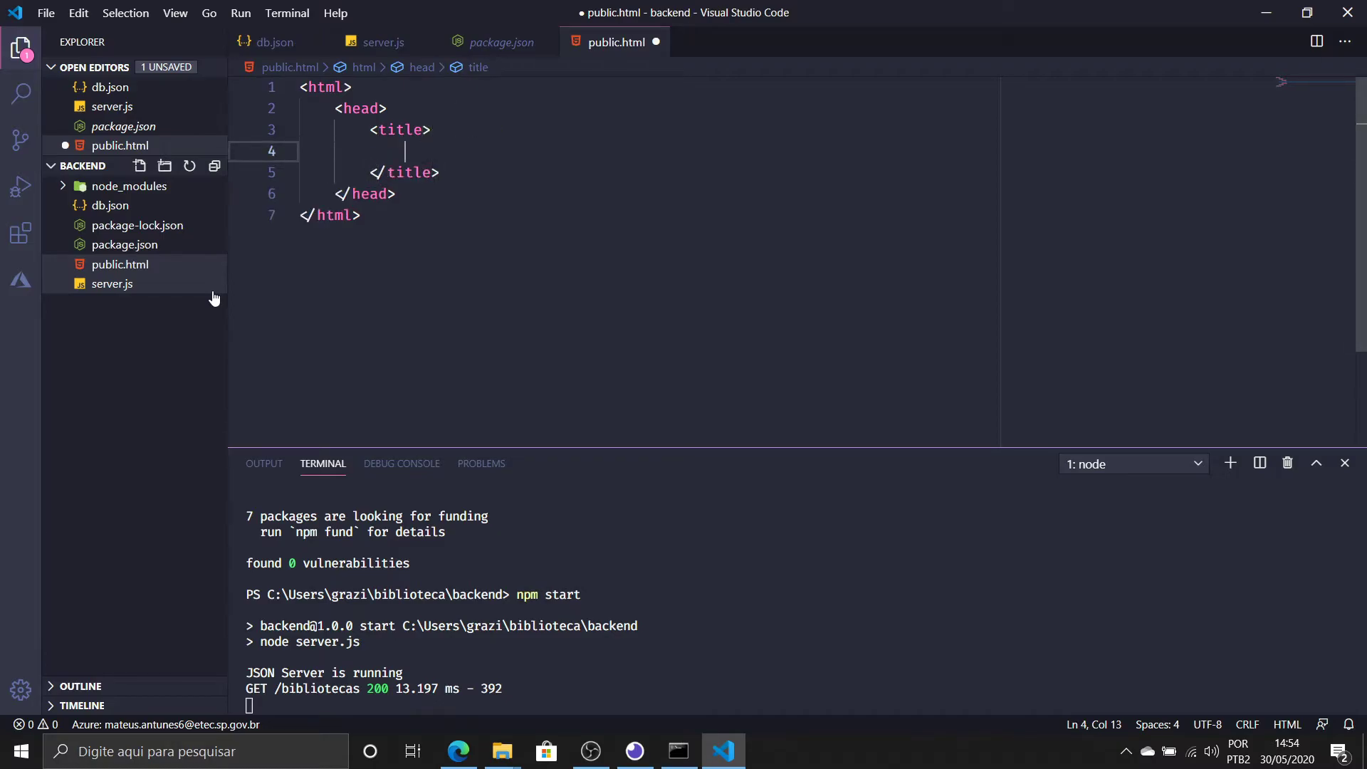
pyautogui.hotkey('ctrl', 'z')
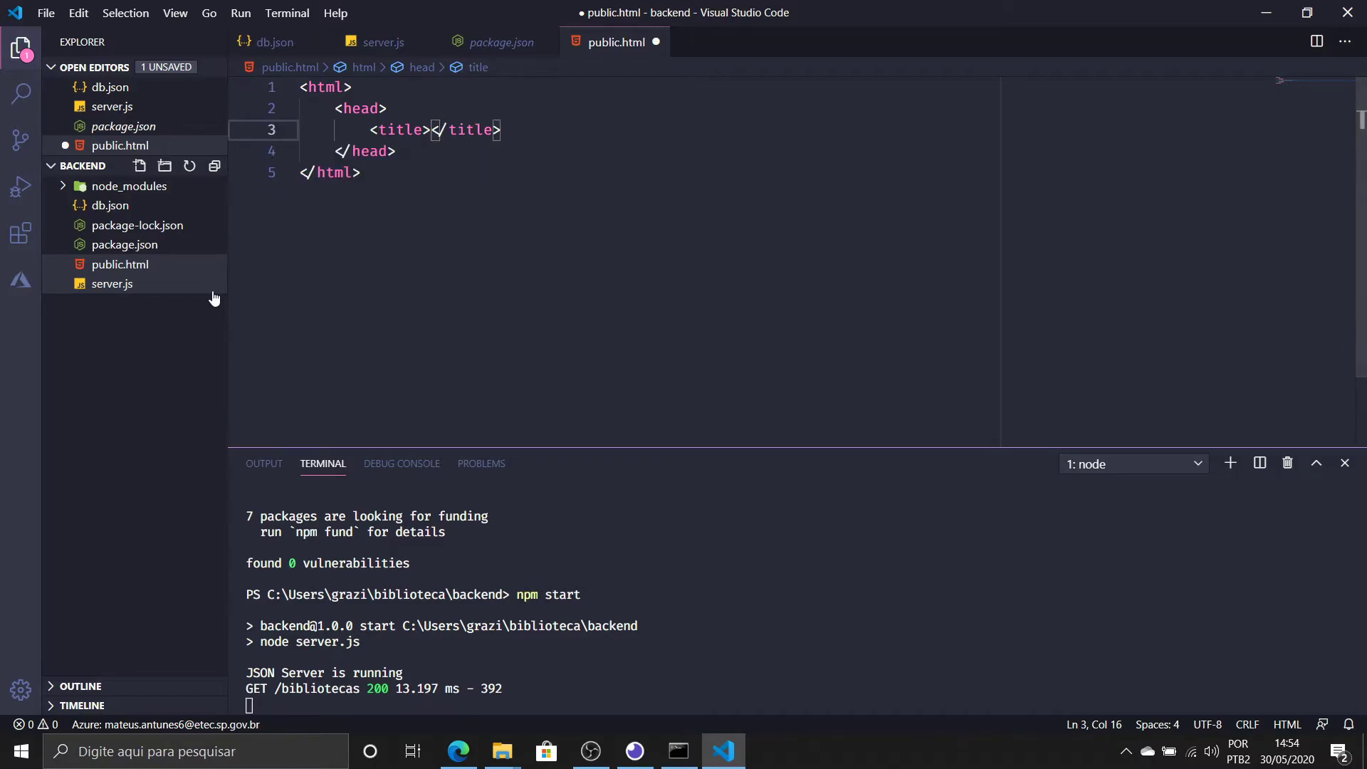
pyautogui.write('Recursos d')
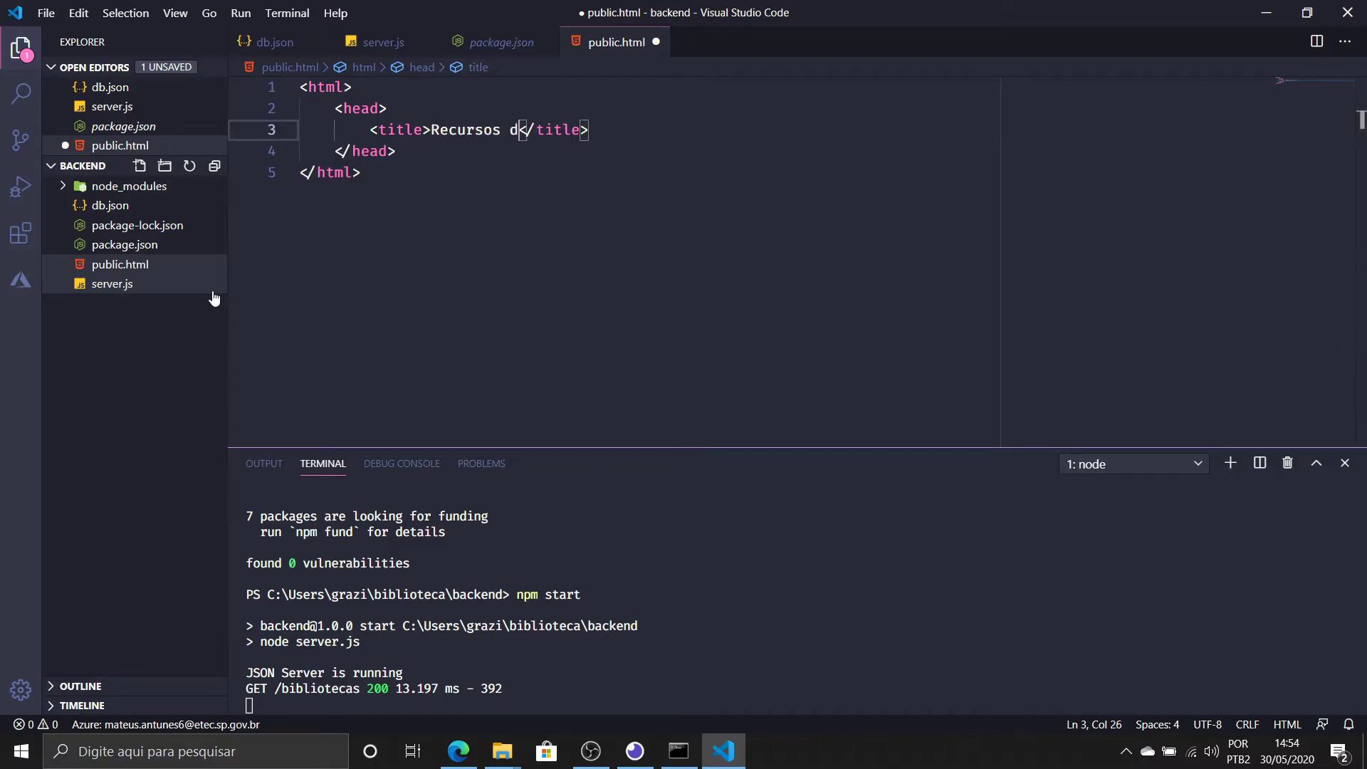
pyautogui.write('e Backend')
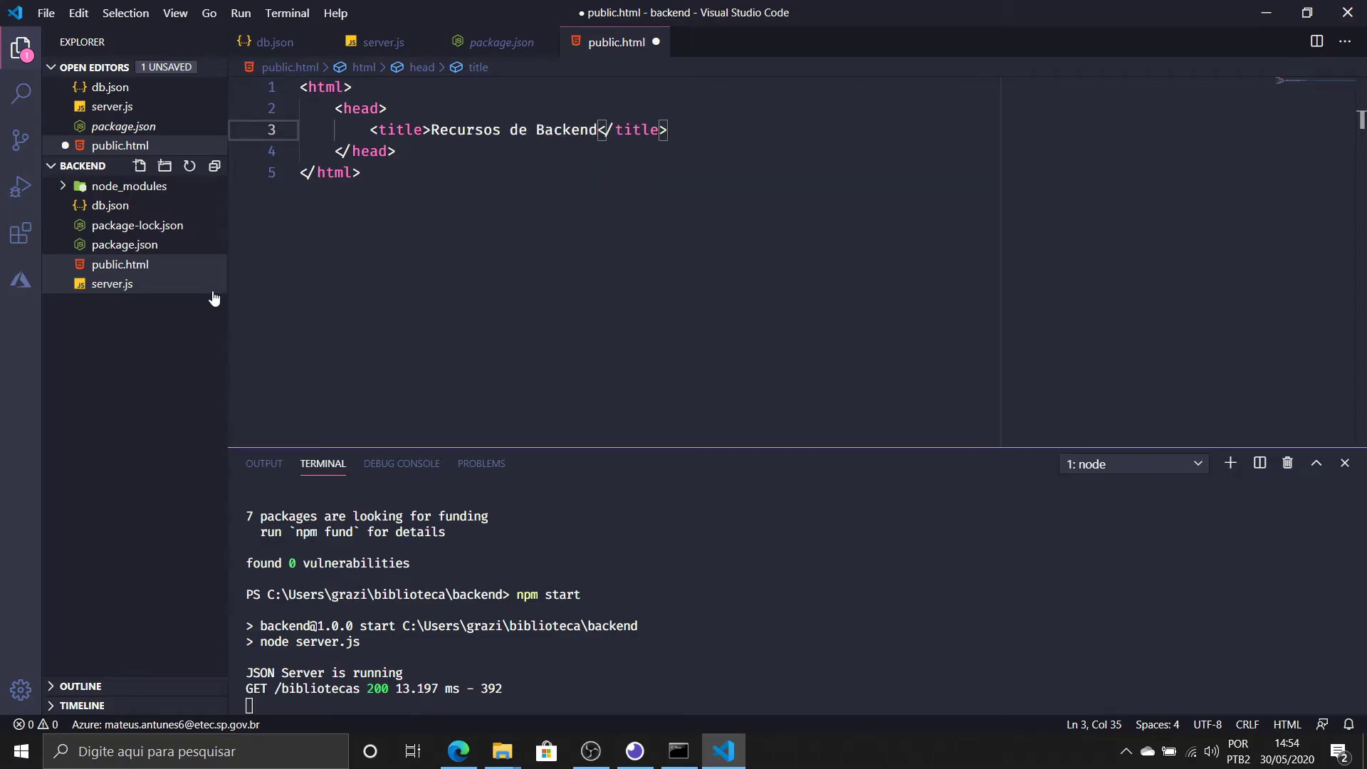
# Add a body containing the copied text Recursos de Backend and save public.html
pyautogui.hotkey('ctrl', 'shift', 'Left')
pyautogui.hotkey('ctrl', 'shift', 'Left')
pyautogui.hotkey('ctrl', 'shift', 'Left')
pyautogui.hotkey('ctrl', 'c')
pyautogui.press('Down')
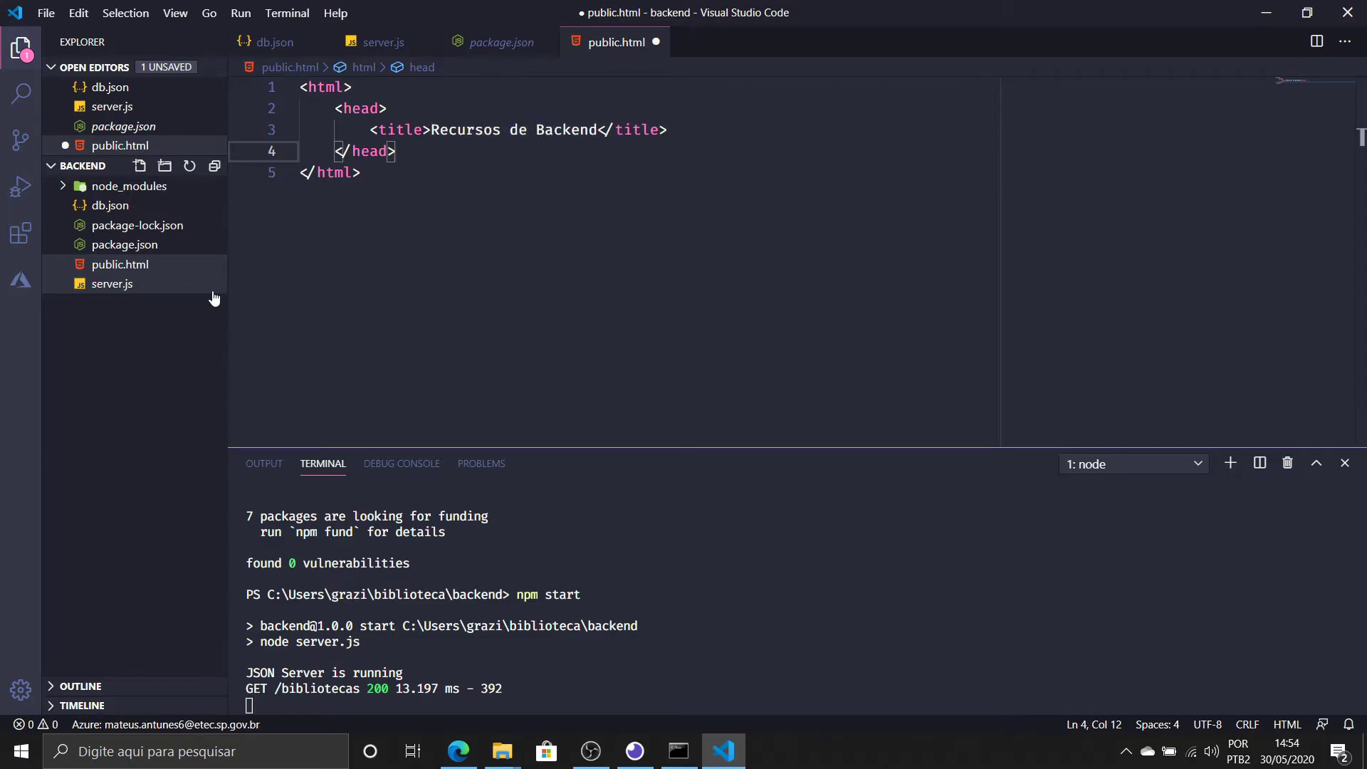
pyautogui.press('Return')
pyautogui.write('<body')
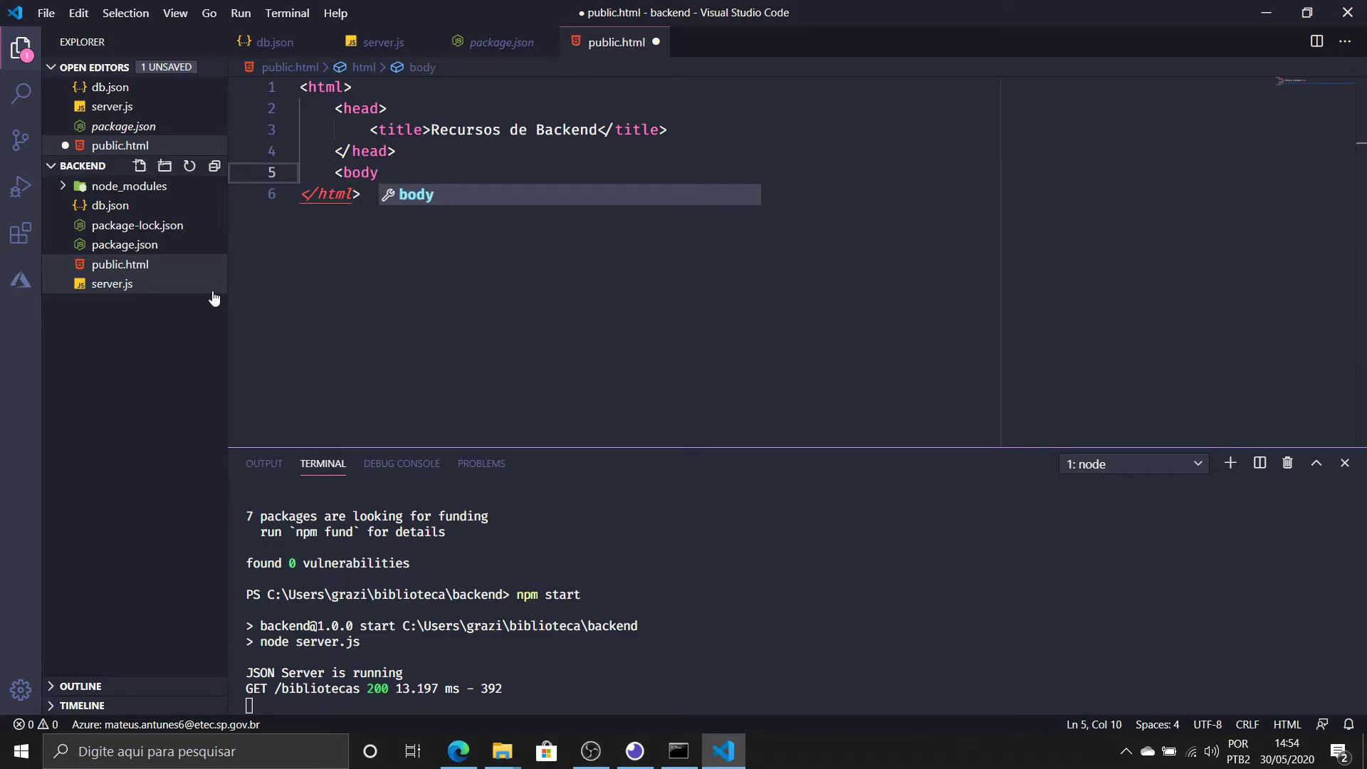
pyautogui.write('>')
pyautogui.press('Return')
pyautogui.hotkey('ctrl', 'v')
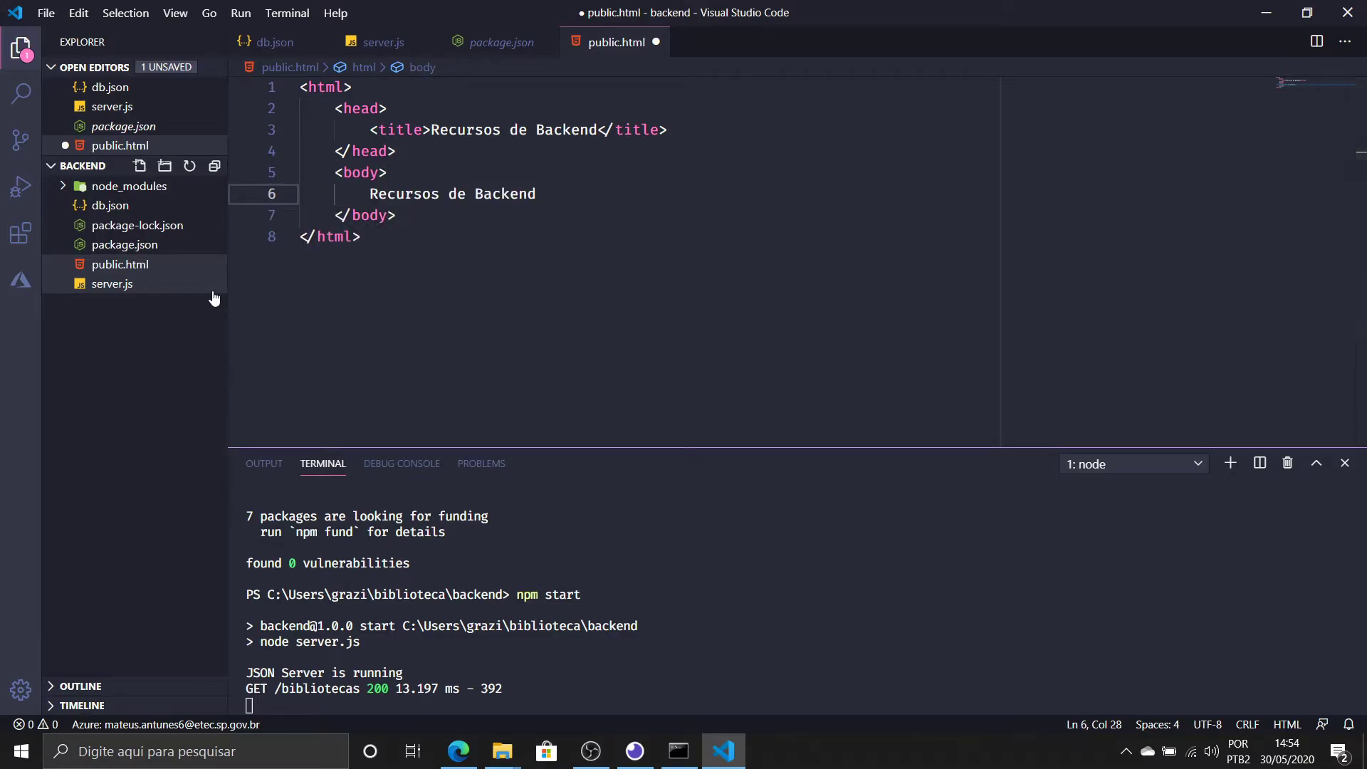
pyautogui.hotkey('ctrl', 's')
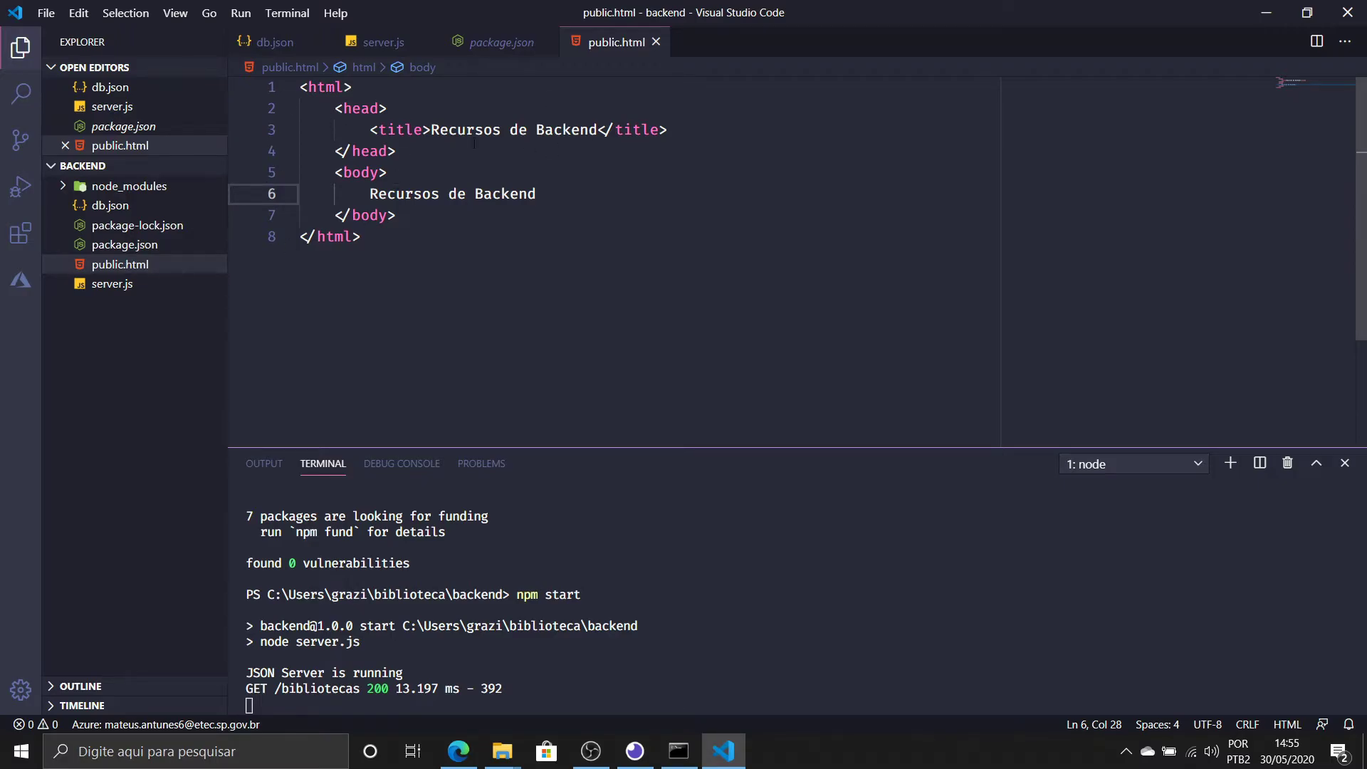
# Close the public.html, package.json and server.js tabs, leaving only db.json open
pyautogui.click(657, 43)
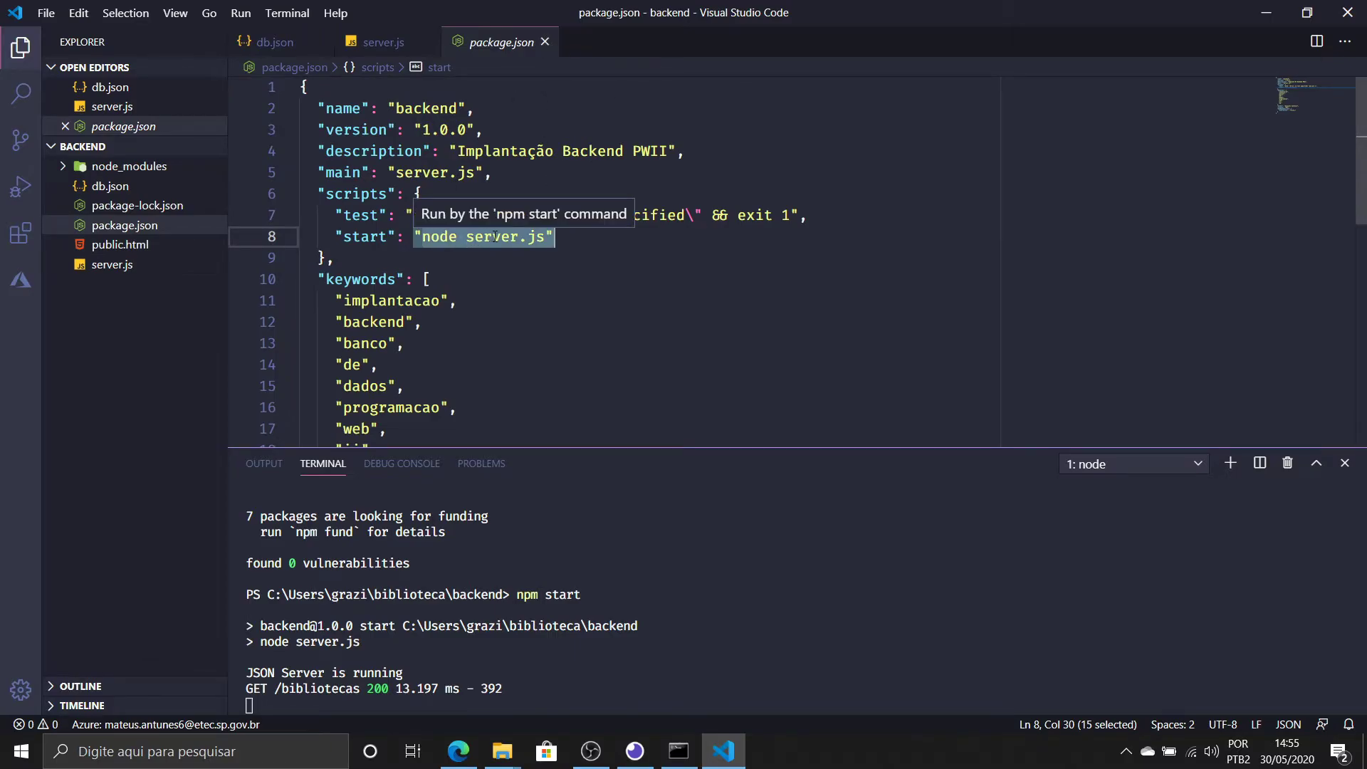
pyautogui.click(545, 42)
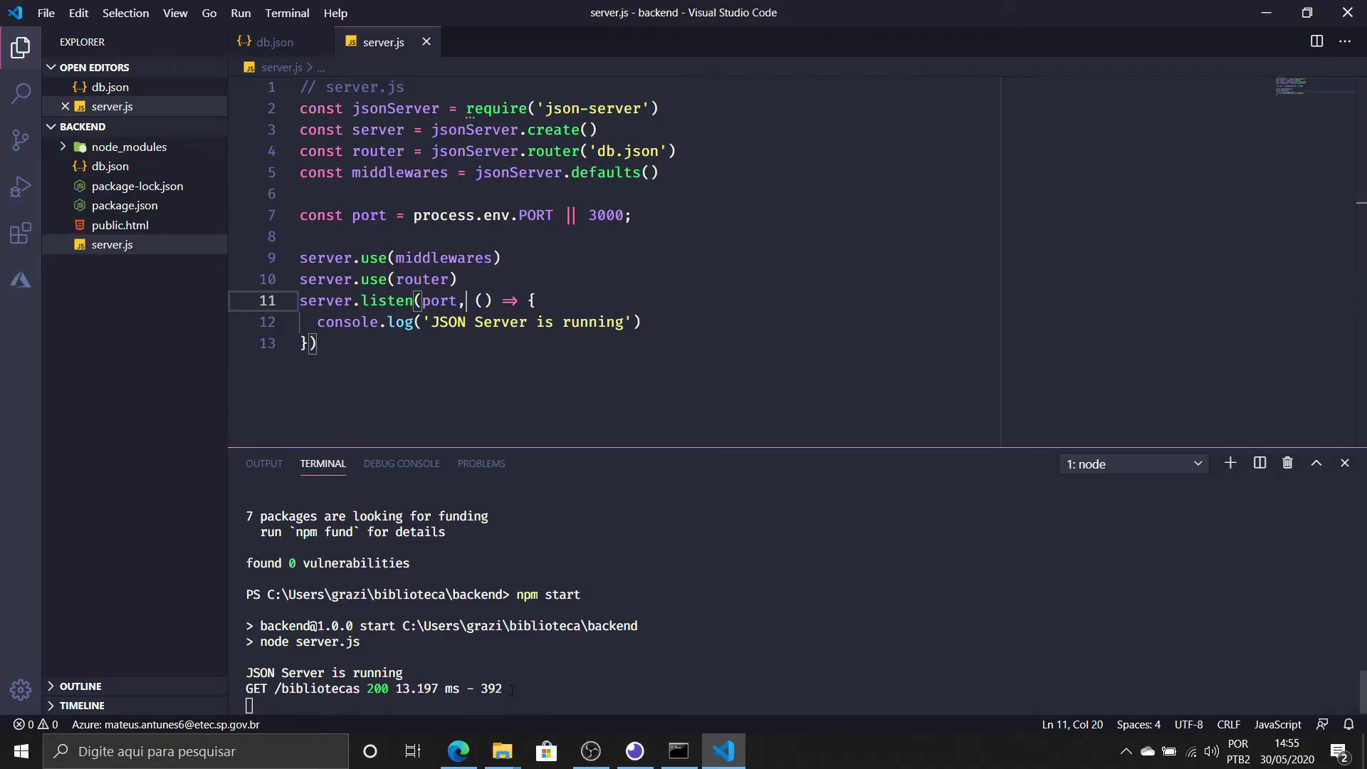
pyautogui.moveTo(516, 689); pyautogui.dragTo(263, 688)
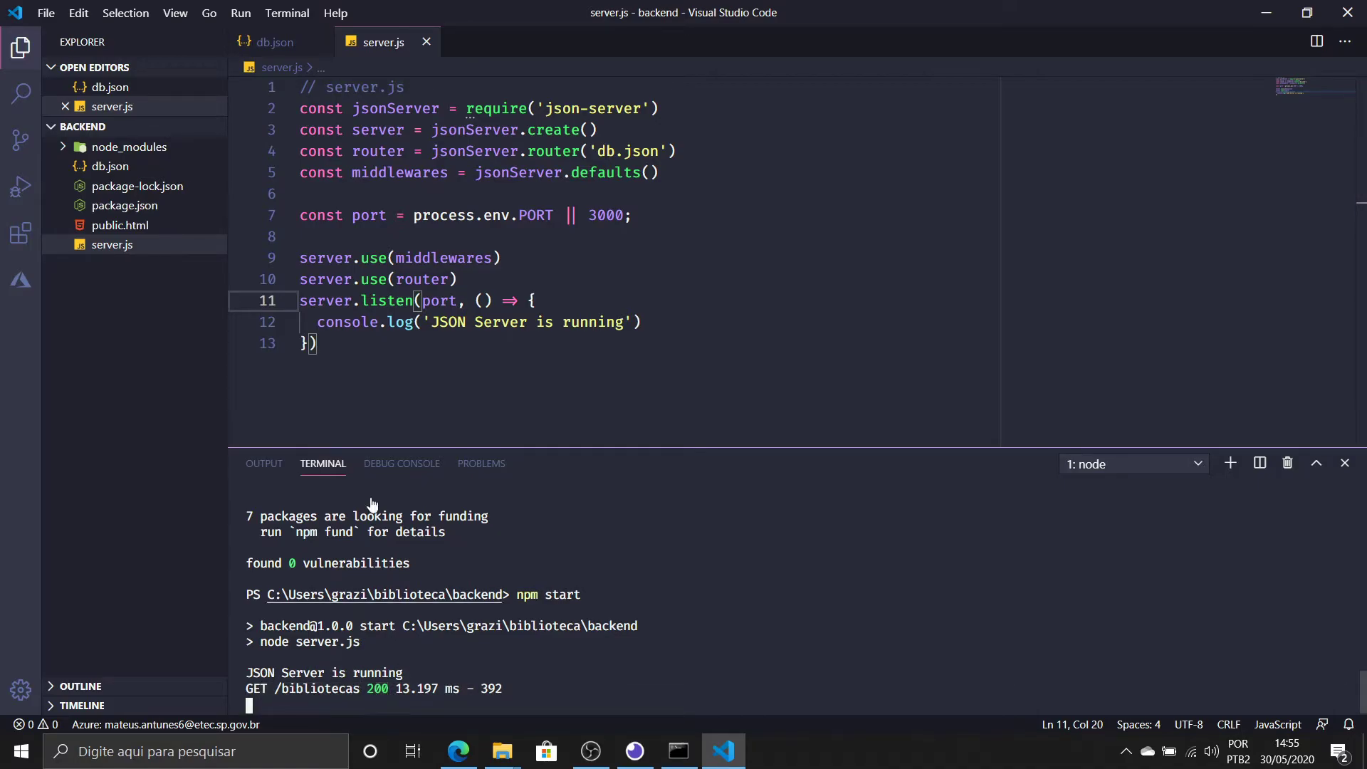
pyautogui.click(430, 43)
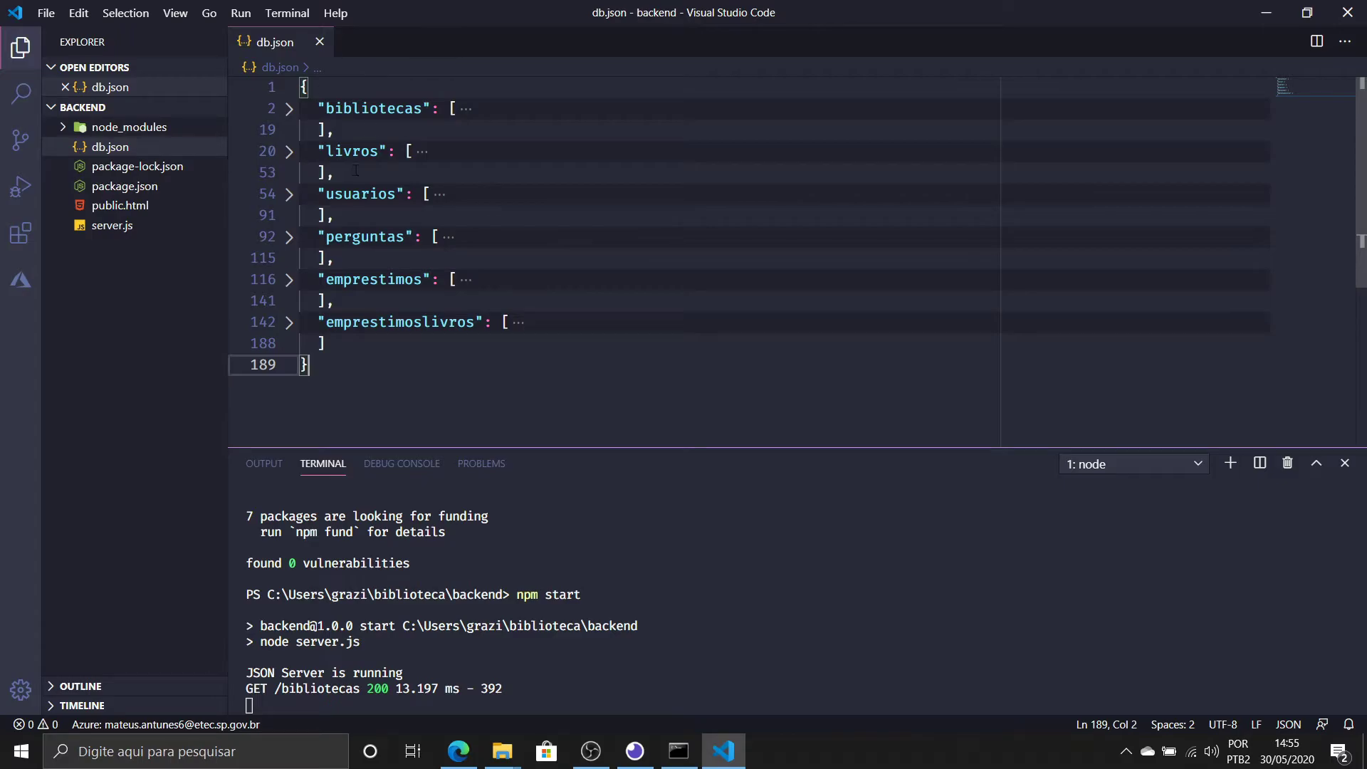
# Deploy the backend folder to the blibliotecadb web app, overwriting it and always deploying this workspace there
pyautogui.click(20, 279)
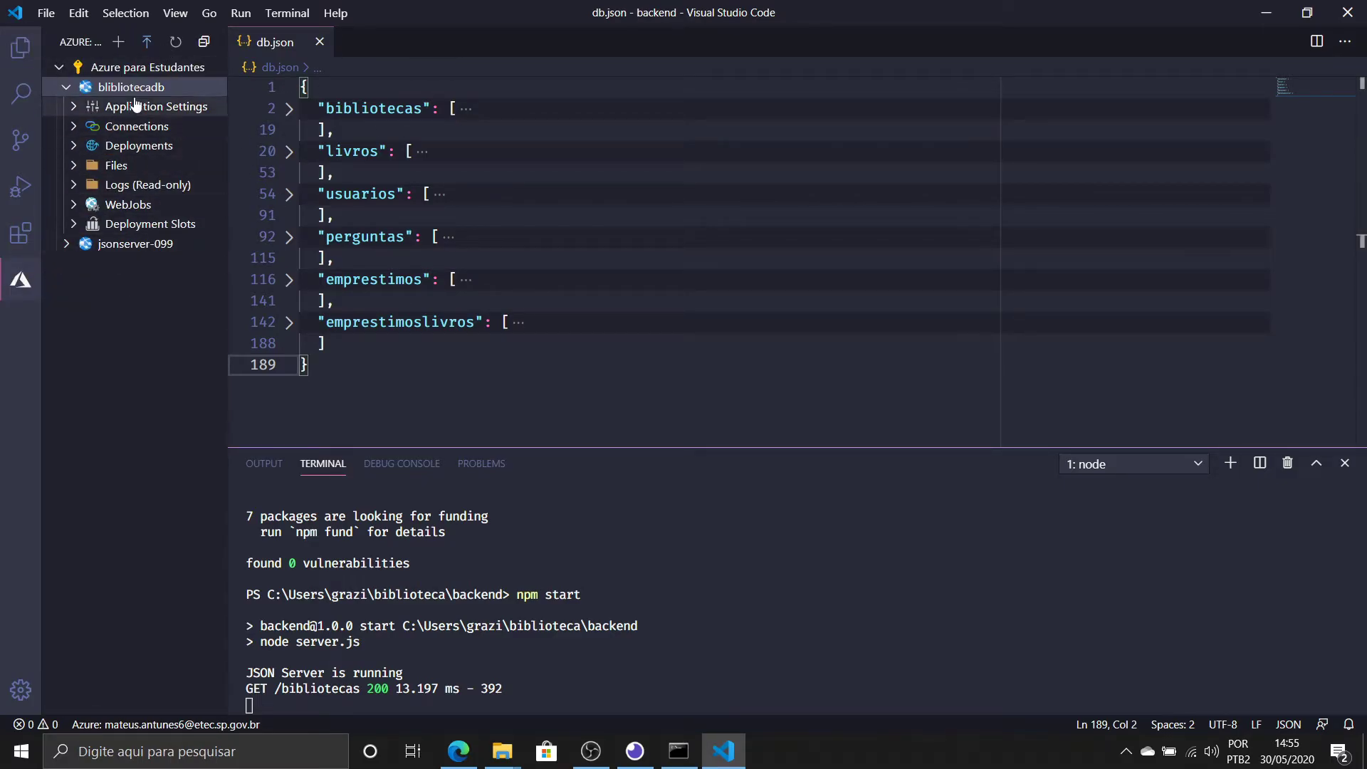
pyautogui.click(147, 42)
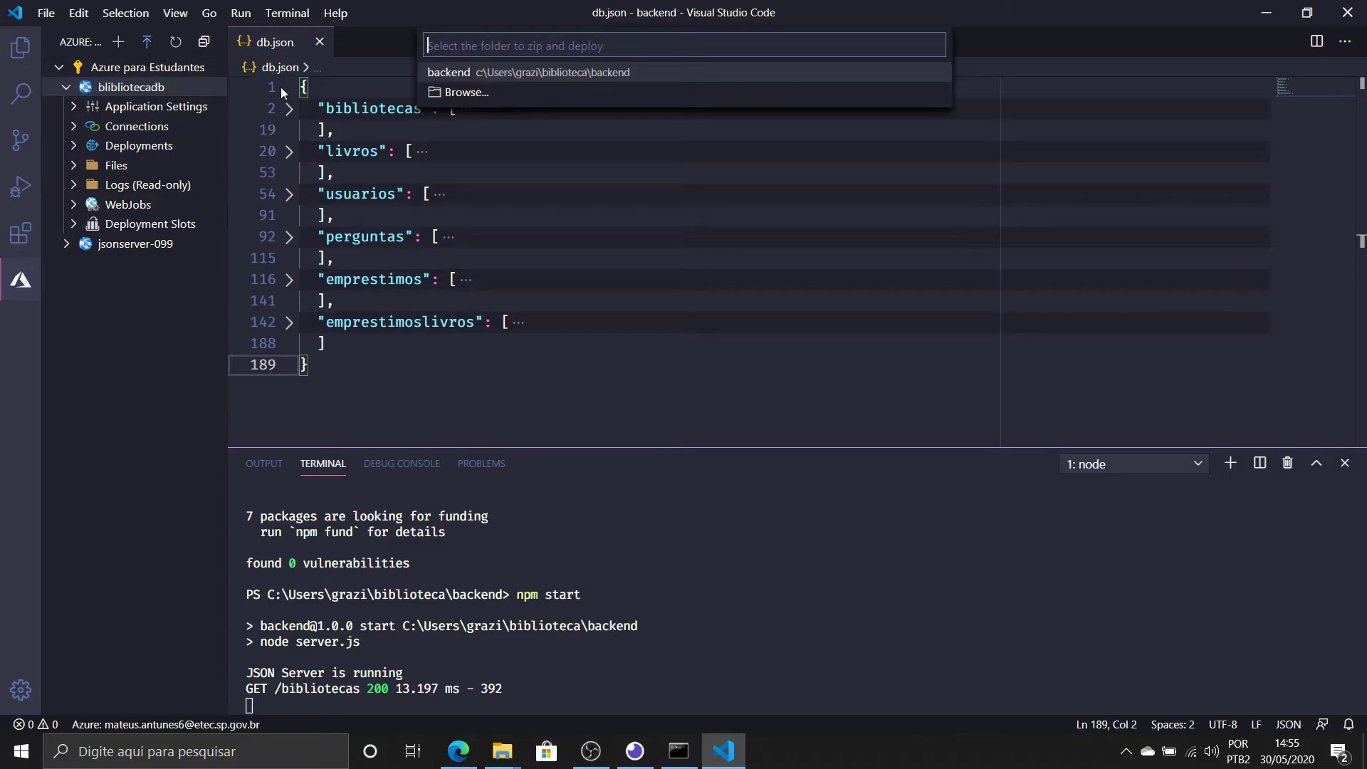
pyautogui.click(484, 73)
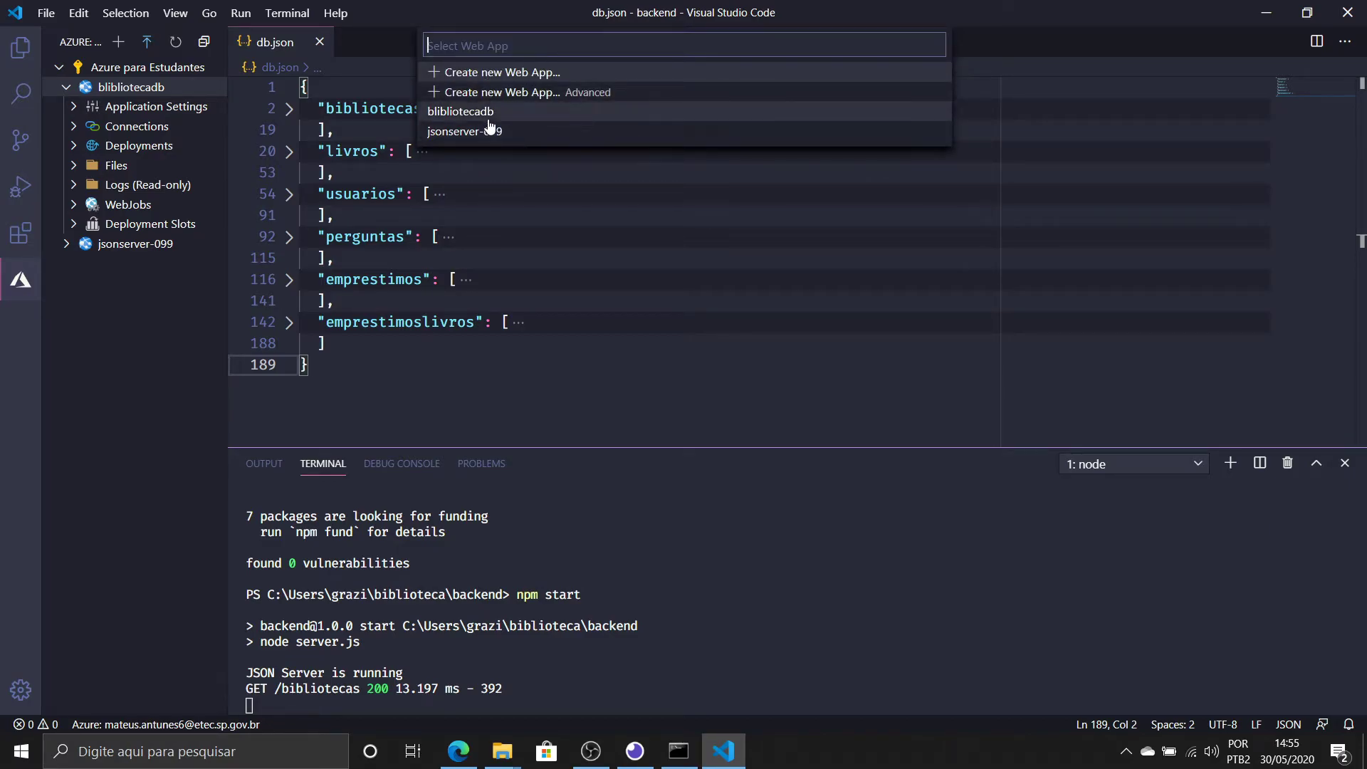
pyautogui.click(489, 114)
pyautogui.click(490, 113)
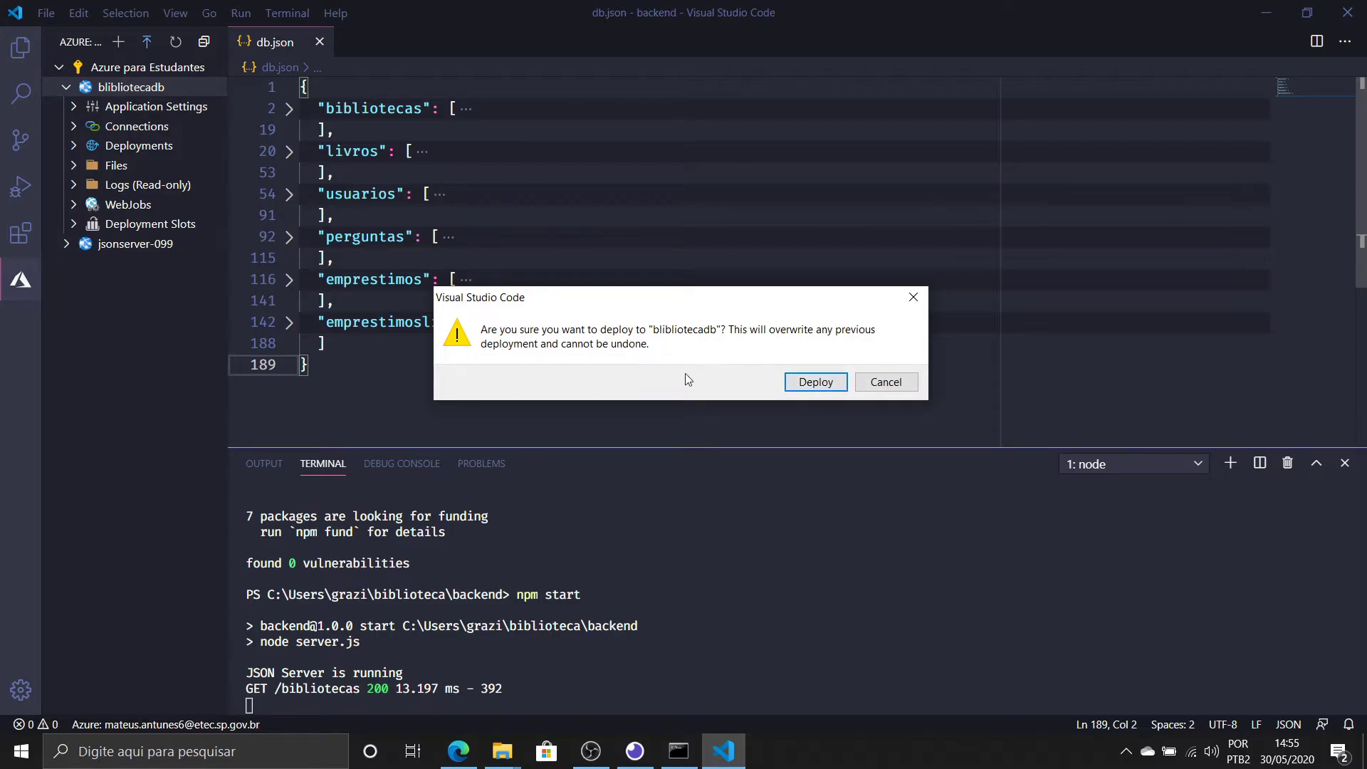
pyautogui.click(800, 392)
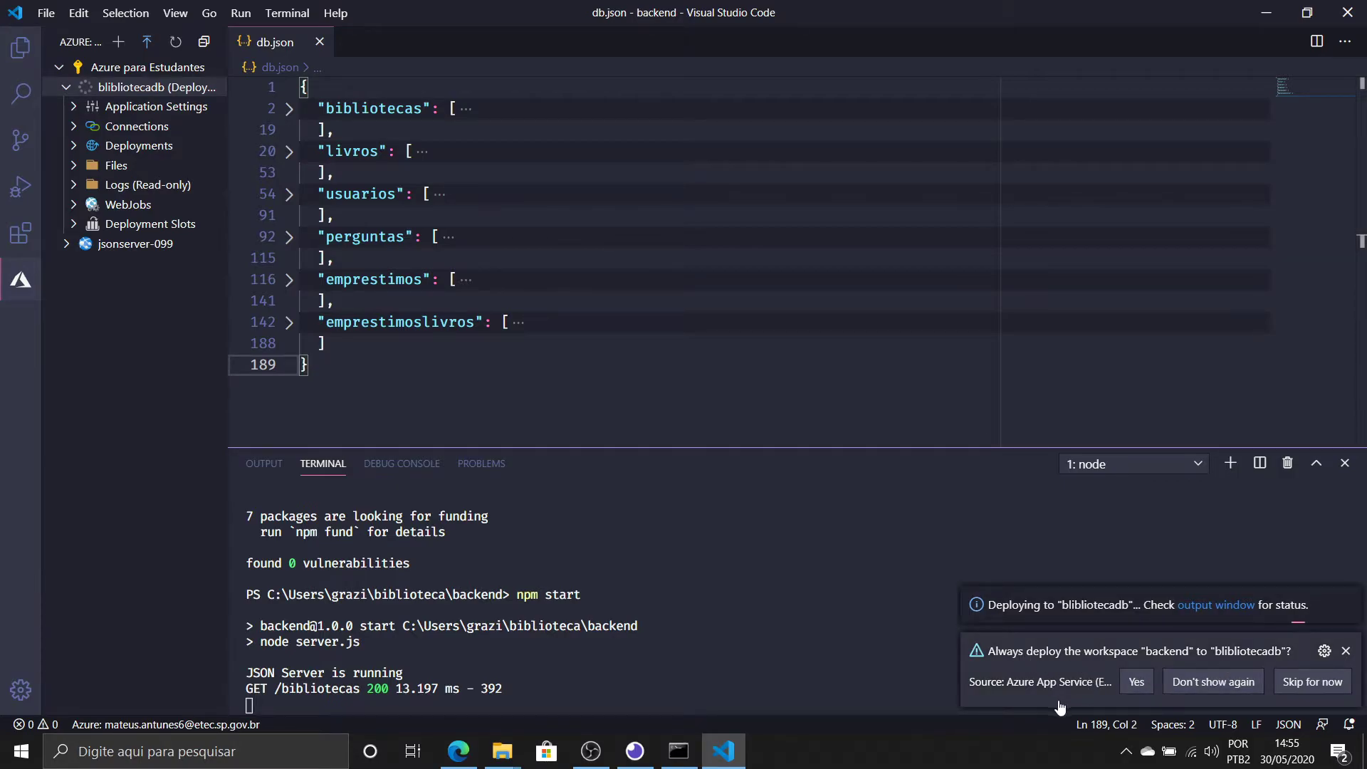
pyautogui.click(1136, 683)
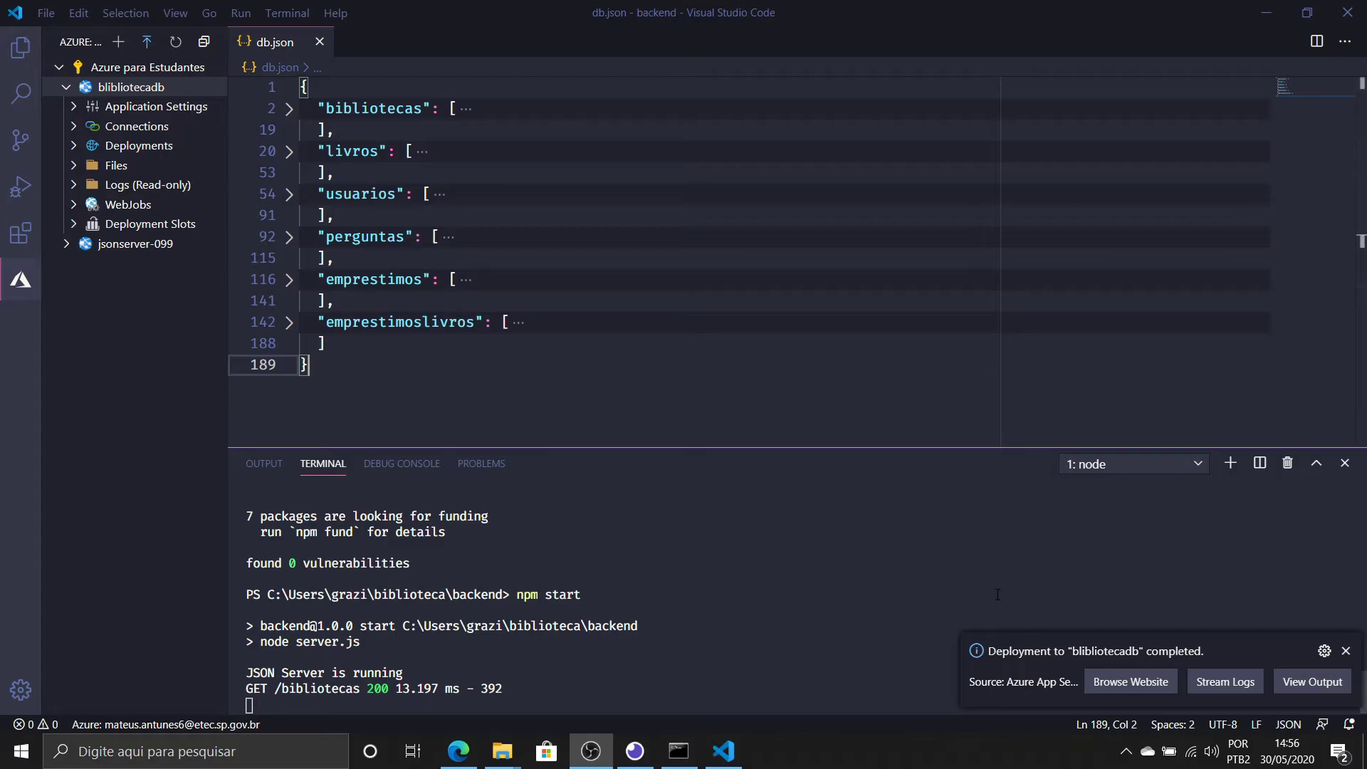
# Open the deployed site in Edge and load its /public.html page
pyautogui.click(1128, 683)
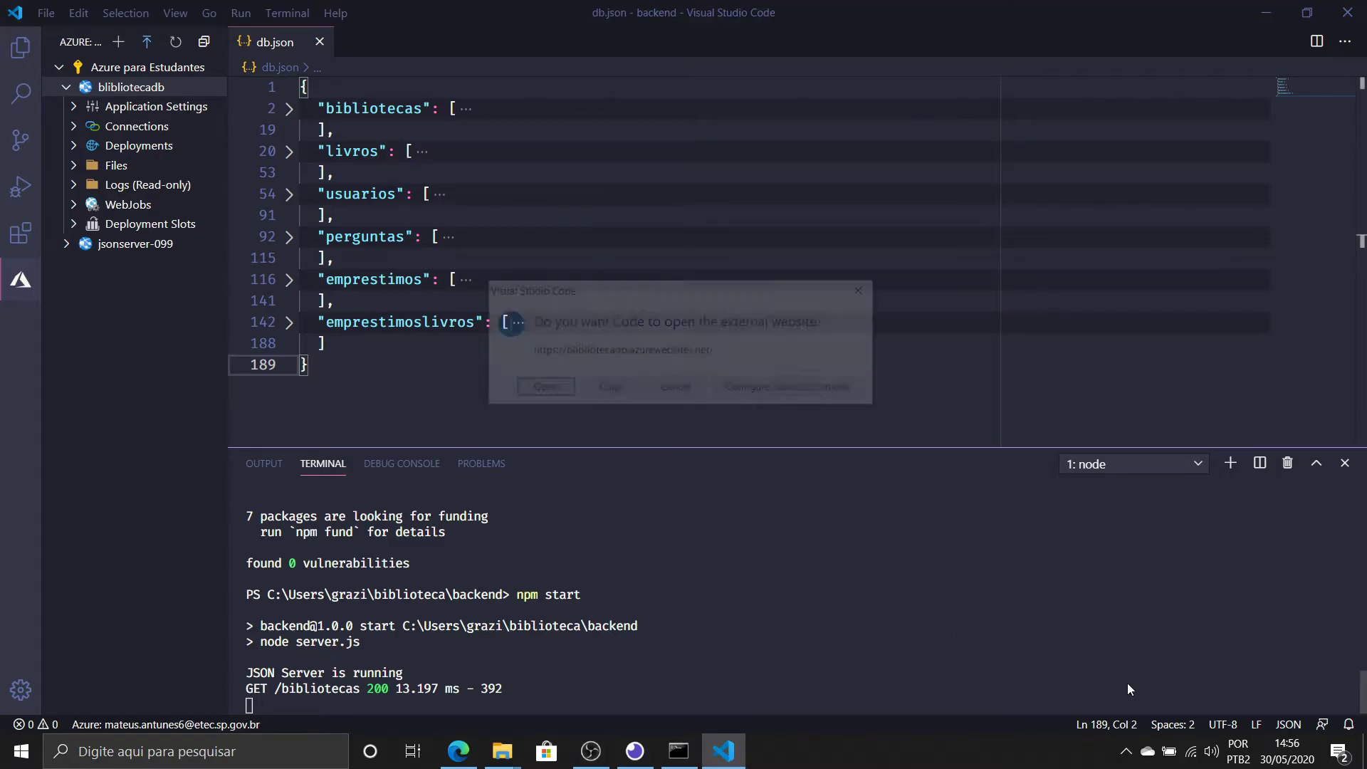
pyautogui.click(542, 389)
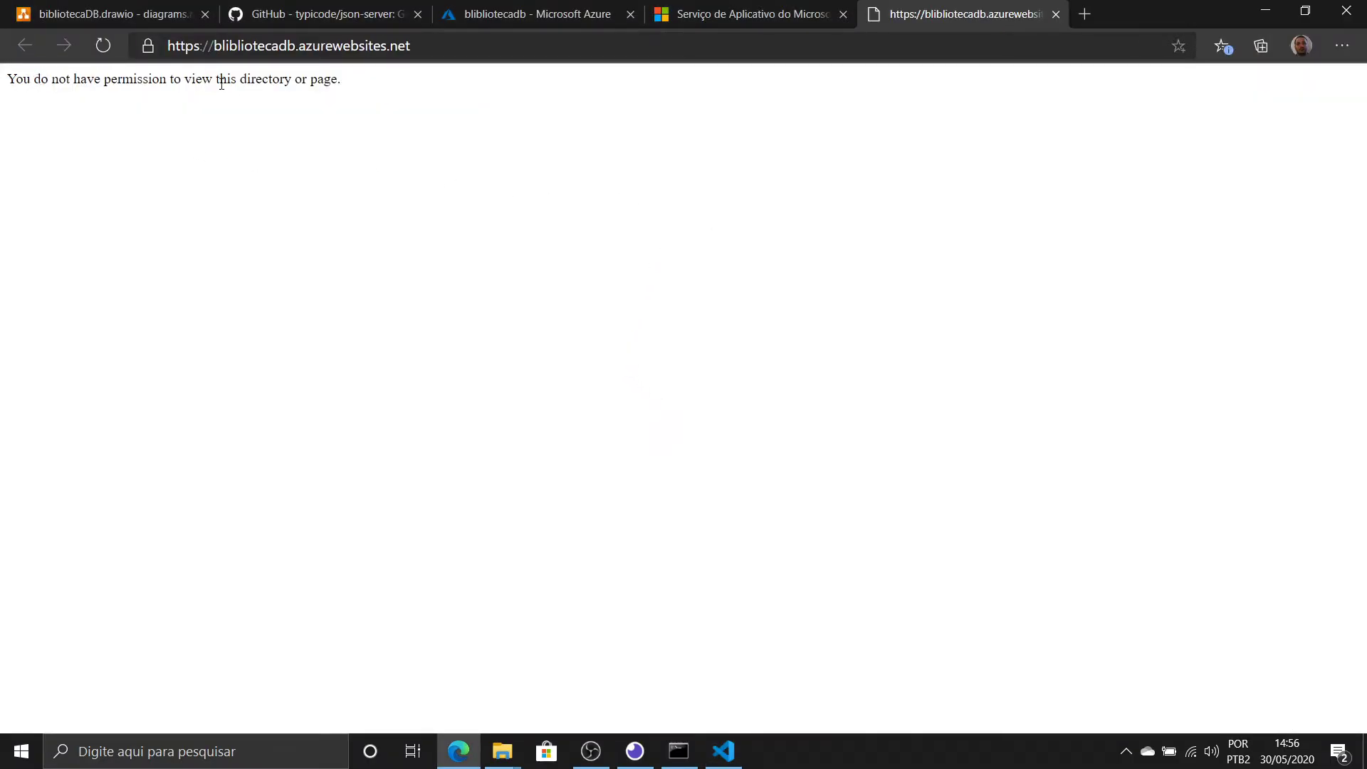
pyautogui.click(419, 43)
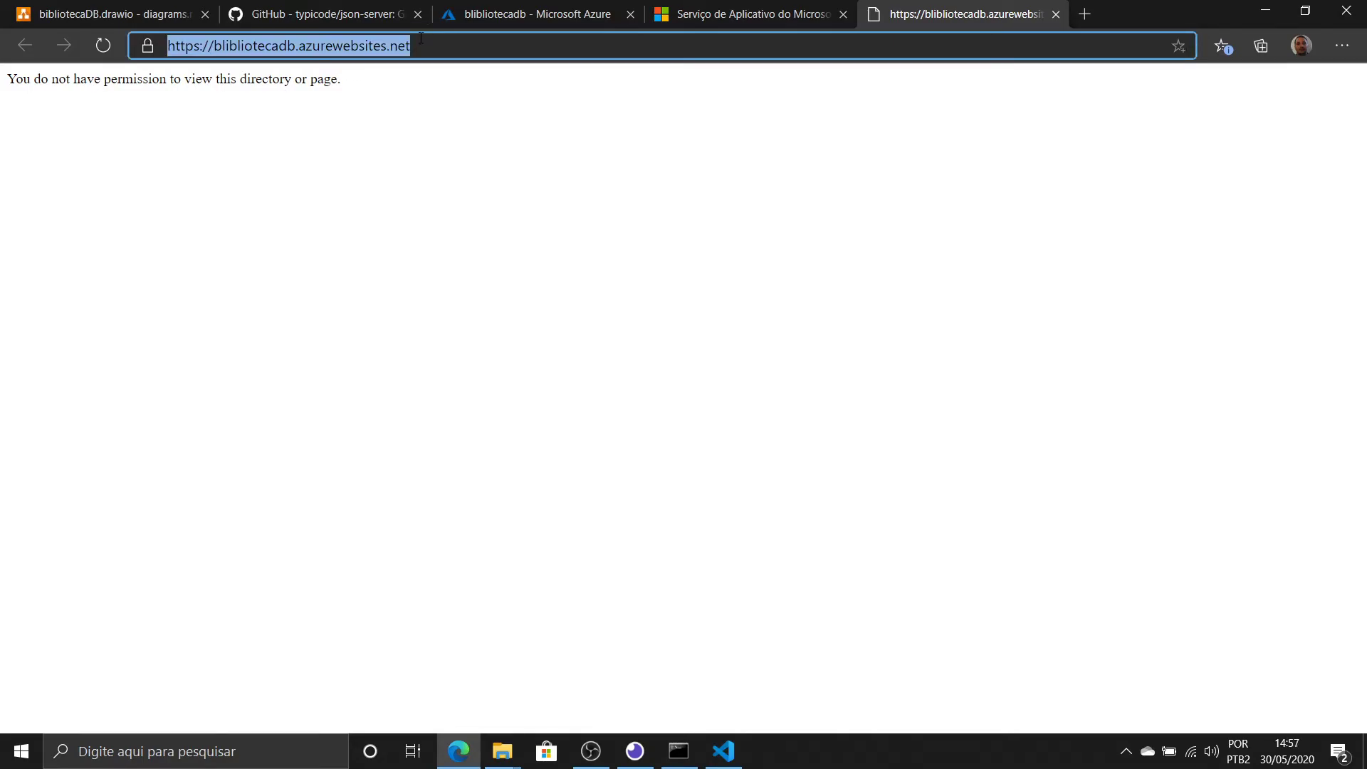
pyautogui.click(420, 38)
pyautogui.write('/')
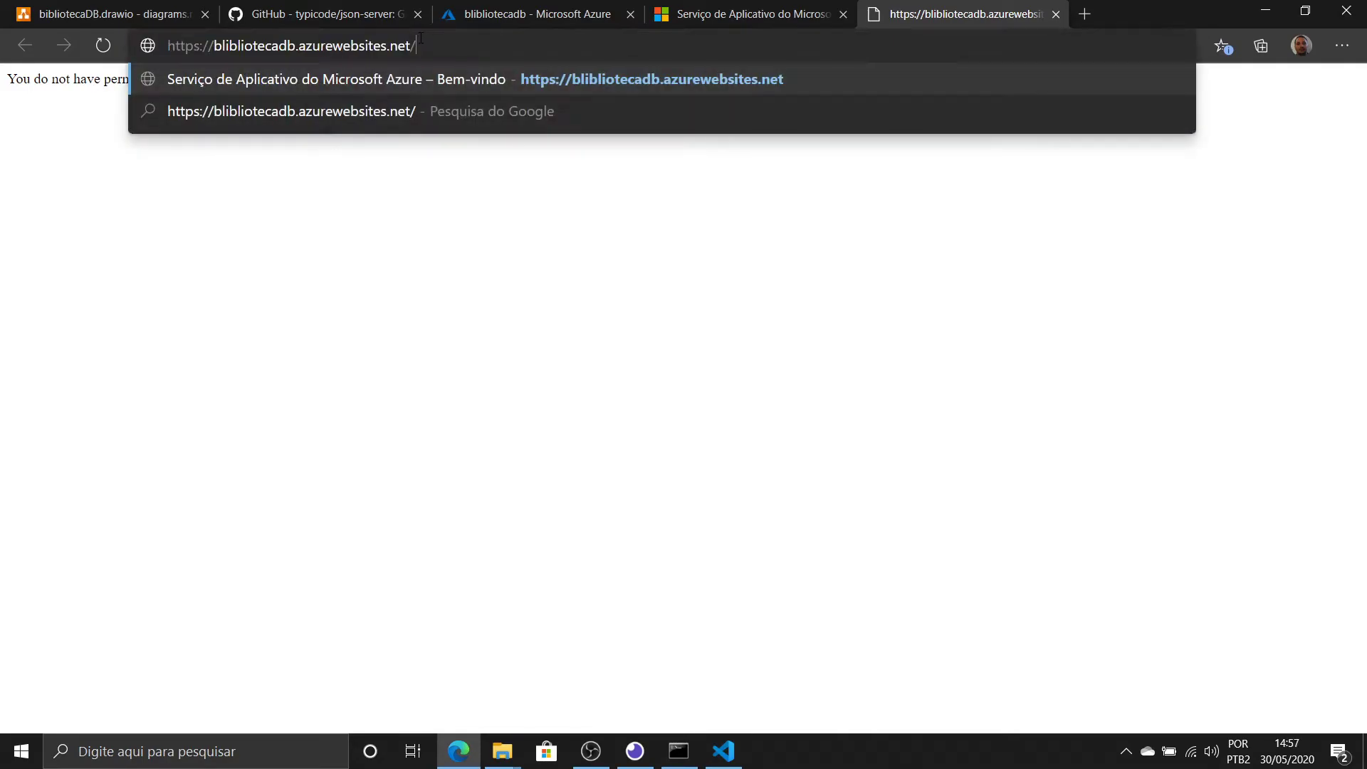
pyautogui.write('public.html')
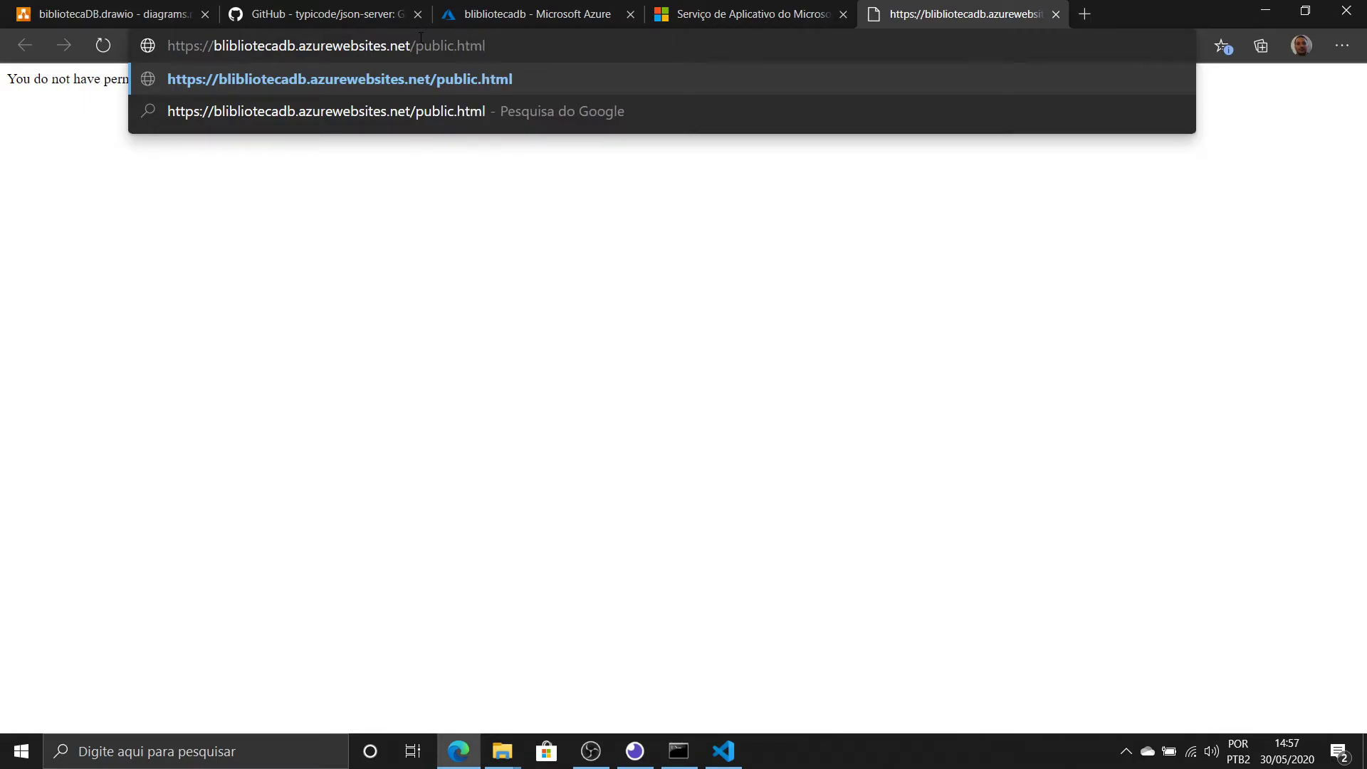
pyautogui.press('Return')
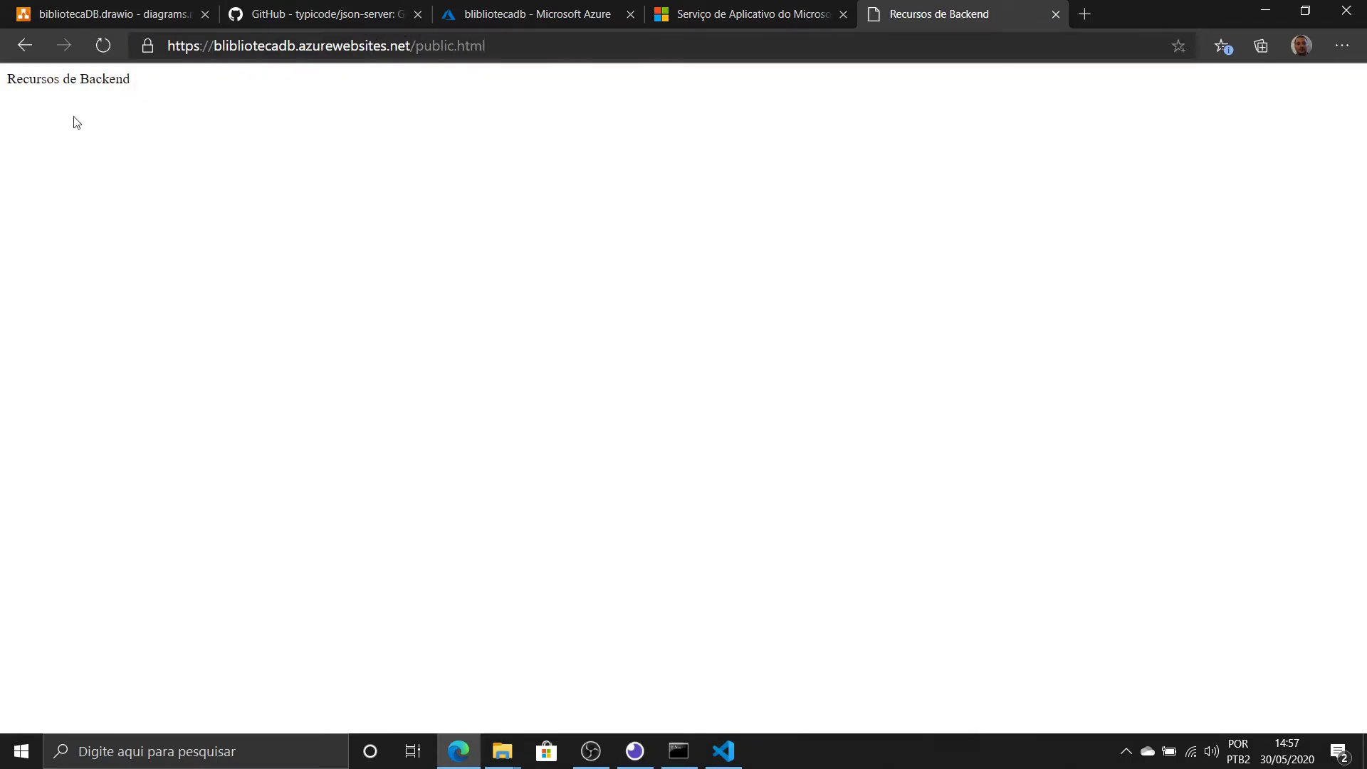
# Place the address-bar caret just before 'azurewebsites' in the site URL
pyautogui.moveTo(41, 78); pyautogui.dragTo(140, 85)
pyautogui.click(151, 79)
pyautogui.click(499, 36)
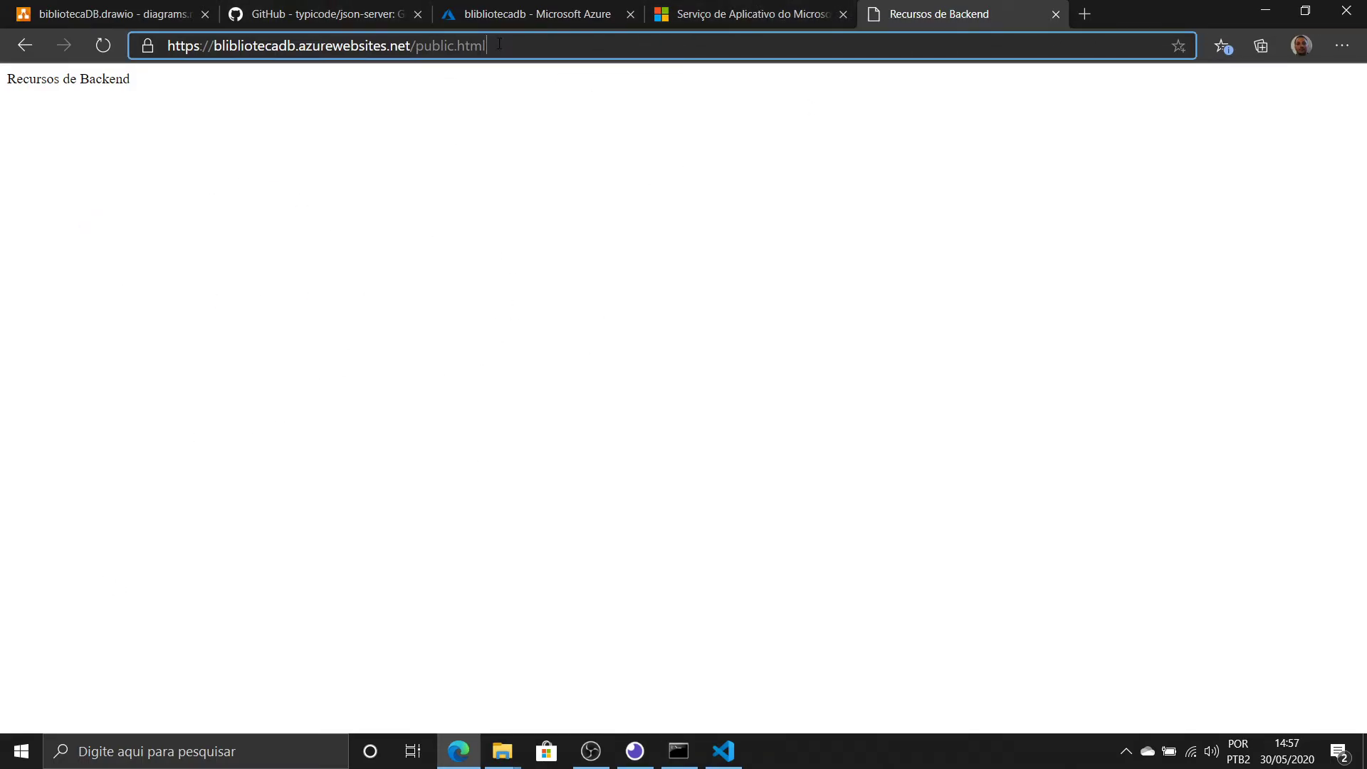
pyautogui.doubleClick(308, 46)
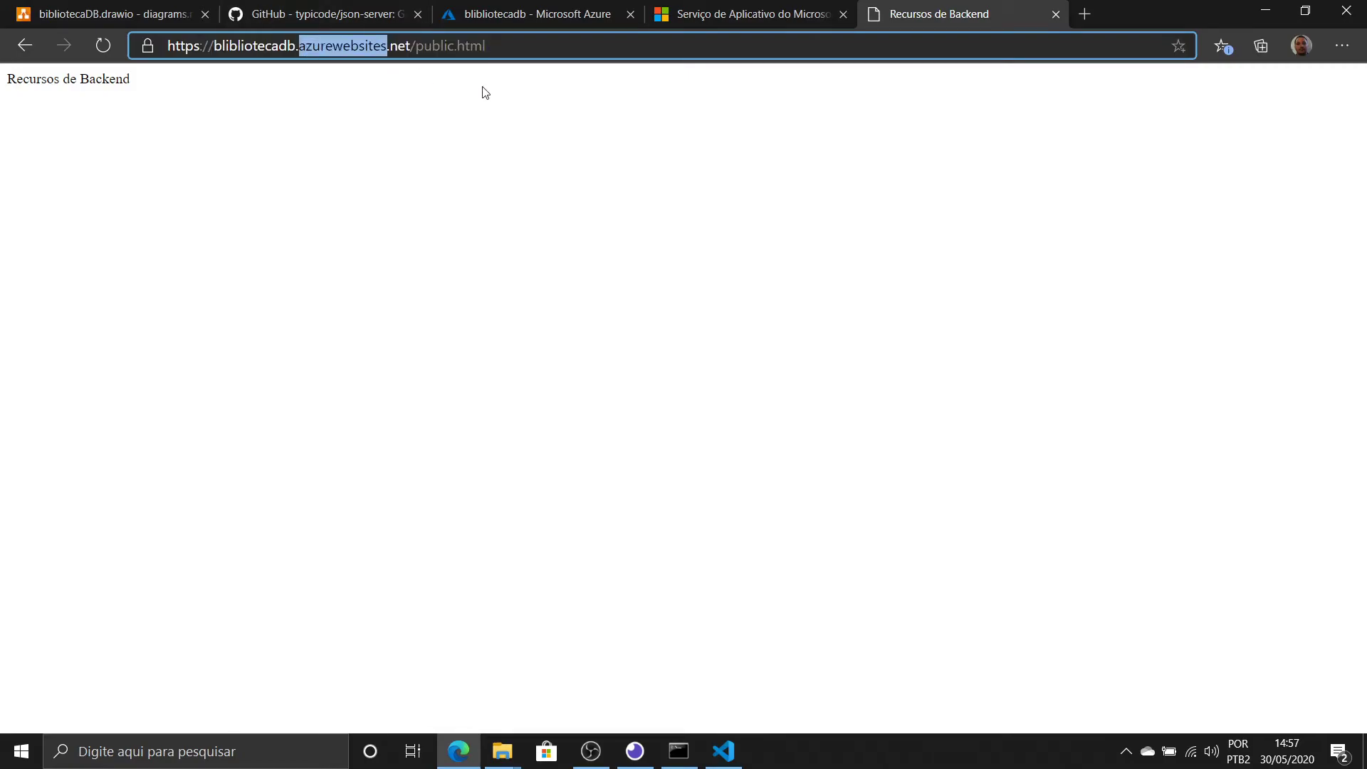
pyautogui.press('Right')
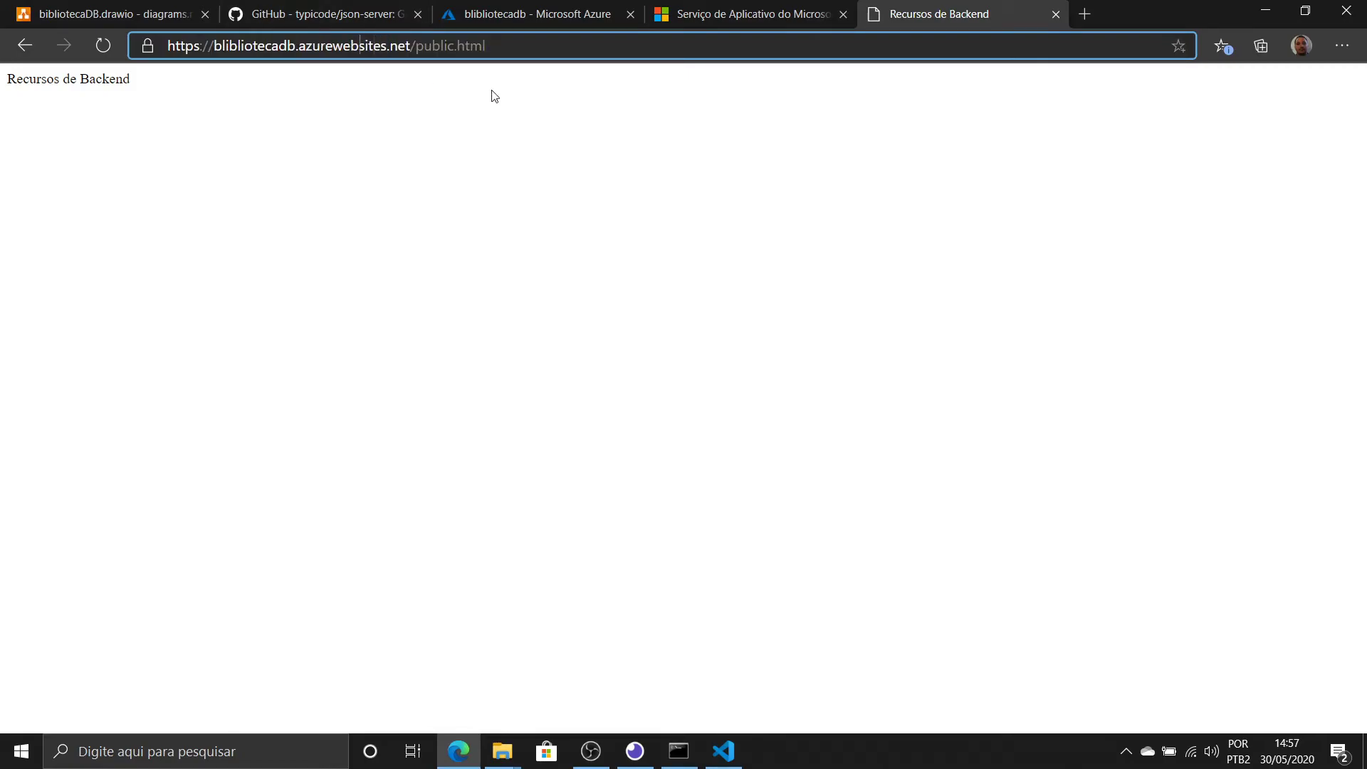
# Go to the site's scm address at /dev/wwwroot/ to open App Service Editor
pyautogui.write('sc')
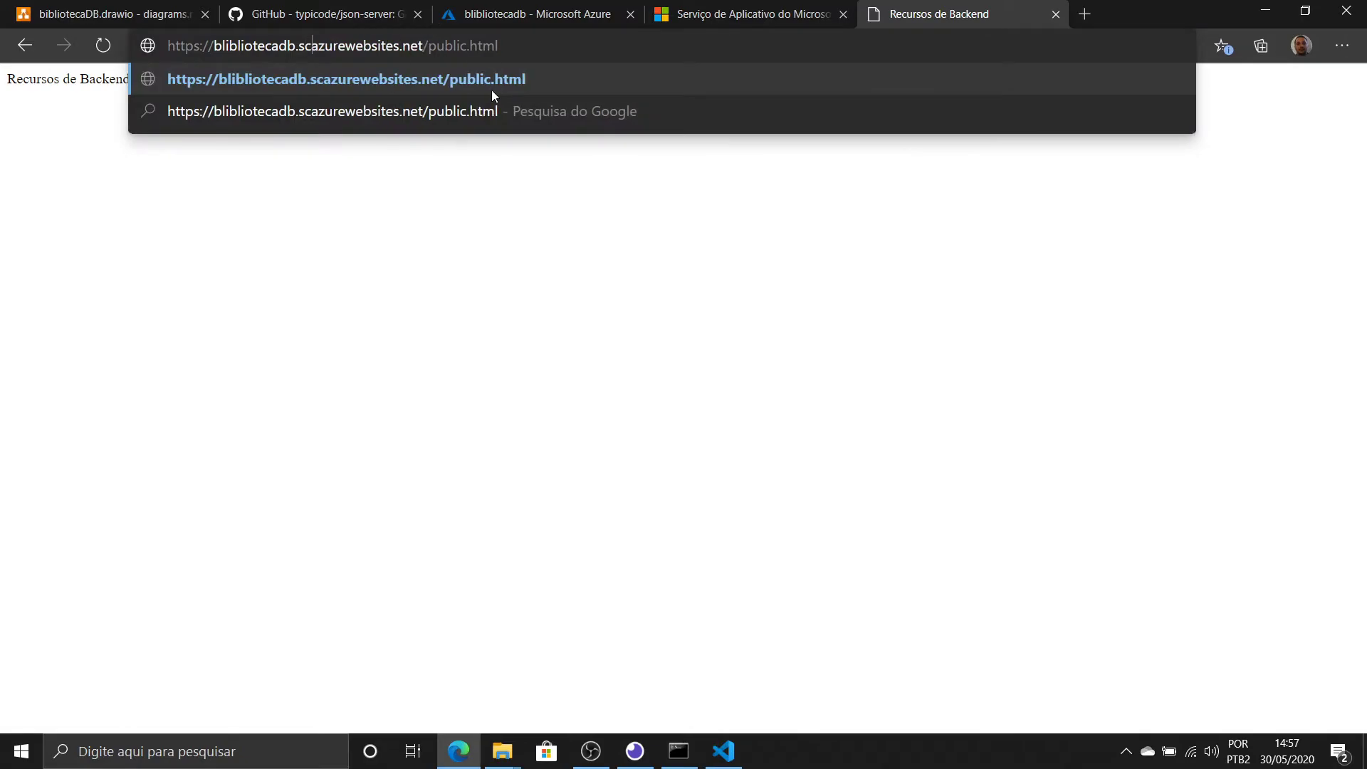
pyautogui.write('m.')
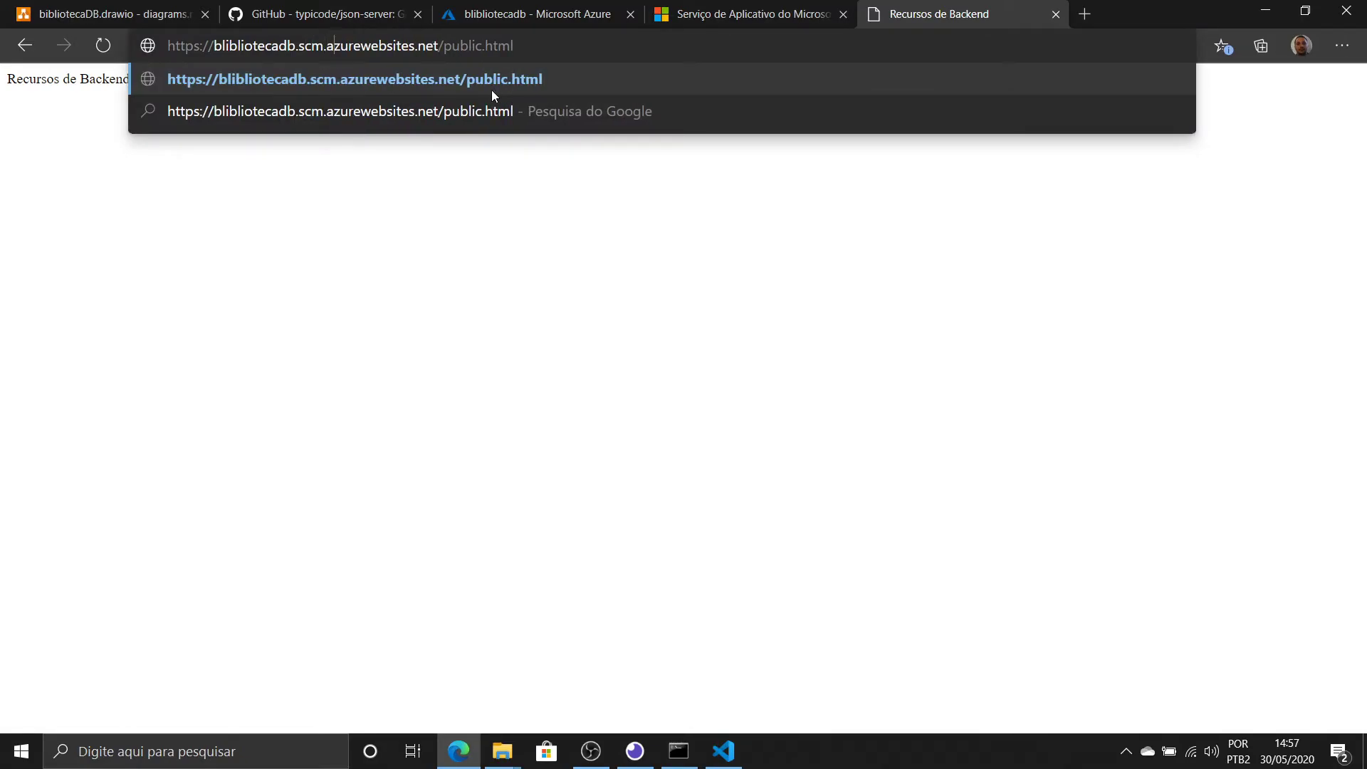
pyautogui.hotkey('ctrl', 'shift', 'Left')
pyautogui.press('BackSpace')
pyautogui.press('BackSpace')
pyautogui.press('BackSpace')
pyautogui.press('BackSpace')
pyautogui.press('BackSpace')
pyautogui.press('BackSpace')
pyautogui.press('BackSpace')
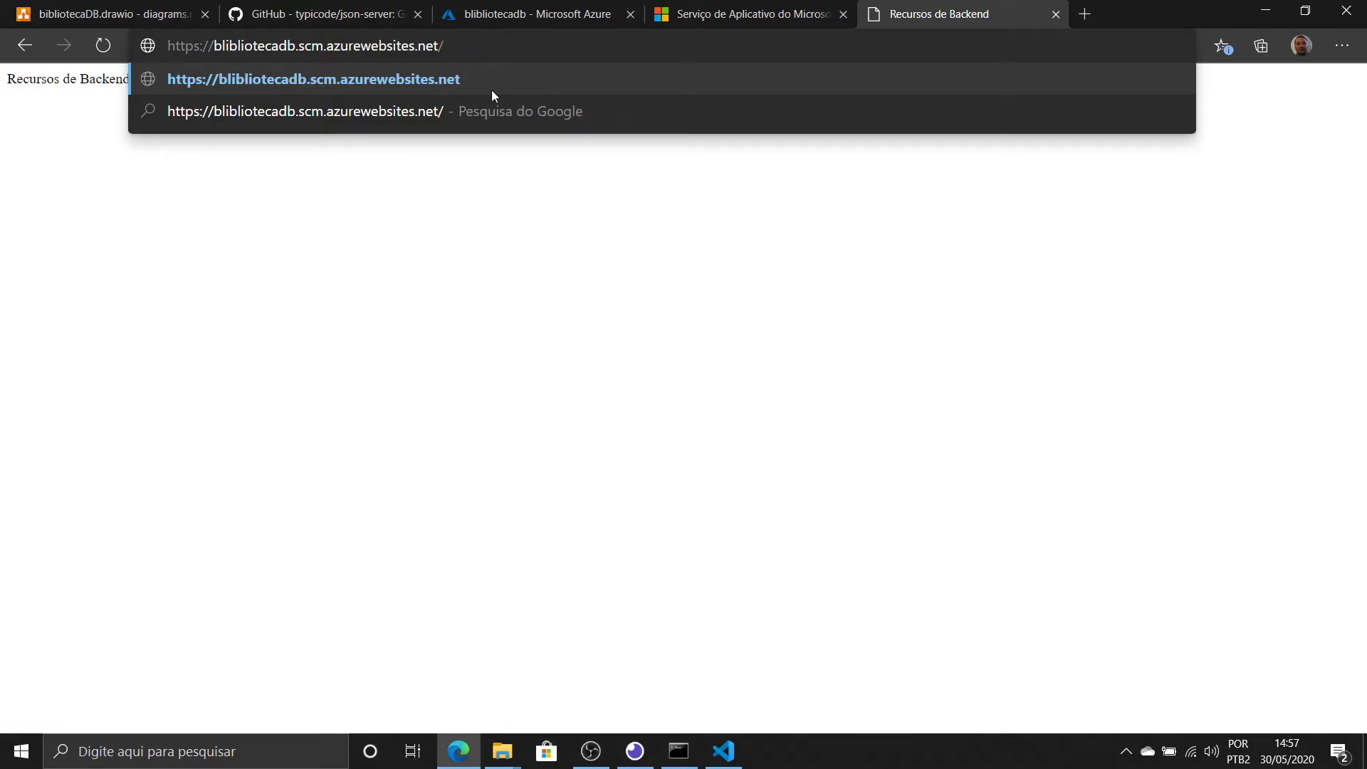
pyautogui.write('dev/')
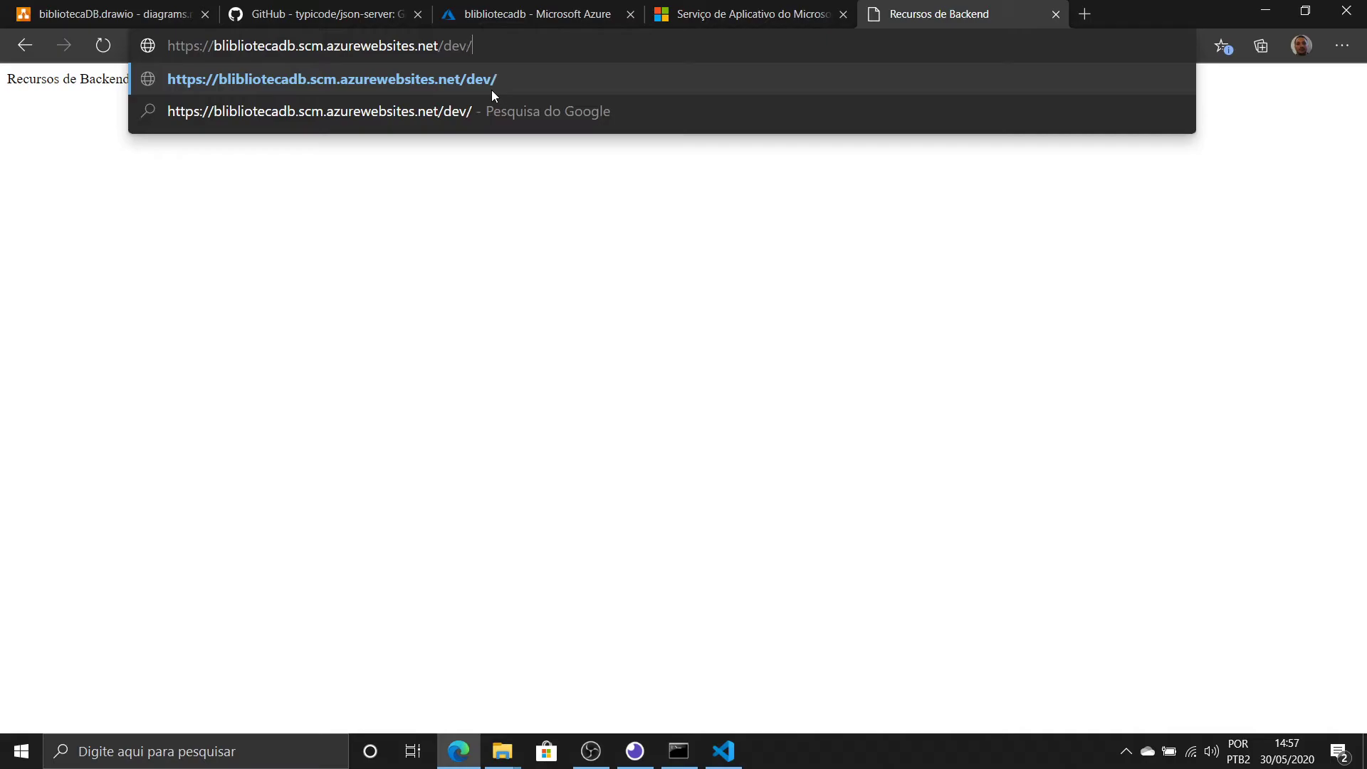
pyautogui.write('wwwroot')
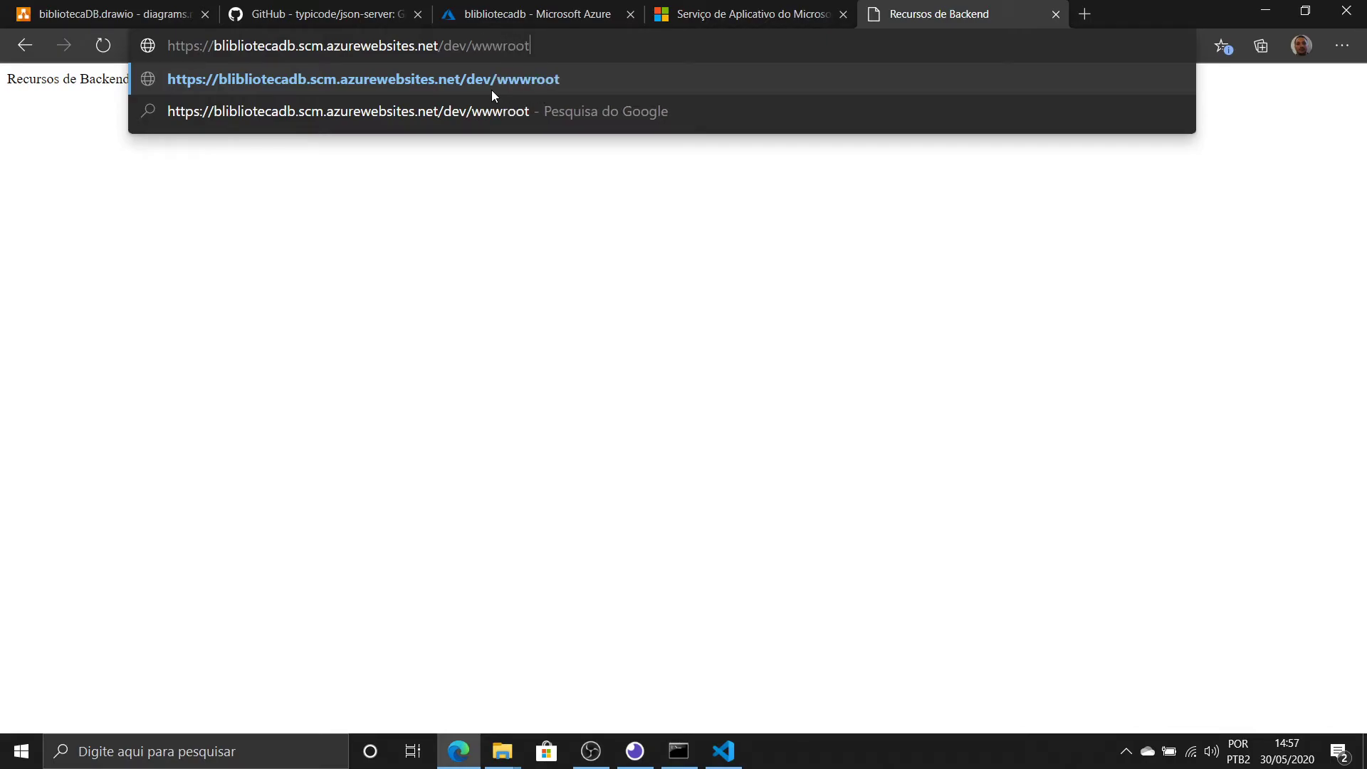
pyautogui.write('/')
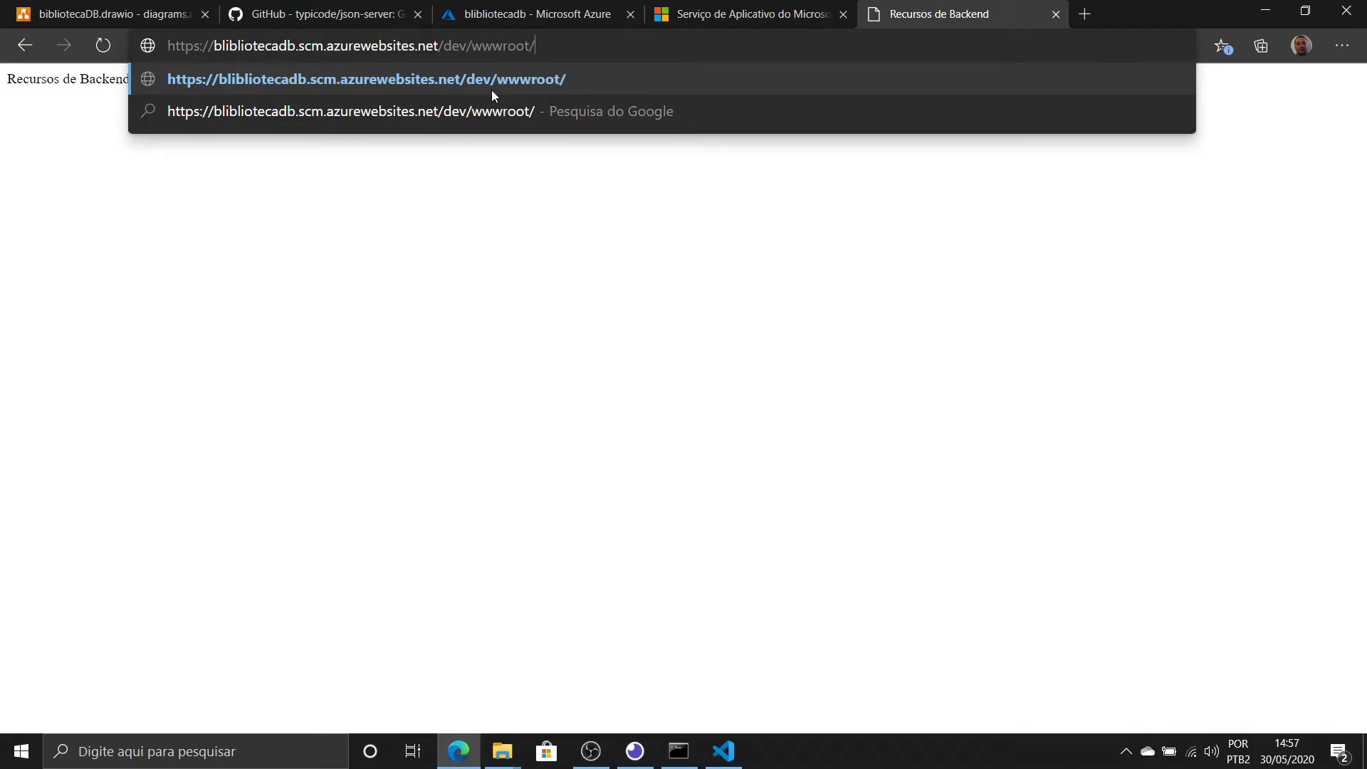
pyautogui.press('Return')
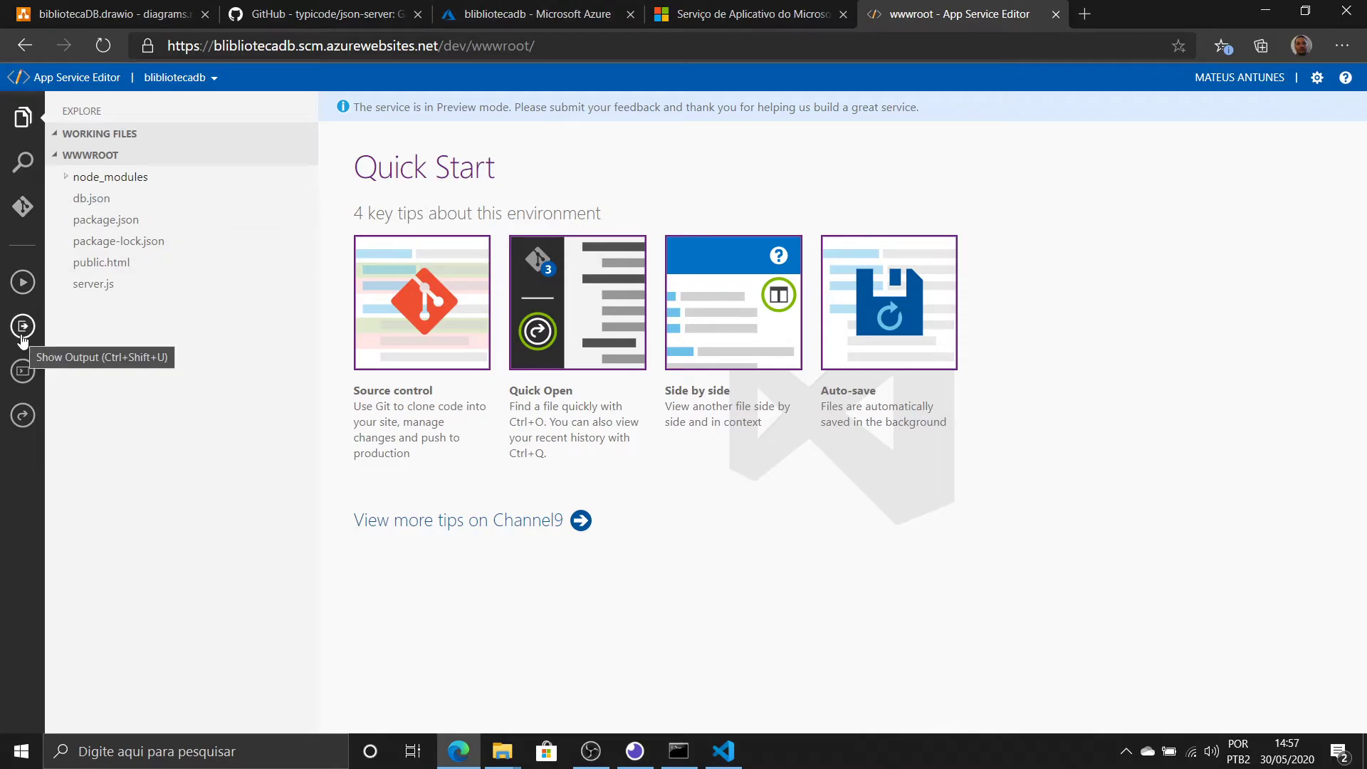
# Run 'npm install json-server --save-dev' in the site's console
pyautogui.click(24, 373)
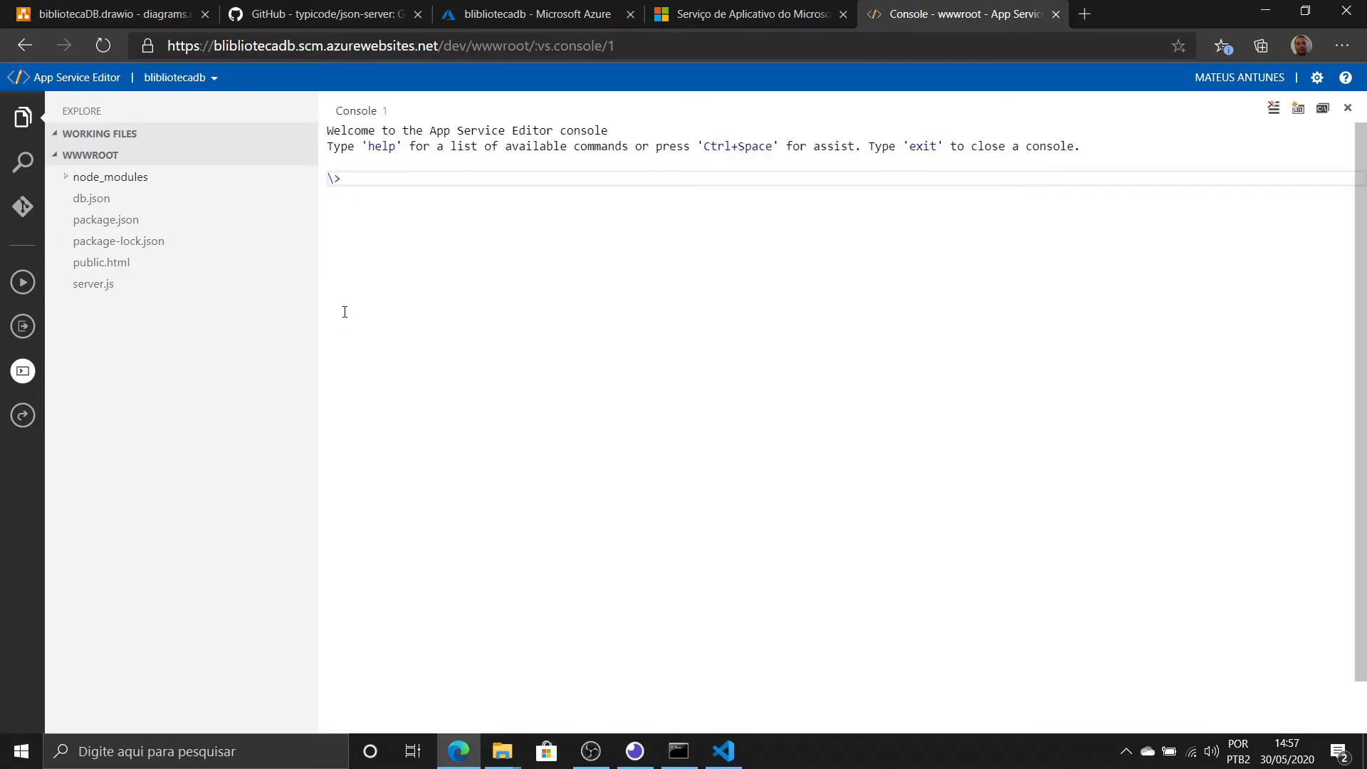
pyautogui.write('npm ins')
pyautogui.write('tall')
pyautogui.write('jsno')
pyautogui.press('BackSpace')
pyautogui.press('BackSpace')
pyautogui.write('on-s')
pyautogui.write('erver')
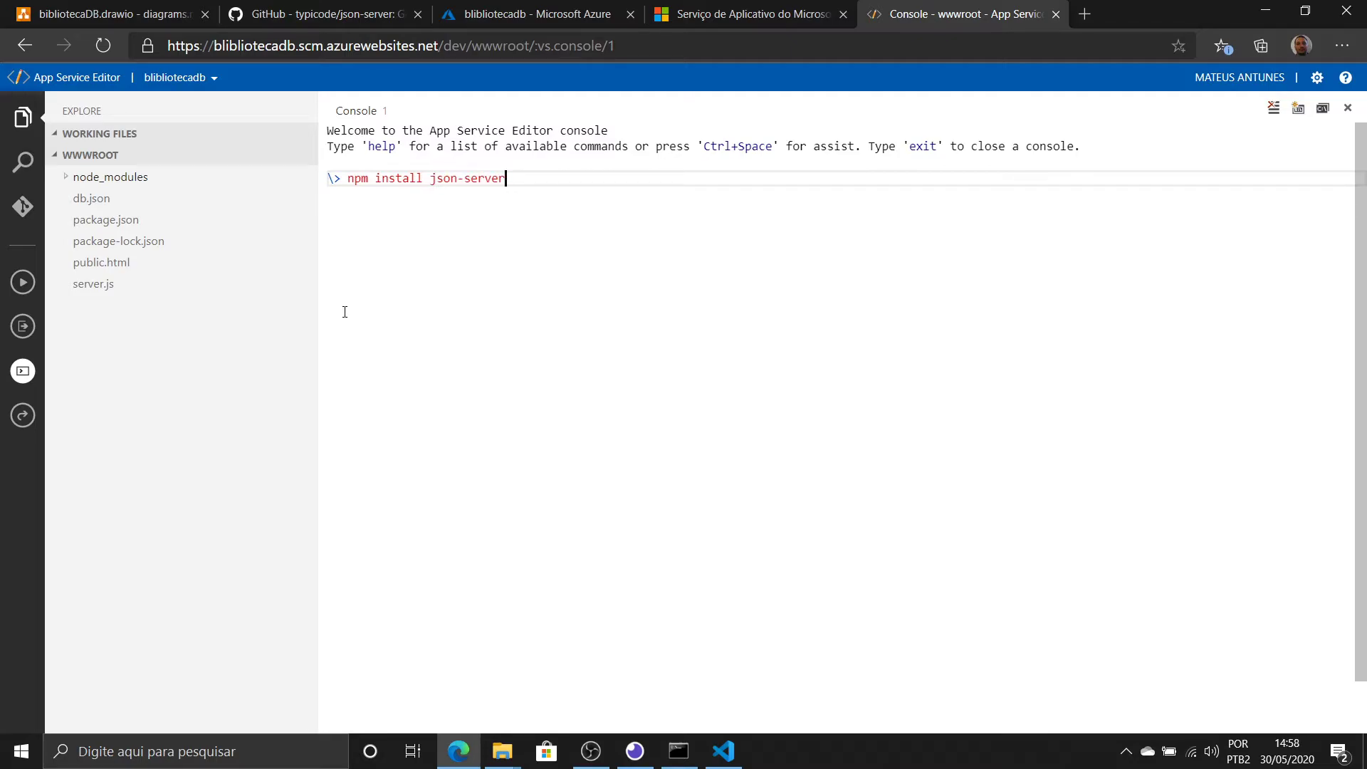
pyautogui.write(' --save')
pyautogui.write('-dev')
pyautogui.press('Return')
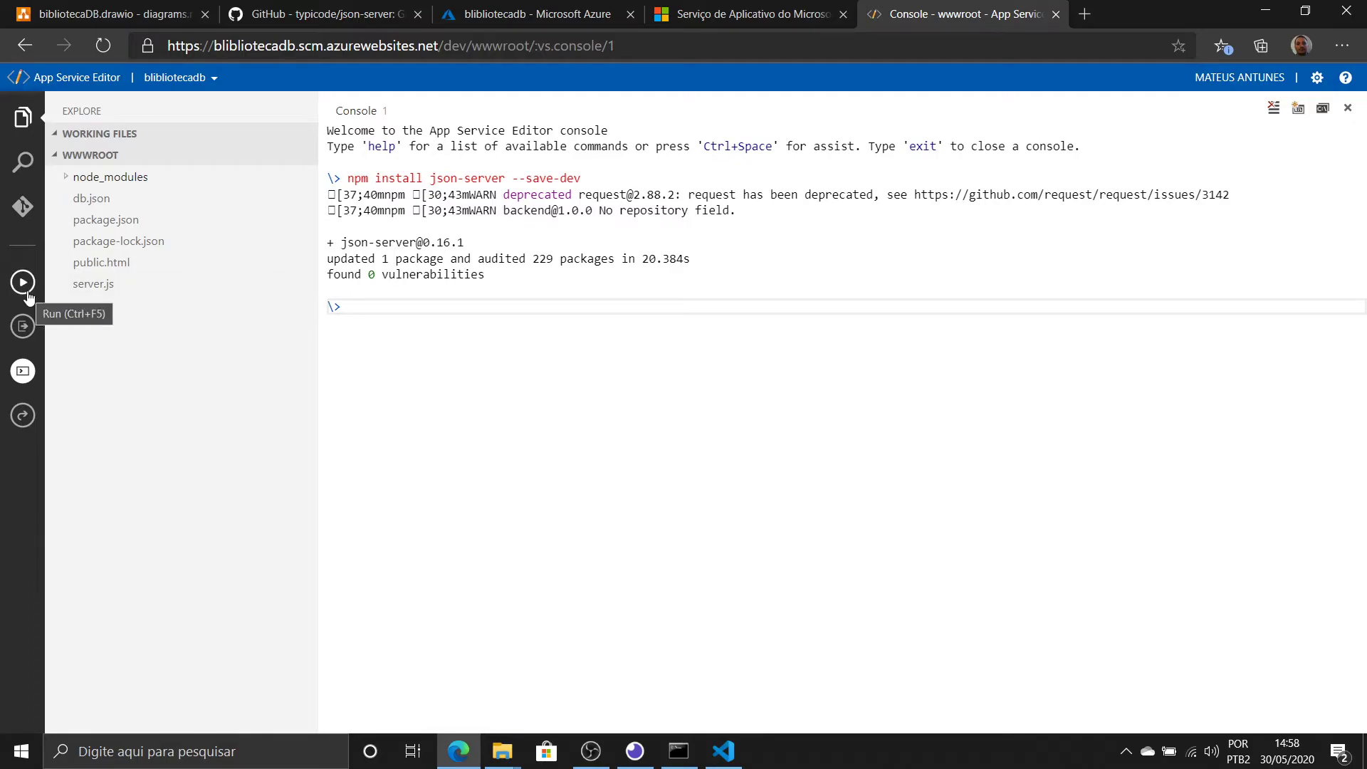
# Run the site and view the /bibliotecas JSON listing Biblioteca 1 and Biblioteca 2
pyautogui.click(23, 283)
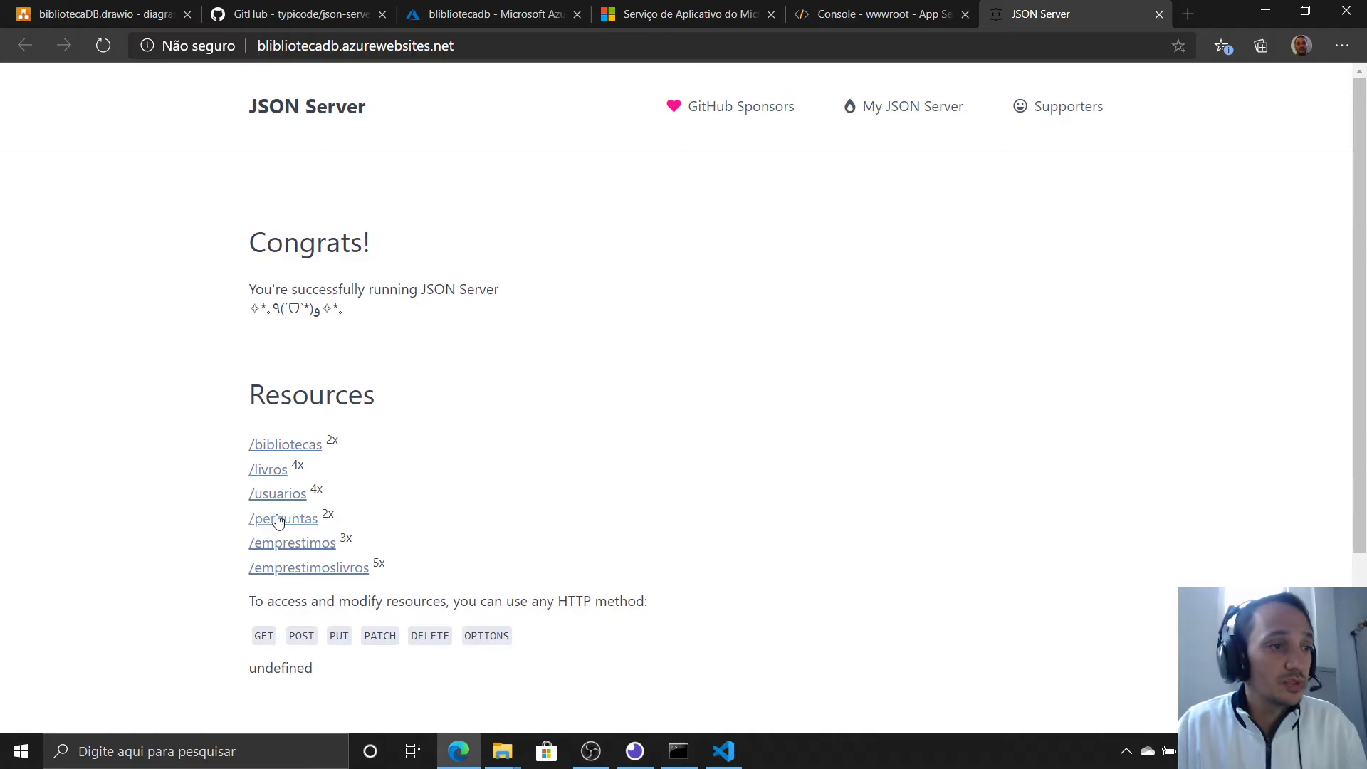
pyautogui.click(311, 446)
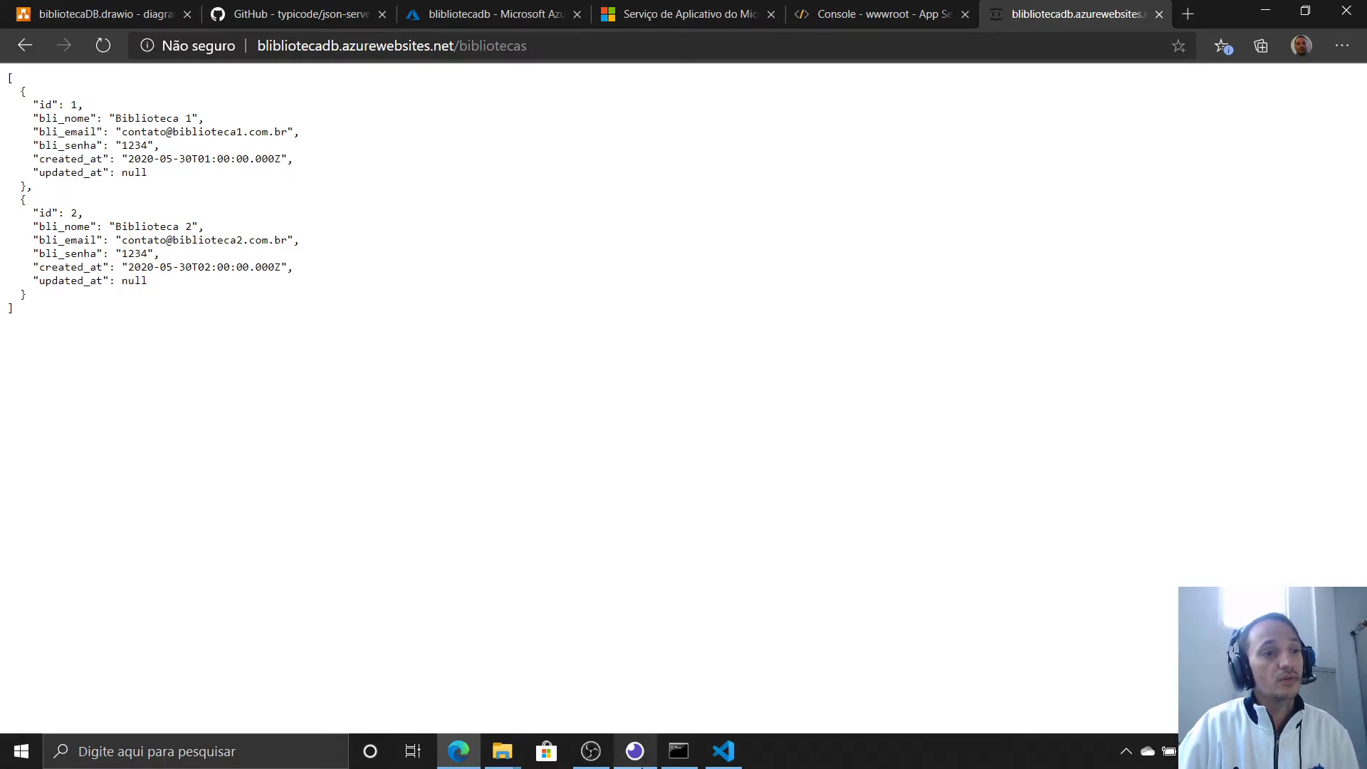
pyautogui.click(644, 761)
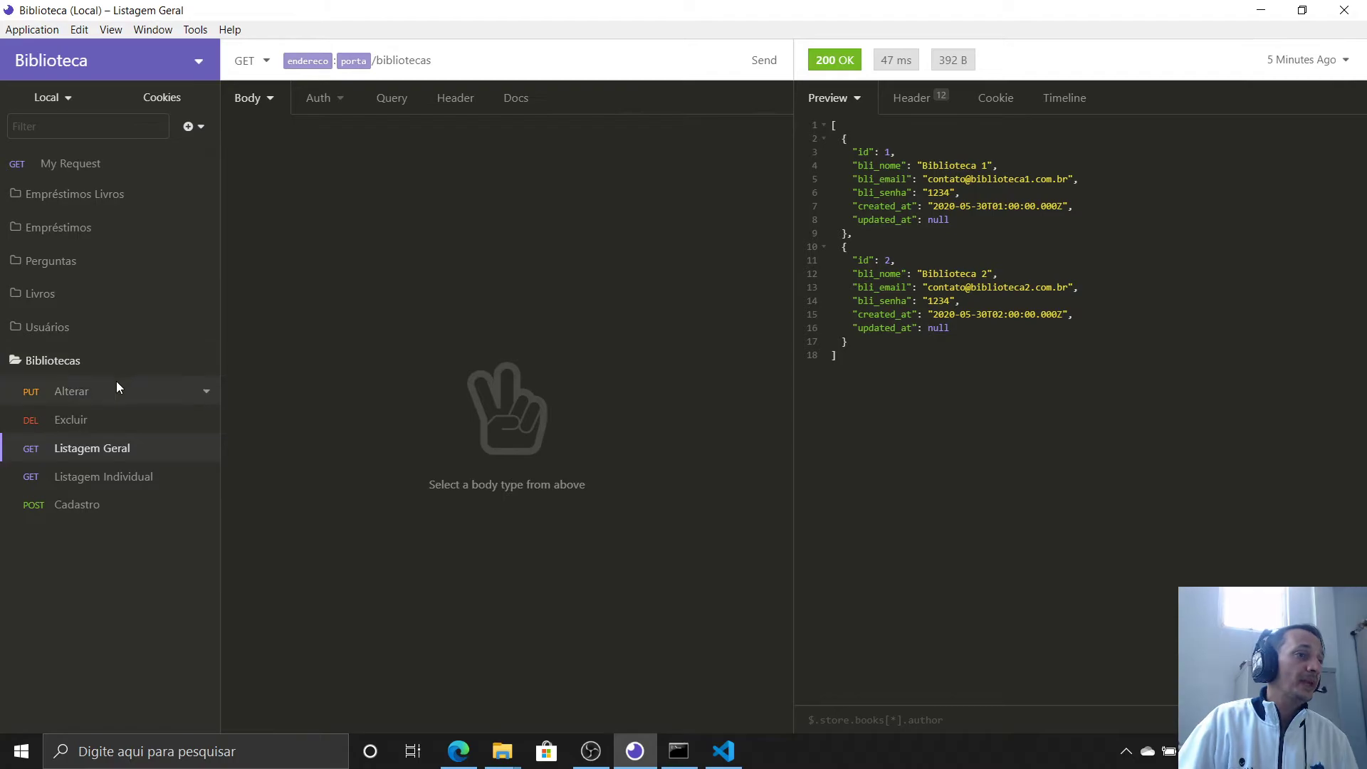
# Open Manage Environments and select the Remoto environment
pyautogui.click(94, 361)
pyautogui.click(50, 98)
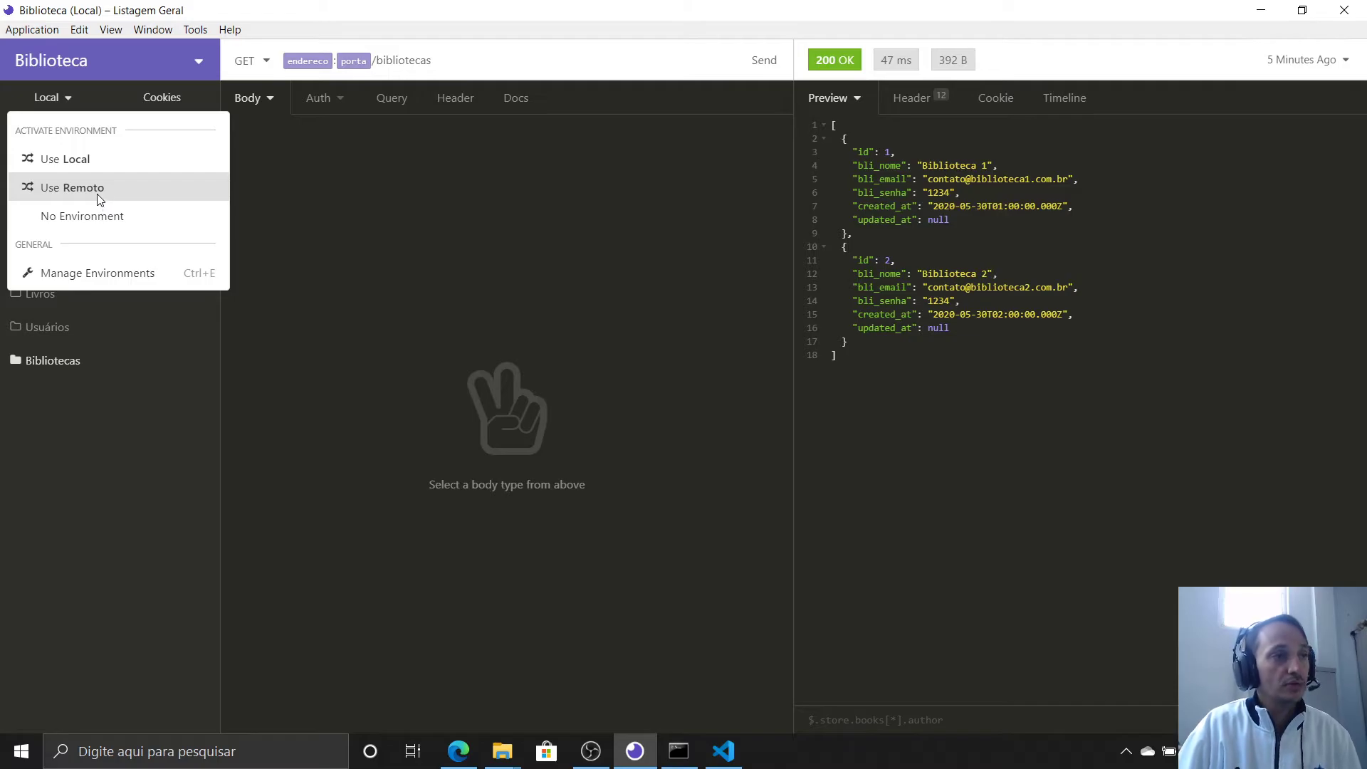
pyautogui.click(126, 276)
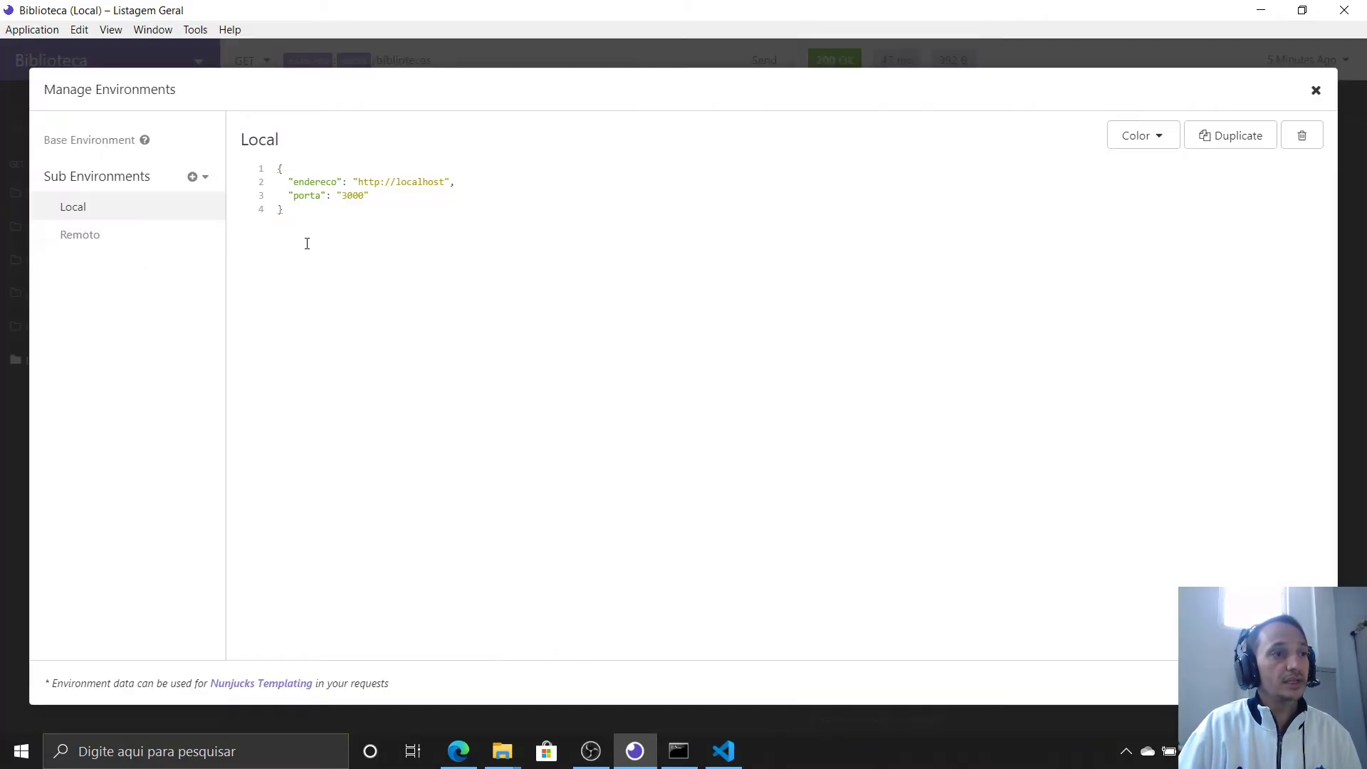
pyautogui.click(140, 234)
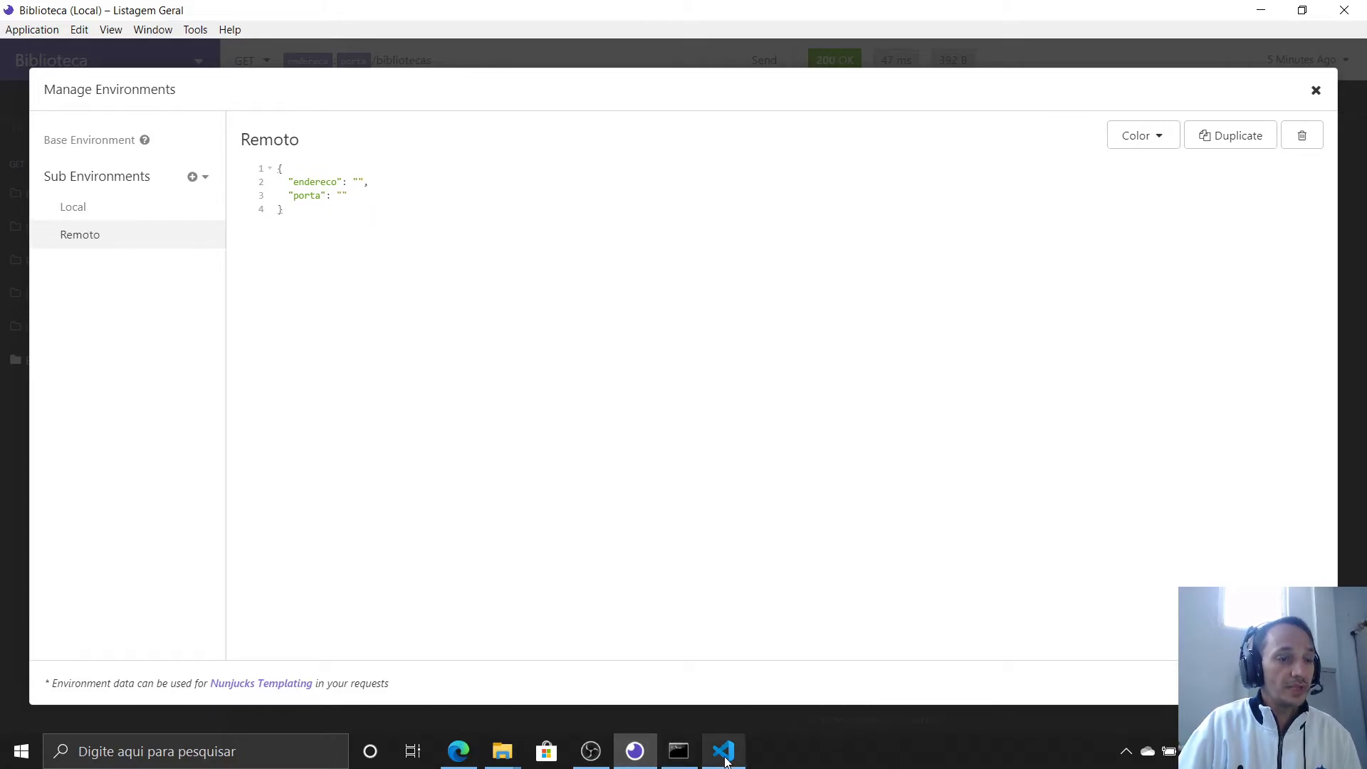
pyautogui.moveTo(459, 751)
pyautogui.click(515, 673)
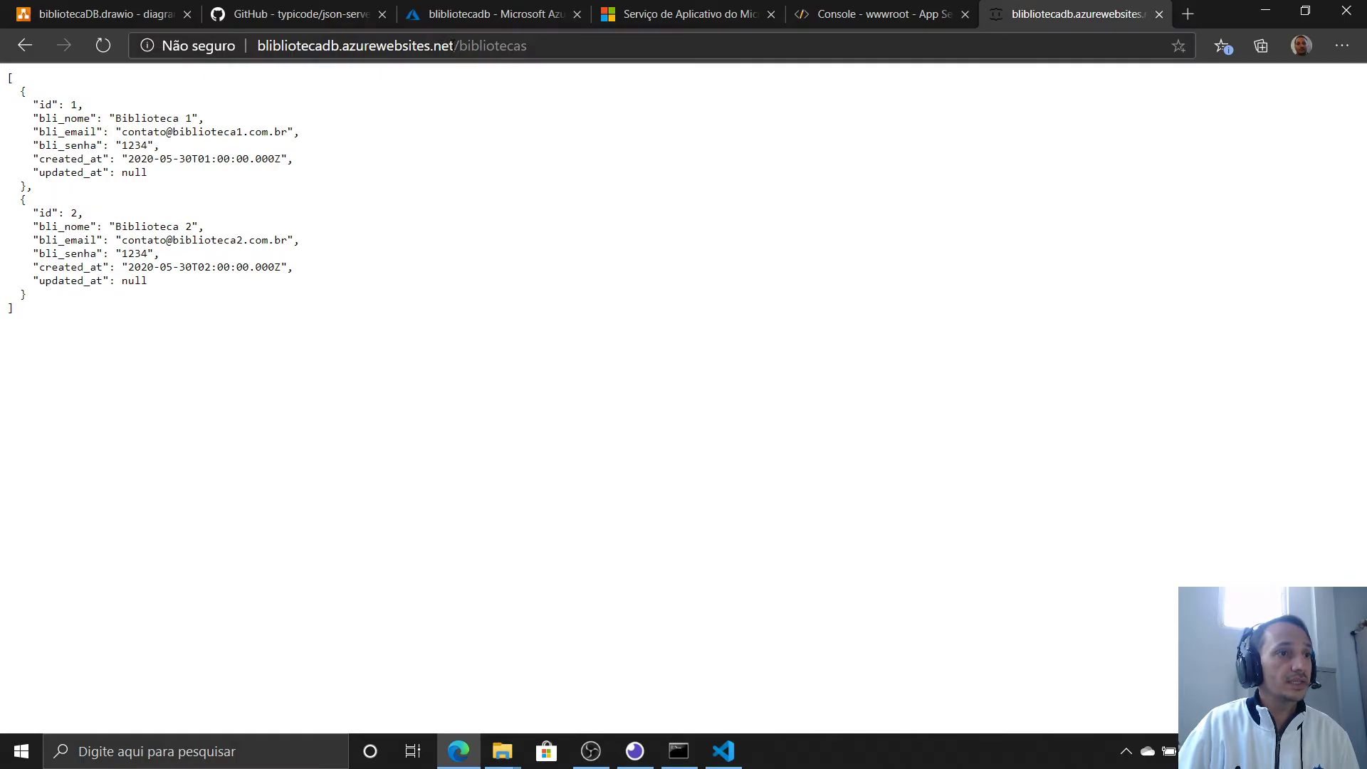
pyautogui.moveTo(455, 45); pyautogui.dragTo(246, 63)
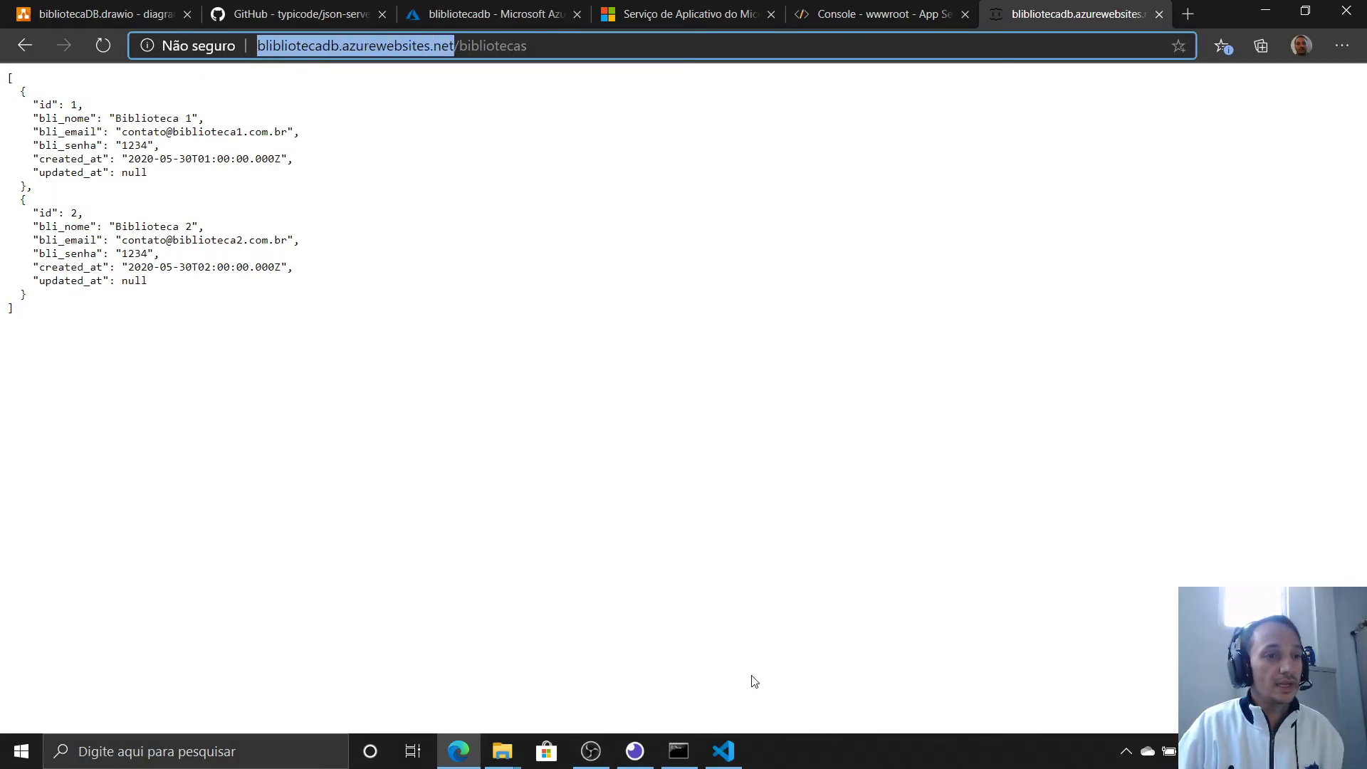
pyautogui.click(634, 751)
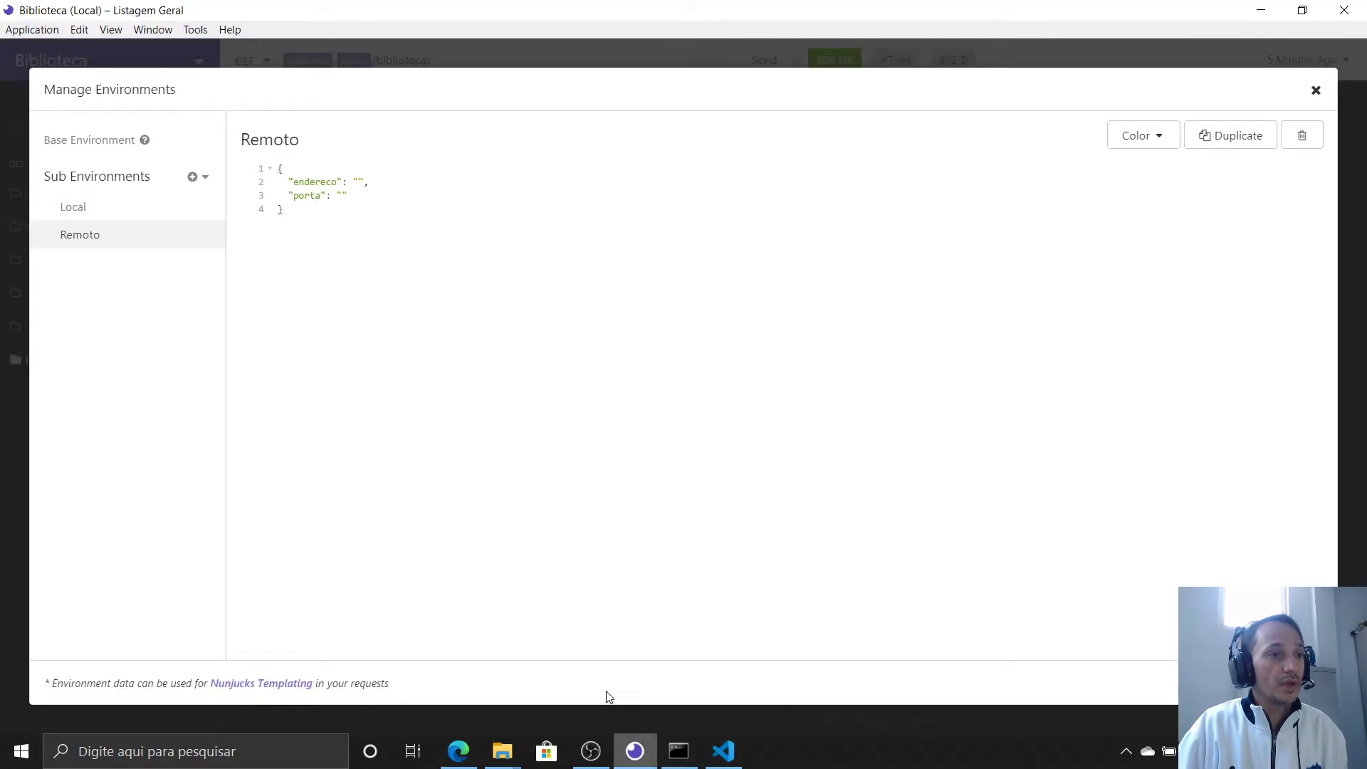
pyautogui.click(357, 181)
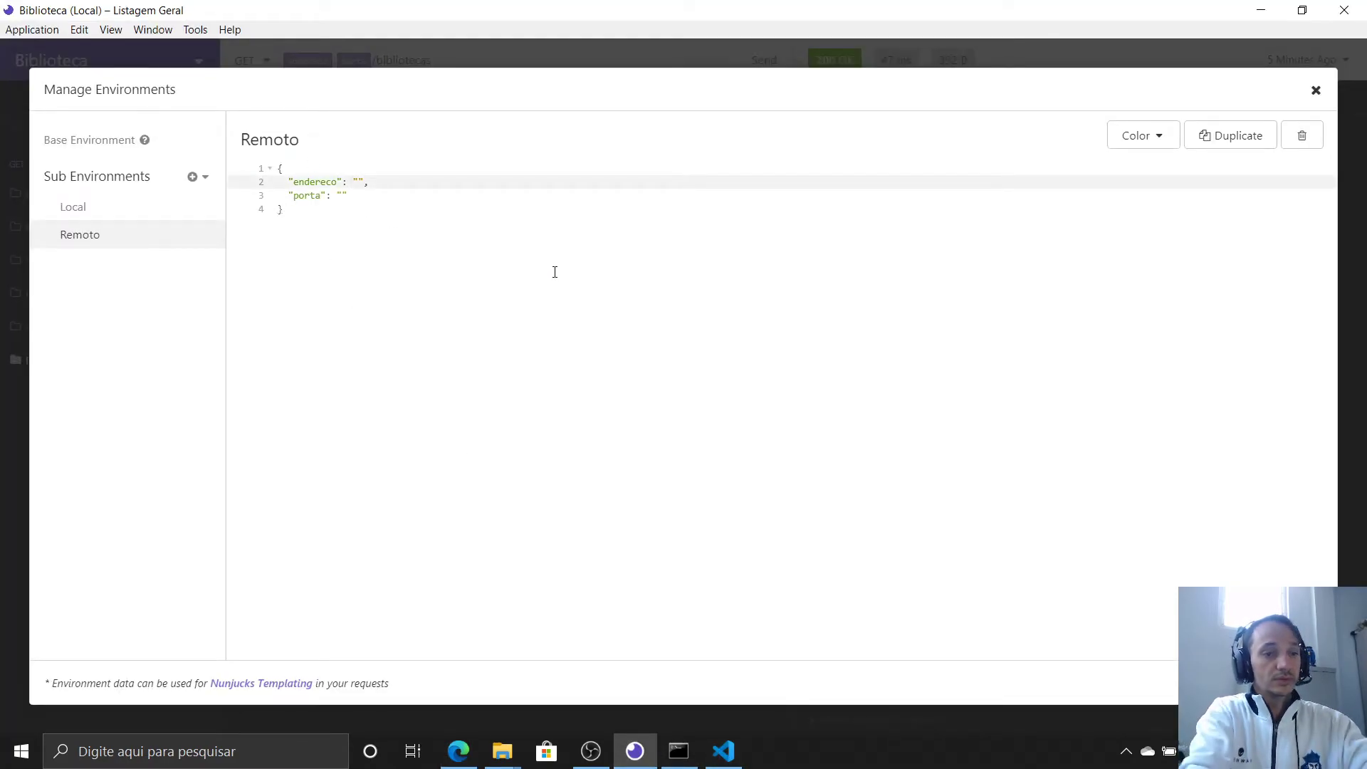
pyautogui.write('http://blibliotecadb.azurewebsites.net/')
pyautogui.press('Down')
pyautogui.press('Left')
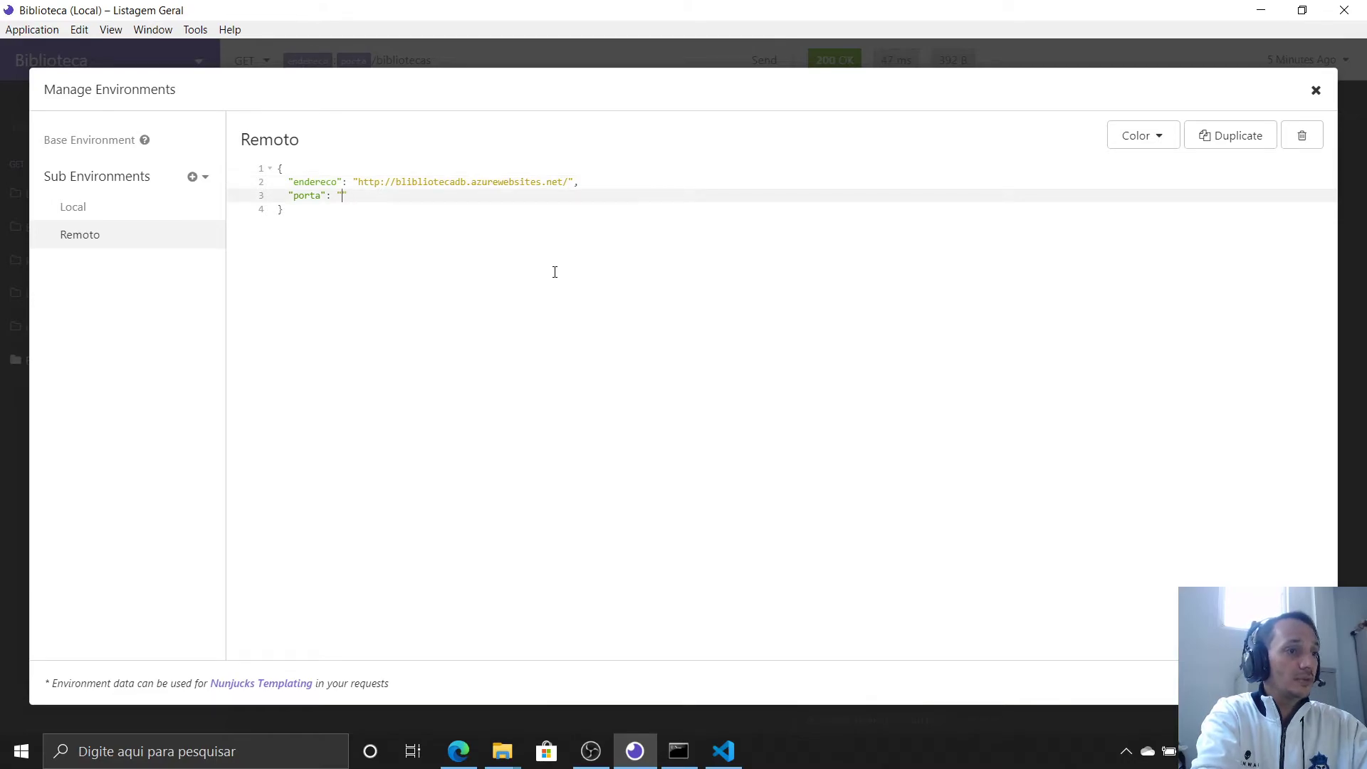
pyautogui.write('3000')
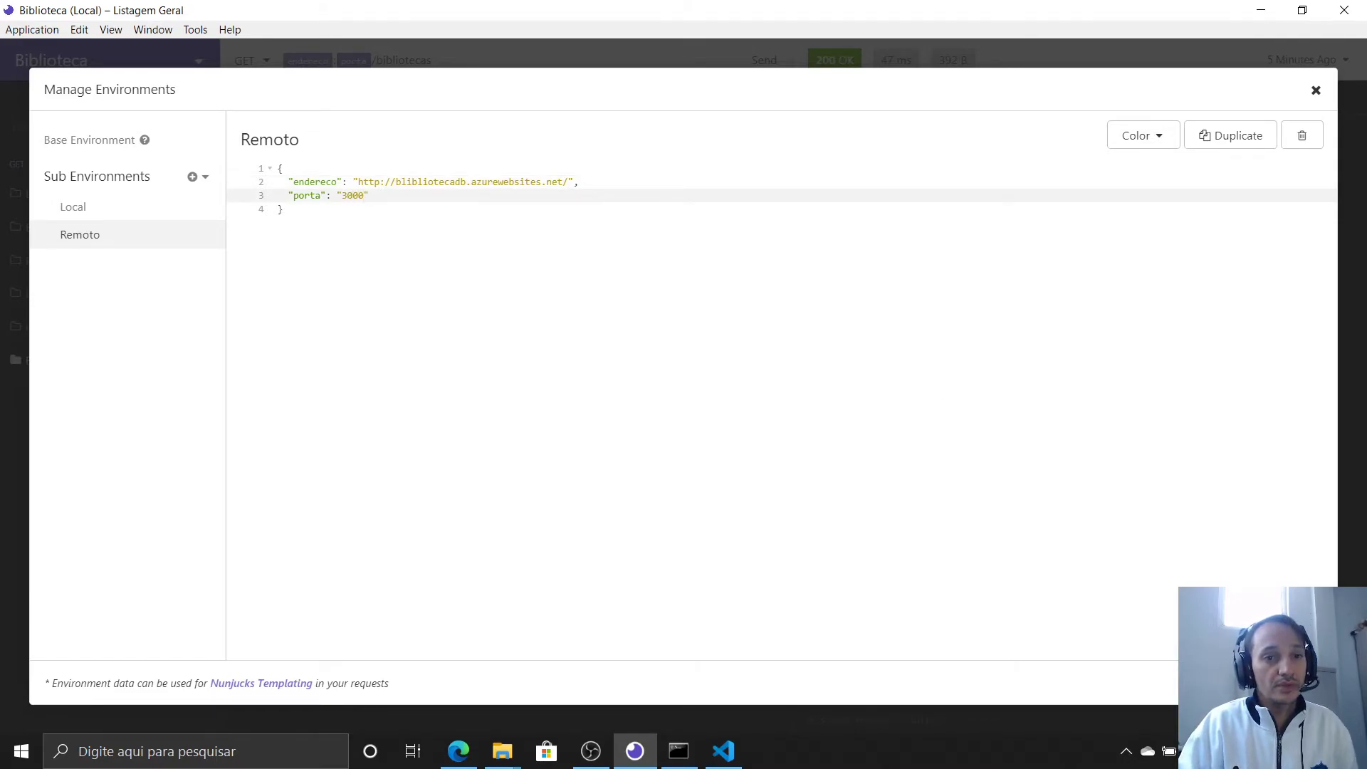
pyautogui.press('Escape')
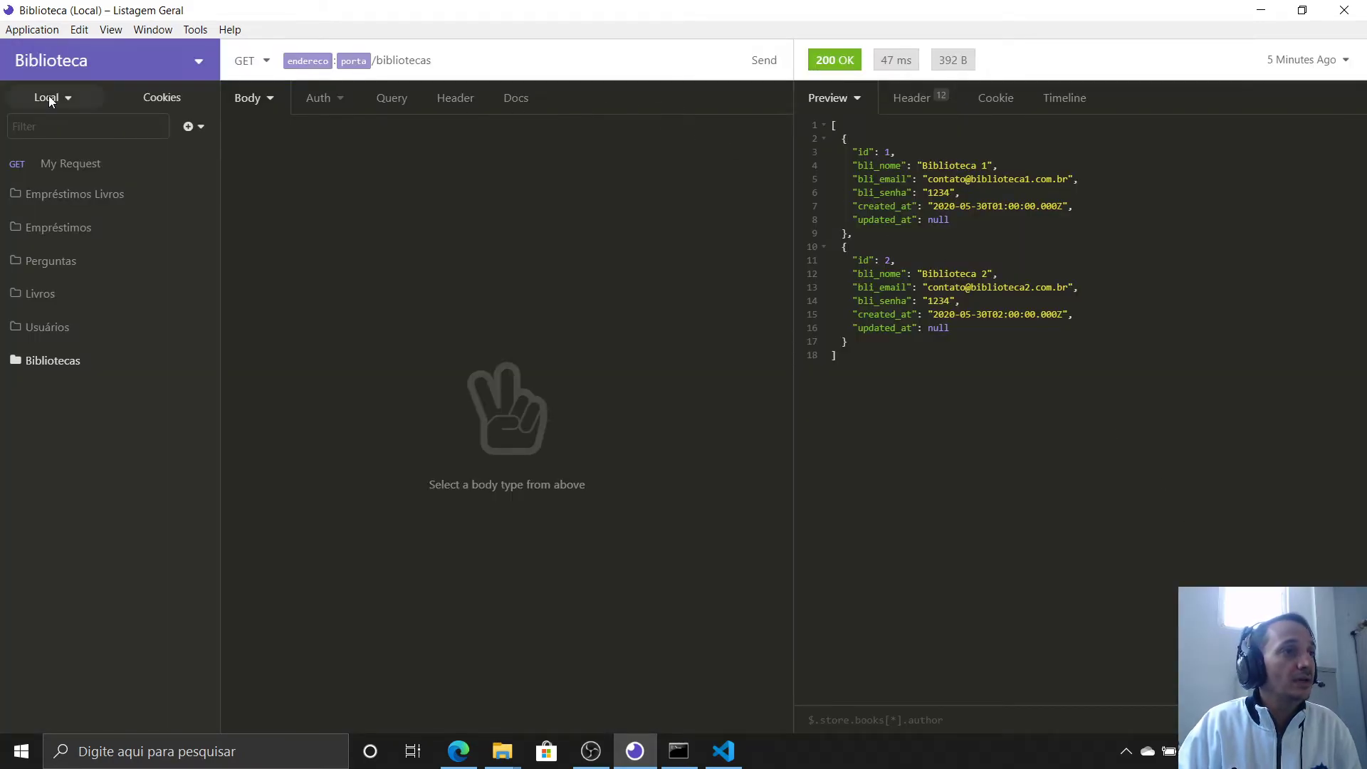
# Switch to the Remoto environment and send the Listagem Geral request
pyautogui.click(48, 96)
pyautogui.click(82, 191)
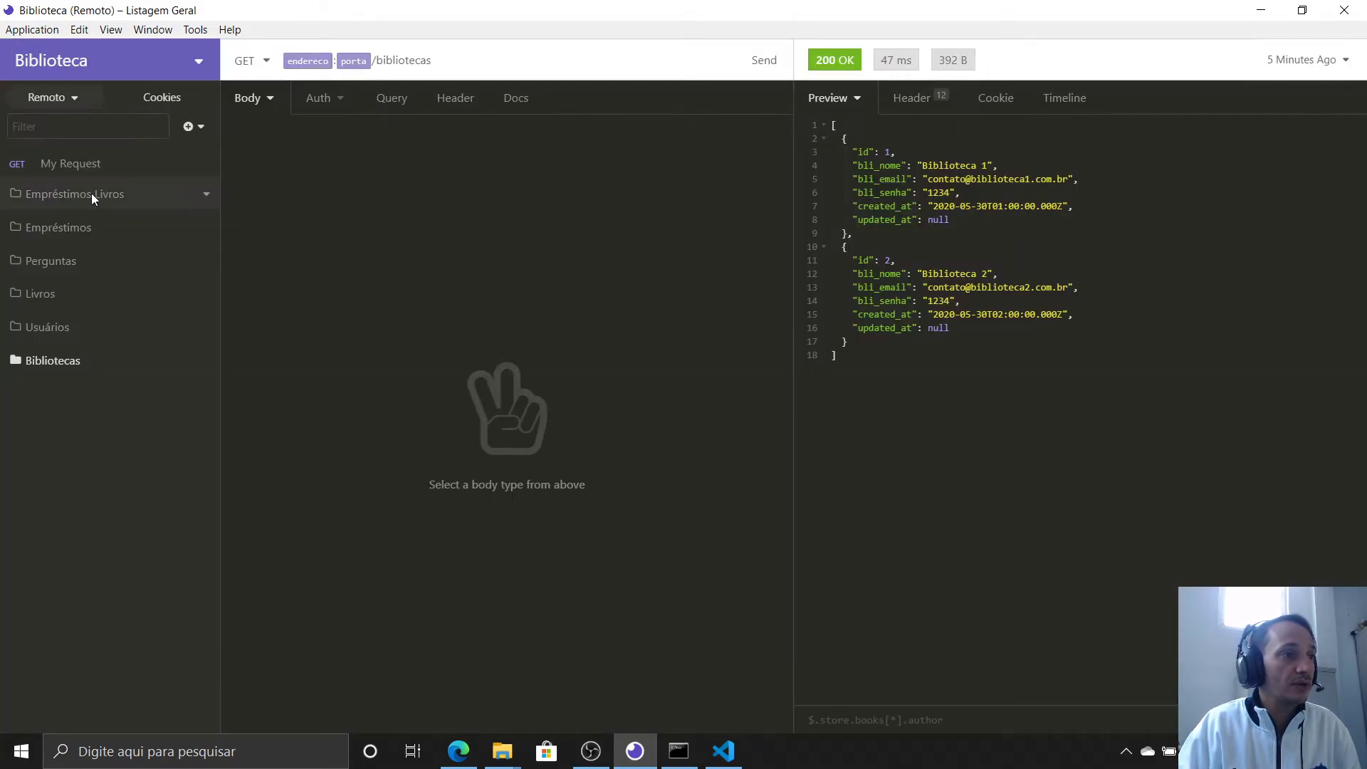
pyautogui.click(63, 361)
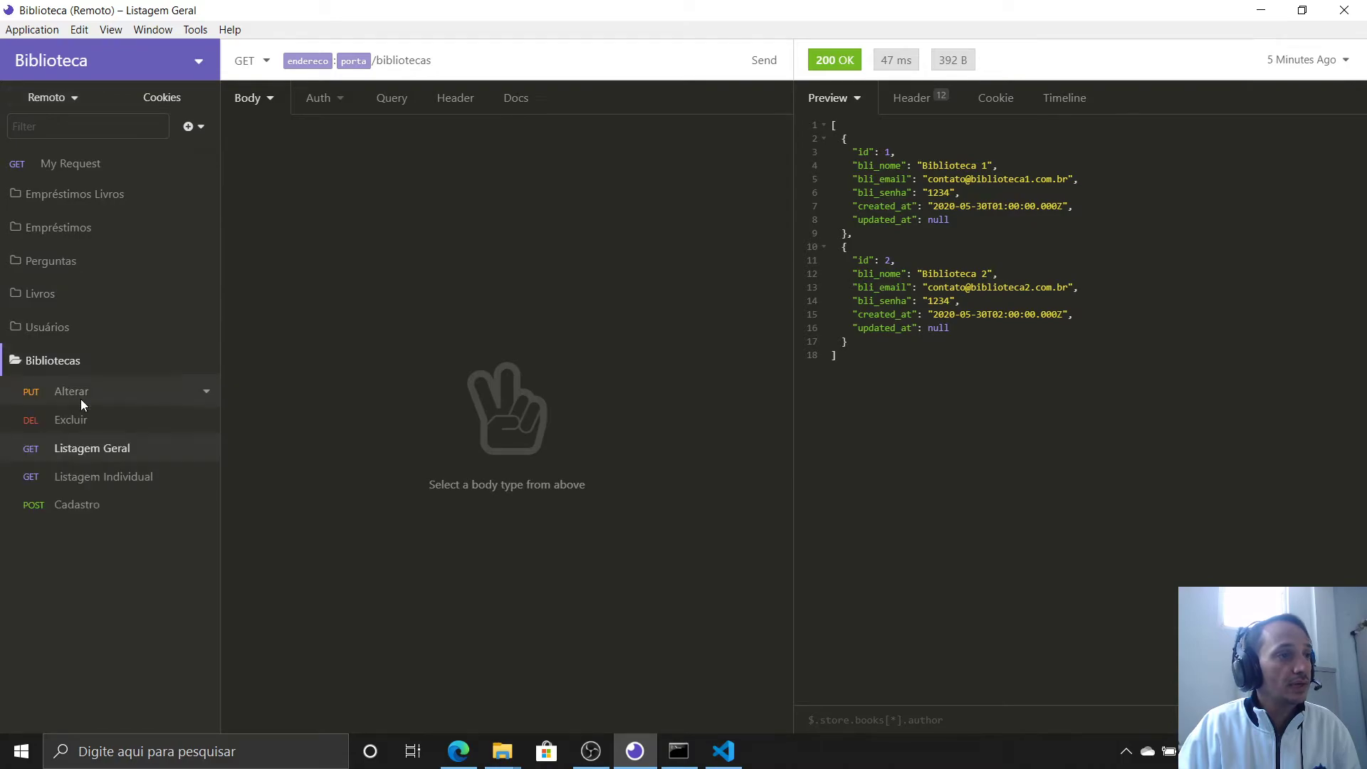
pyautogui.click(128, 450)
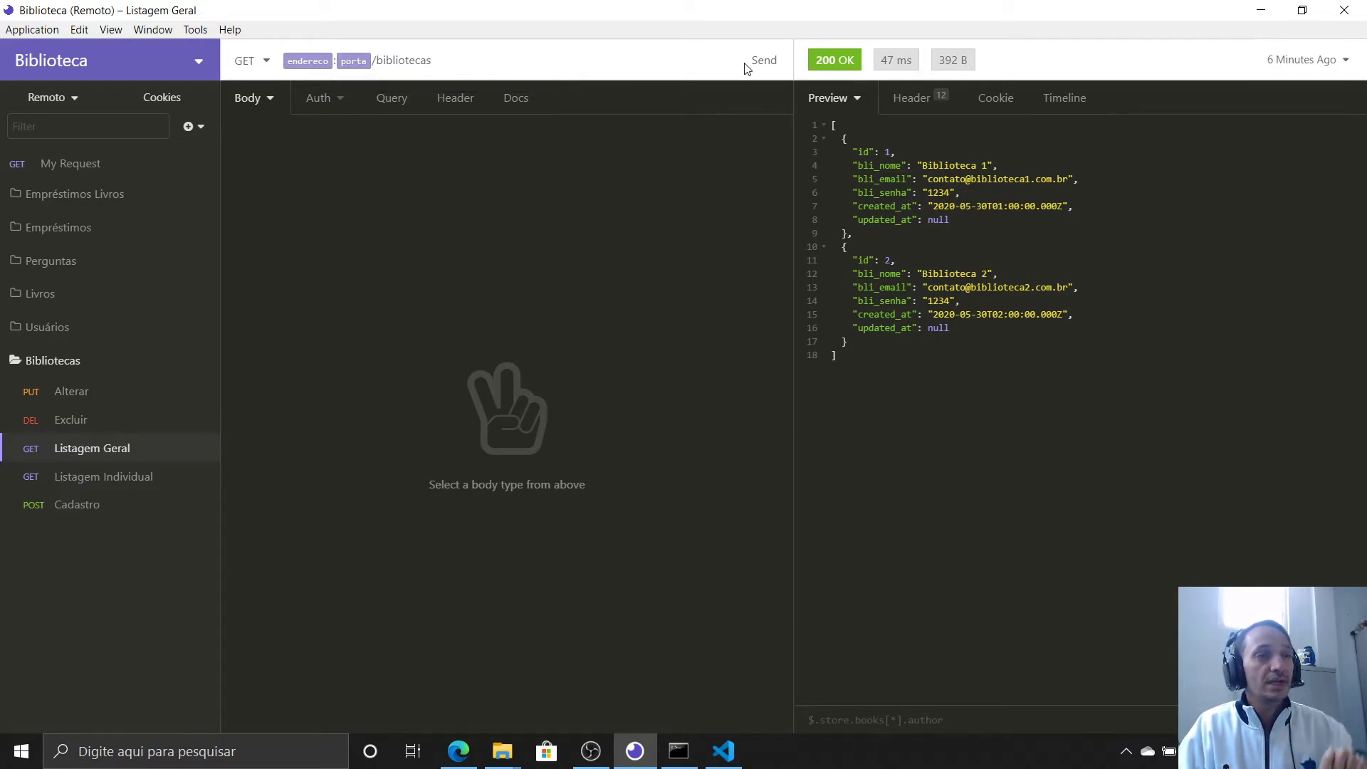
pyautogui.click(765, 66)
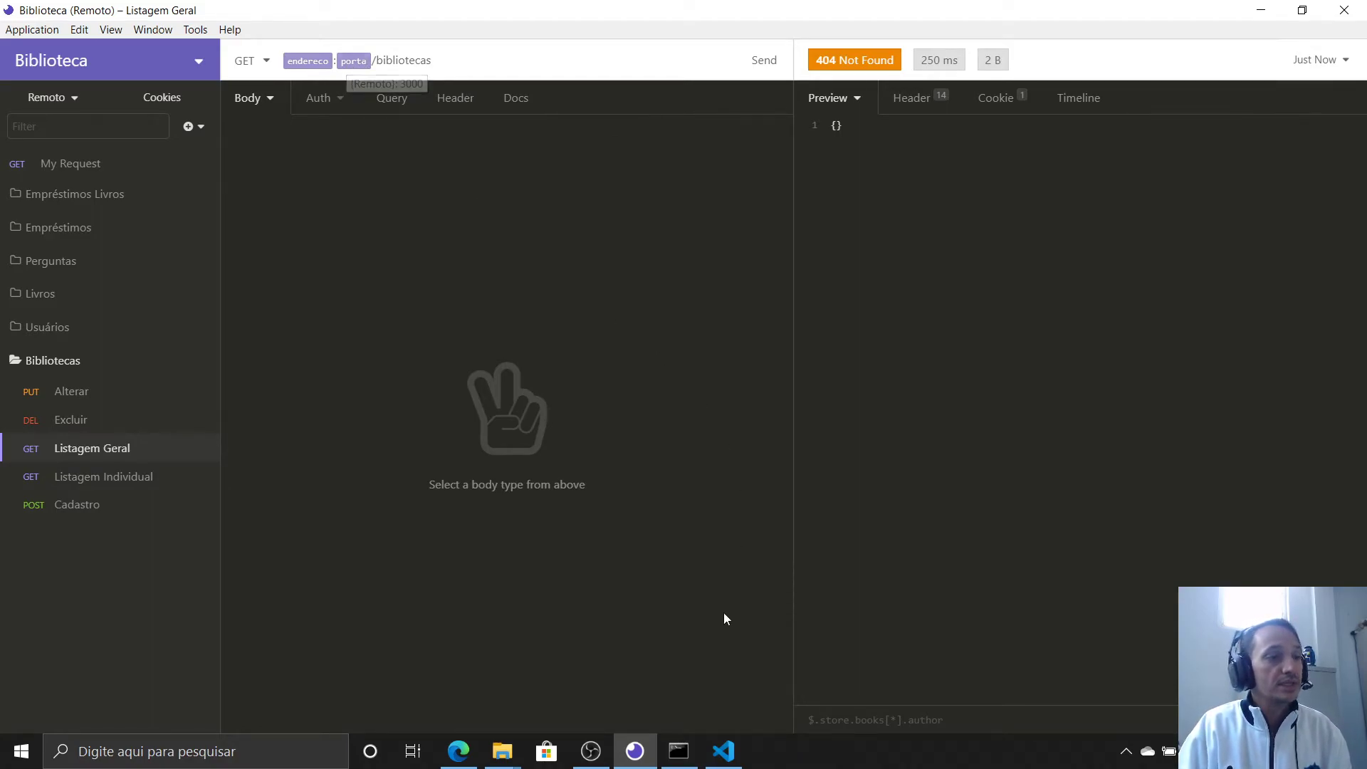
pyautogui.moveTo(503, 750)
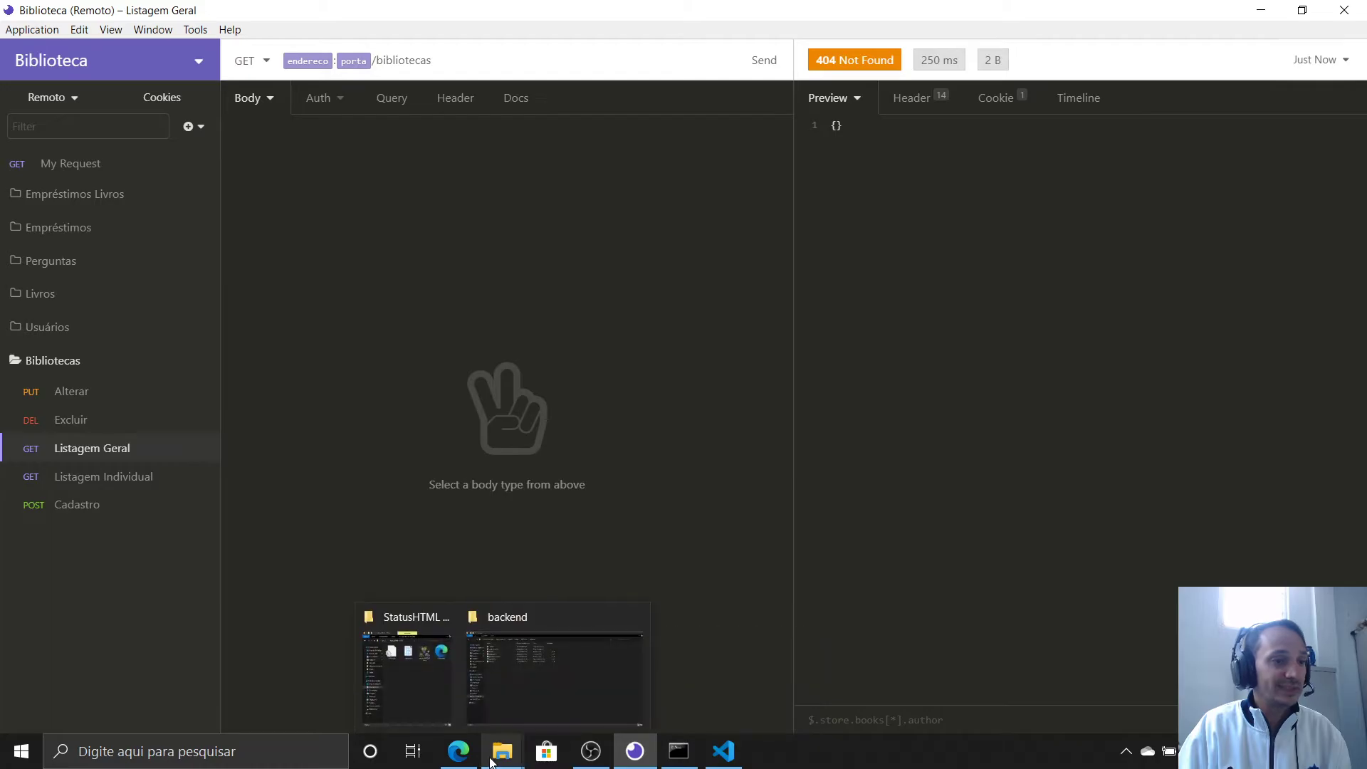
pyautogui.click(458, 751)
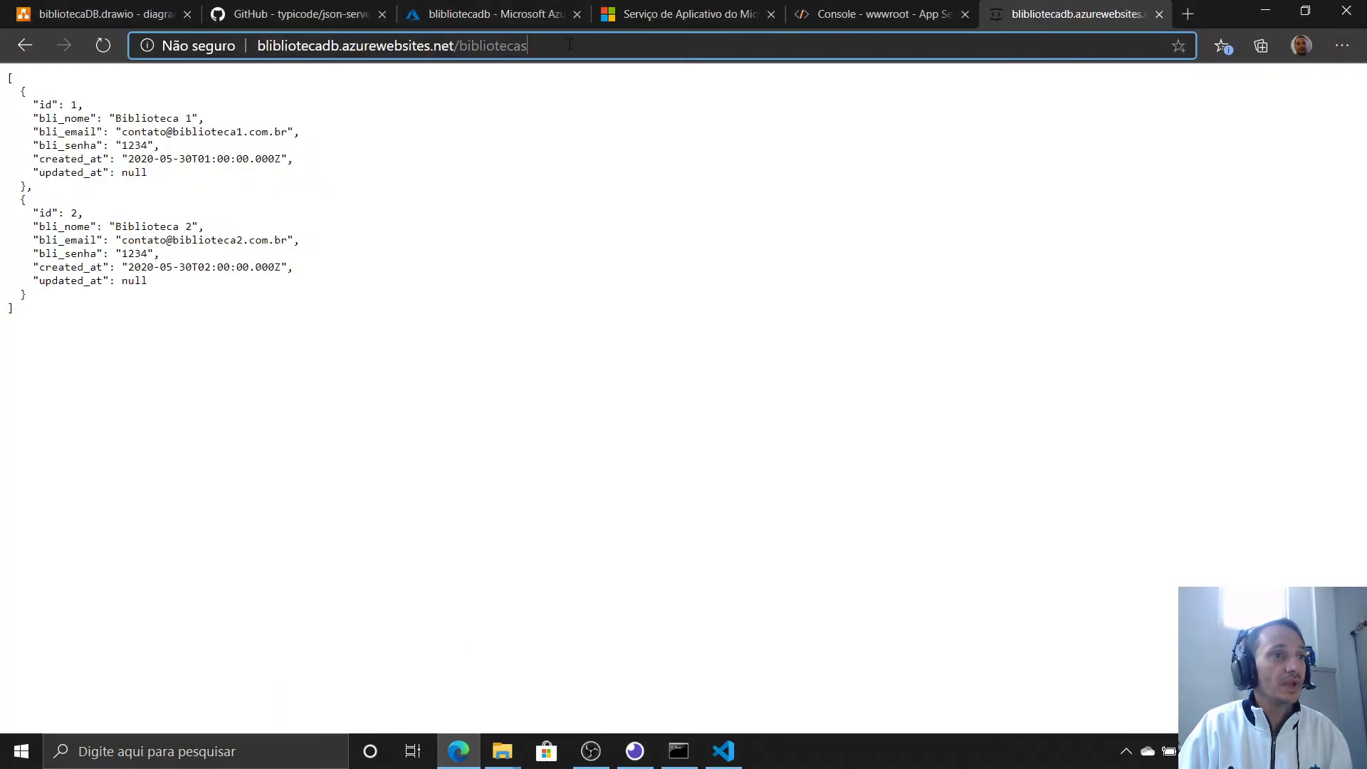
pyautogui.moveTo(577, 40); pyautogui.dragTo(255, 46)
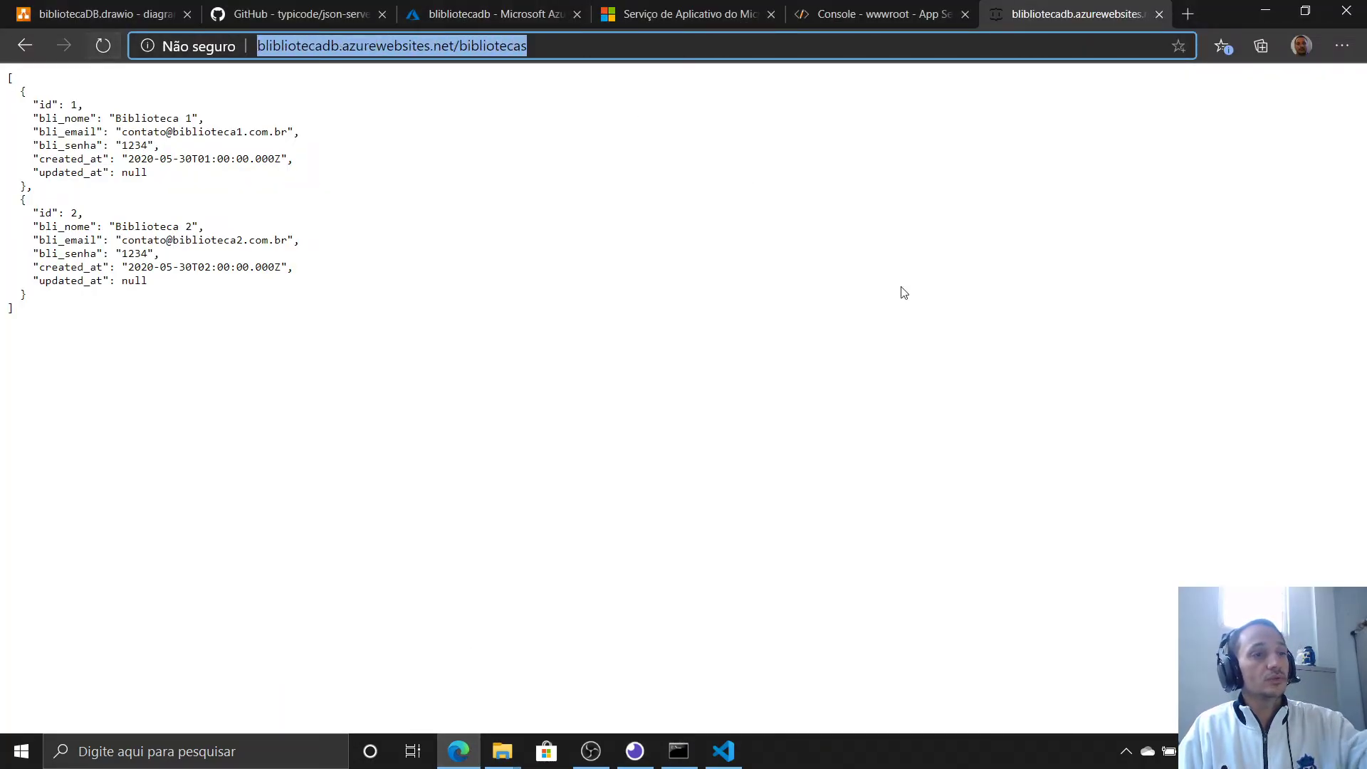
pyautogui.click(634, 751)
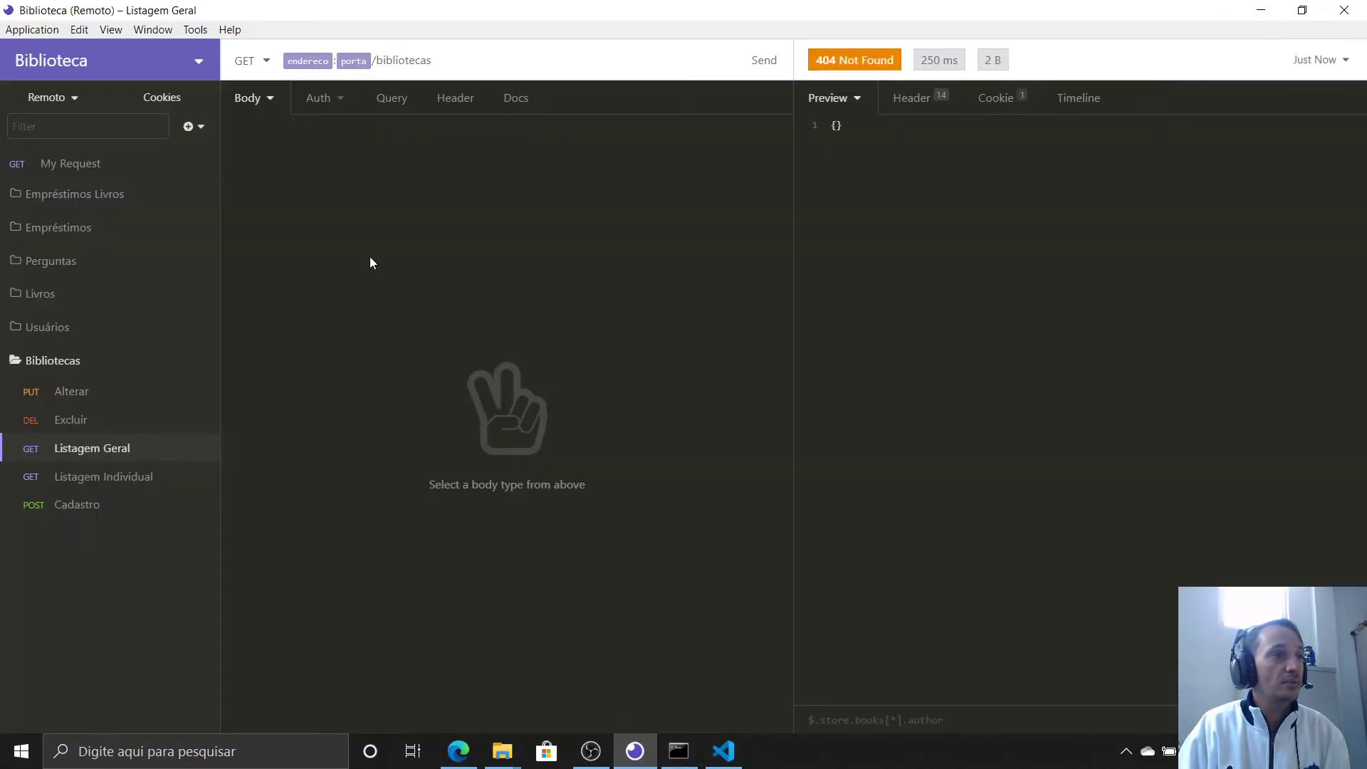
pyautogui.click(191, 125)
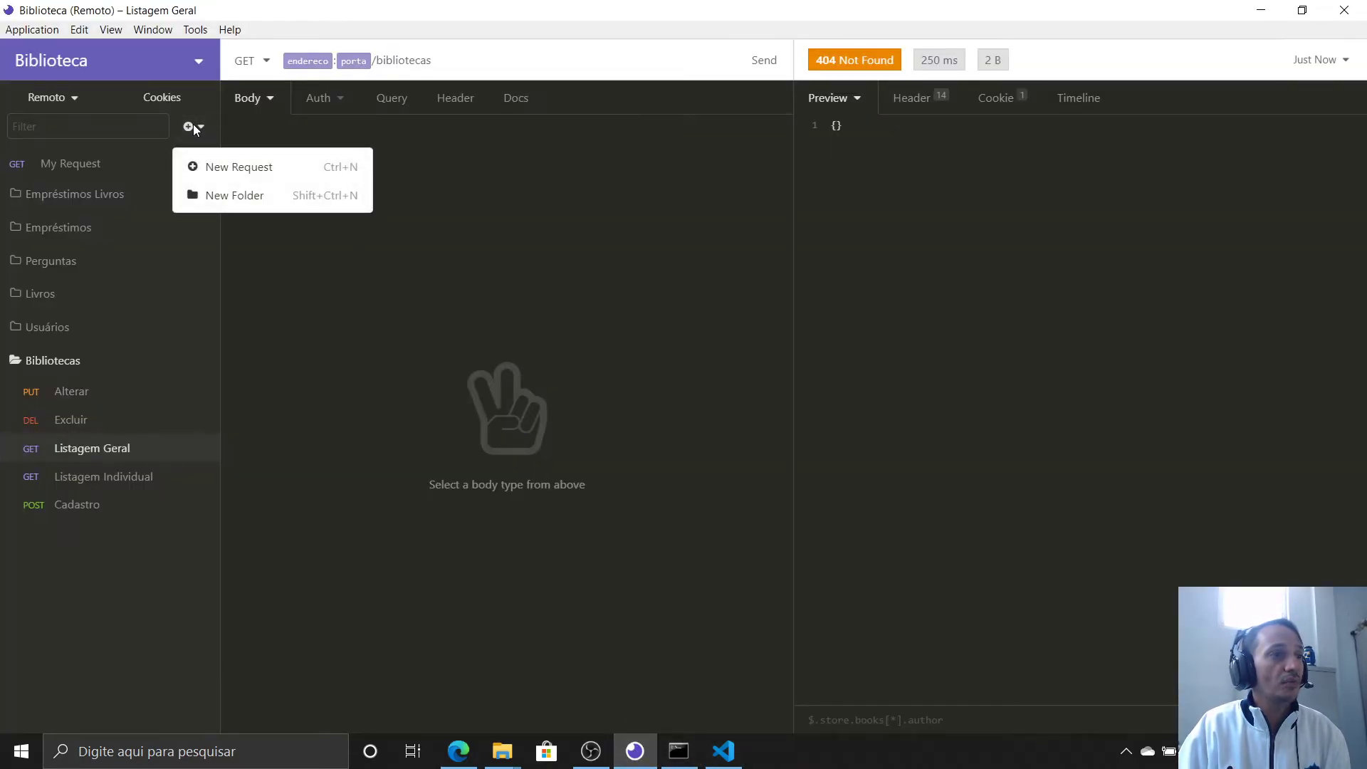
pyautogui.click(260, 164)
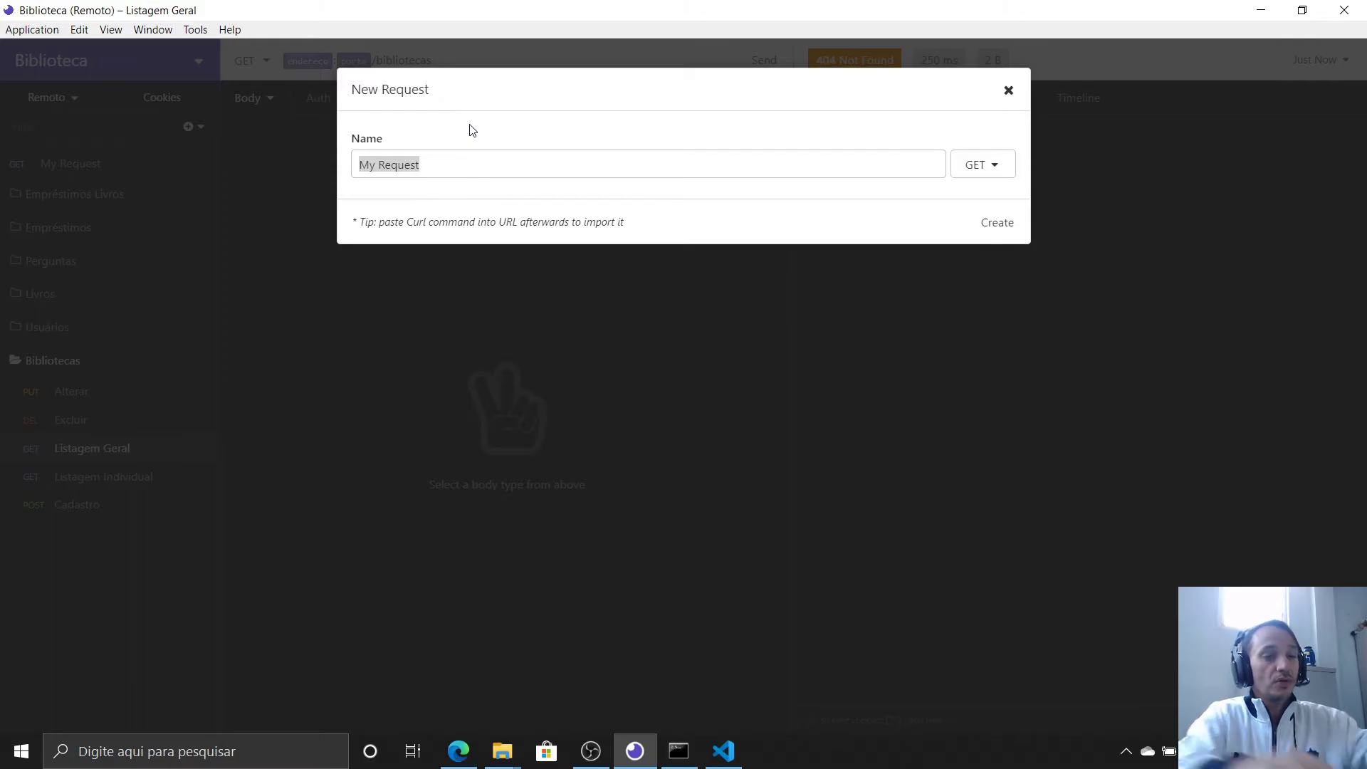
pyautogui.write('Teste')
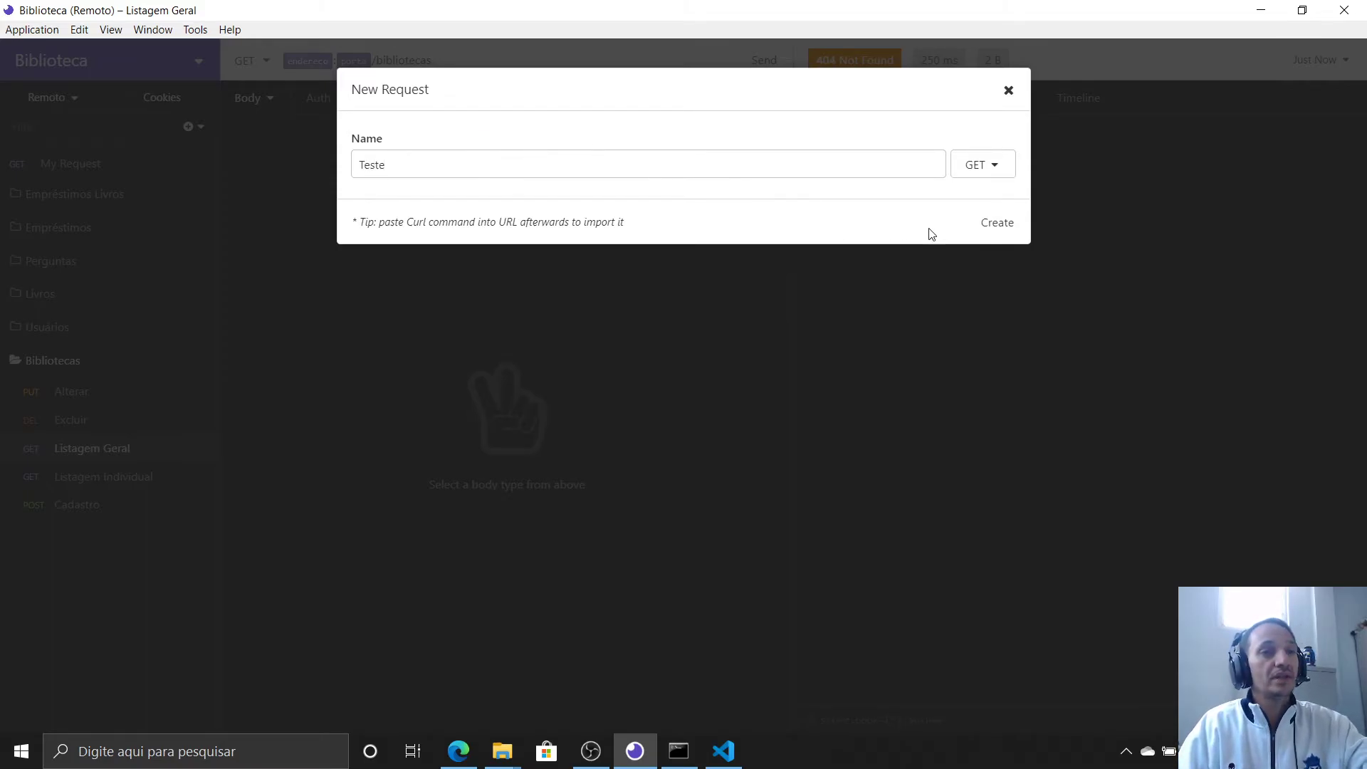
pyautogui.click(1016, 221)
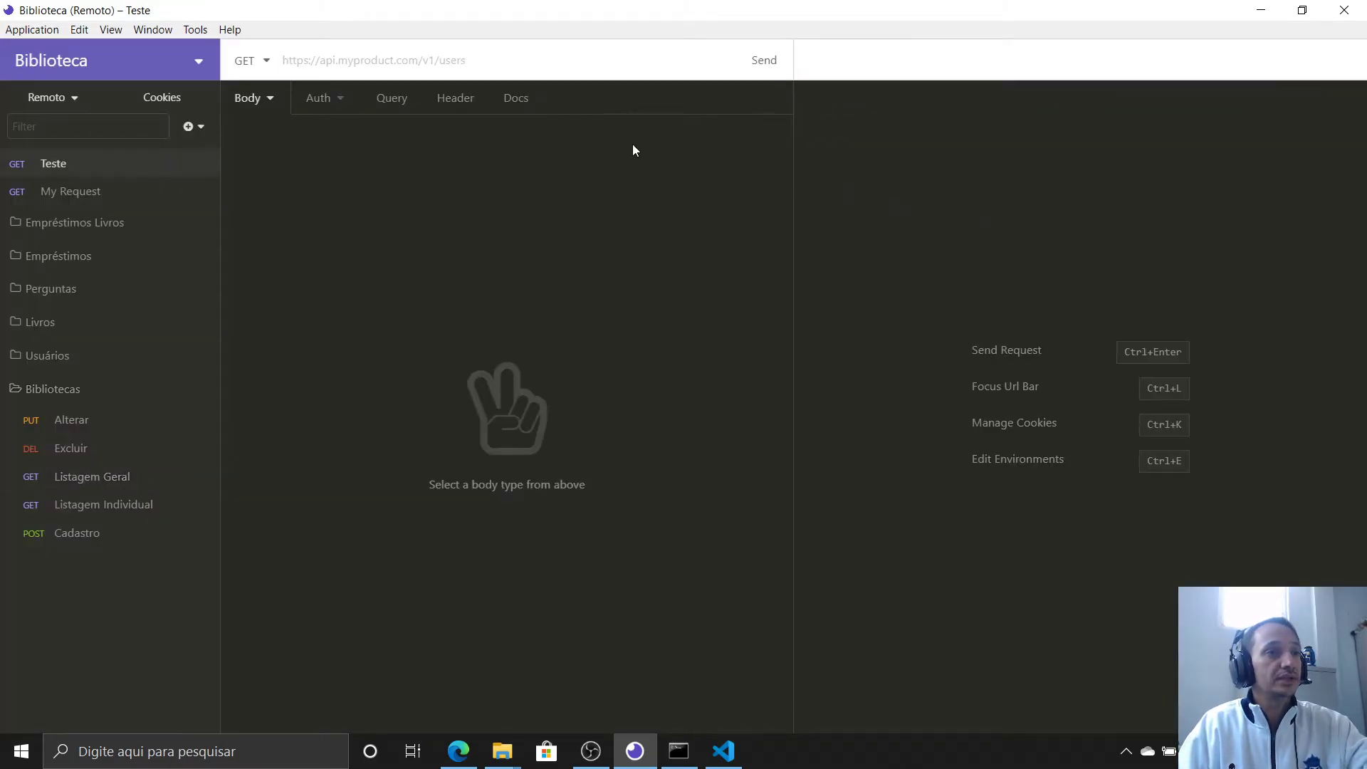
pyautogui.click(547, 55)
pyautogui.write('http://blibliotecadb.azurewebsites.net/bibliotecas')
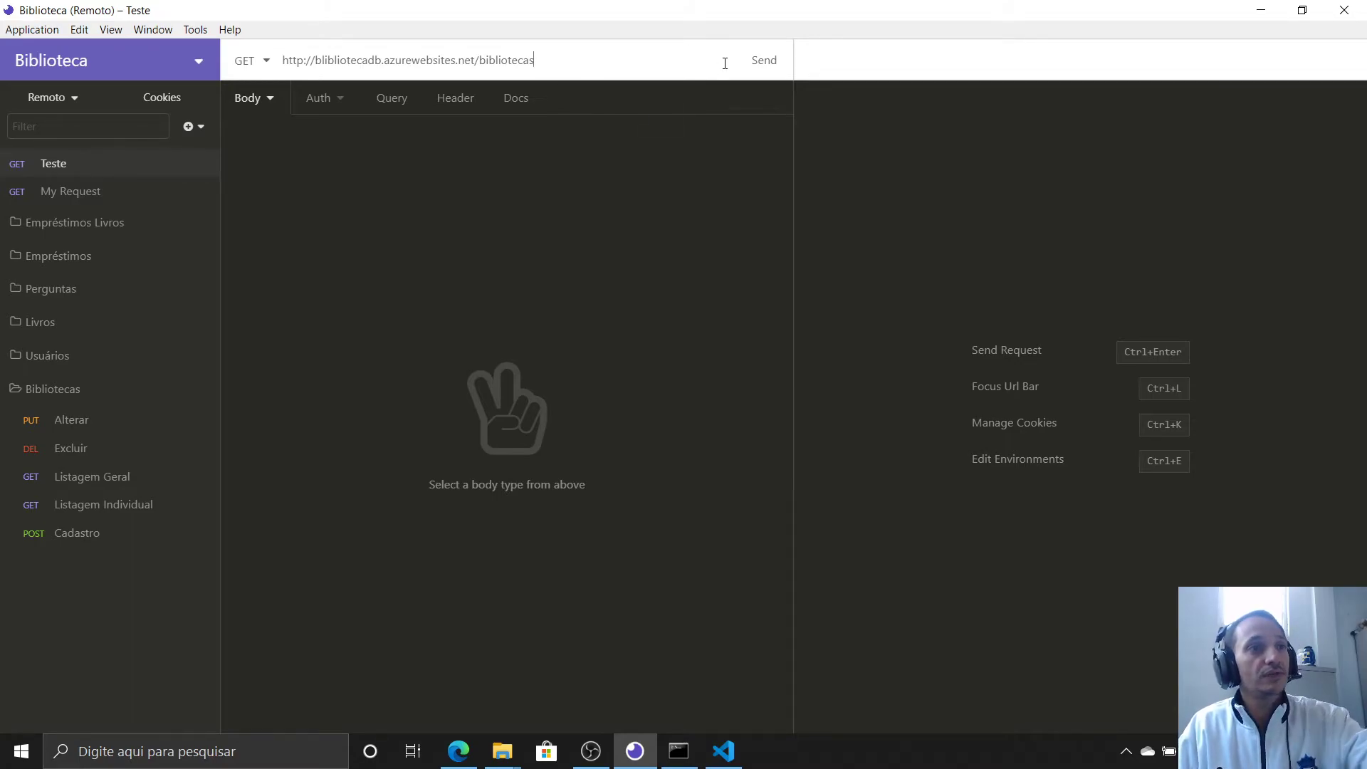
pyautogui.click(762, 60)
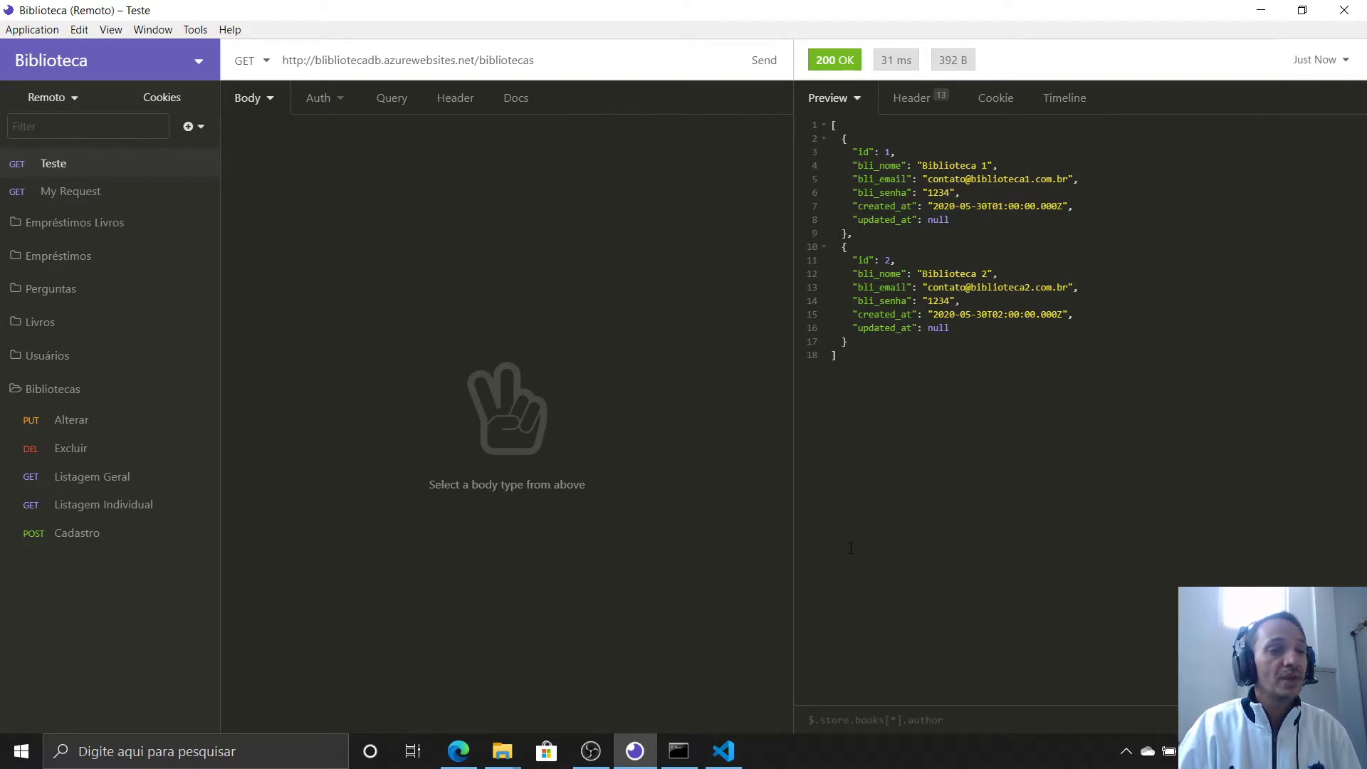
pyautogui.moveTo(634, 751)
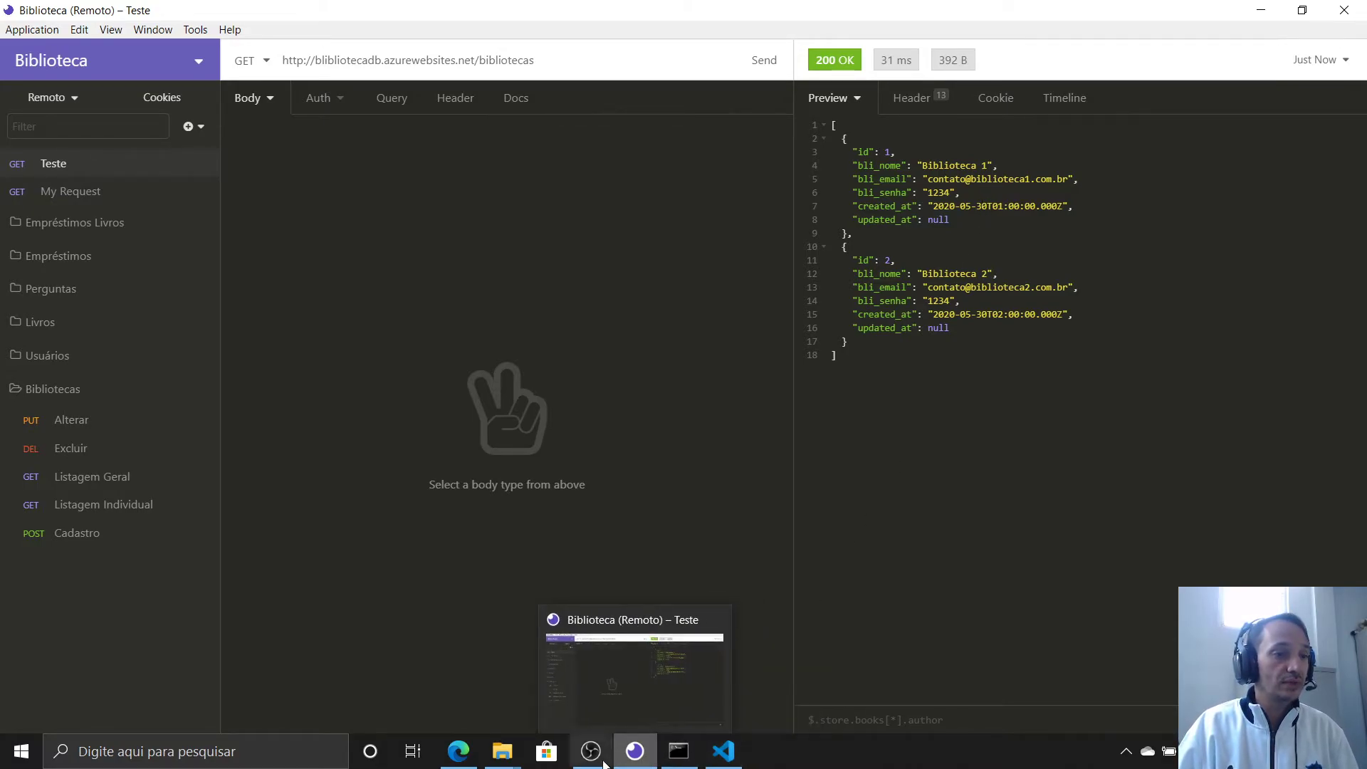
# Close Edge's raw JSON, Console - wwwroot and Serviço de Aplicativo tabs
pyautogui.click(459, 751)
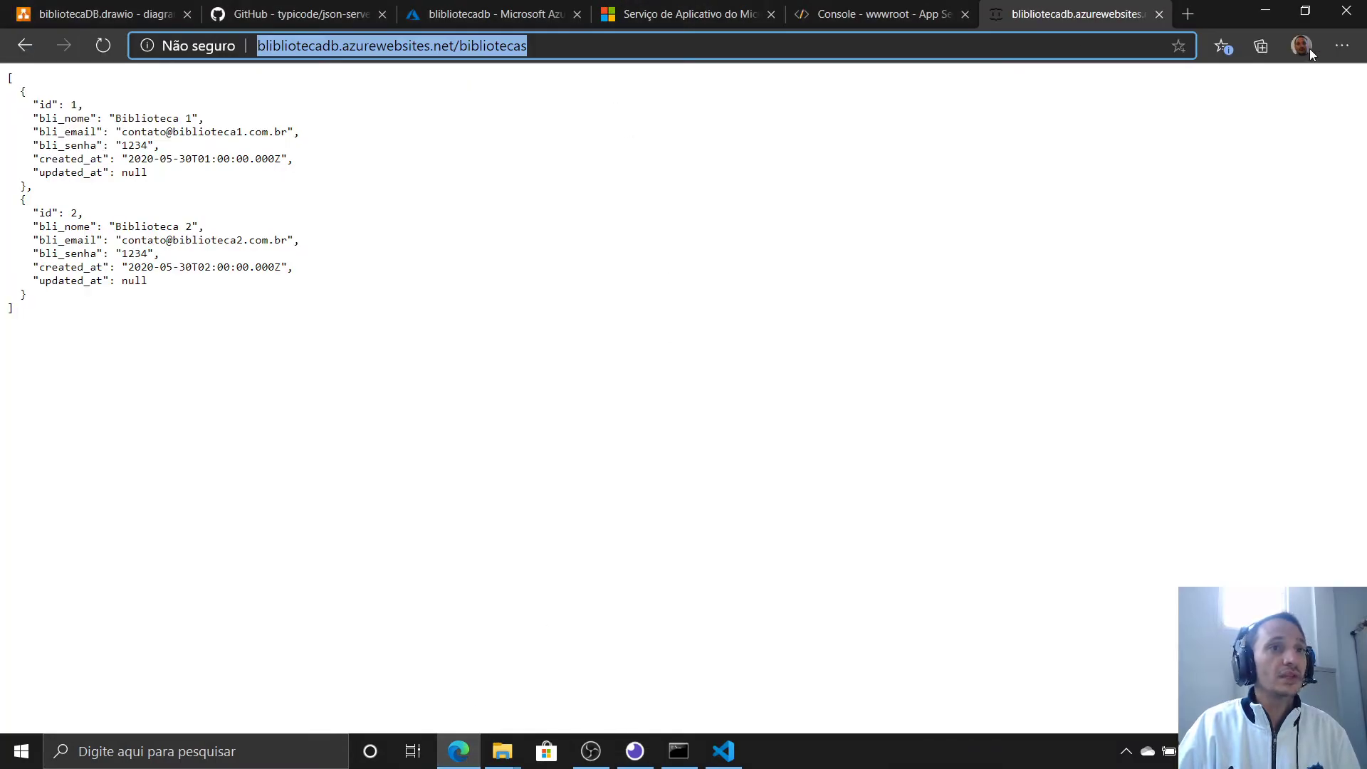
pyautogui.click(1159, 15)
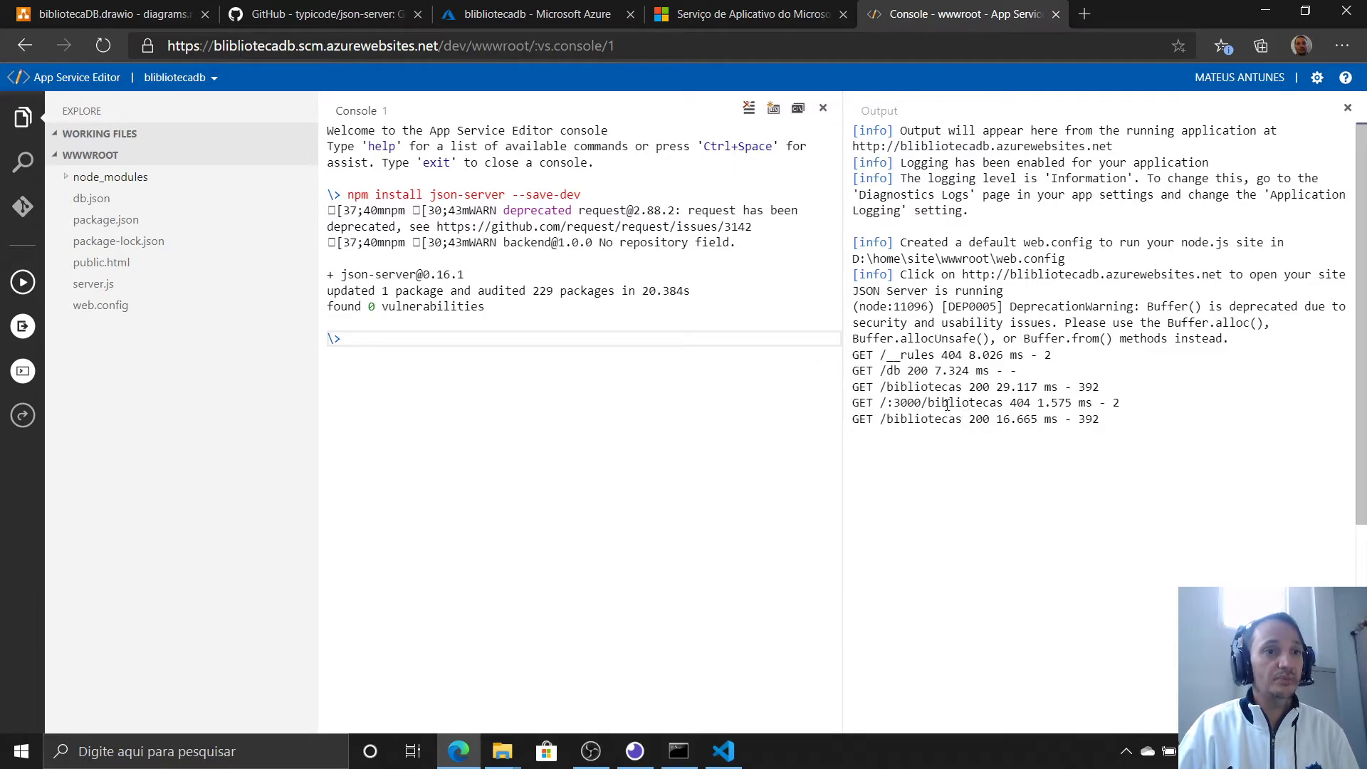
pyautogui.click(1056, 15)
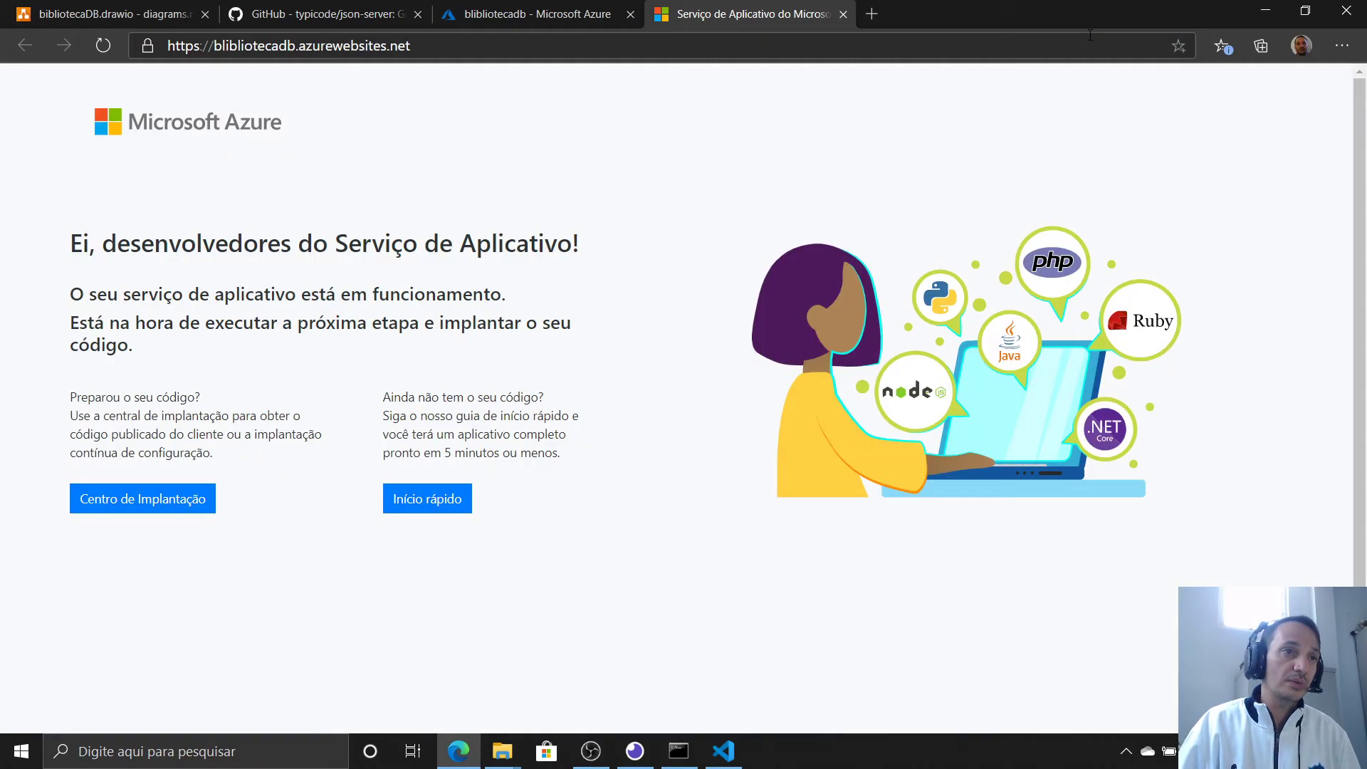
pyautogui.click(843, 14)
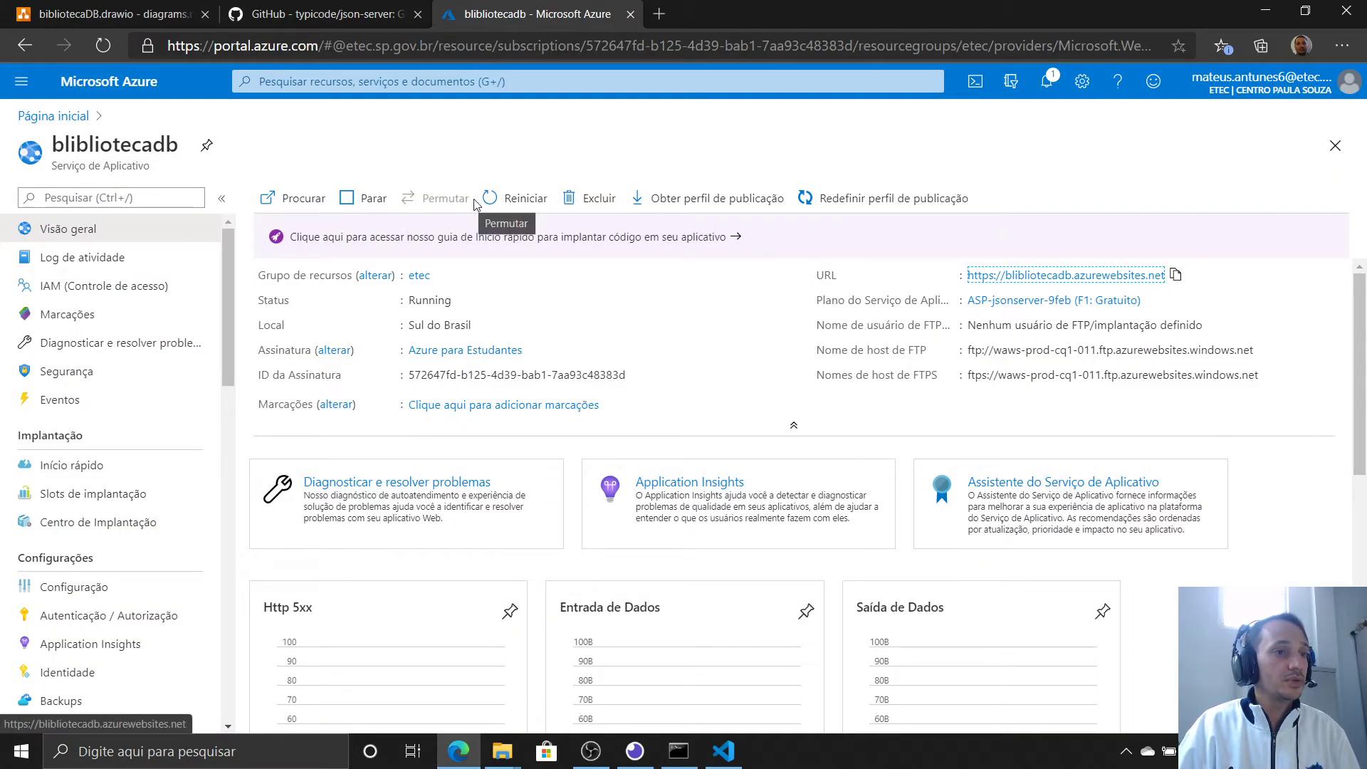
# Restart blibliotecadb with Reiniciar, confirming with Sim, and wait for the success notice
pyautogui.click(525, 200)
pyautogui.click(289, 306)
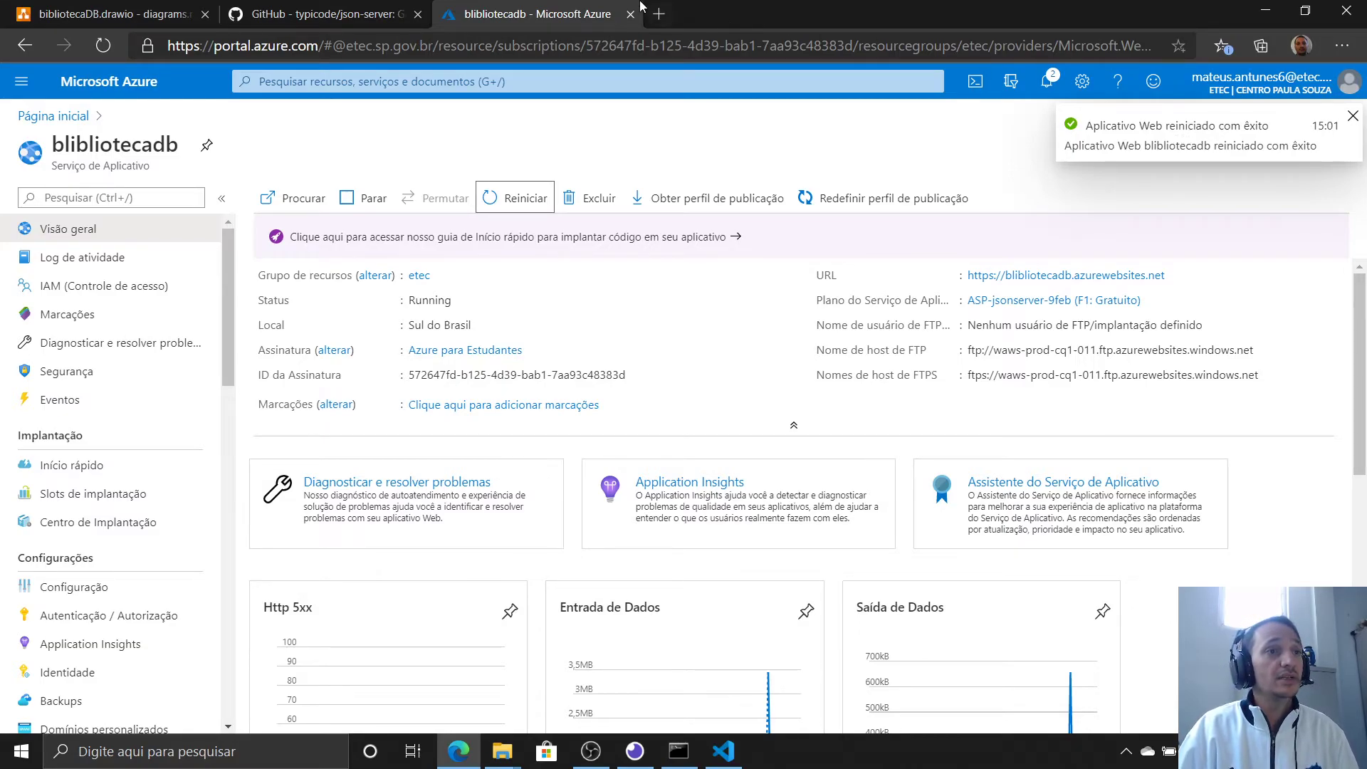
pyautogui.click(635, 752)
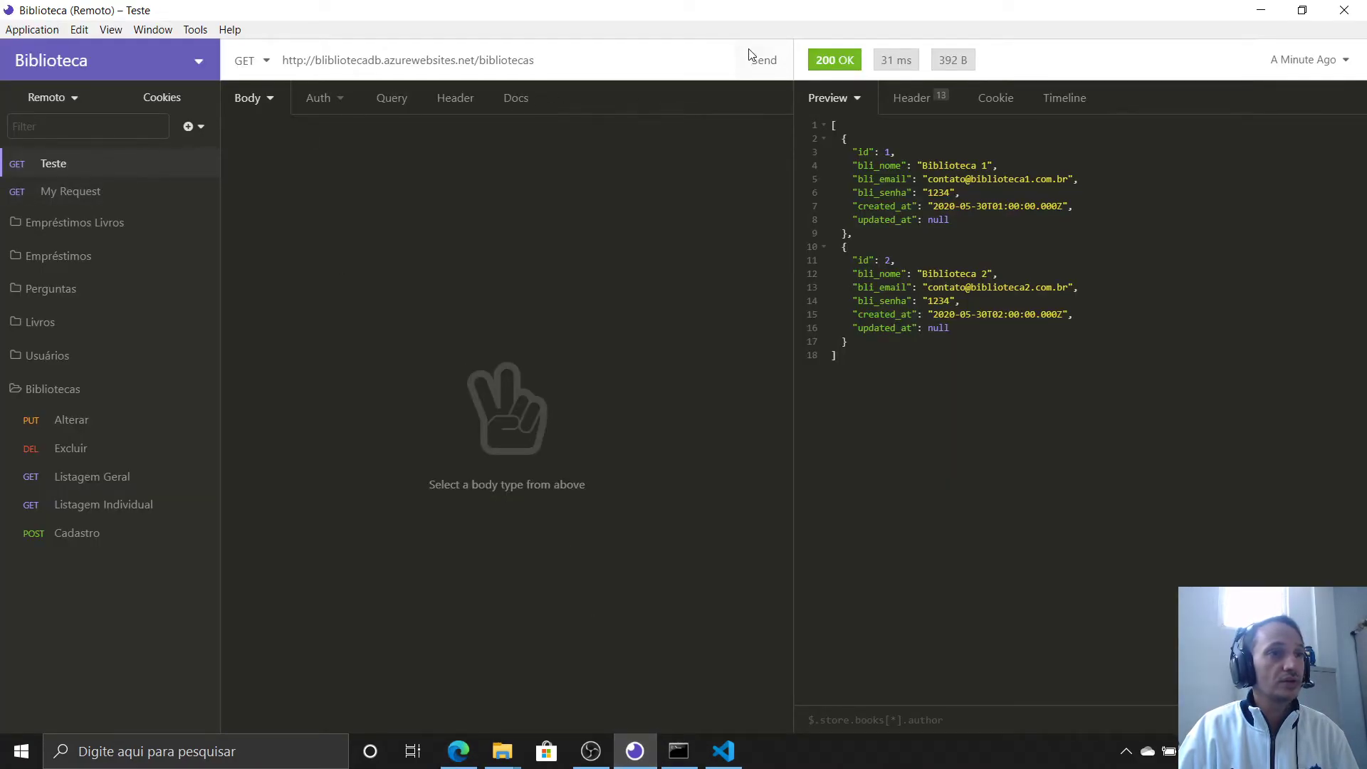
# Check the portal's restart notifications, then resend Teste for 200 OK listing both libraries
pyautogui.click(766, 58)
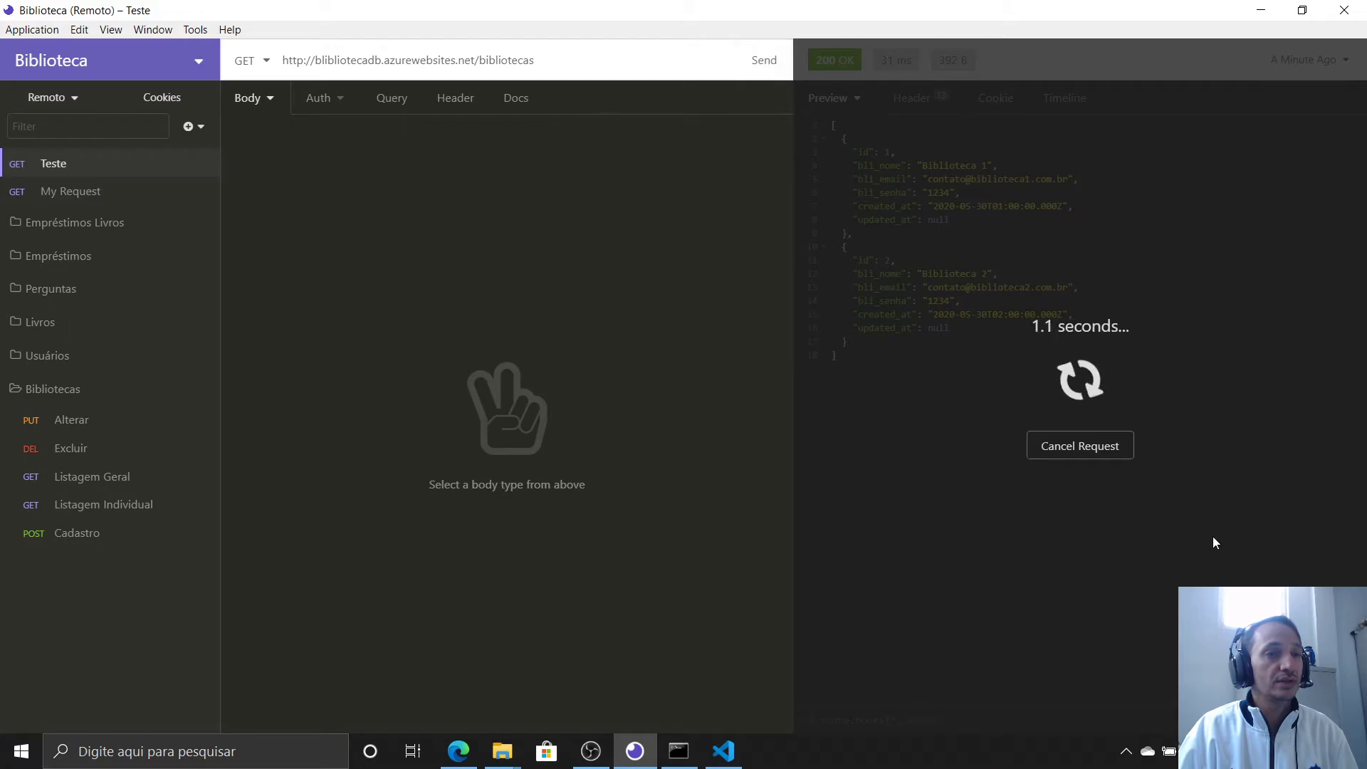
pyautogui.click(1120, 448)
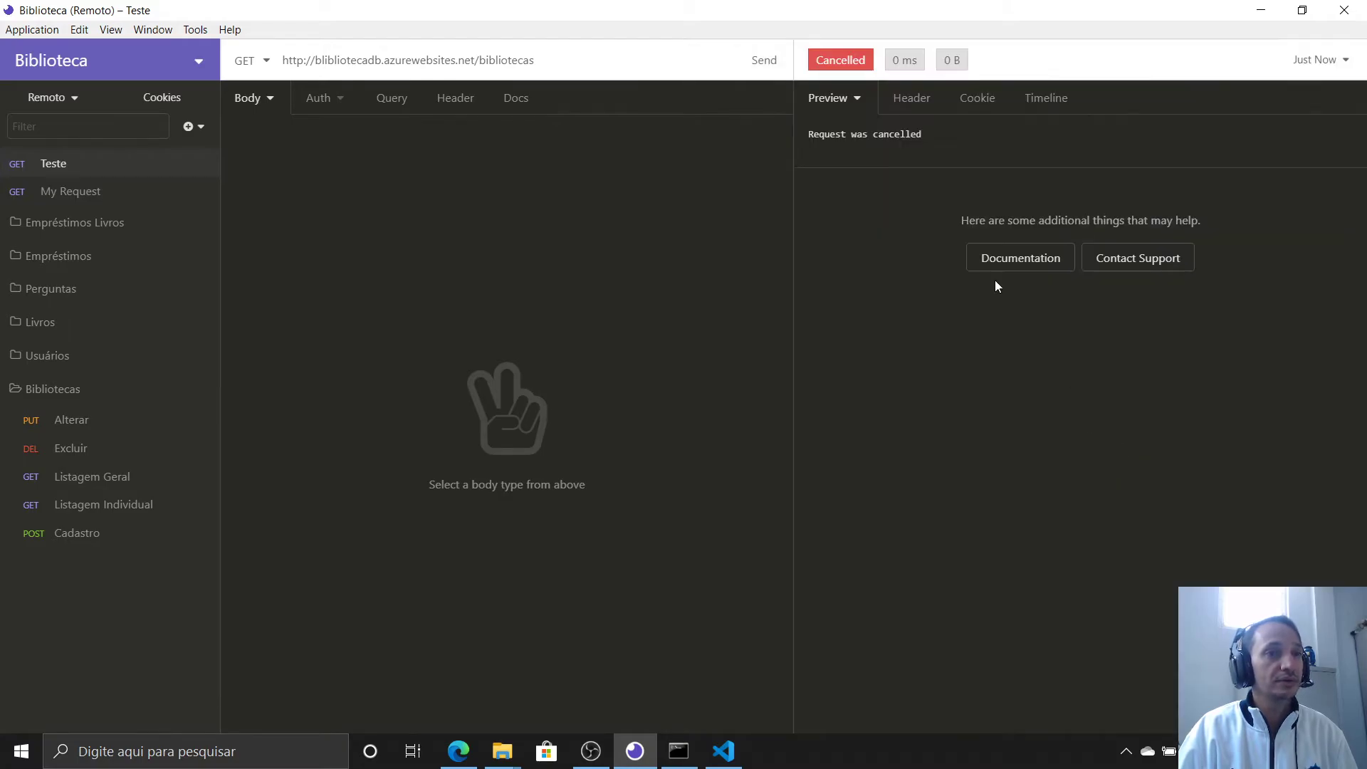
pyautogui.click(458, 751)
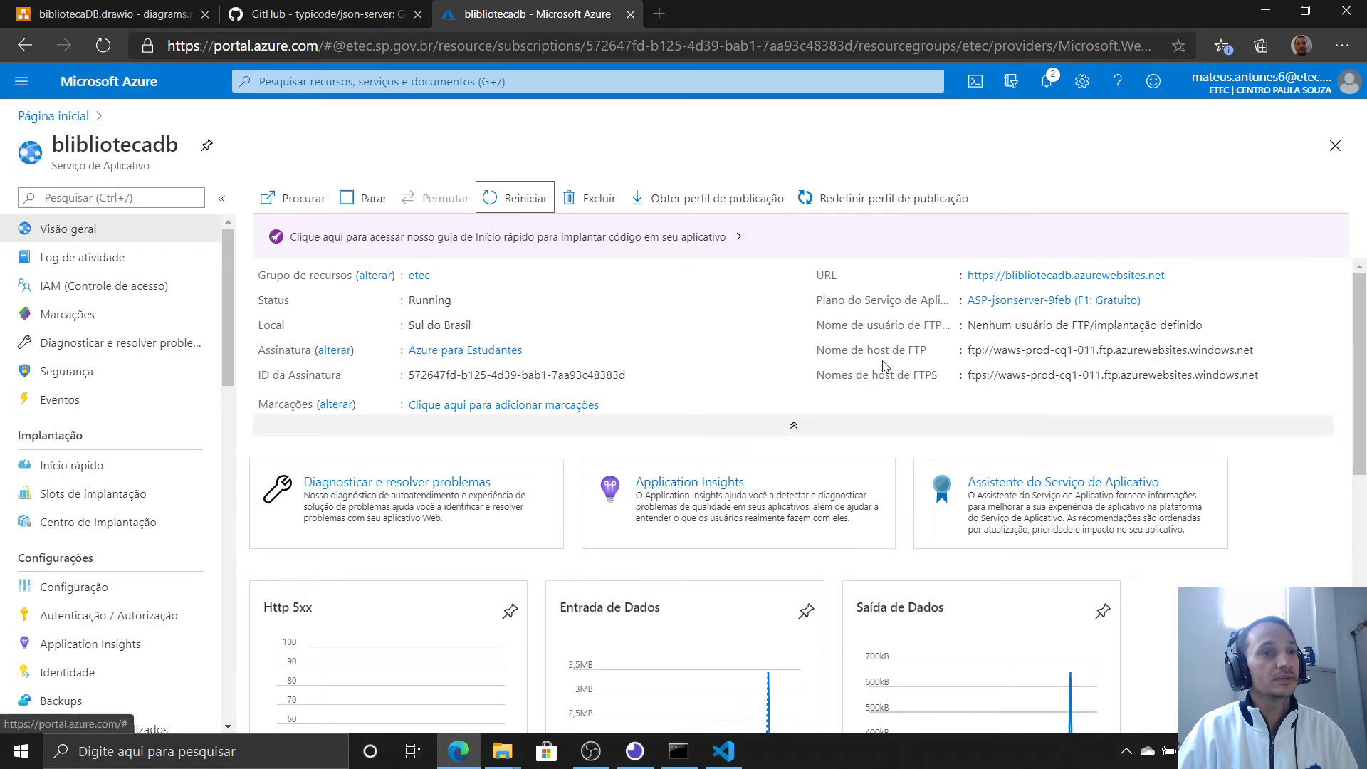
pyautogui.click(1053, 91)
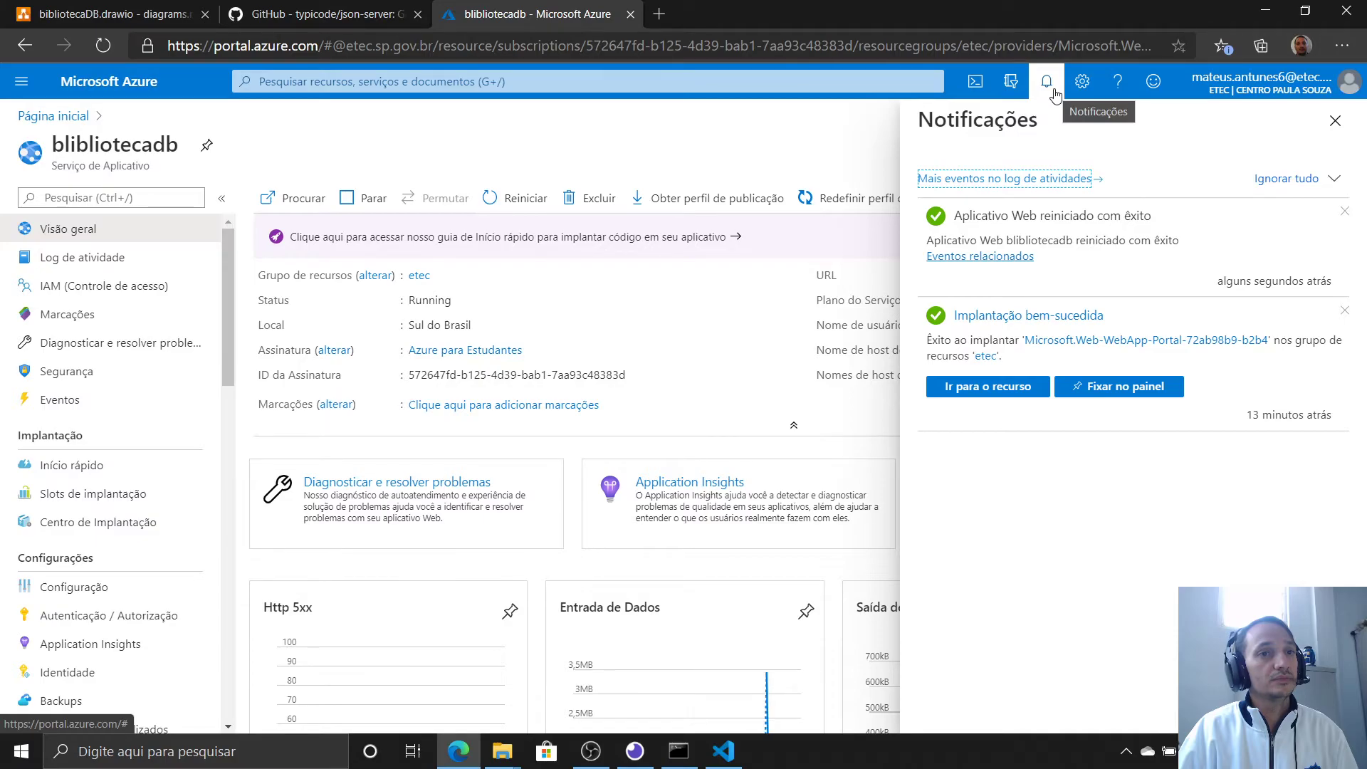
pyautogui.click(1055, 95)
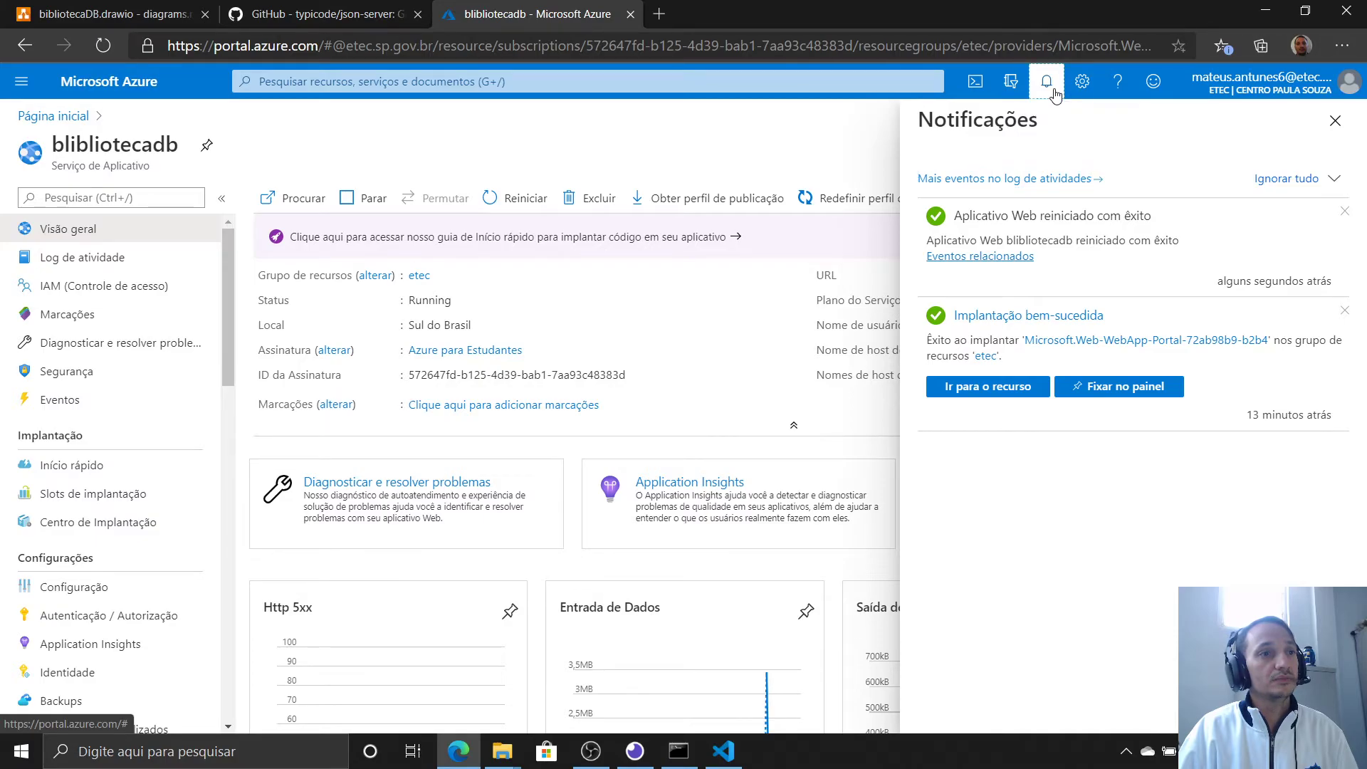
pyautogui.click(635, 751)
pyautogui.click(767, 72)
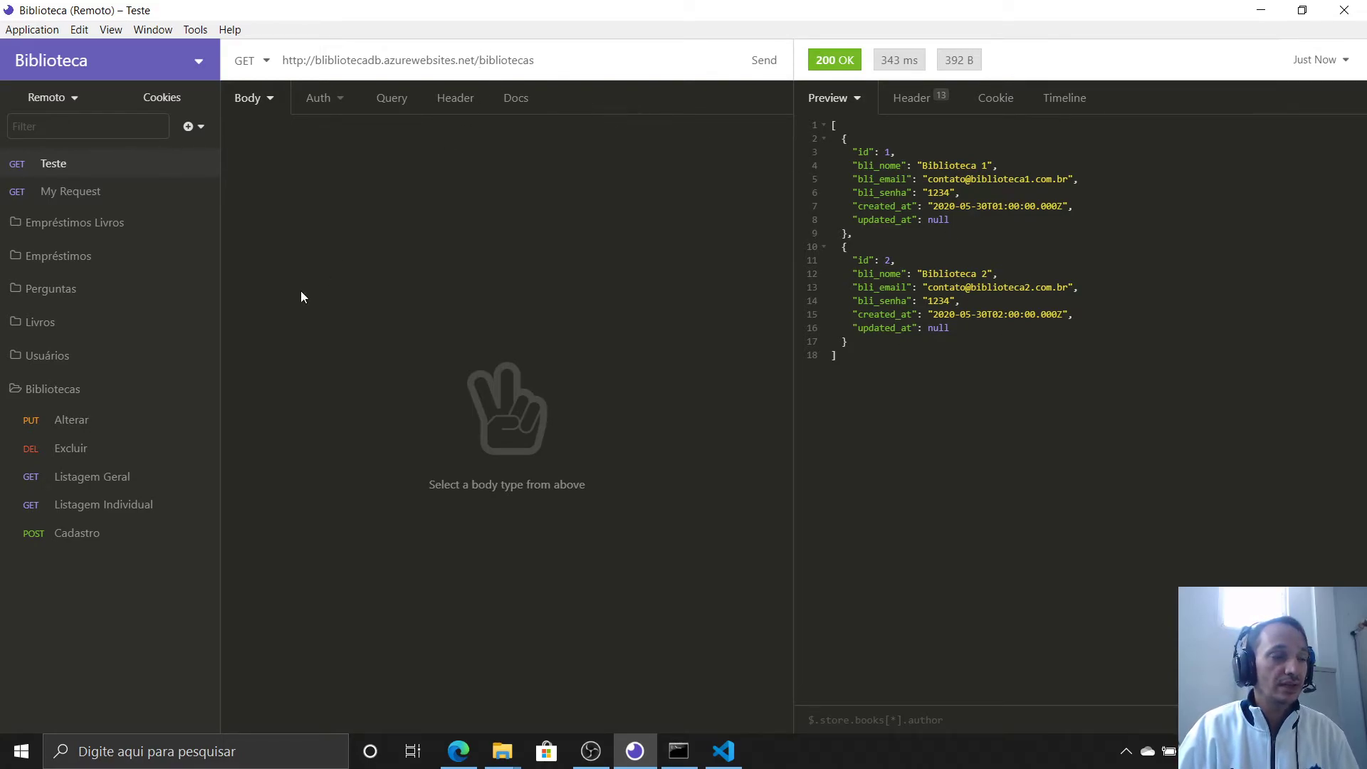
# Resend Listagem Geral, getting 404 Not Found, and preview porta resolving to 3000
pyautogui.click(128, 502)
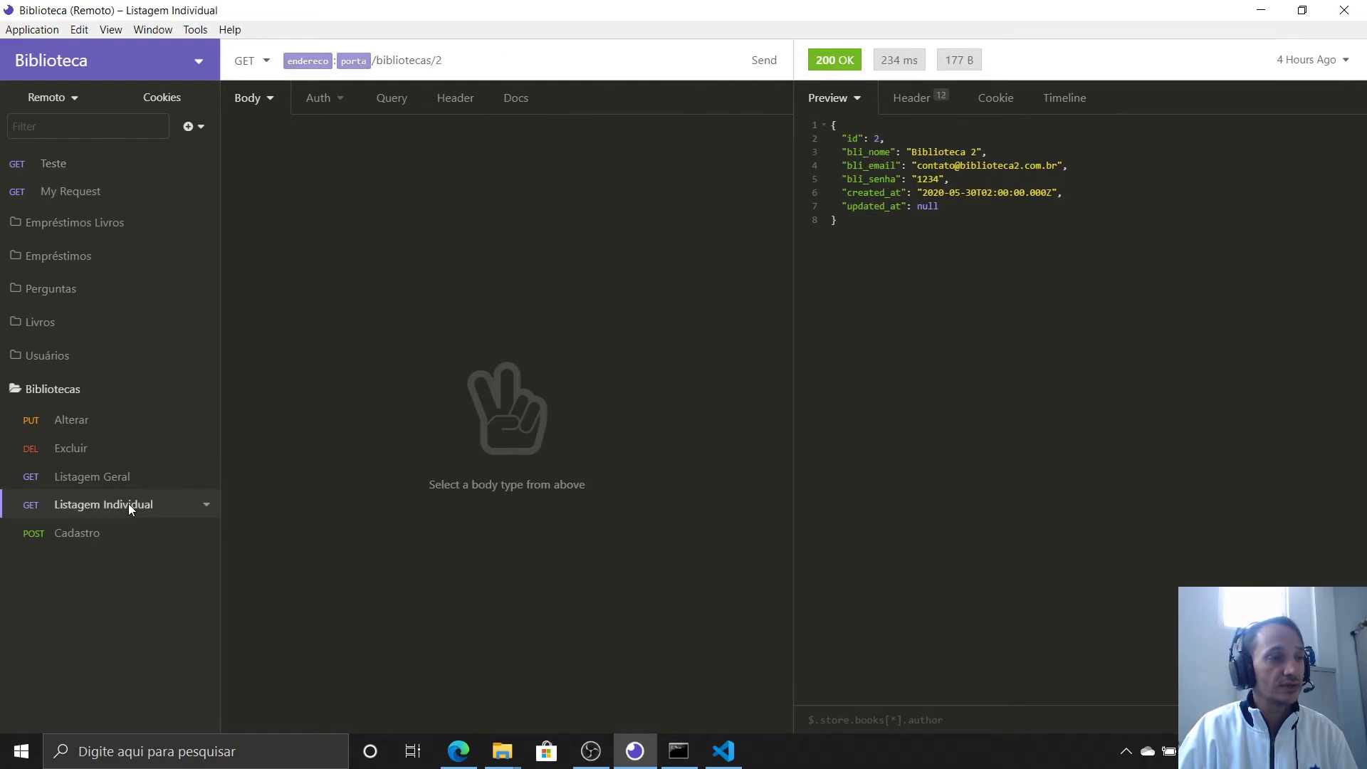
pyautogui.click(124, 476)
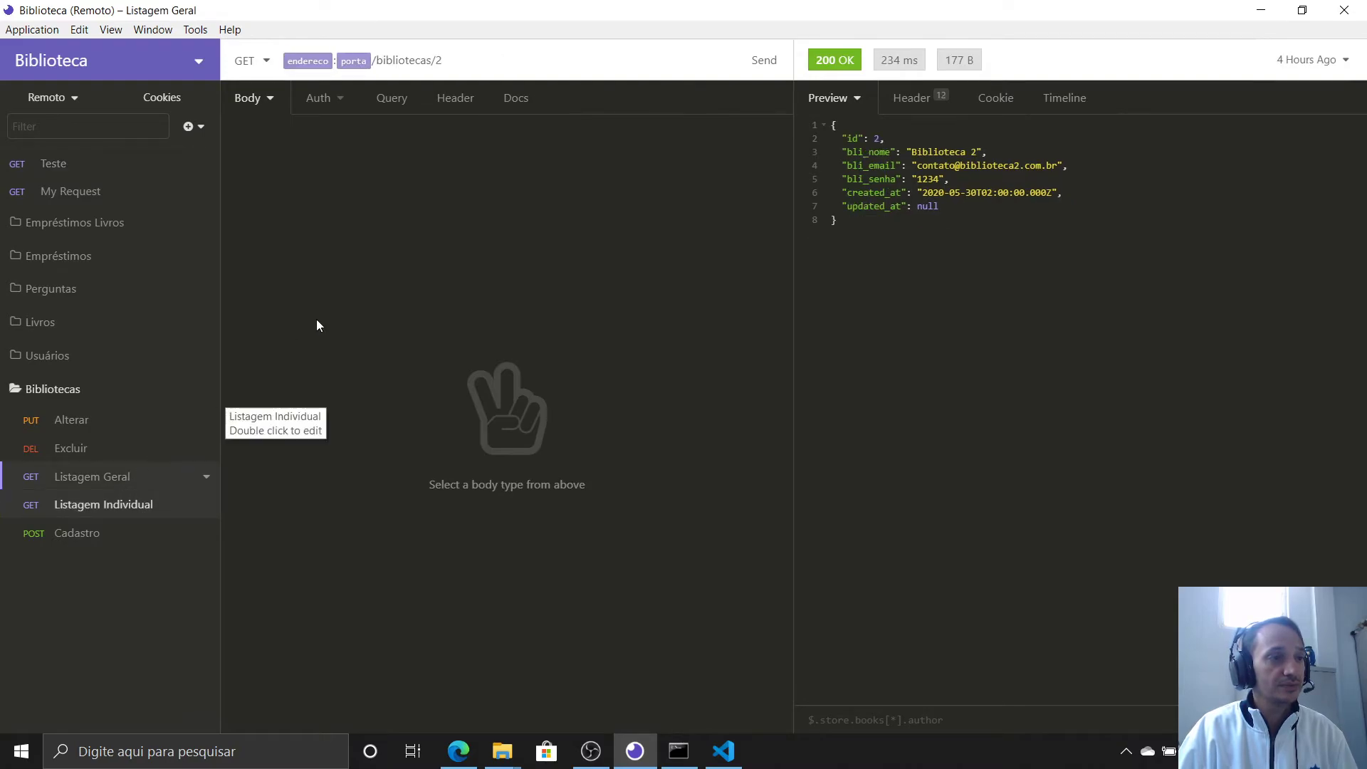
pyautogui.click(764, 61)
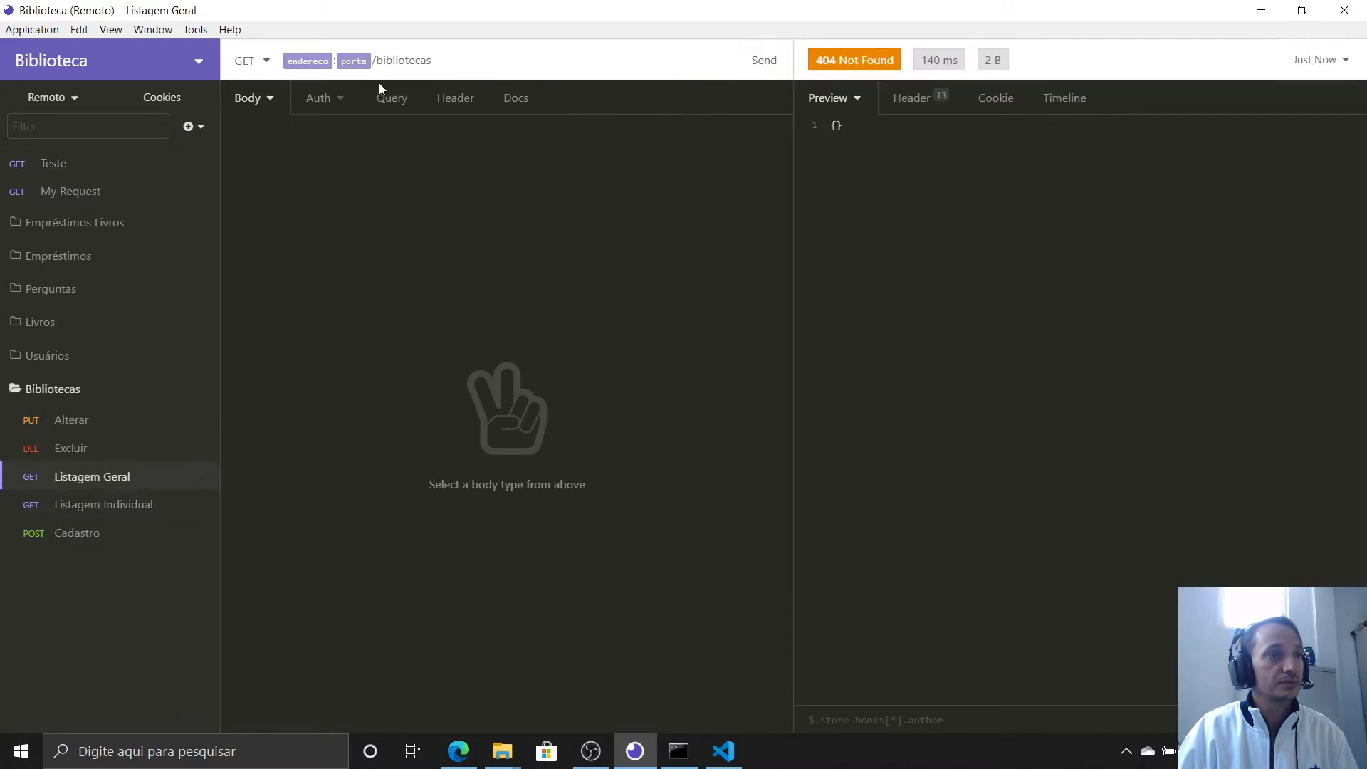
pyautogui.click(354, 60)
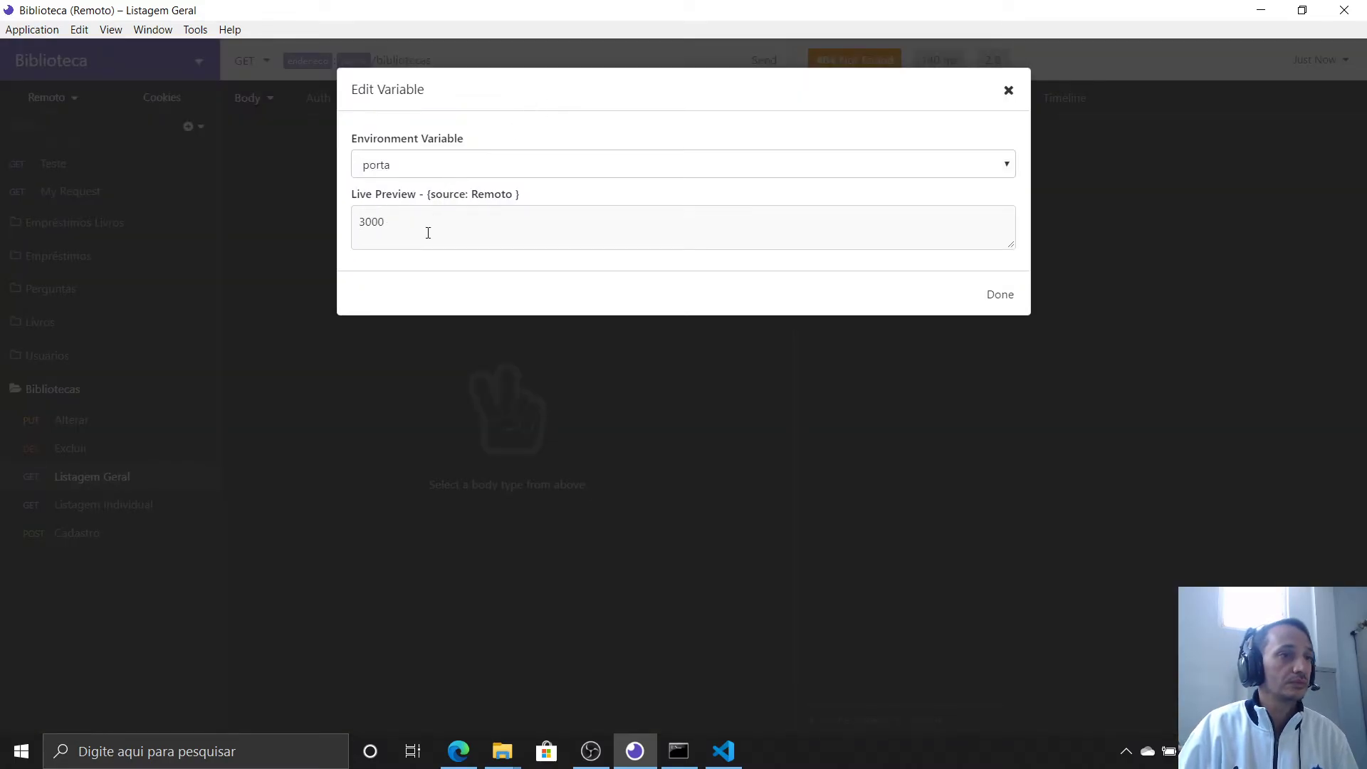
pyautogui.click(1002, 295)
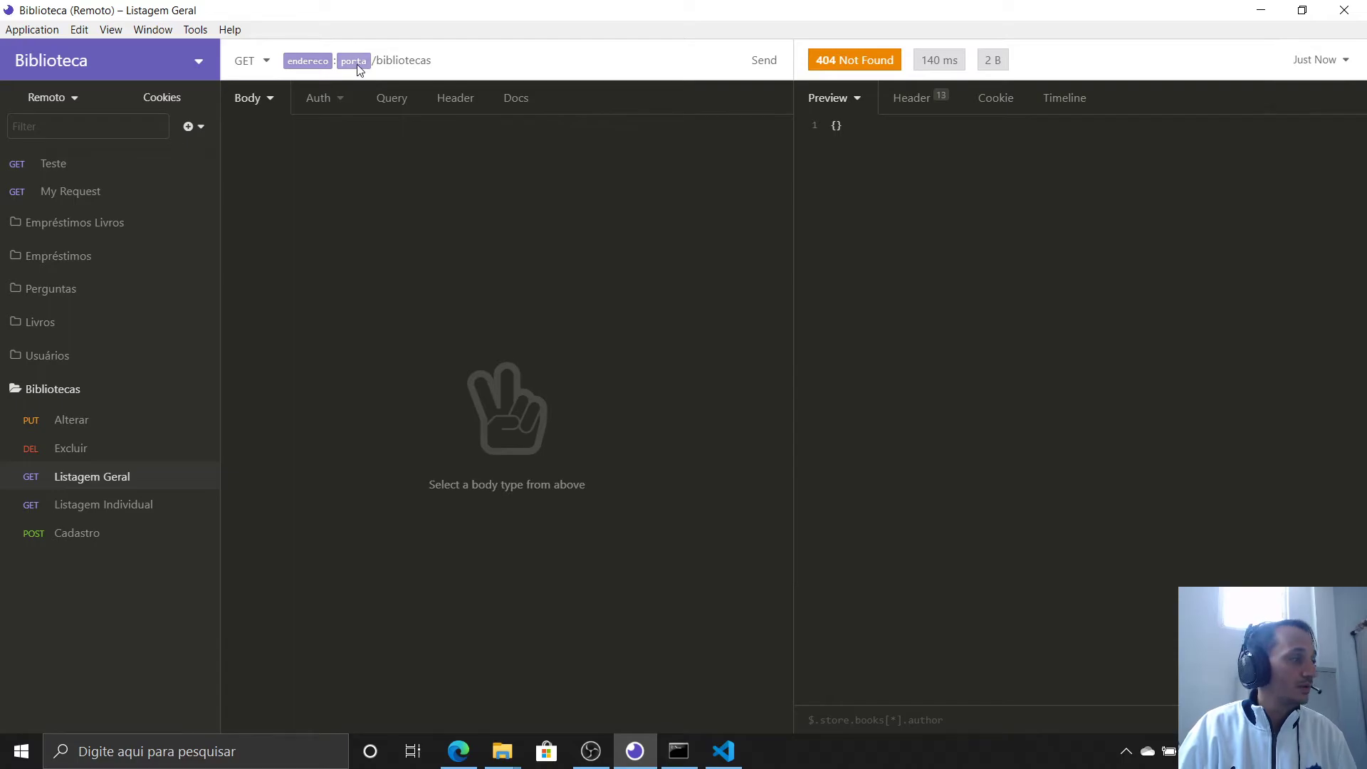
# Change the porta environment value from 3000 to 80
pyautogui.click(70, 96)
pyautogui.click(133, 273)
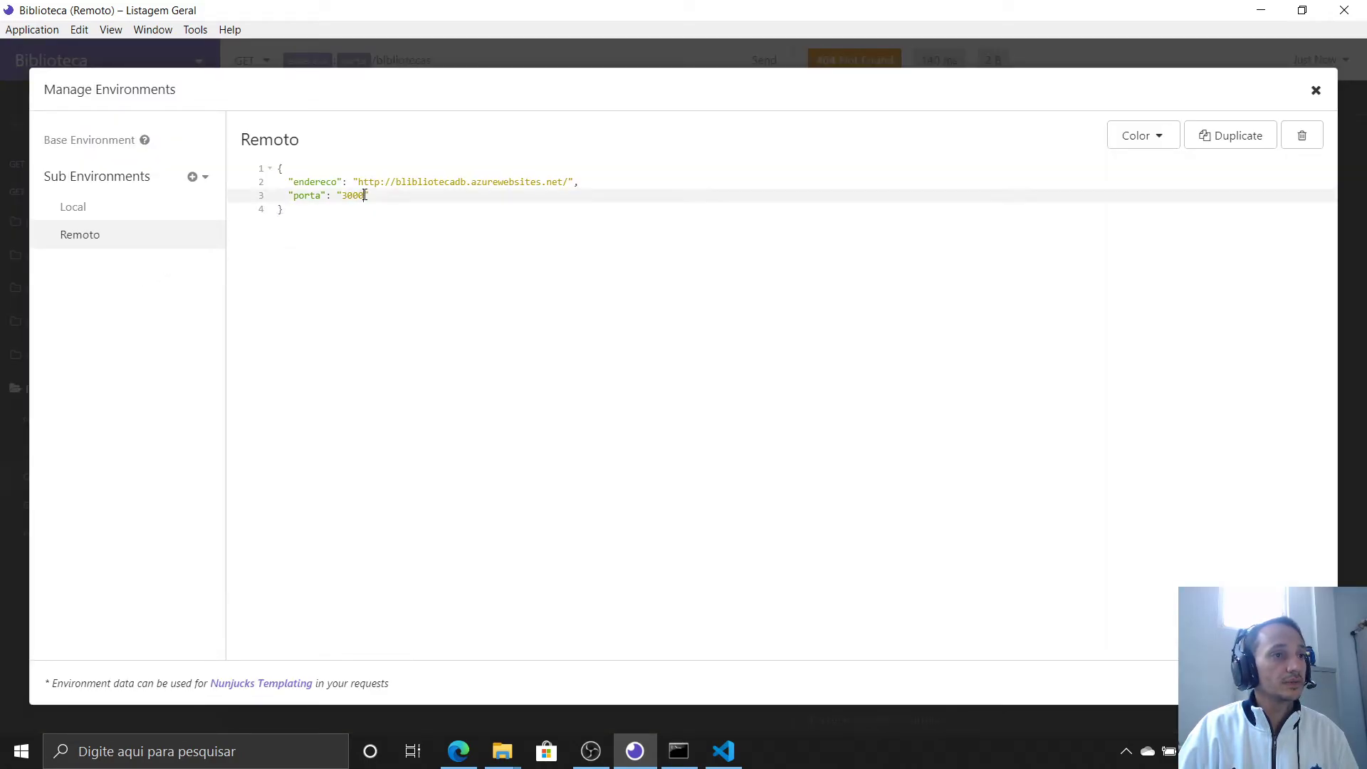
pyautogui.moveTo(363, 200); pyautogui.dragTo(337, 194)
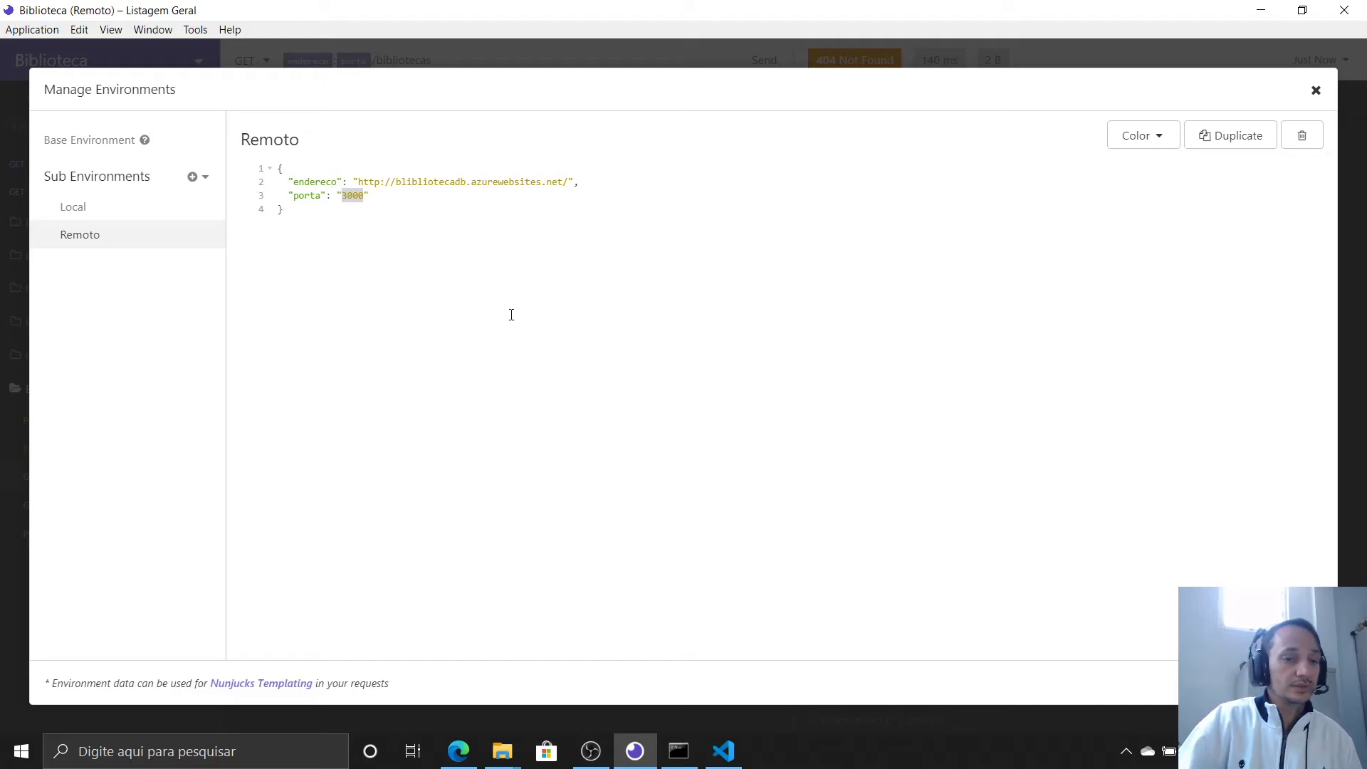
pyautogui.write('80')
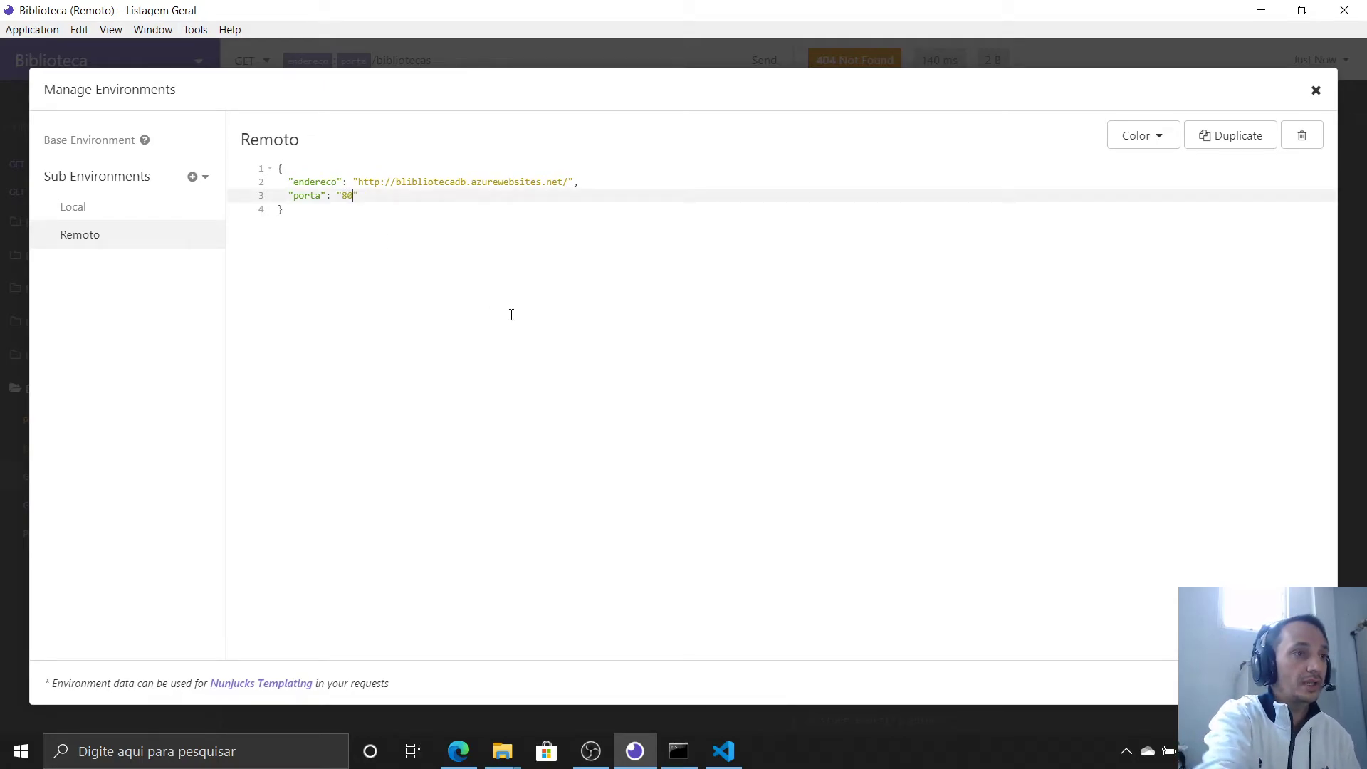
pyautogui.press('Escape')
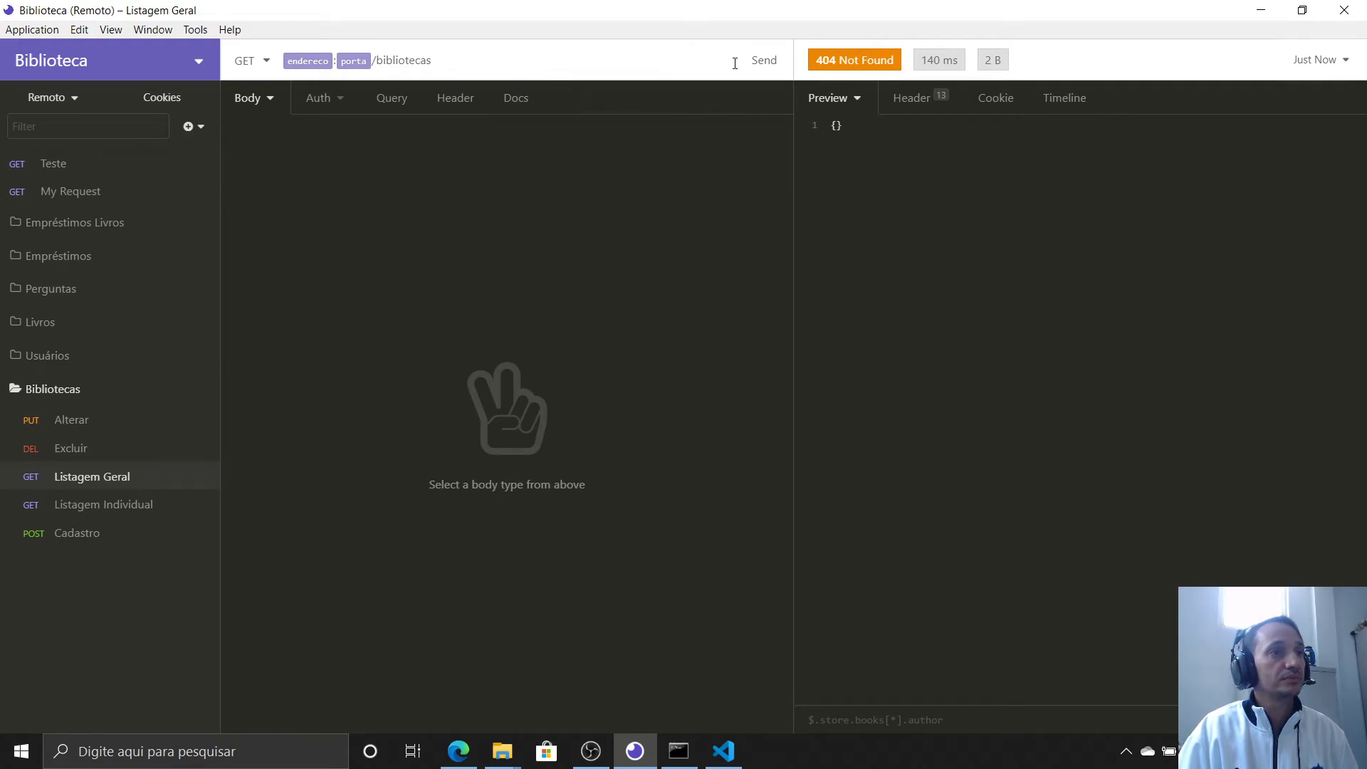
# Resend the Listagem Geral request, which still returns 404 Not Found
pyautogui.click(762, 63)
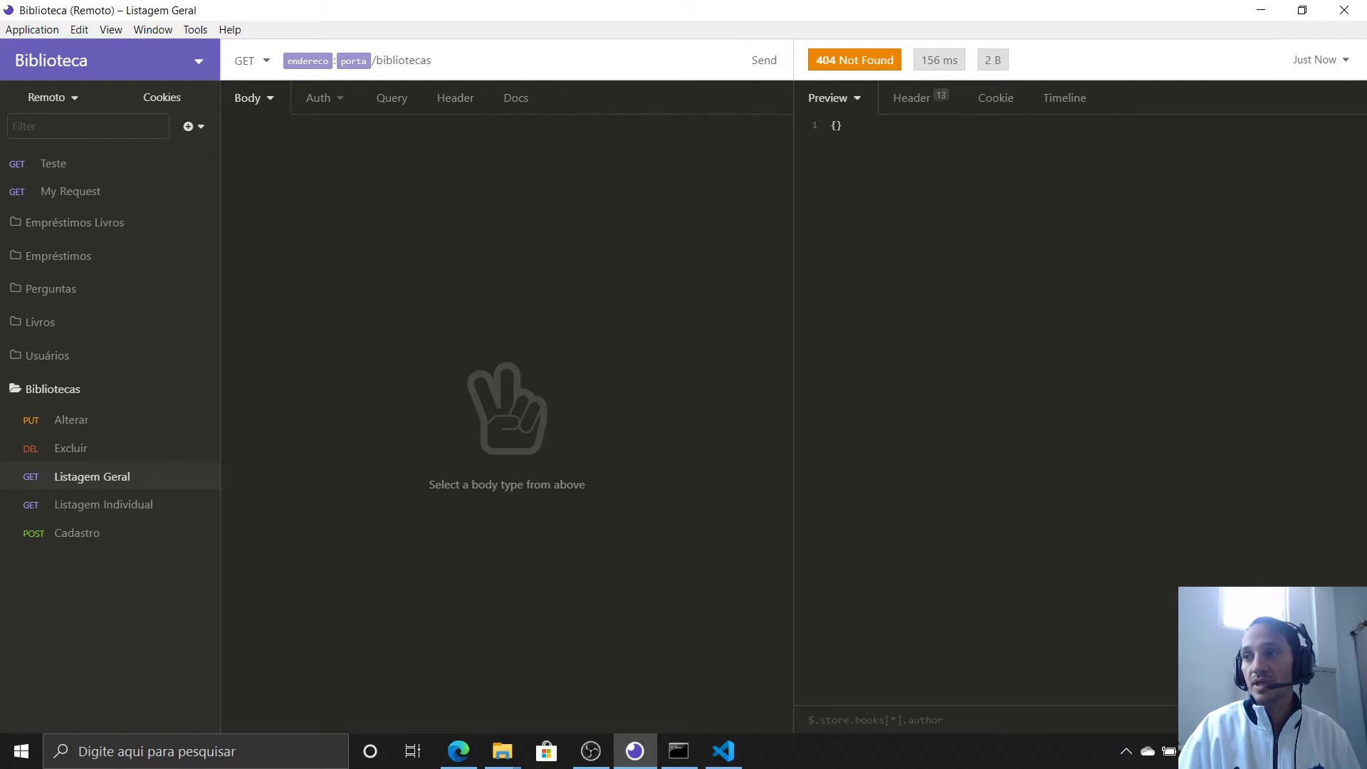
pyautogui.hotkey('ctrl', 'Return')
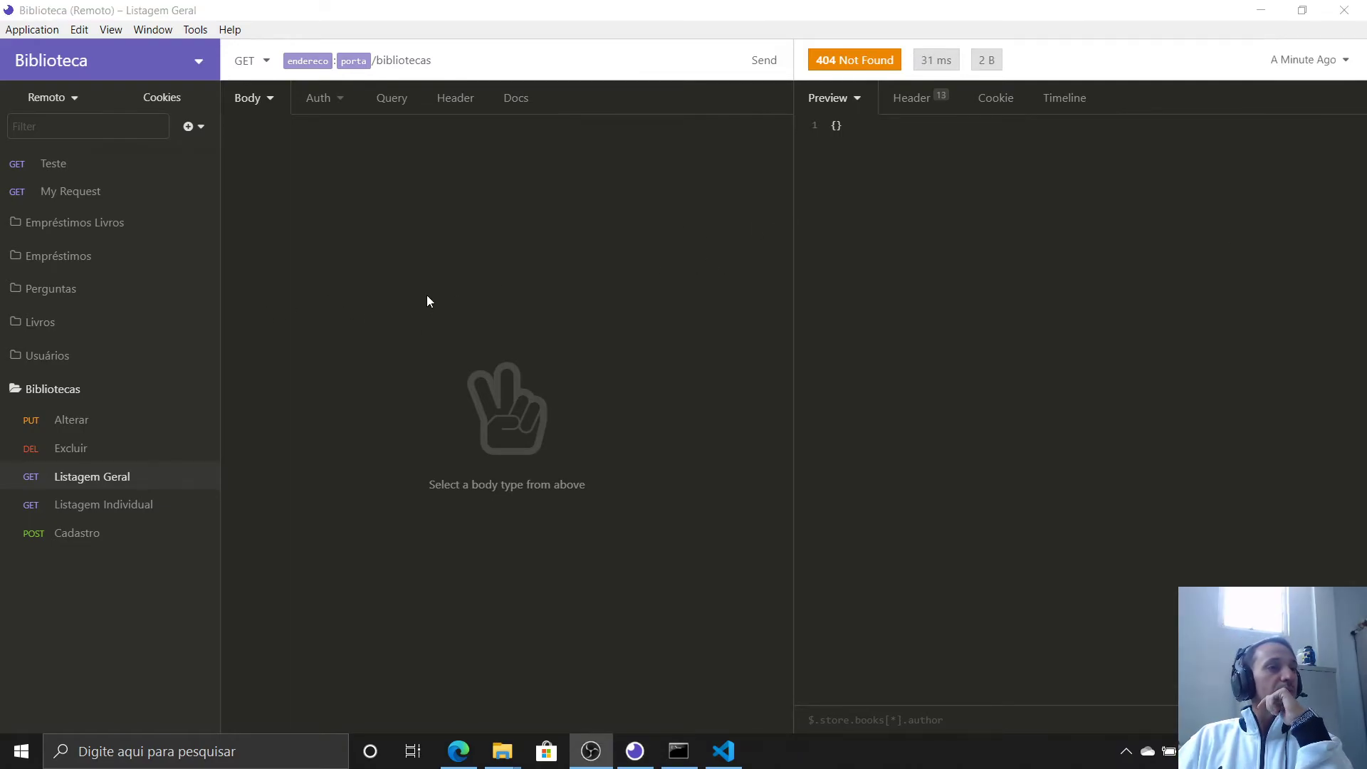
pyautogui.click(191, 62)
pyautogui.press('Escape')
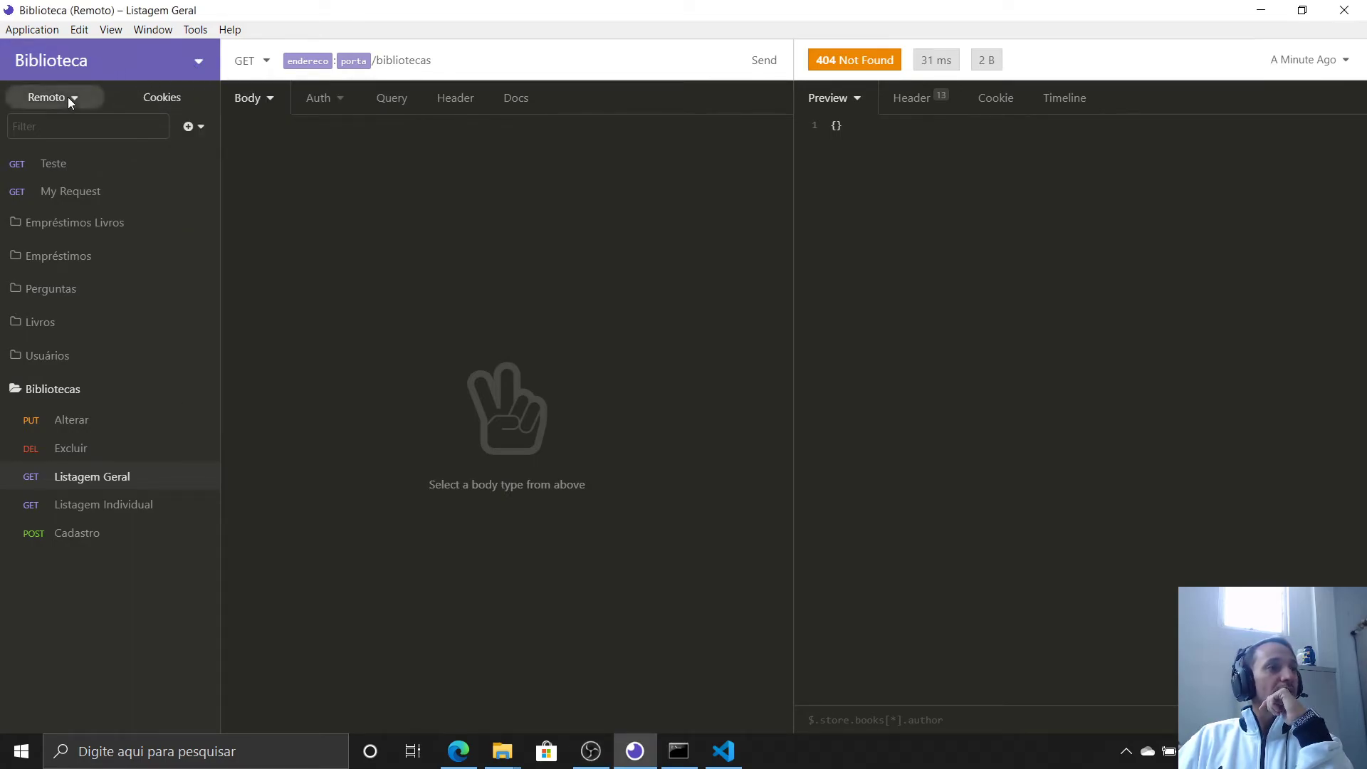
pyautogui.click(67, 97)
pyautogui.click(136, 277)
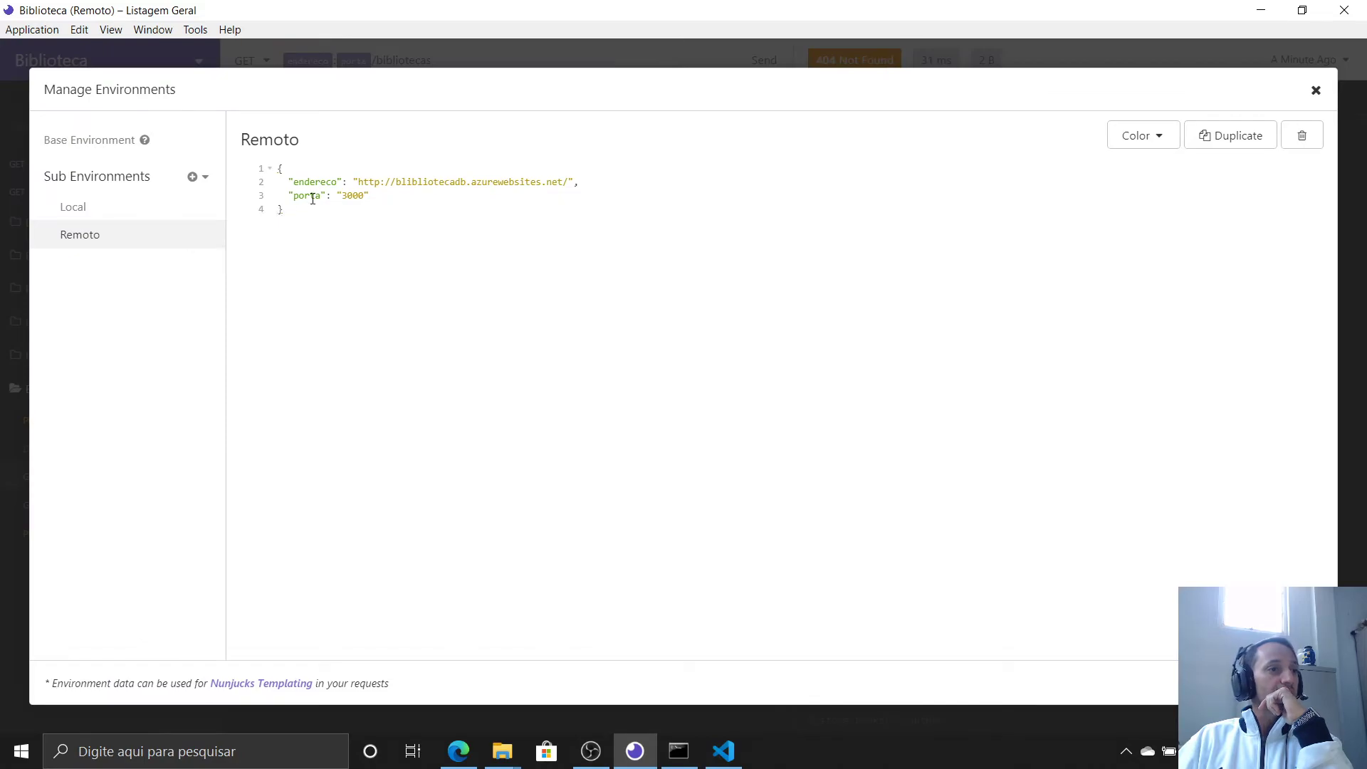
pyautogui.click(561, 182)
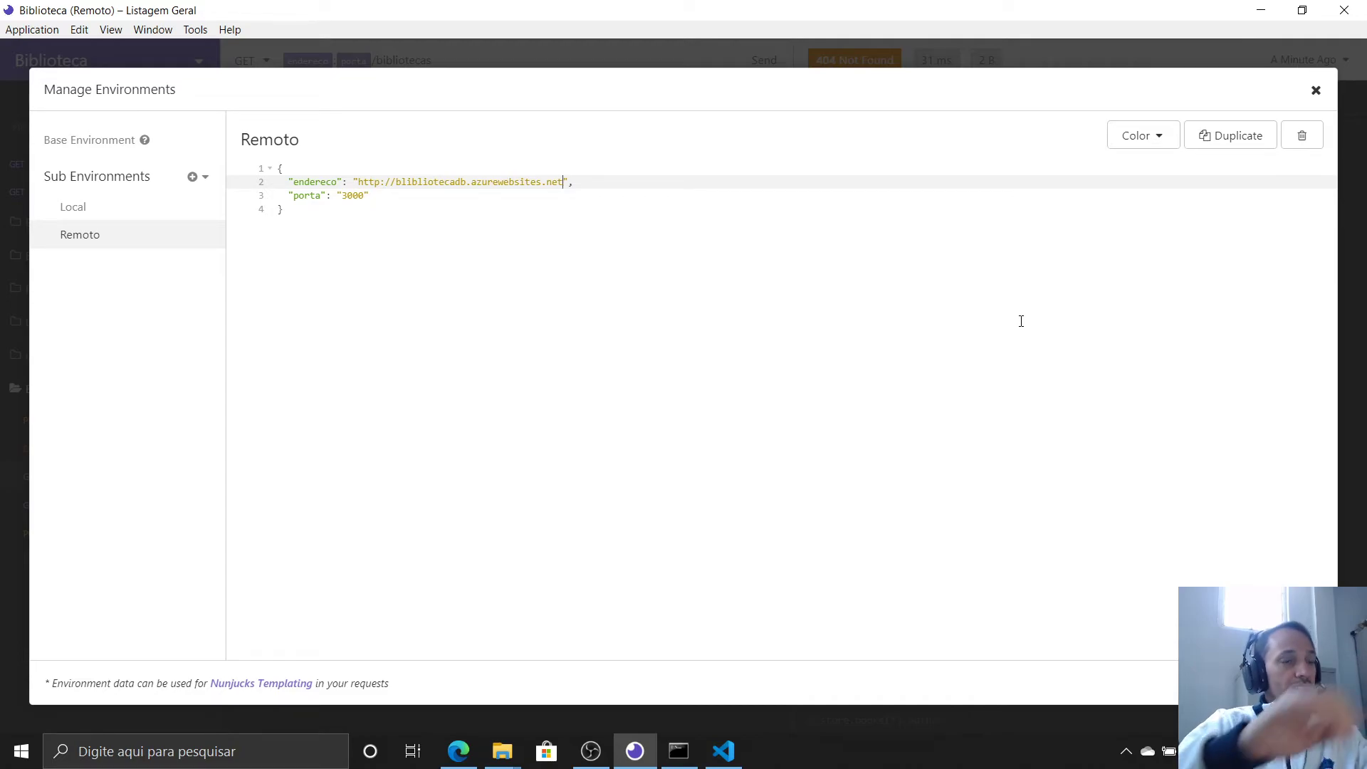
pyautogui.press('BackSpace')
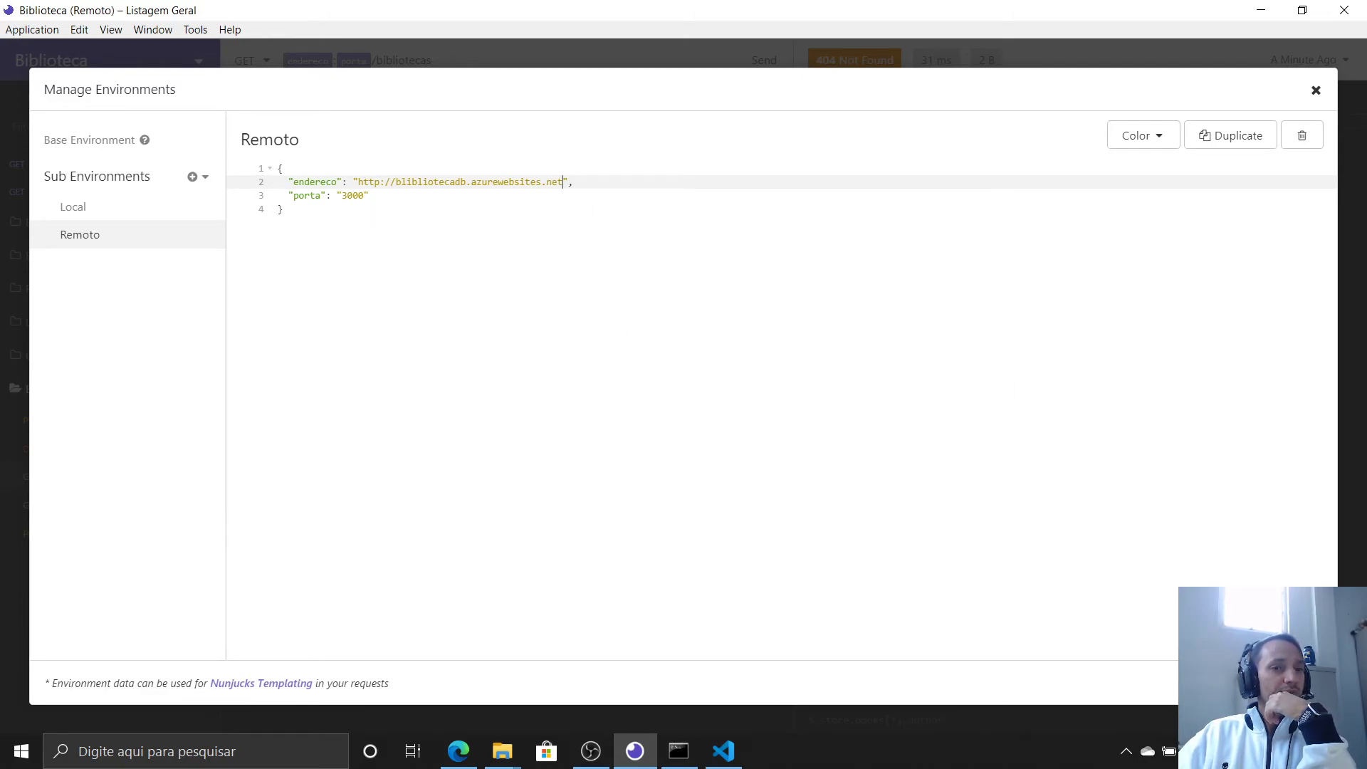
pyautogui.press('Escape')
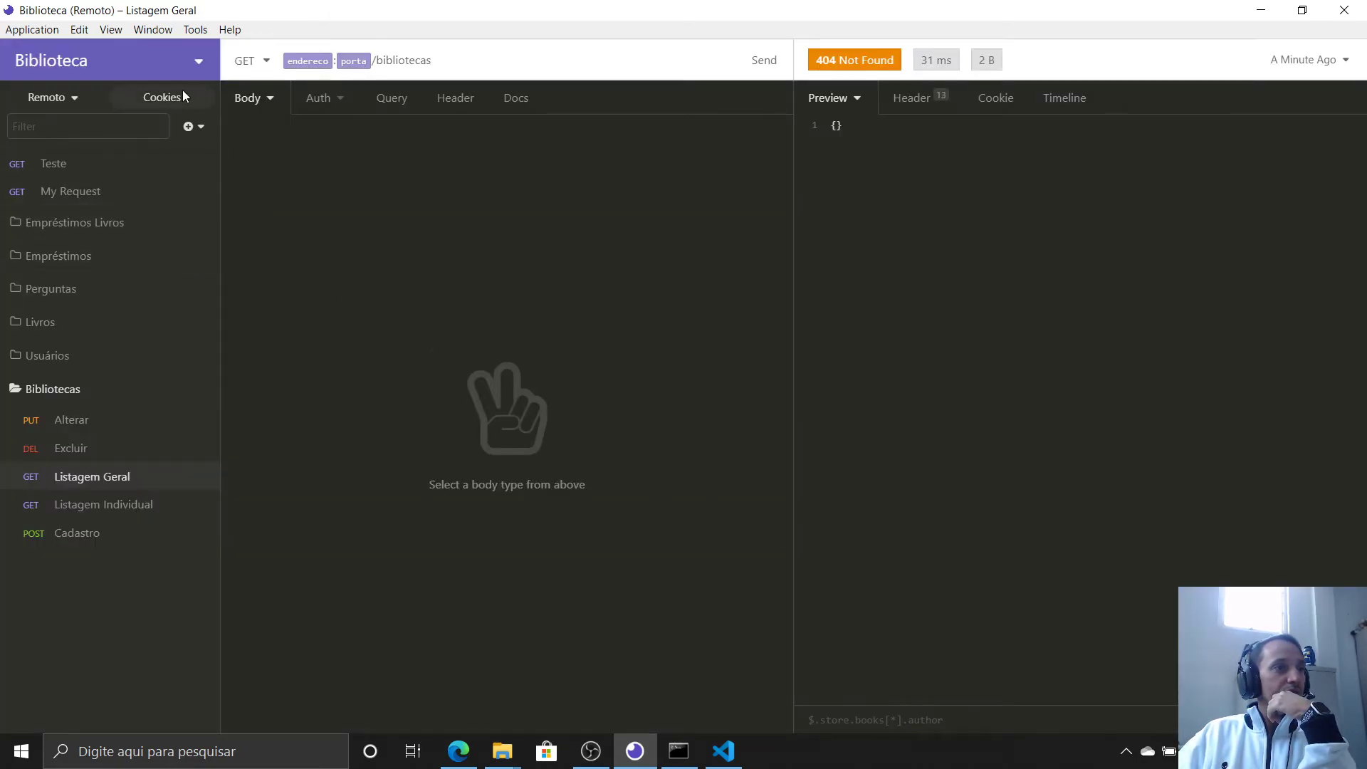
# Review the Local and Remoto environment variables in environment settings
pyautogui.click(198, 62)
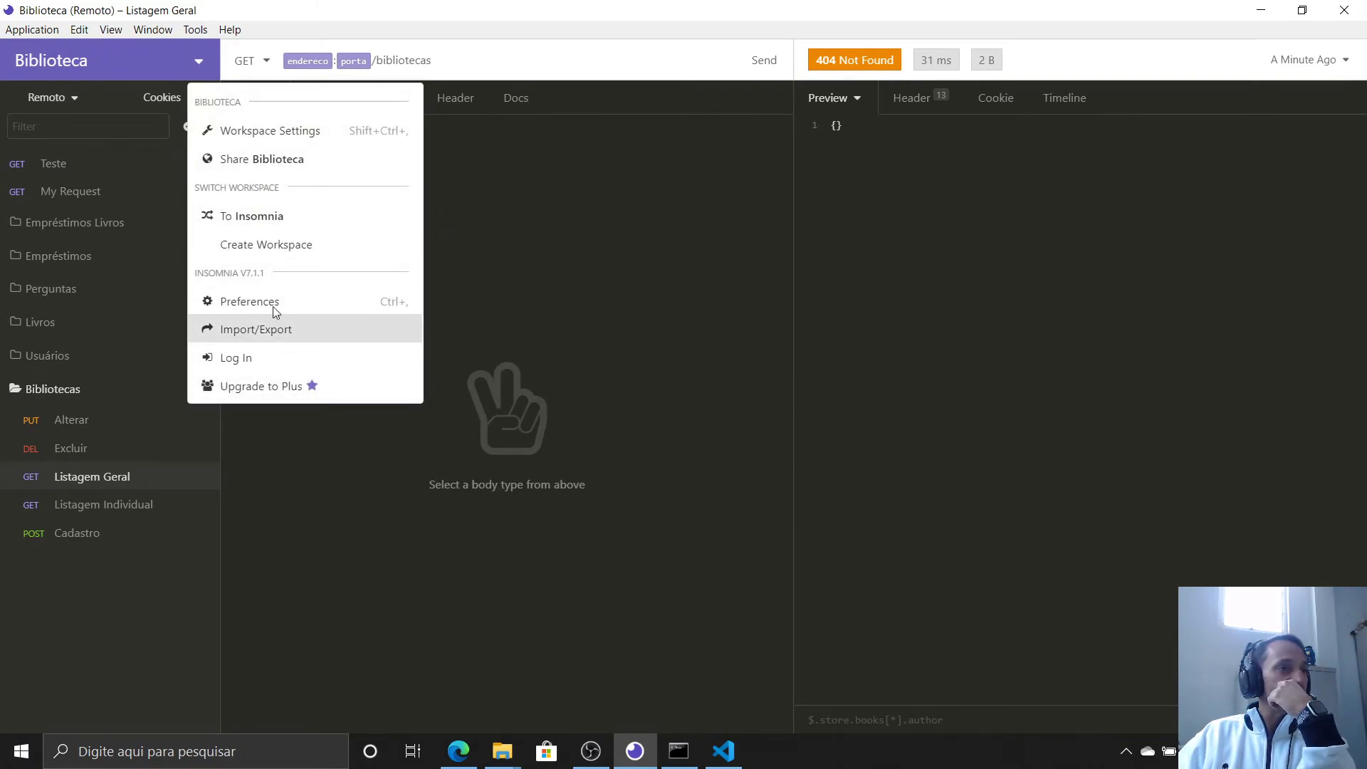
pyautogui.click(70, 100)
pyautogui.click(71, 98)
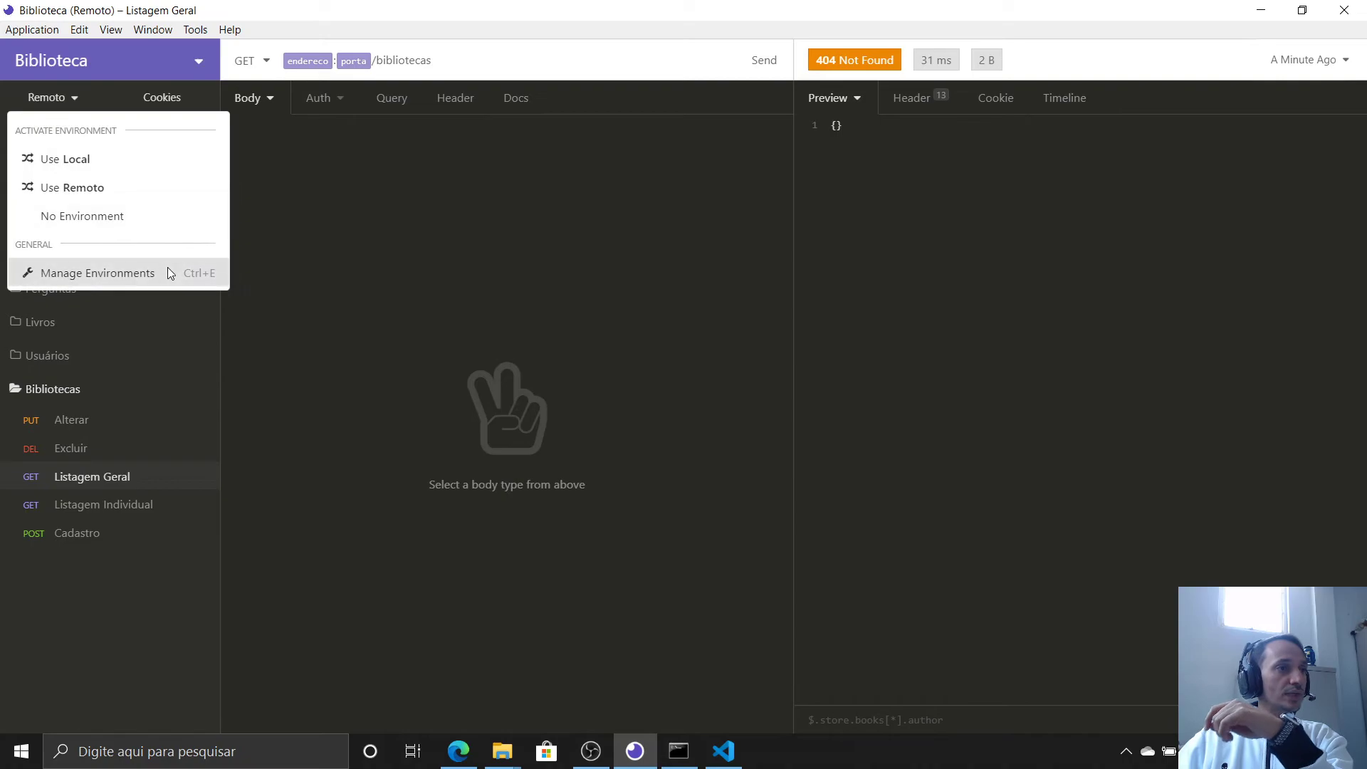
pyautogui.click(169, 272)
pyautogui.click(126, 207)
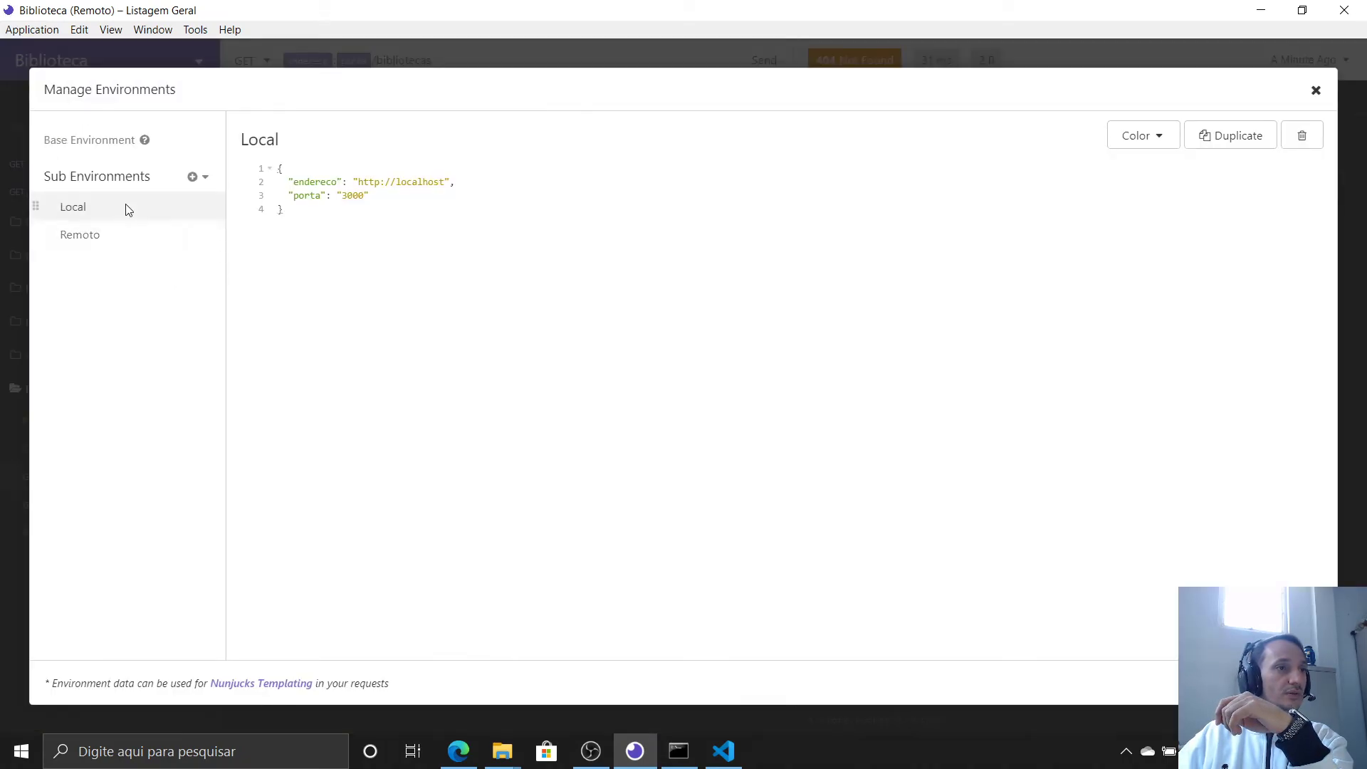
pyautogui.click(108, 235)
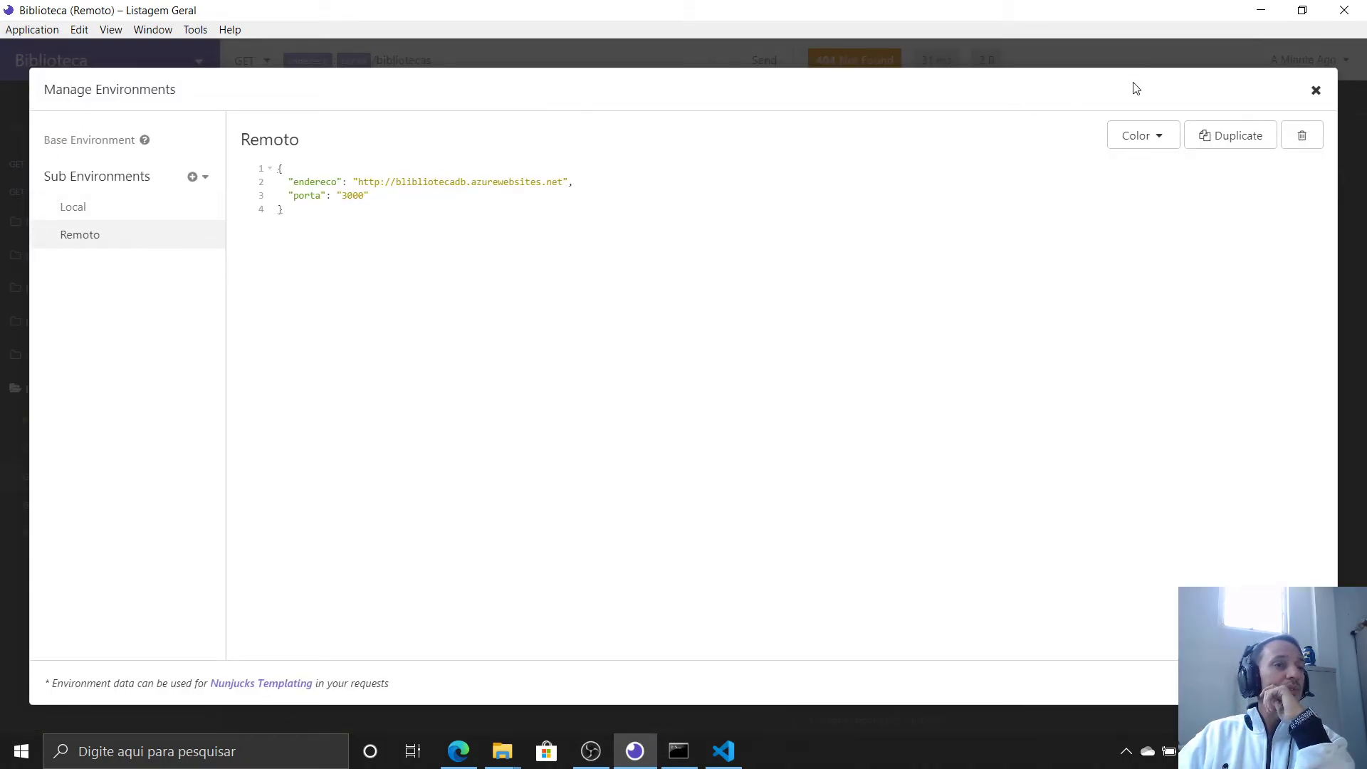
pyautogui.click(1316, 91)
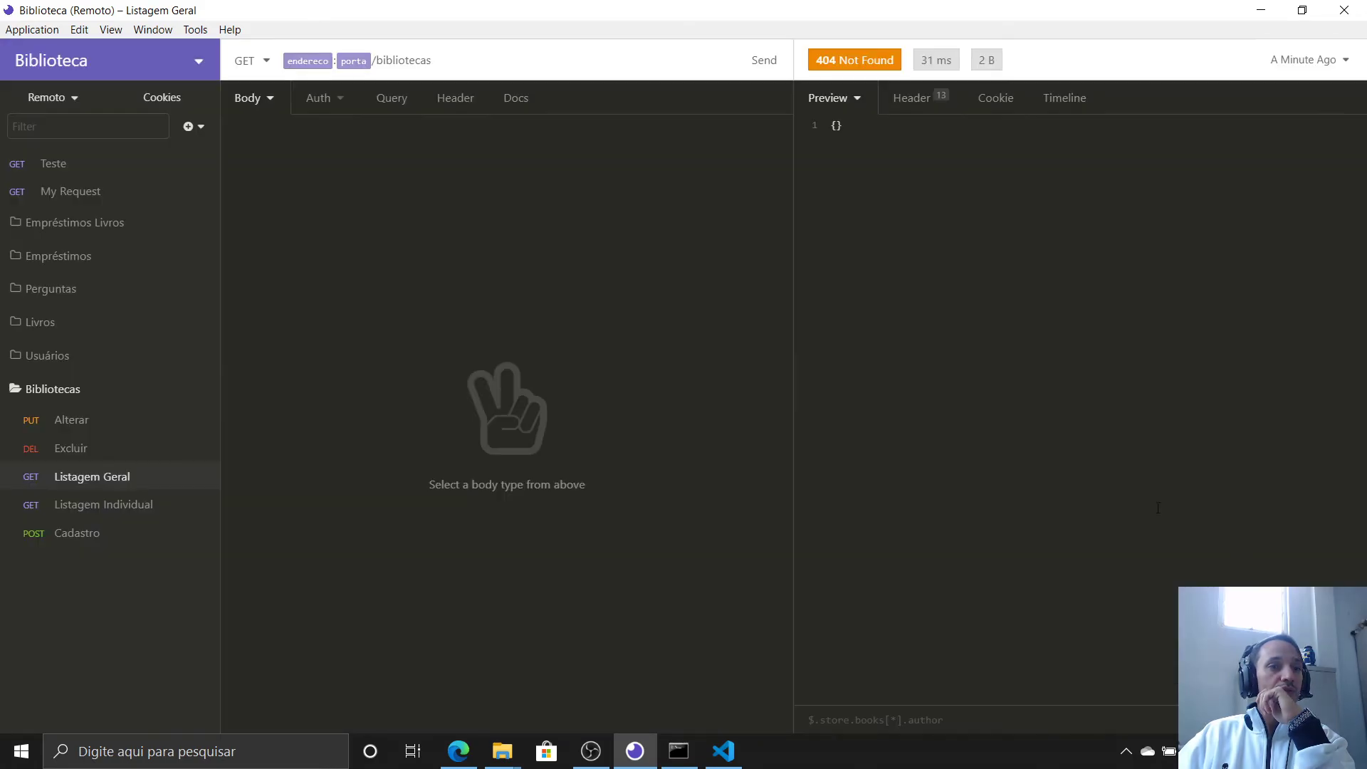
# Send Listagem Geral, cancel the stalled request, and return to the Teste request
pyautogui.click(762, 59)
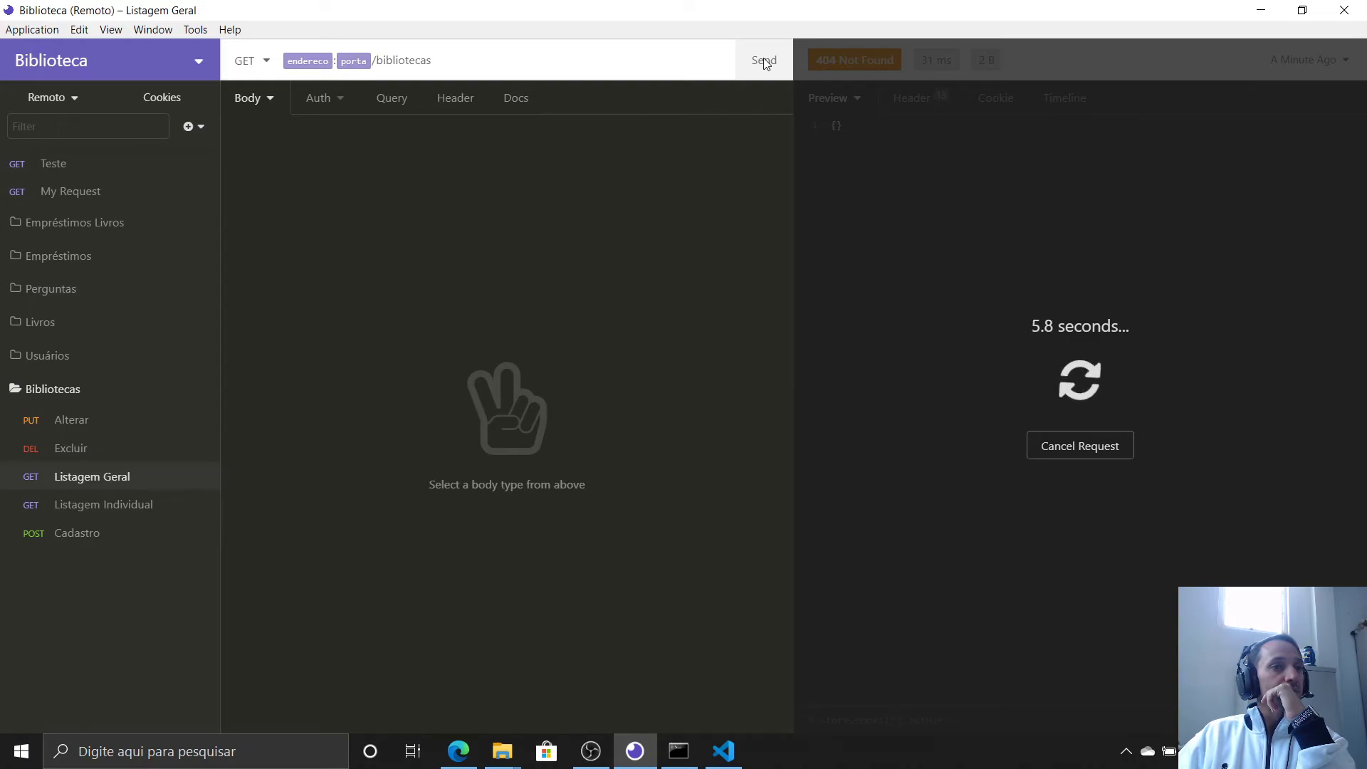
pyautogui.click(1067, 446)
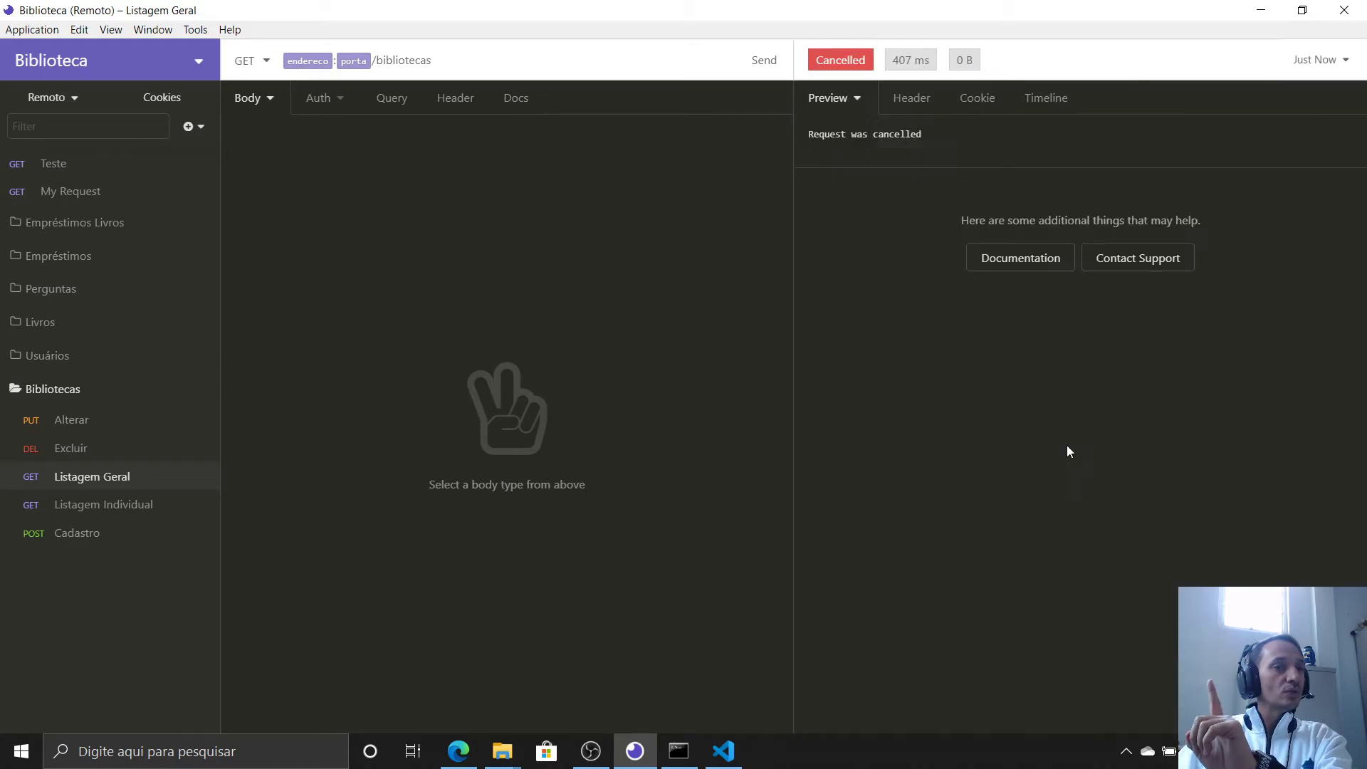
pyautogui.click(97, 170)
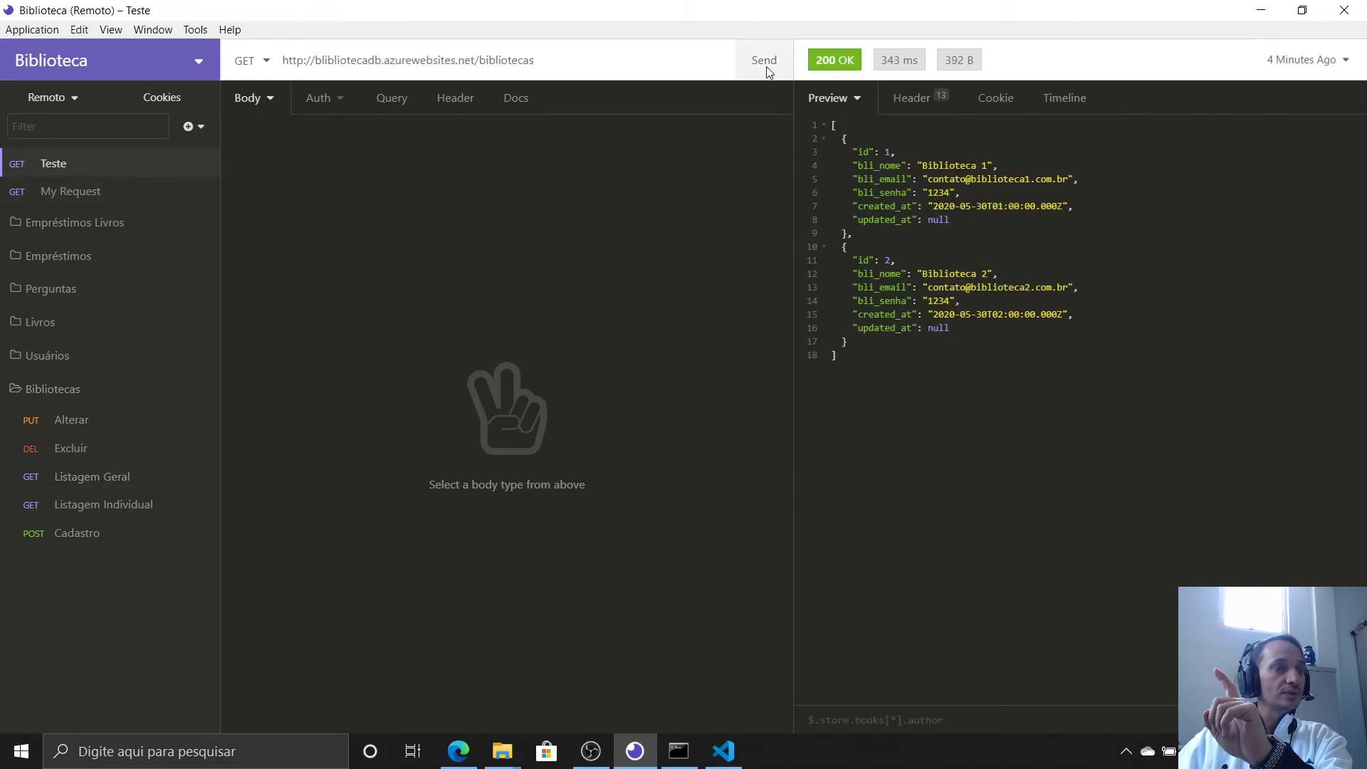
# Resend the Teste request and compare it with the Remoto environment address
pyautogui.click(768, 70)
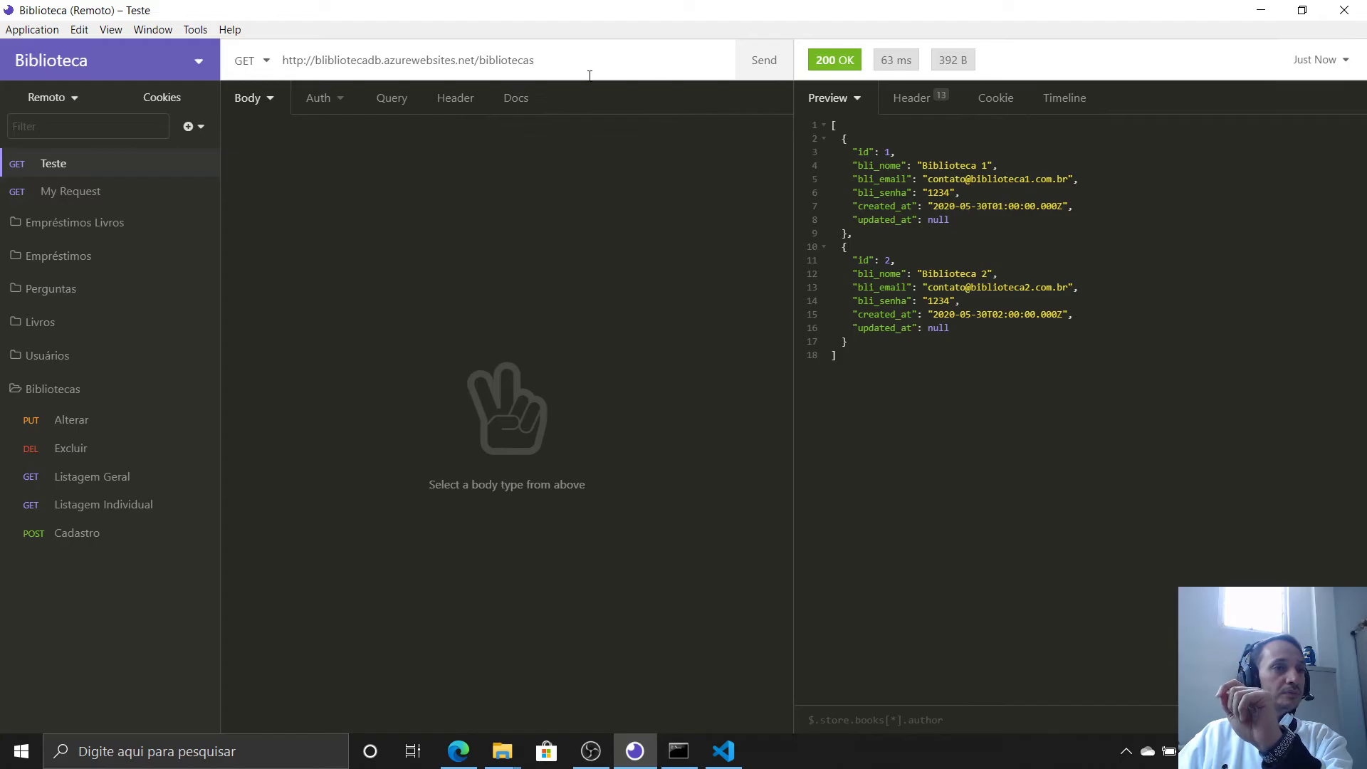
pyautogui.click(78, 103)
pyautogui.click(107, 272)
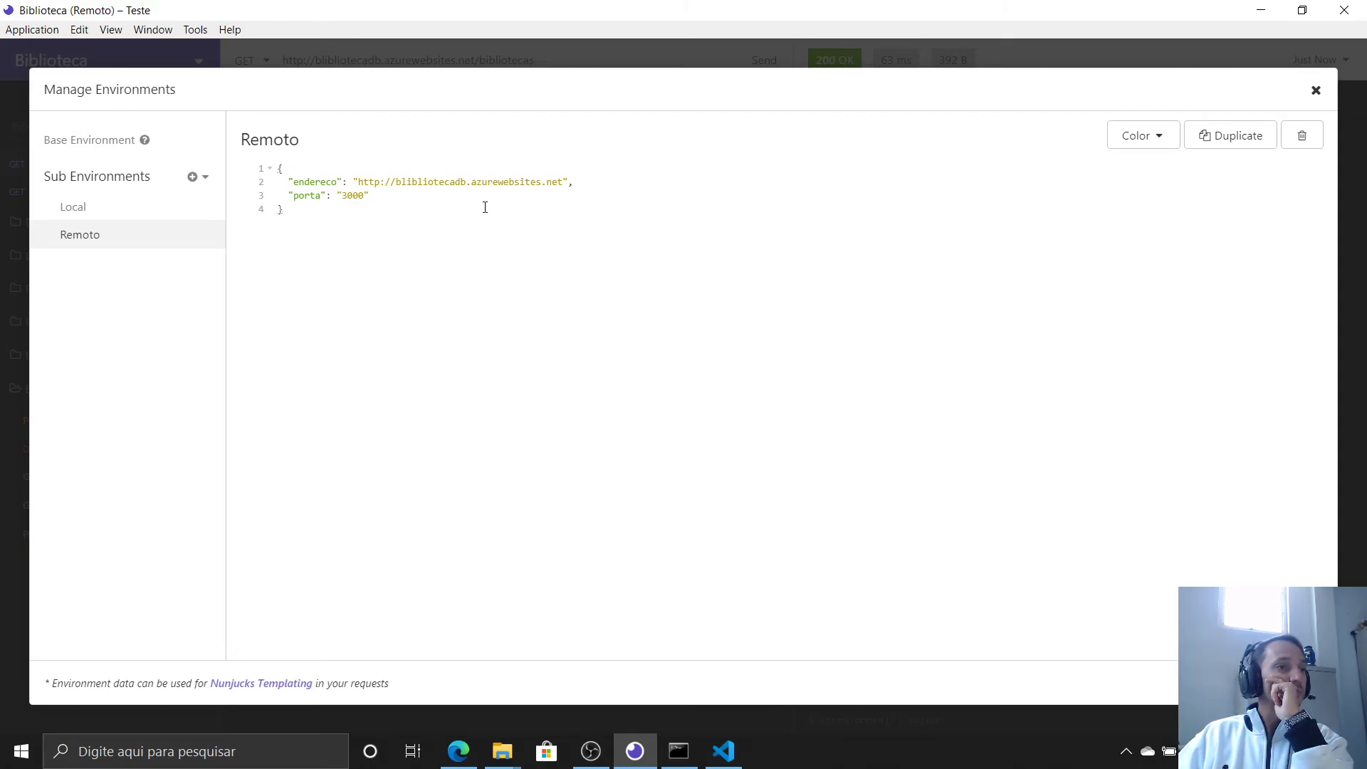
pyautogui.click(1316, 90)
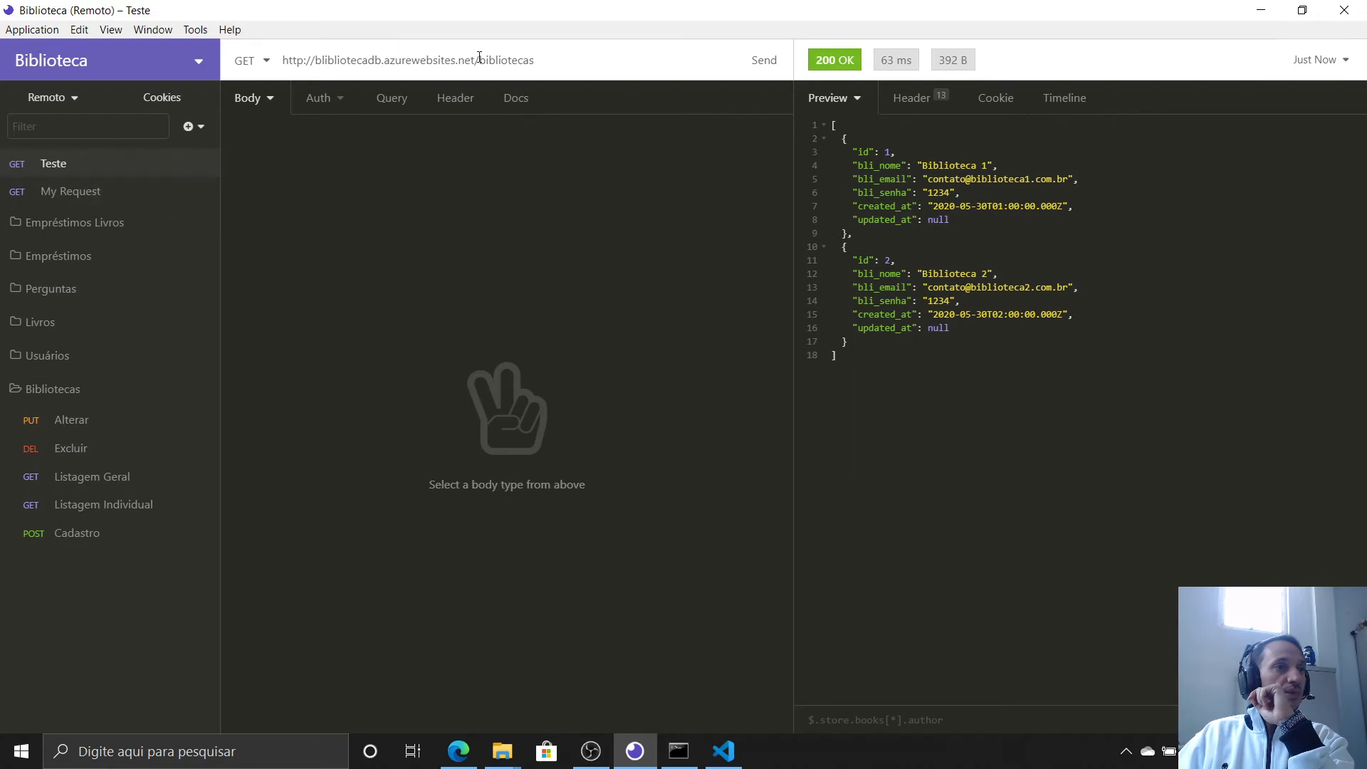
# Inspect the host address and /bibliotecas path in the Teste request URL
pyautogui.moveTo(474, 61); pyautogui.dragTo(535, 60)
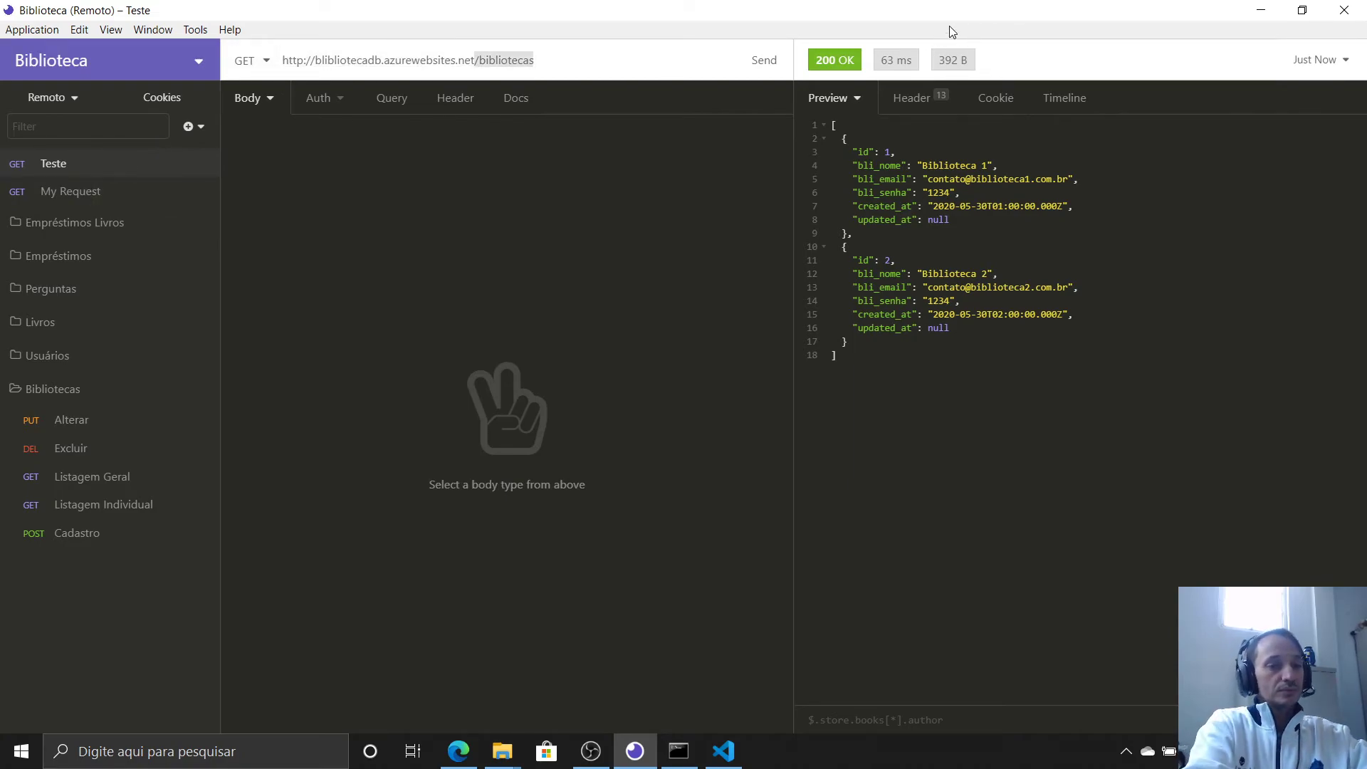
pyautogui.press('Left')
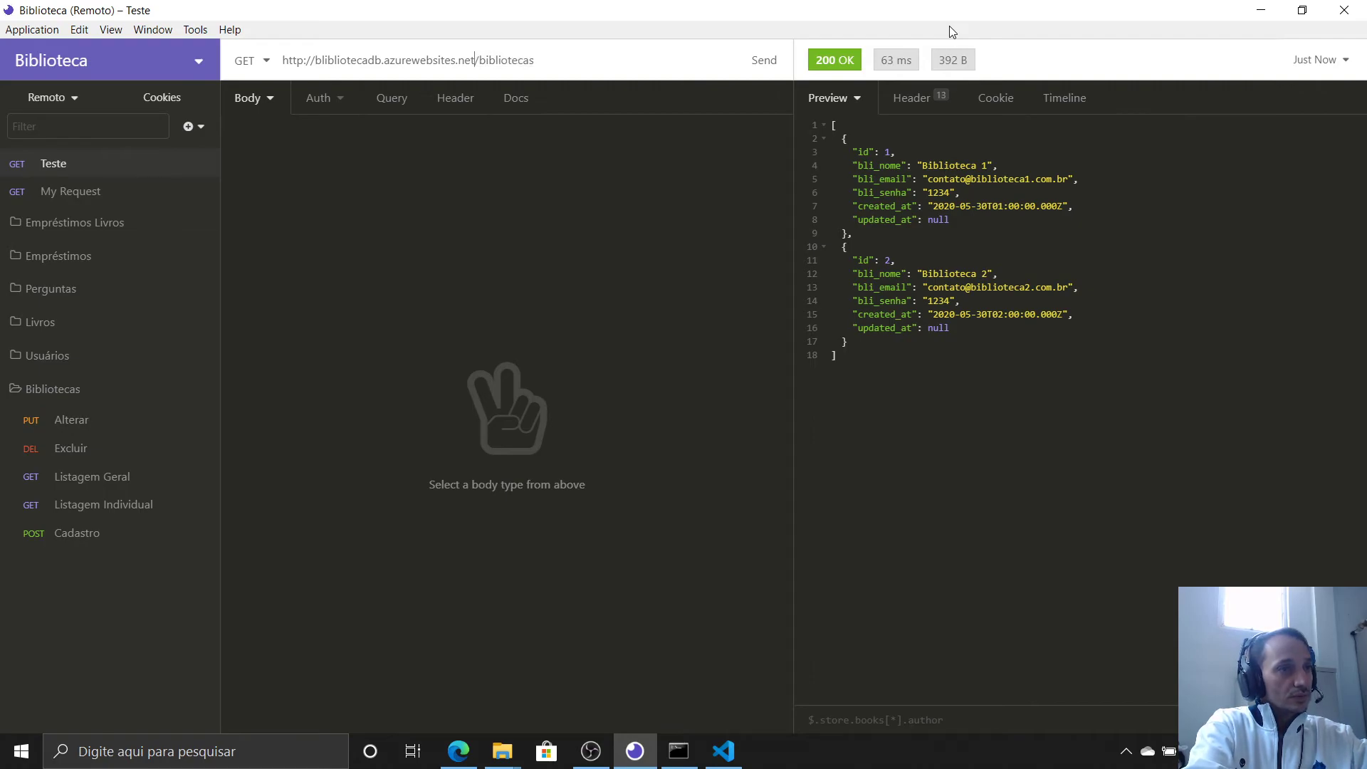
pyautogui.hotkey('shift', 'Left')
pyautogui.hotkey('shift', 'Left')
pyautogui.hotkey('shift', 'Left')
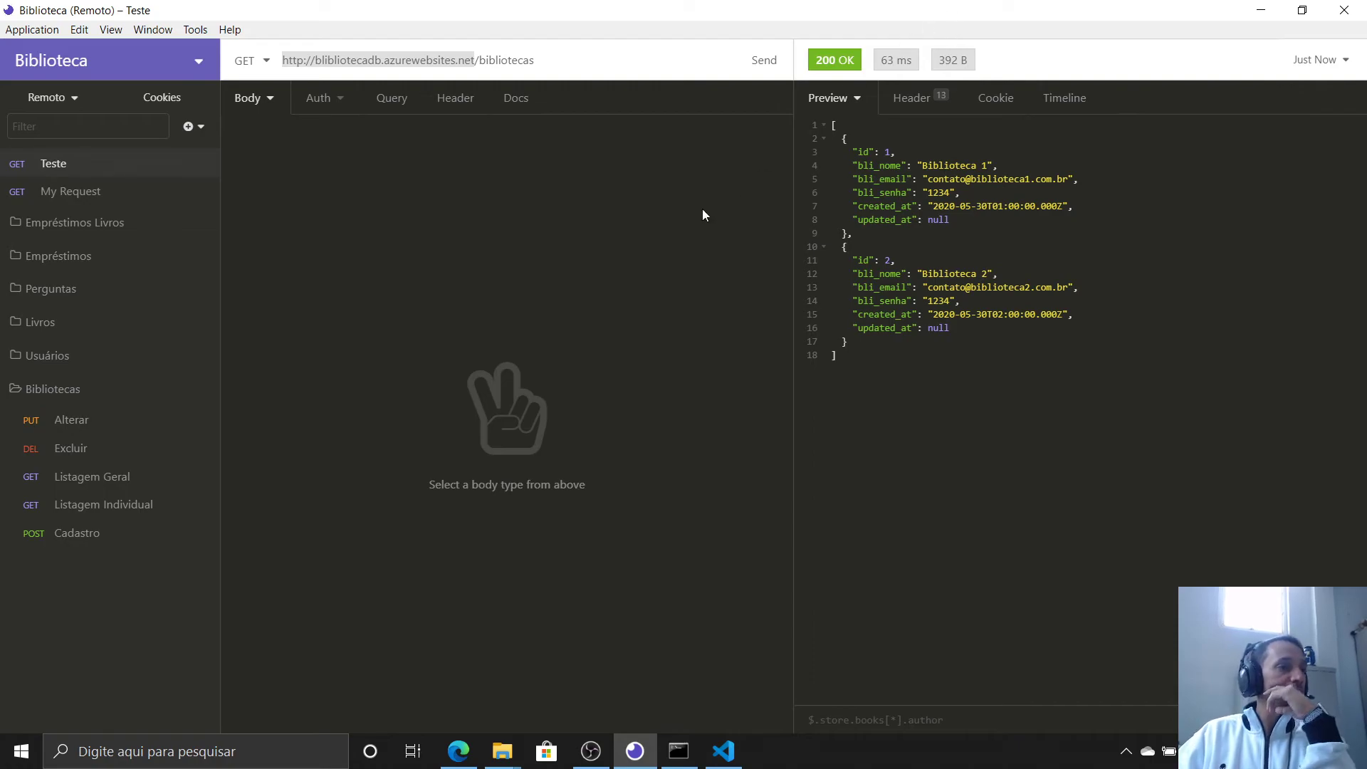
pyautogui.click(53, 98)
# Check the Remoto endereco address value in environment settings
pyautogui.click(143, 276)
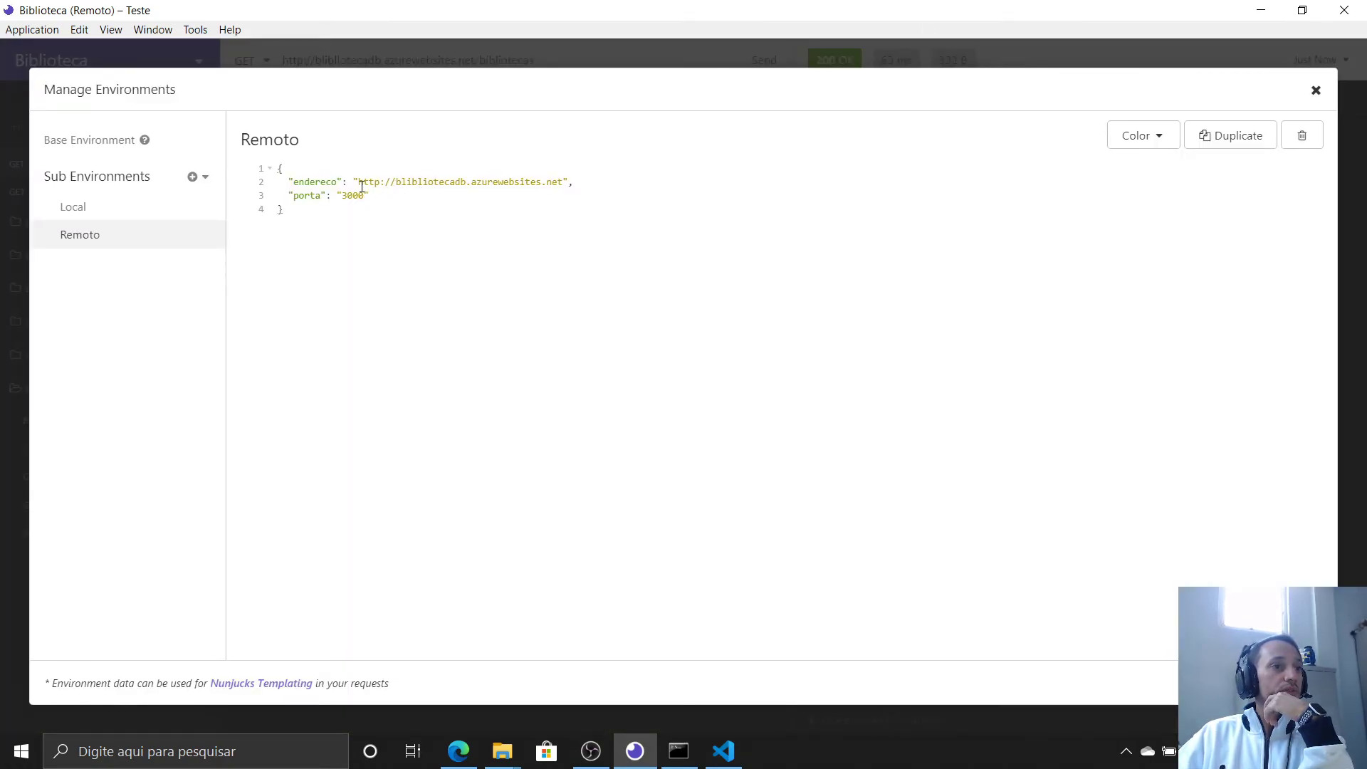
pyautogui.moveTo(360, 183); pyautogui.dragTo(550, 178)
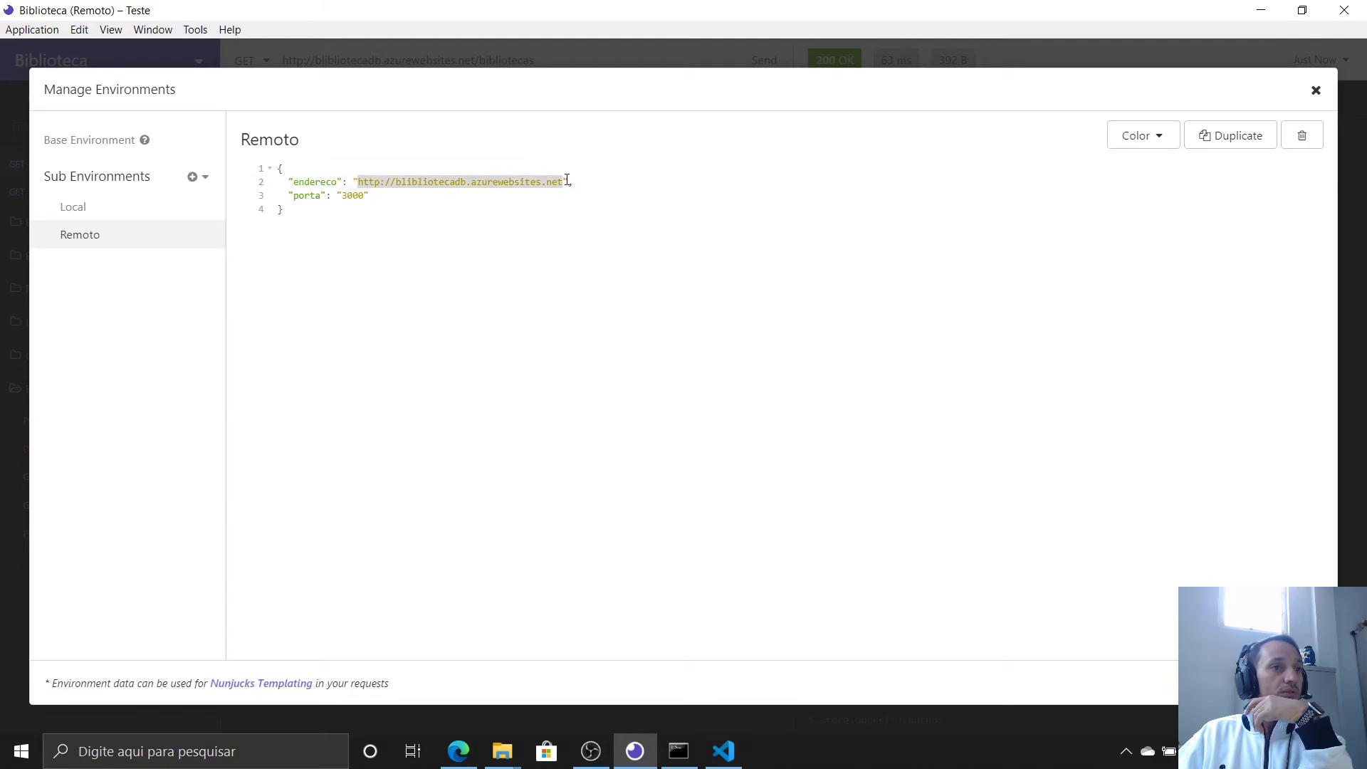
pyautogui.press('Right')
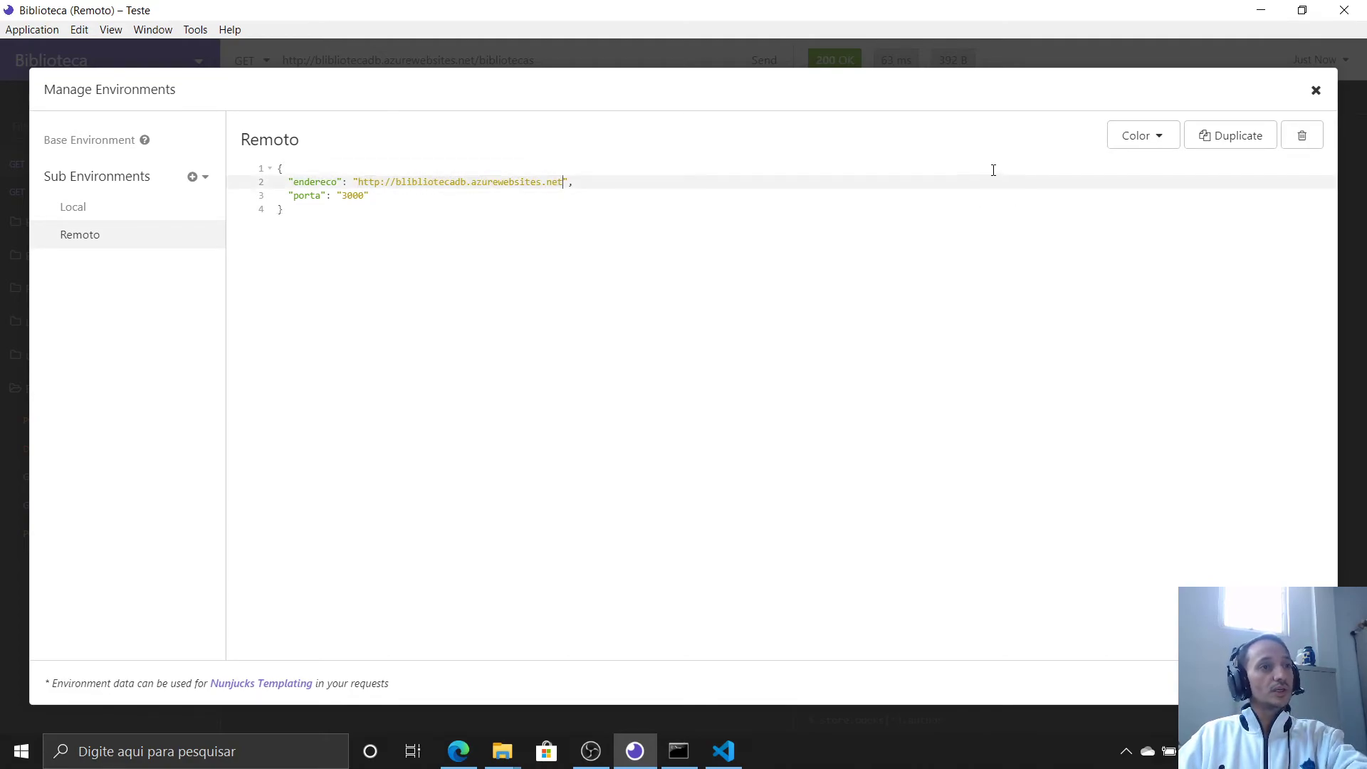
pyautogui.press('Escape')
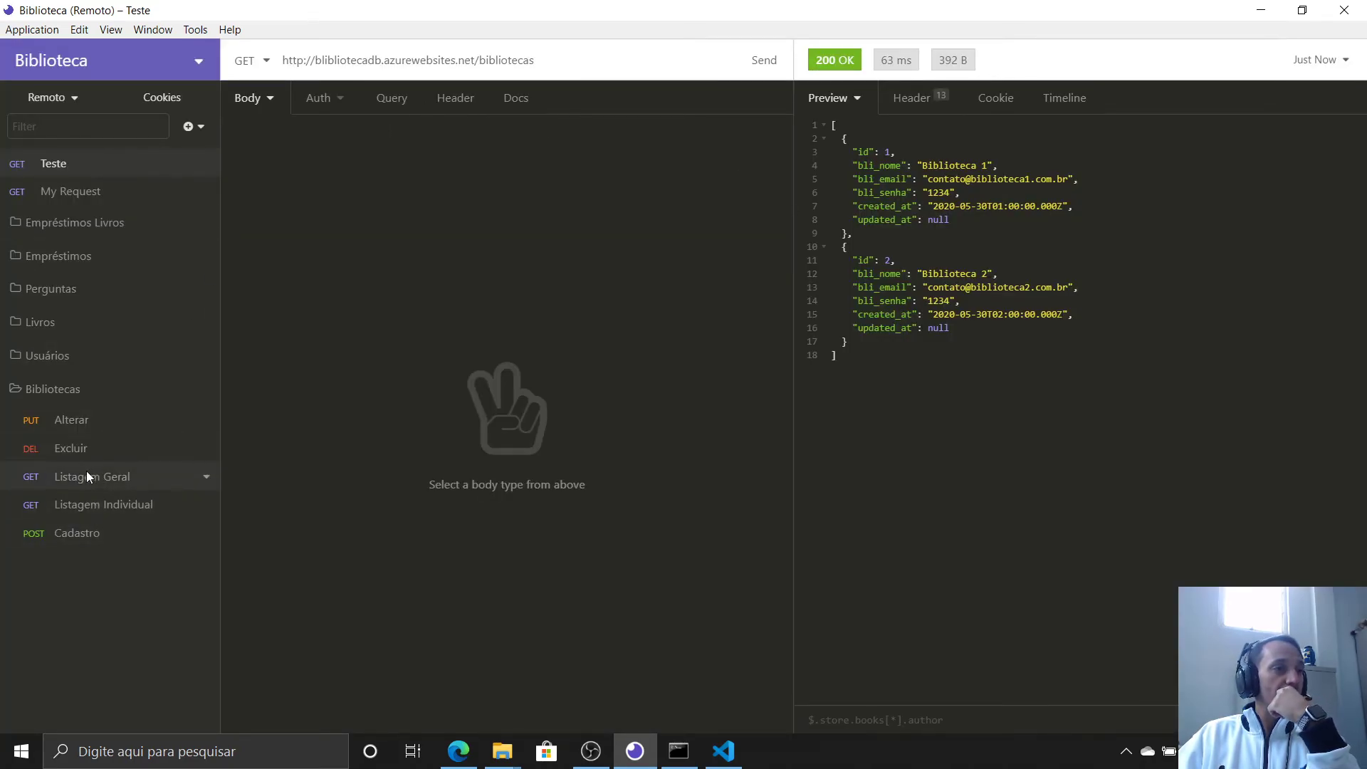
pyautogui.click(73, 98)
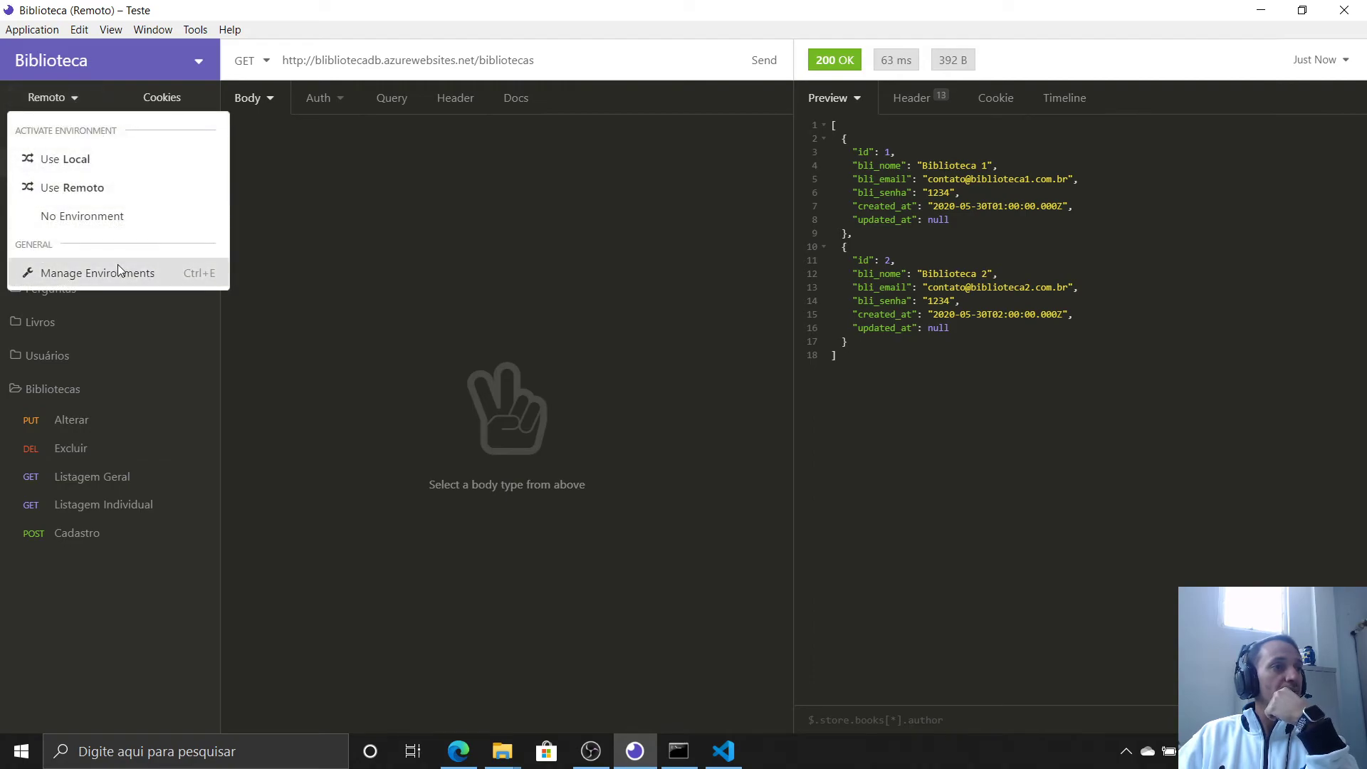
pyautogui.click(118, 264)
pyautogui.click(128, 210)
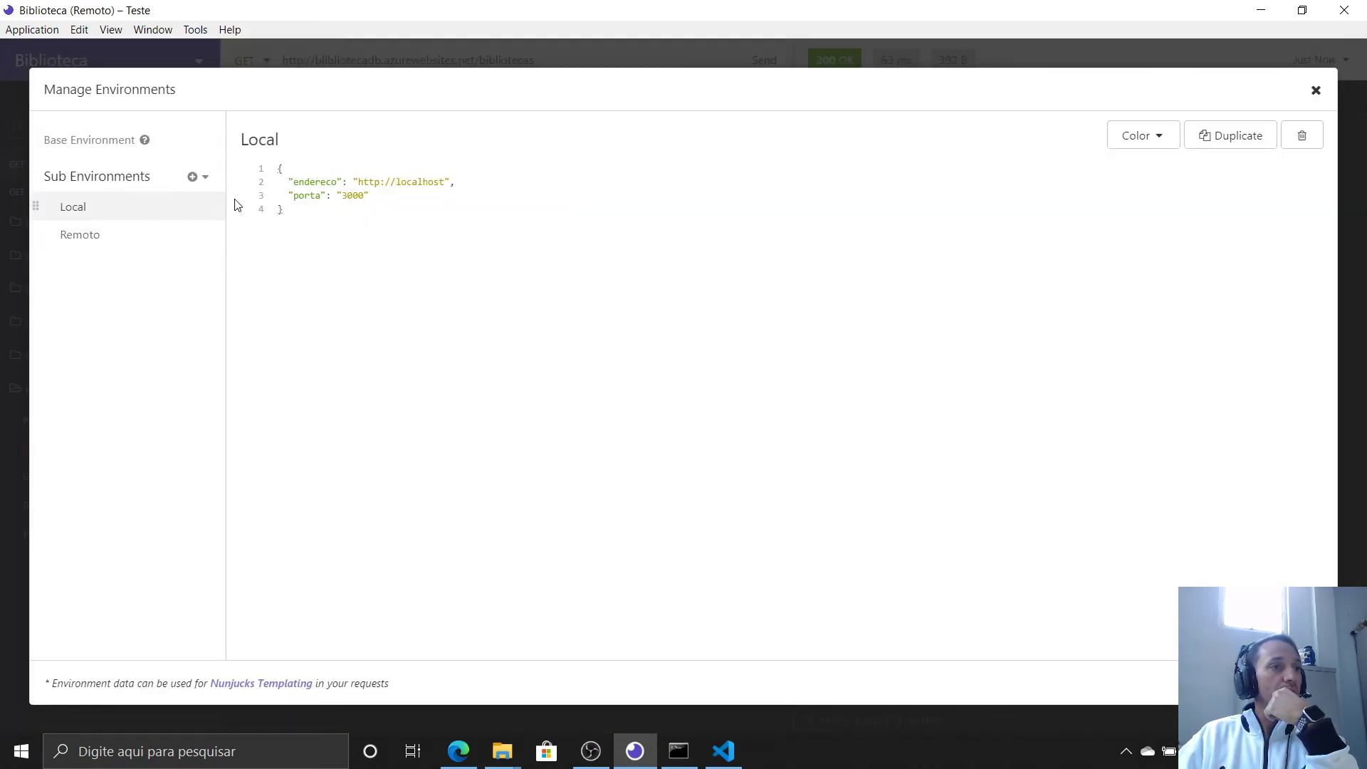
pyautogui.click(446, 182)
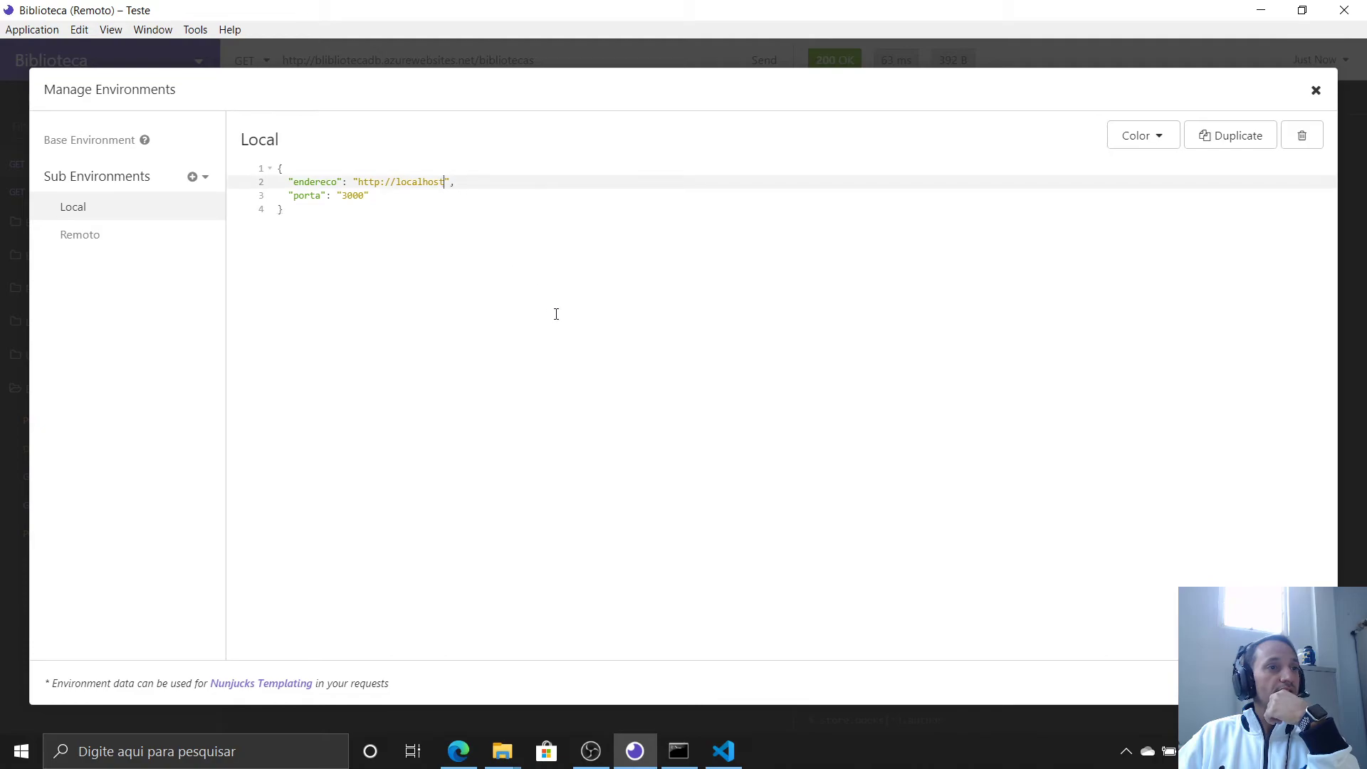
pyautogui.write(':3000')
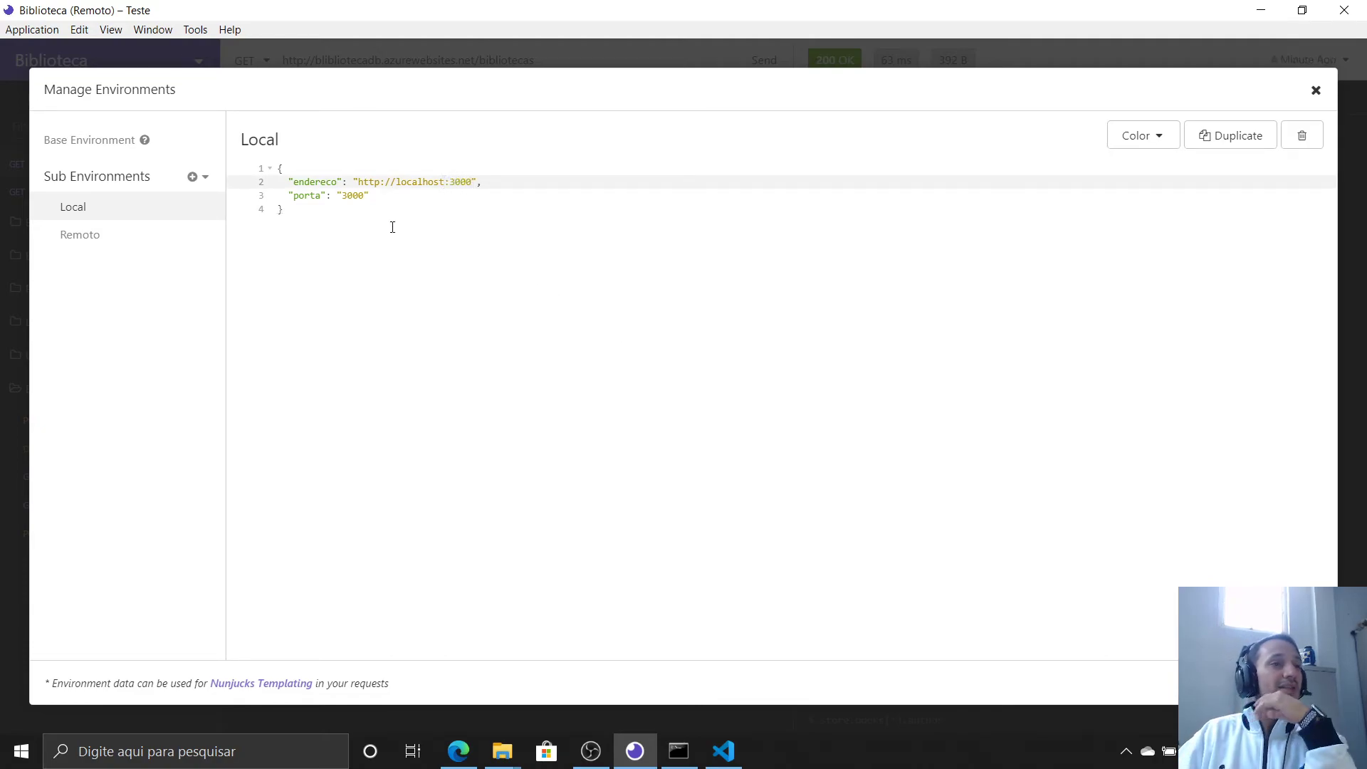
pyautogui.moveTo(369, 196); pyautogui.dragTo(279, 195)
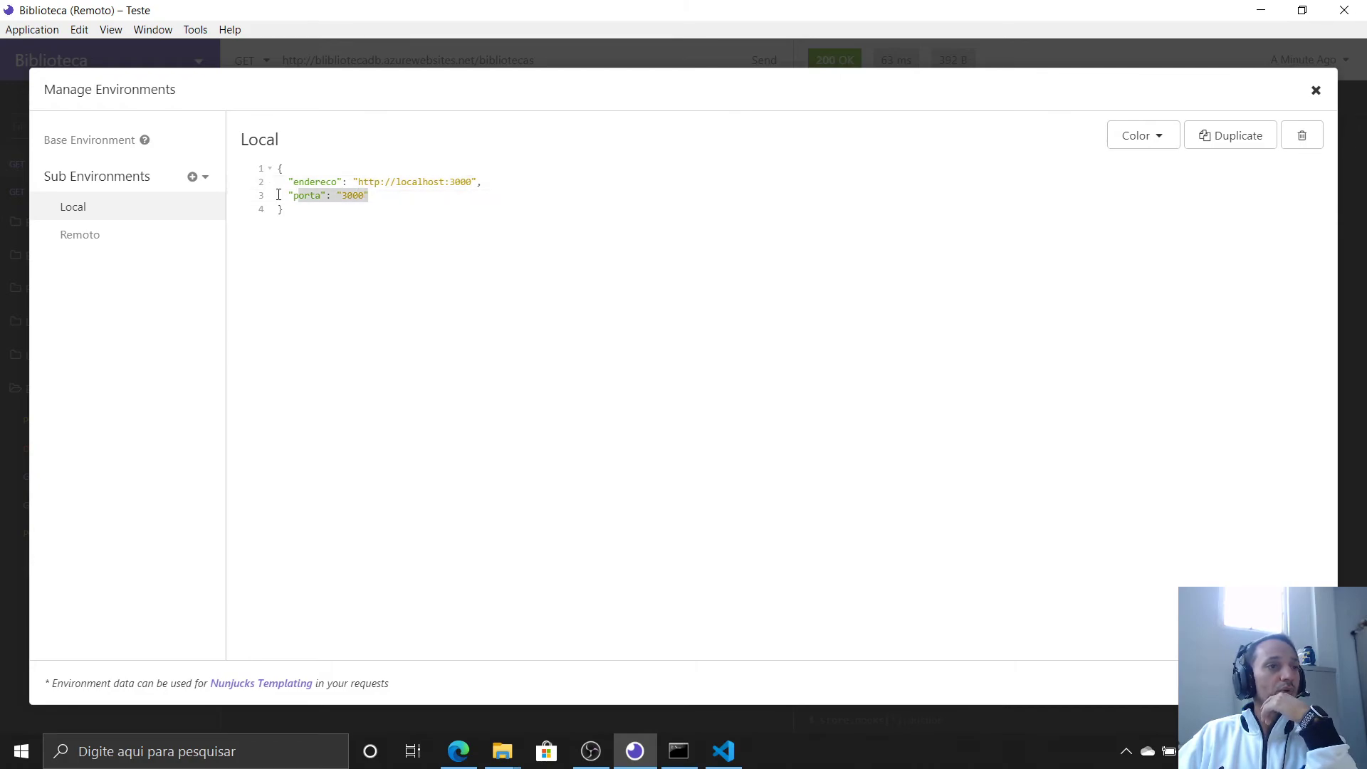
pyautogui.press('BackSpace')
pyautogui.press('BackSpace')
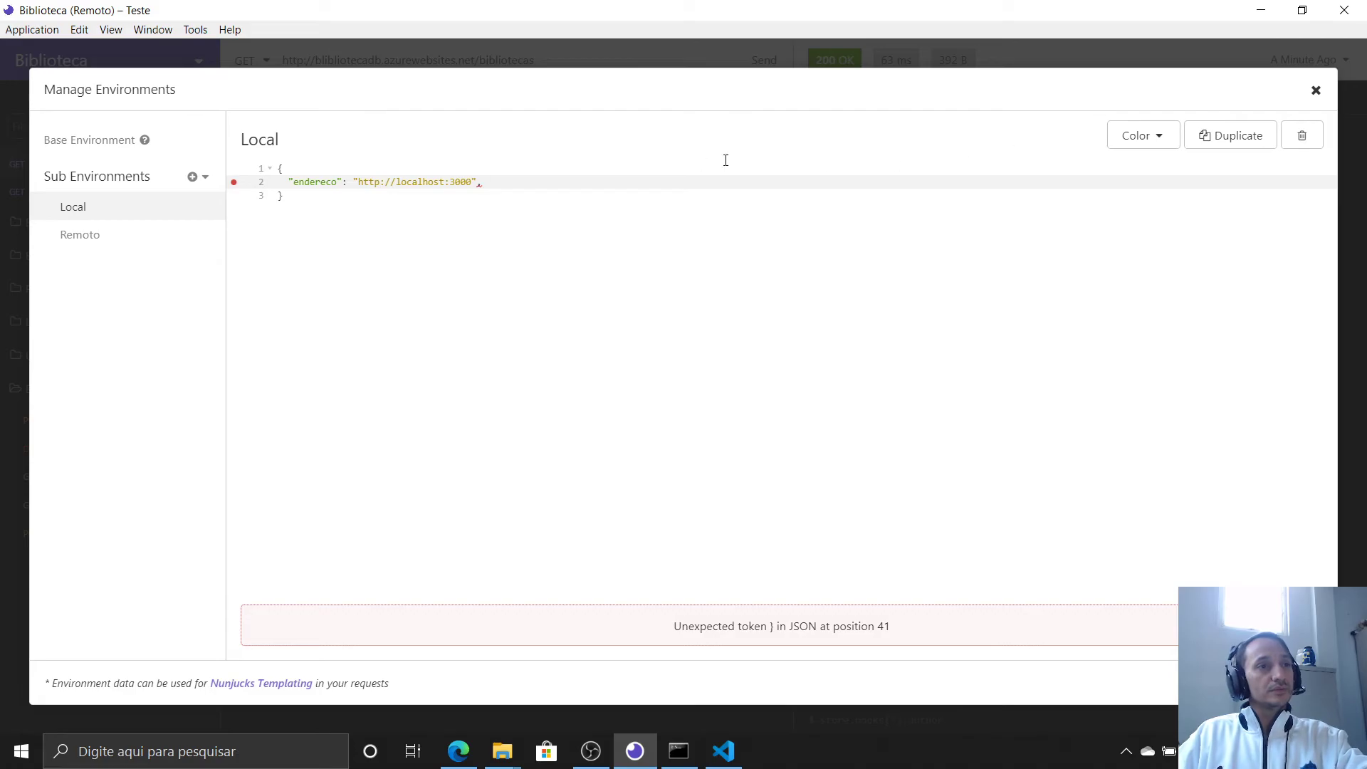
pyautogui.press('BackSpace')
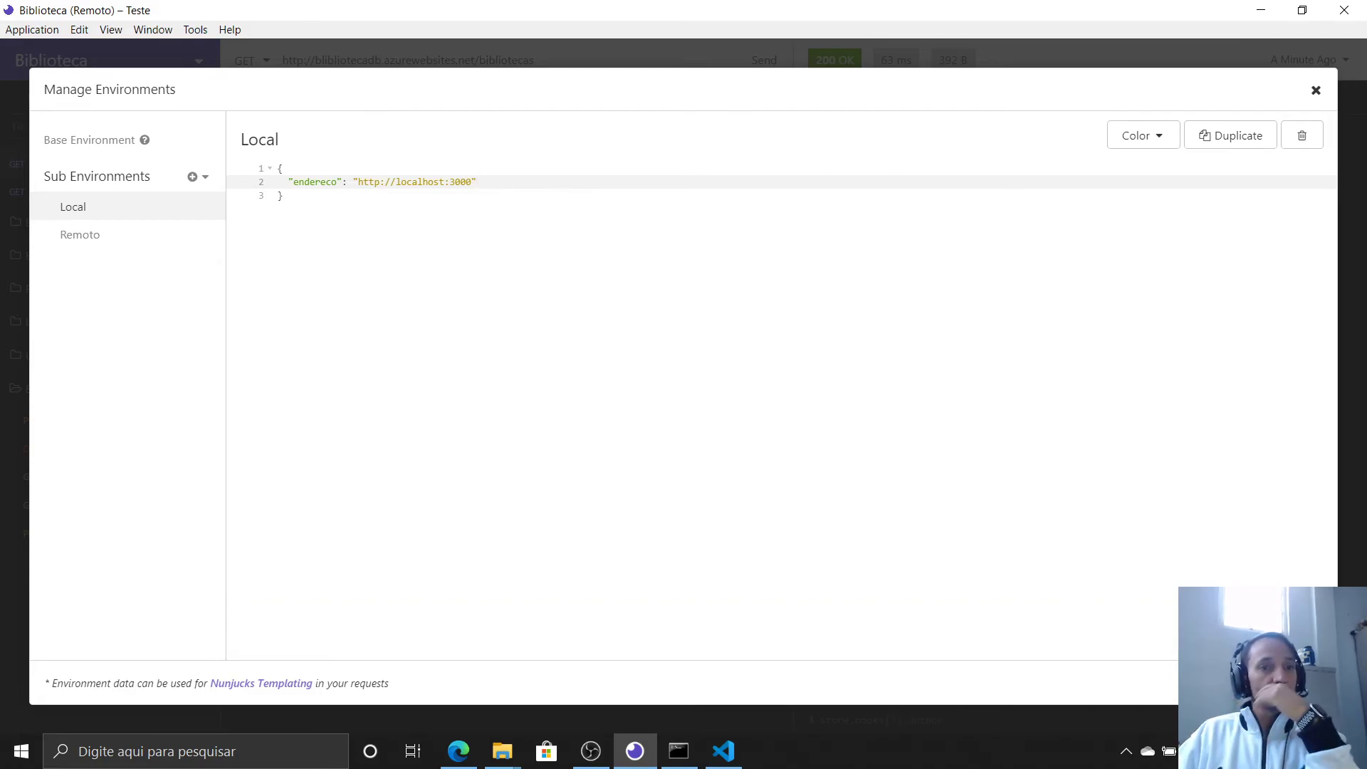
pyautogui.press('Escape')
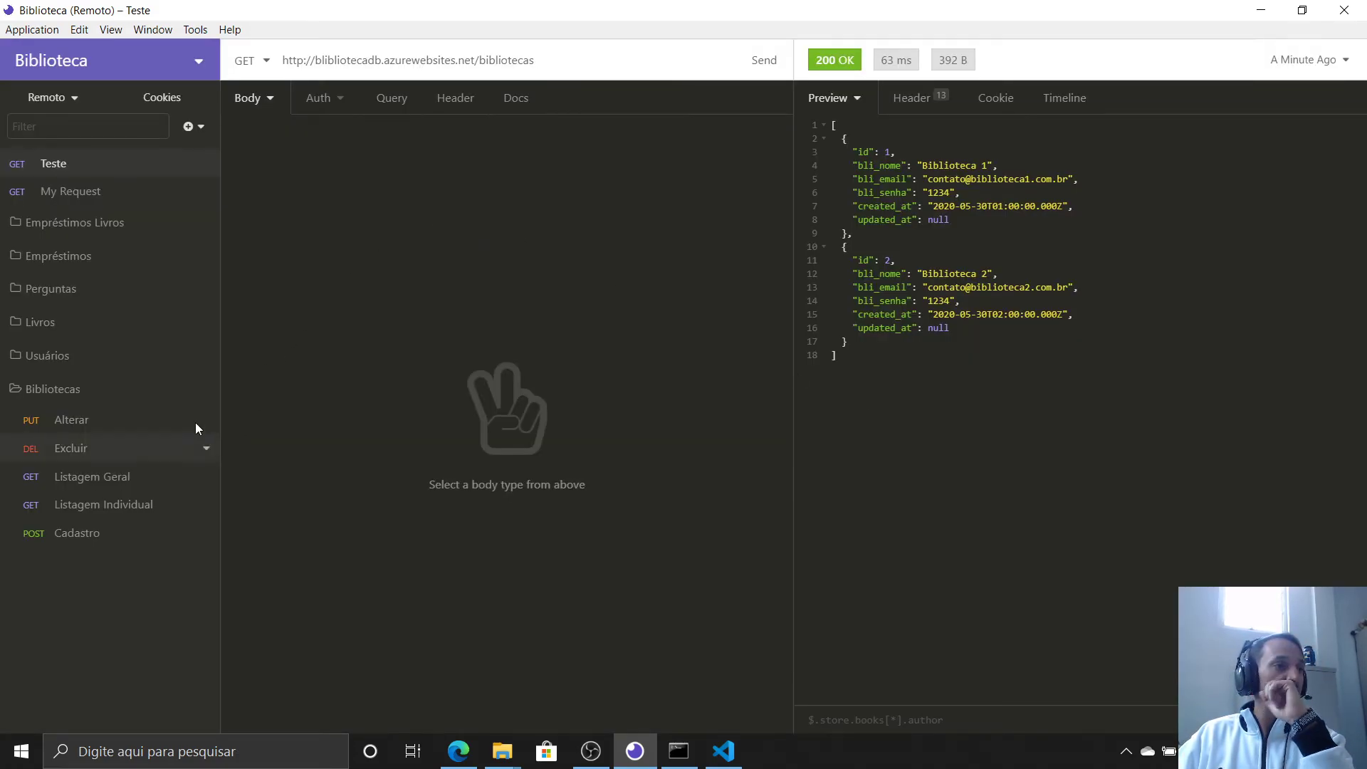
# Delete the porta line and leftover comma from the Remoto environment
pyautogui.click(71, 97)
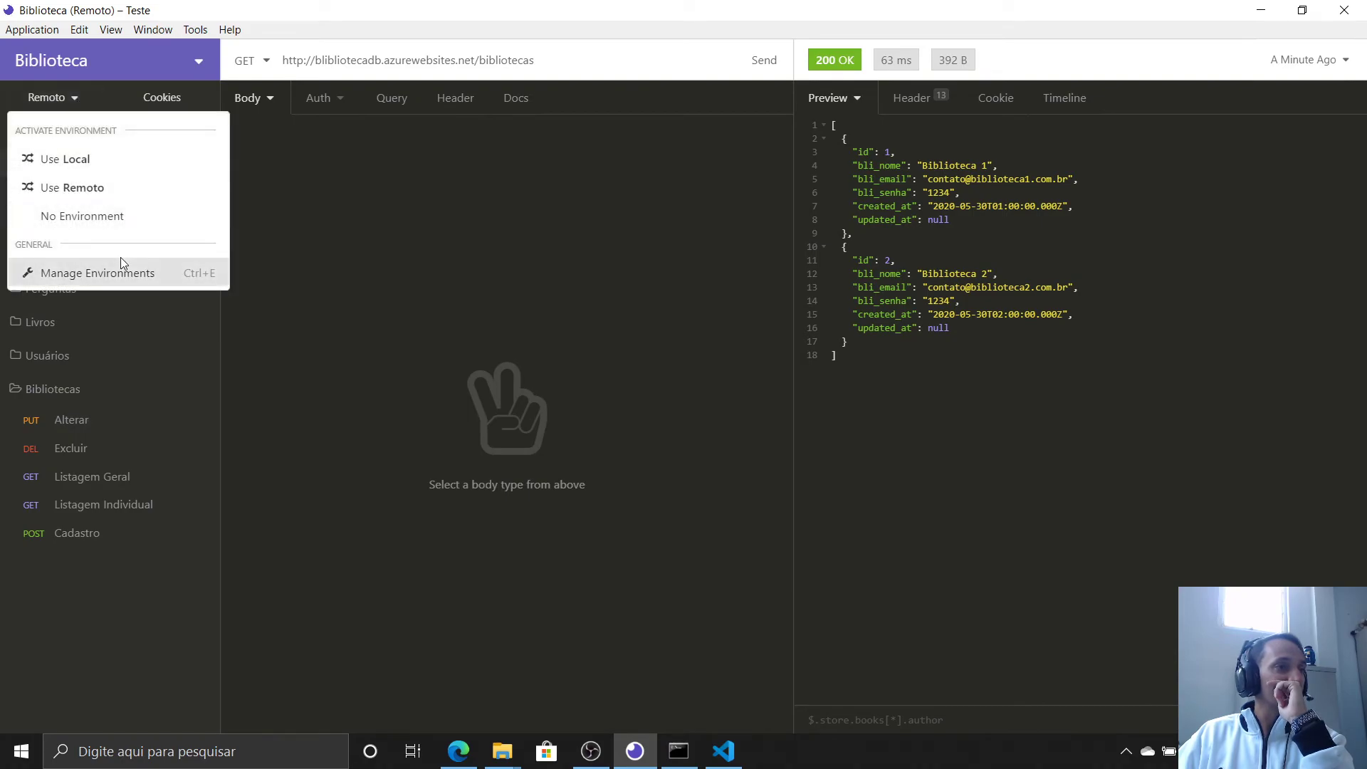
pyautogui.click(142, 273)
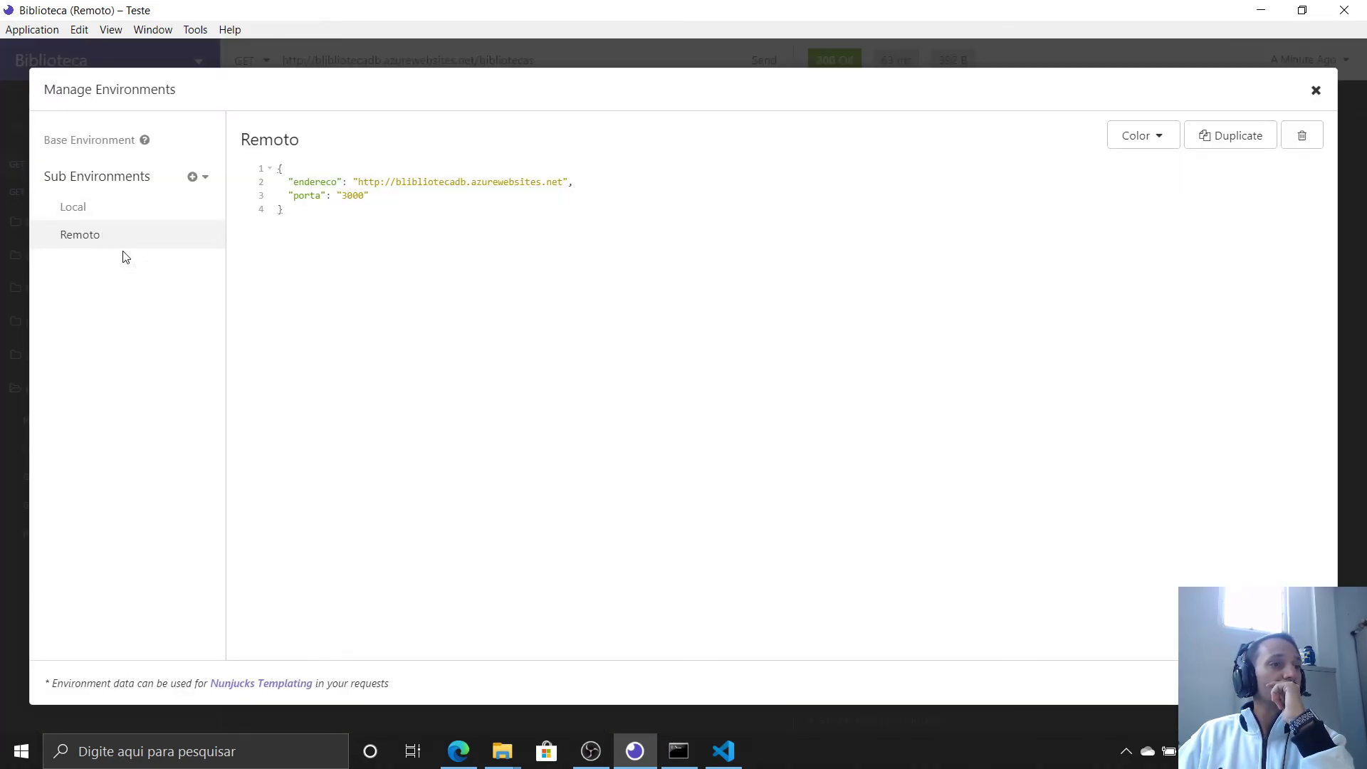
pyautogui.moveTo(369, 195); pyautogui.dragTo(276, 197)
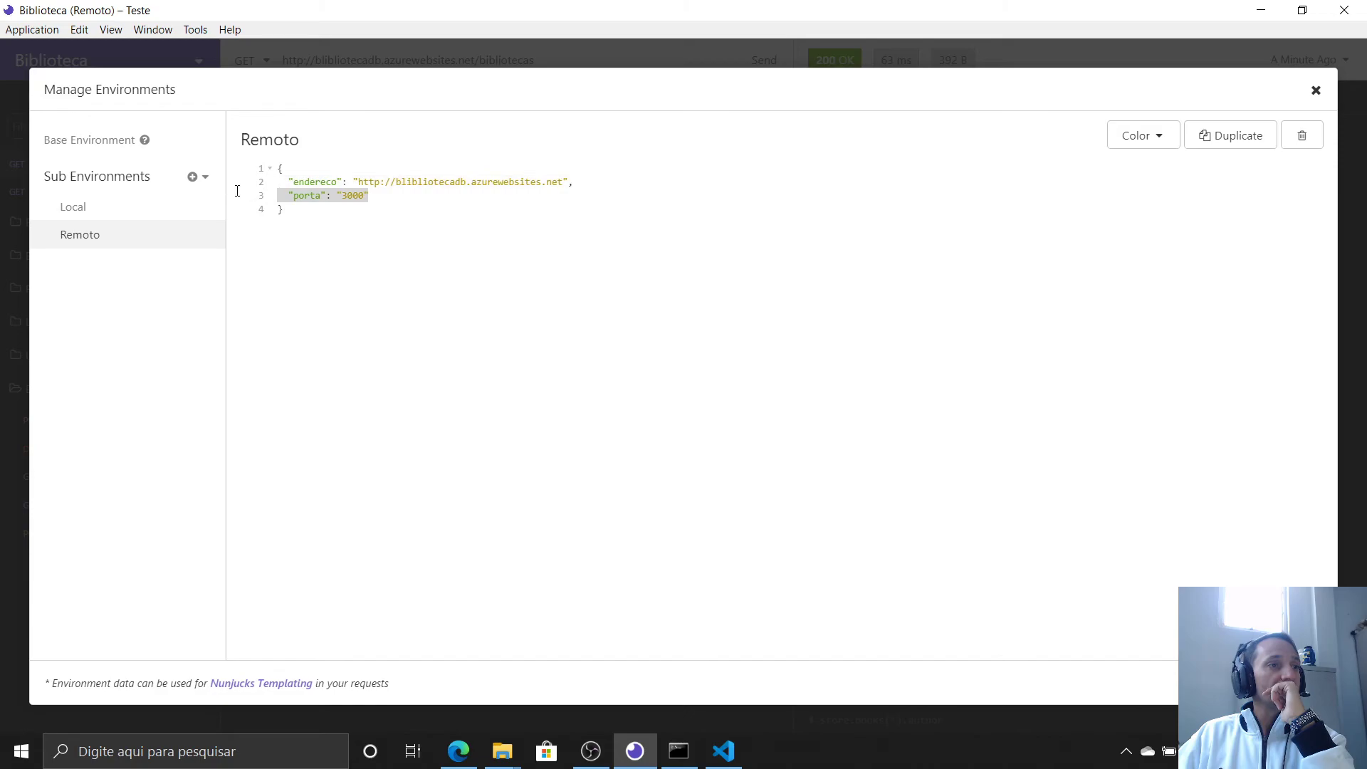
pyautogui.press('BackSpace')
pyautogui.press('BackSpace')
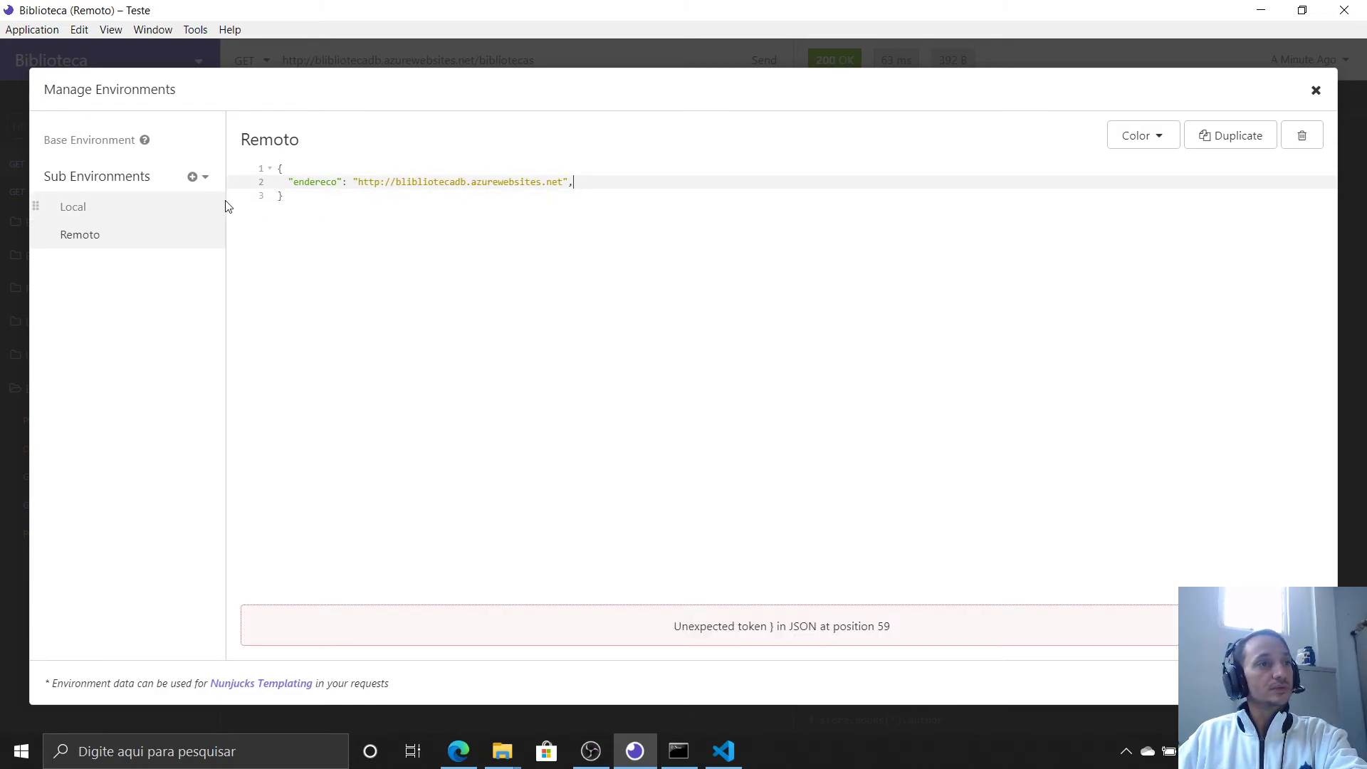
pyautogui.press('BackSpace')
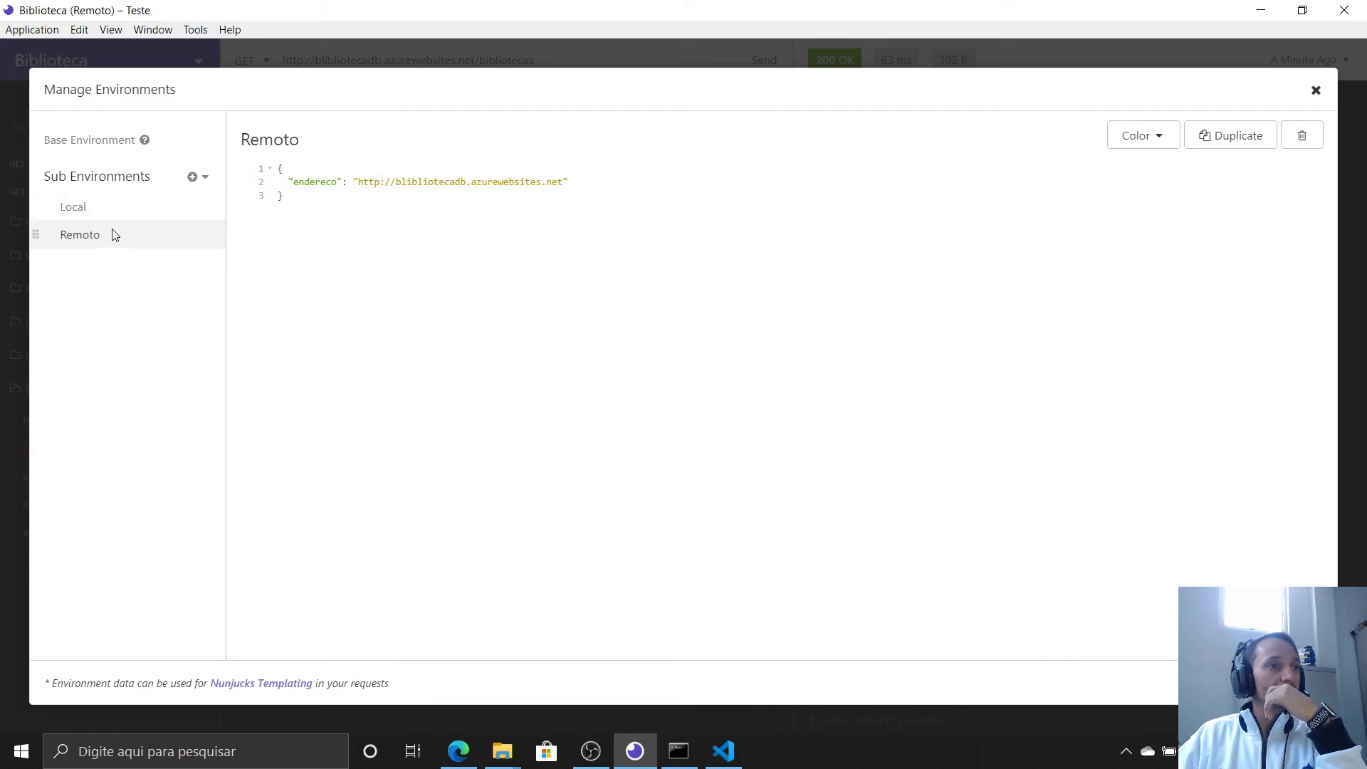
# Compare the Local and Remoto variables, then close environment management
pyautogui.click(102, 210)
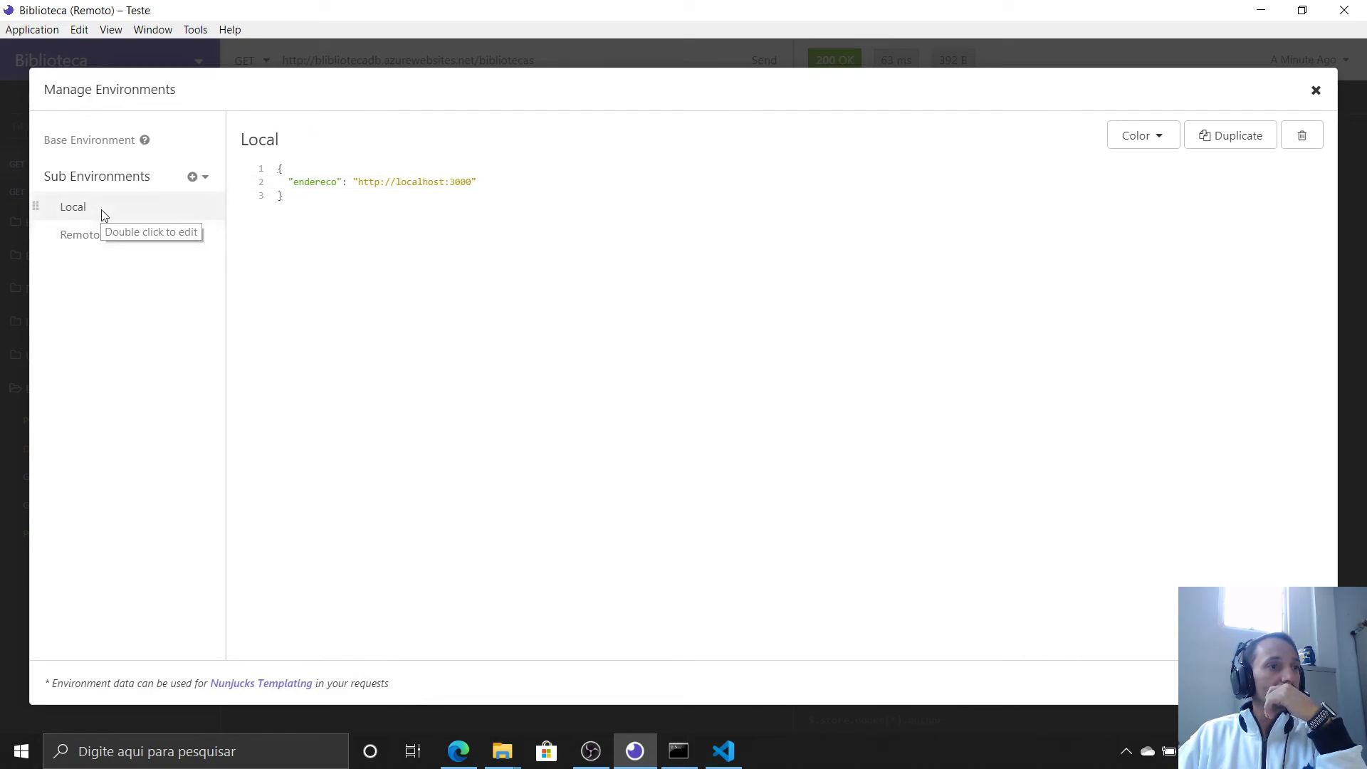
pyautogui.click(101, 236)
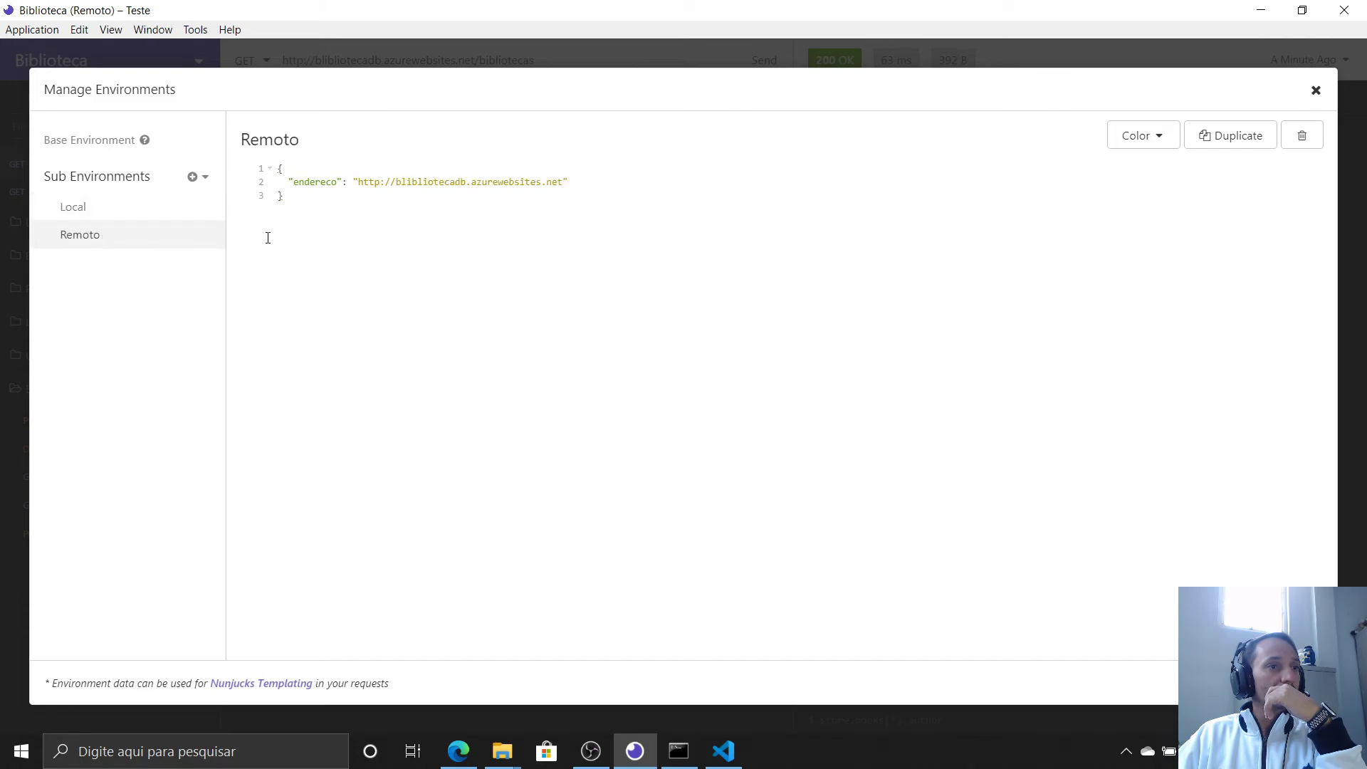
pyautogui.click(119, 207)
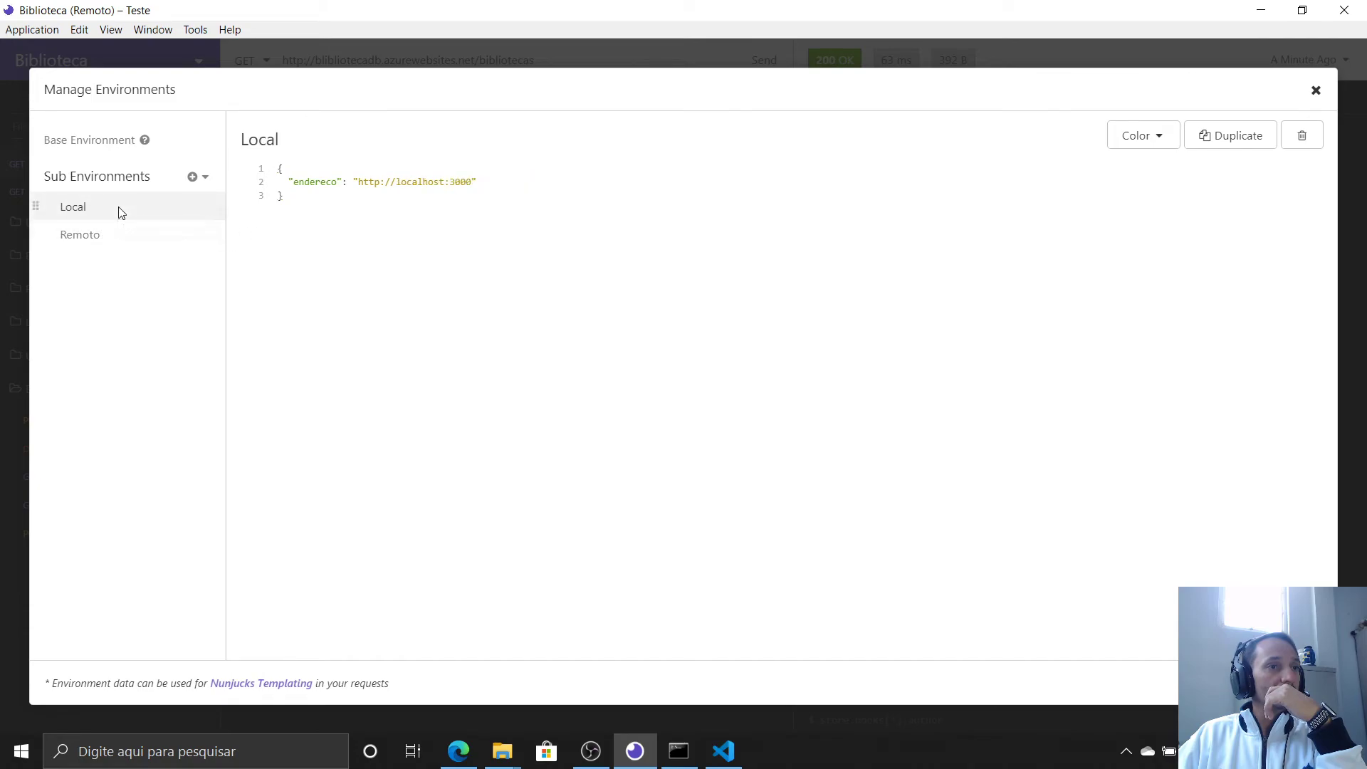
pyautogui.click(104, 240)
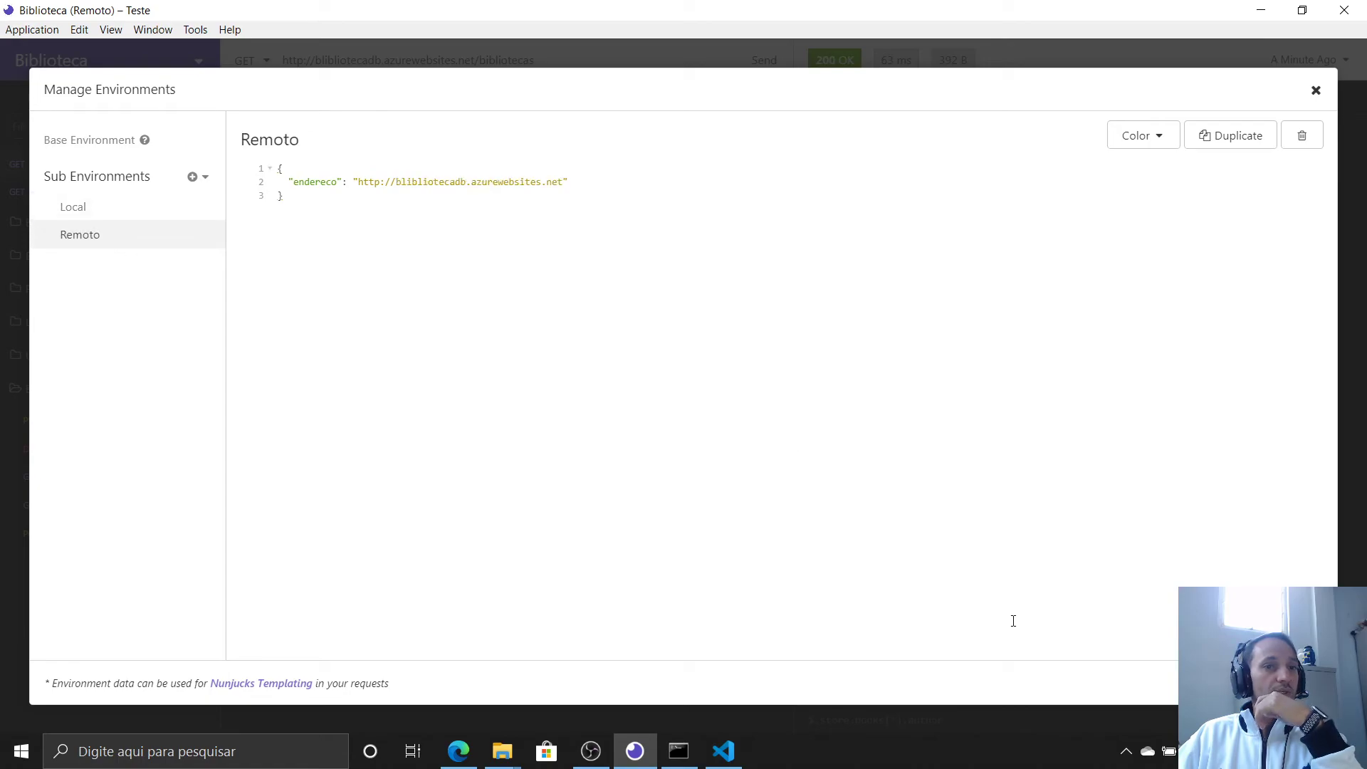
pyautogui.press('Escape')
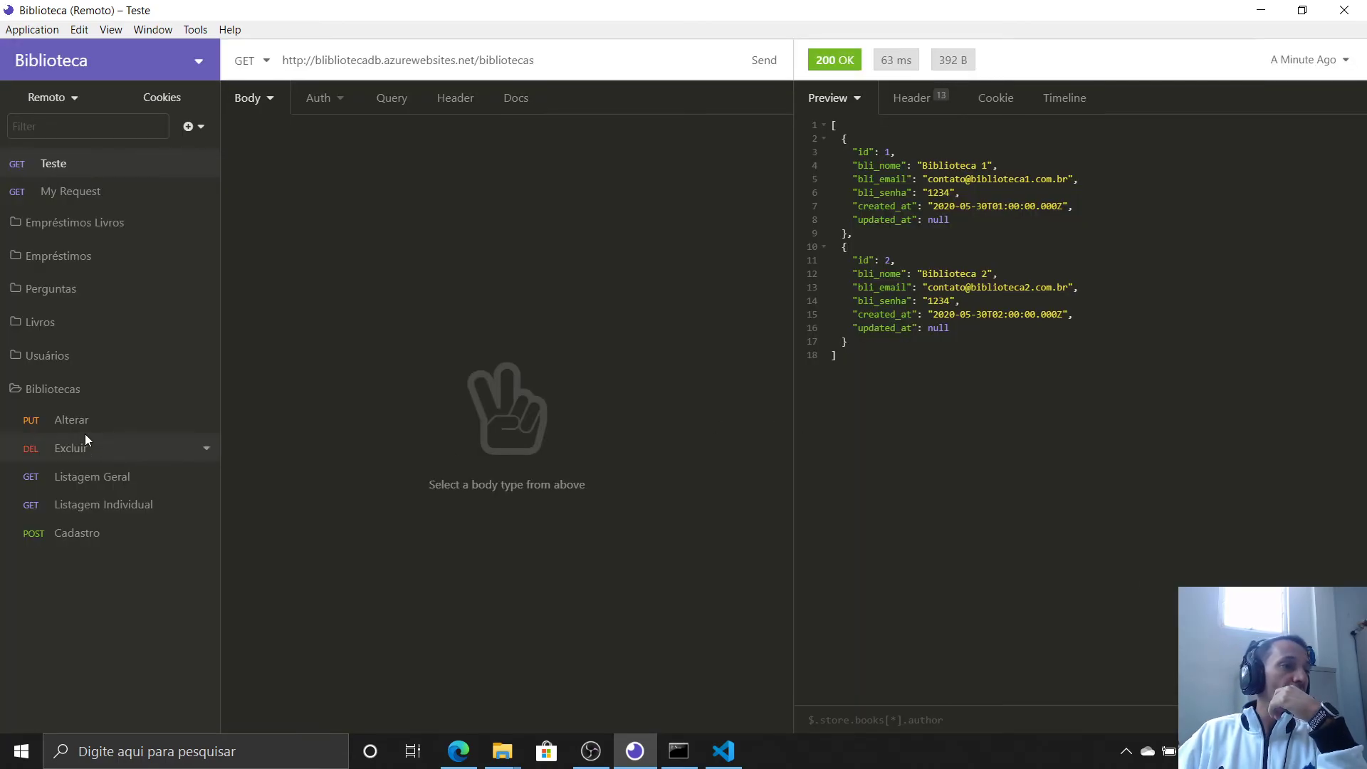
# Remove the porta tag and colon from the Alterar, Listagem Geral and Listagem Individual URLs
pyautogui.click(84, 427)
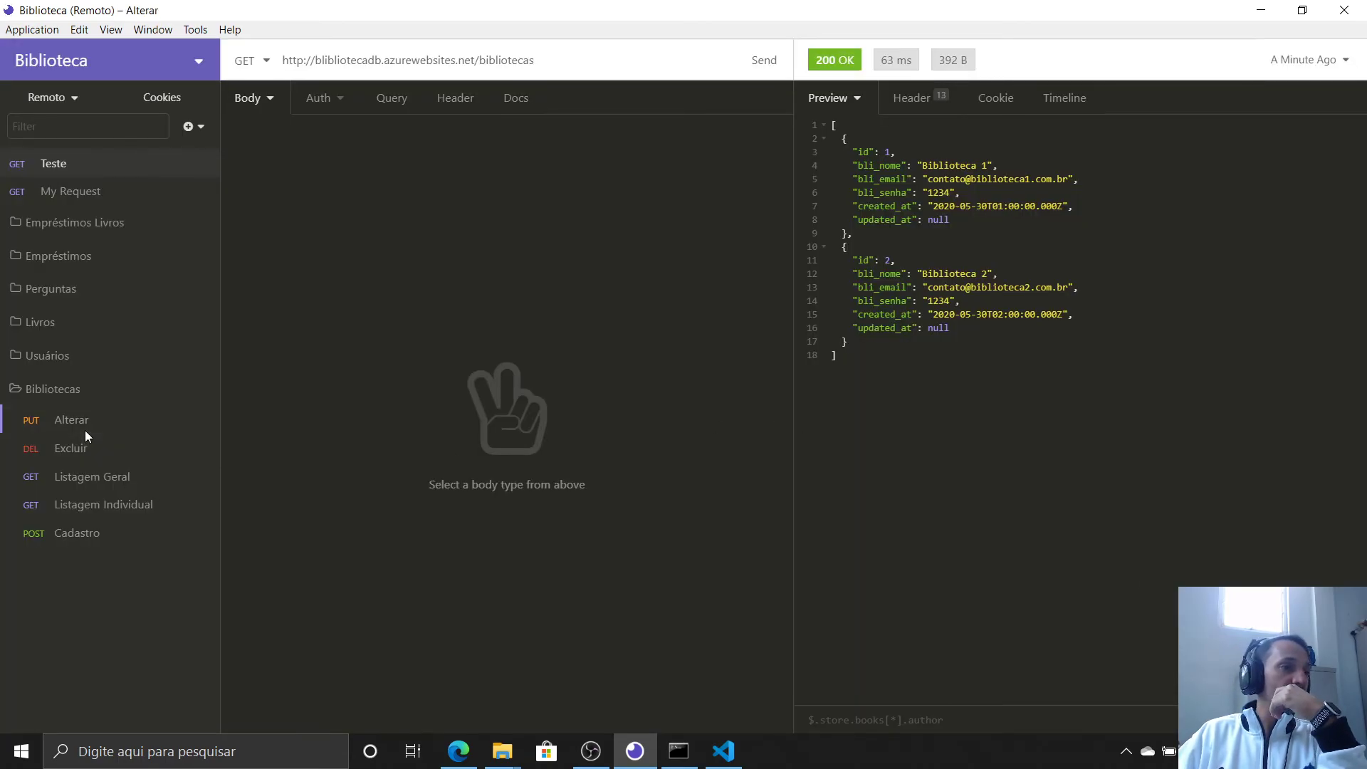
pyautogui.click(391, 61)
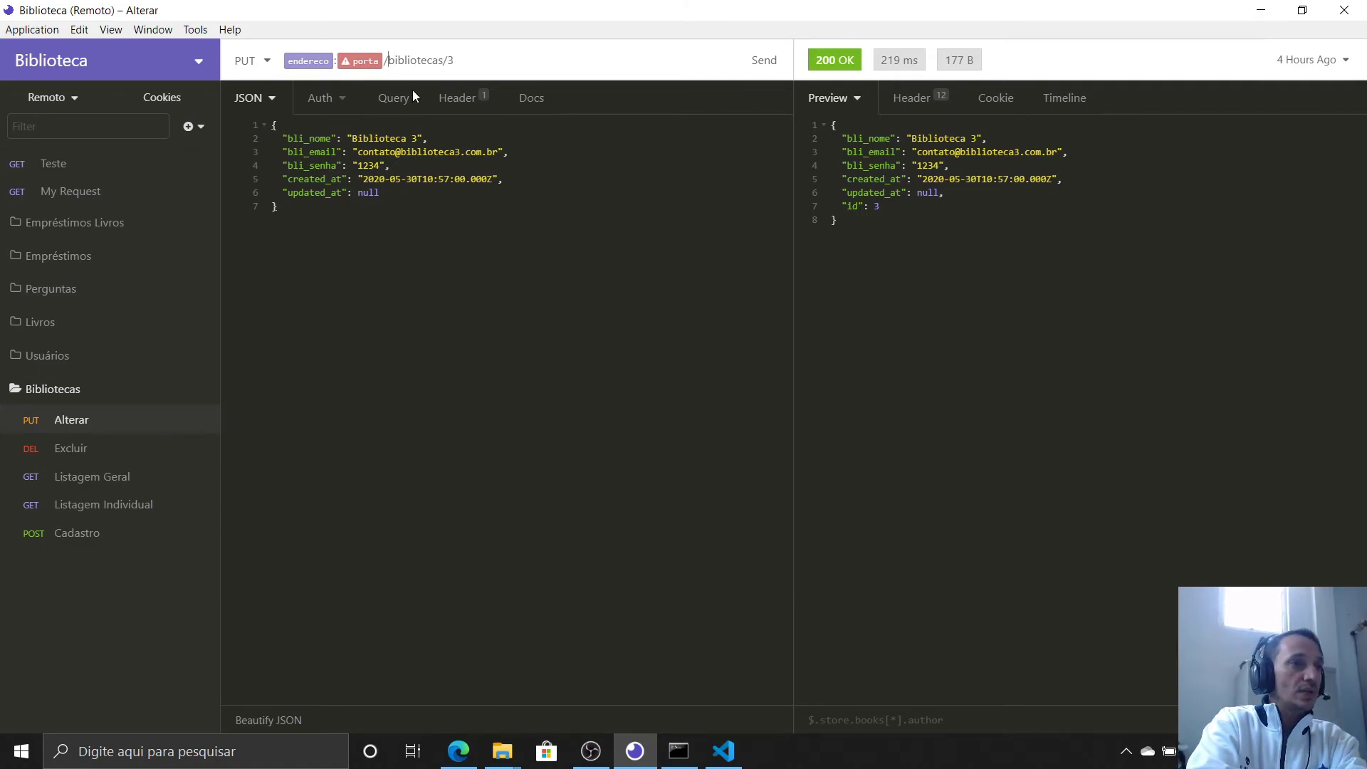
pyautogui.press('Left')
pyautogui.press('Left')
pyautogui.press('BackSpace')
pyautogui.press('BackSpace')
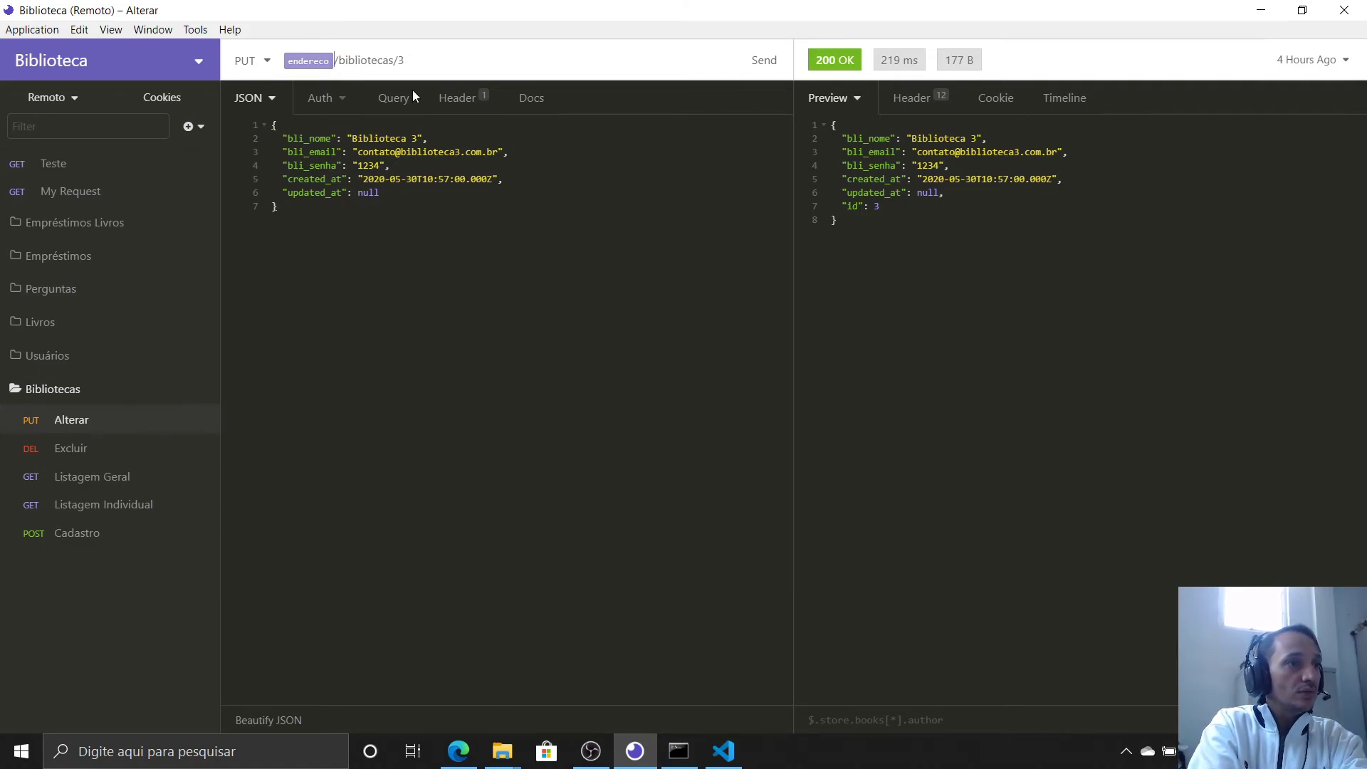
pyautogui.click(146, 450)
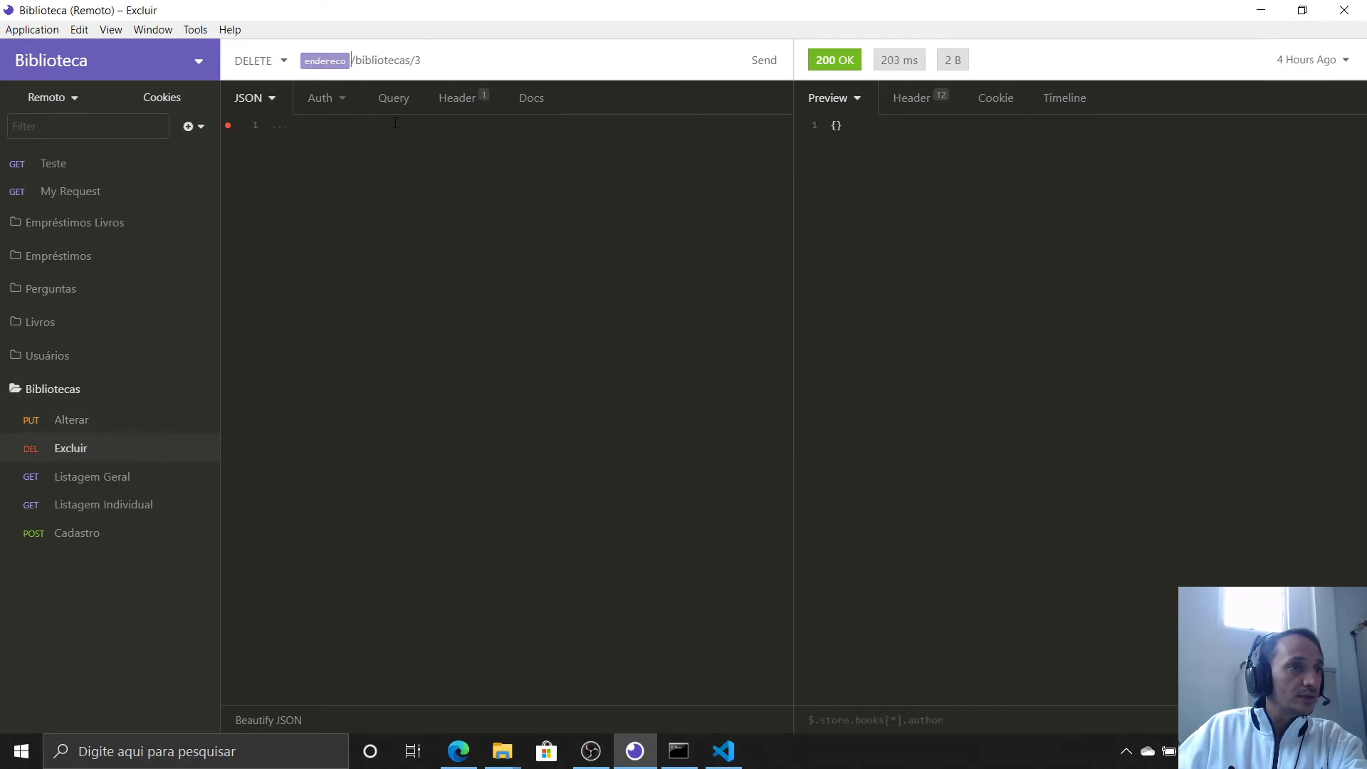
pyautogui.click(121, 473)
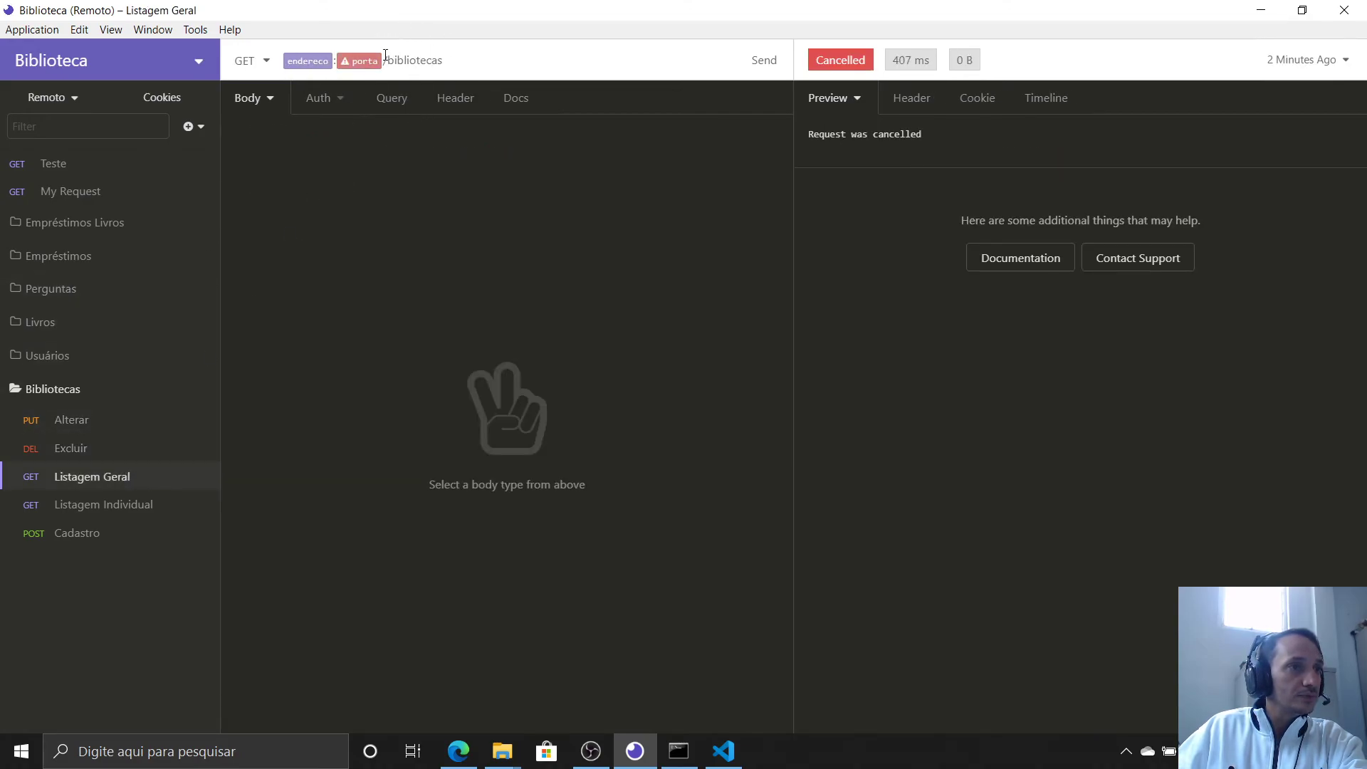
pyautogui.press('BackSpace')
pyautogui.press('BackSpace')
pyautogui.click(109, 510)
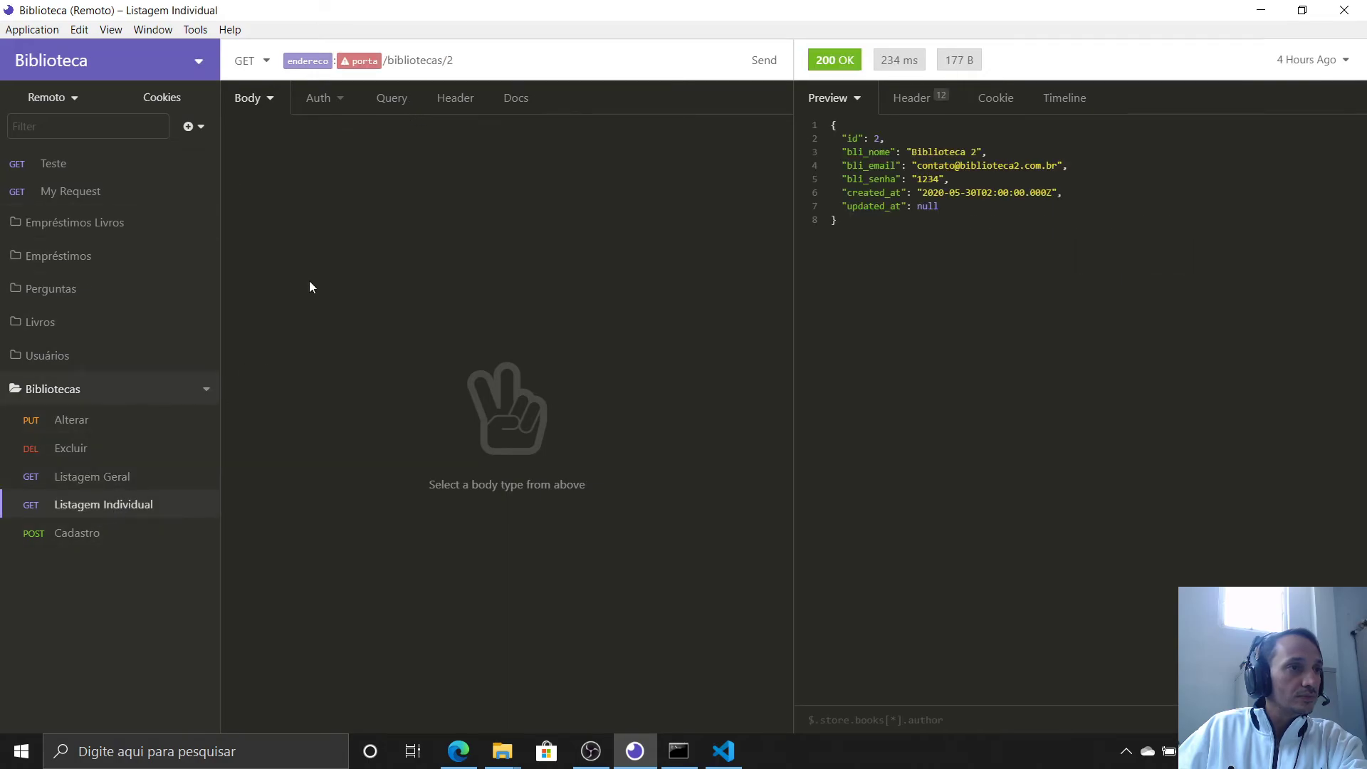
pyautogui.press('BackSpace')
pyautogui.press('BackSpace')
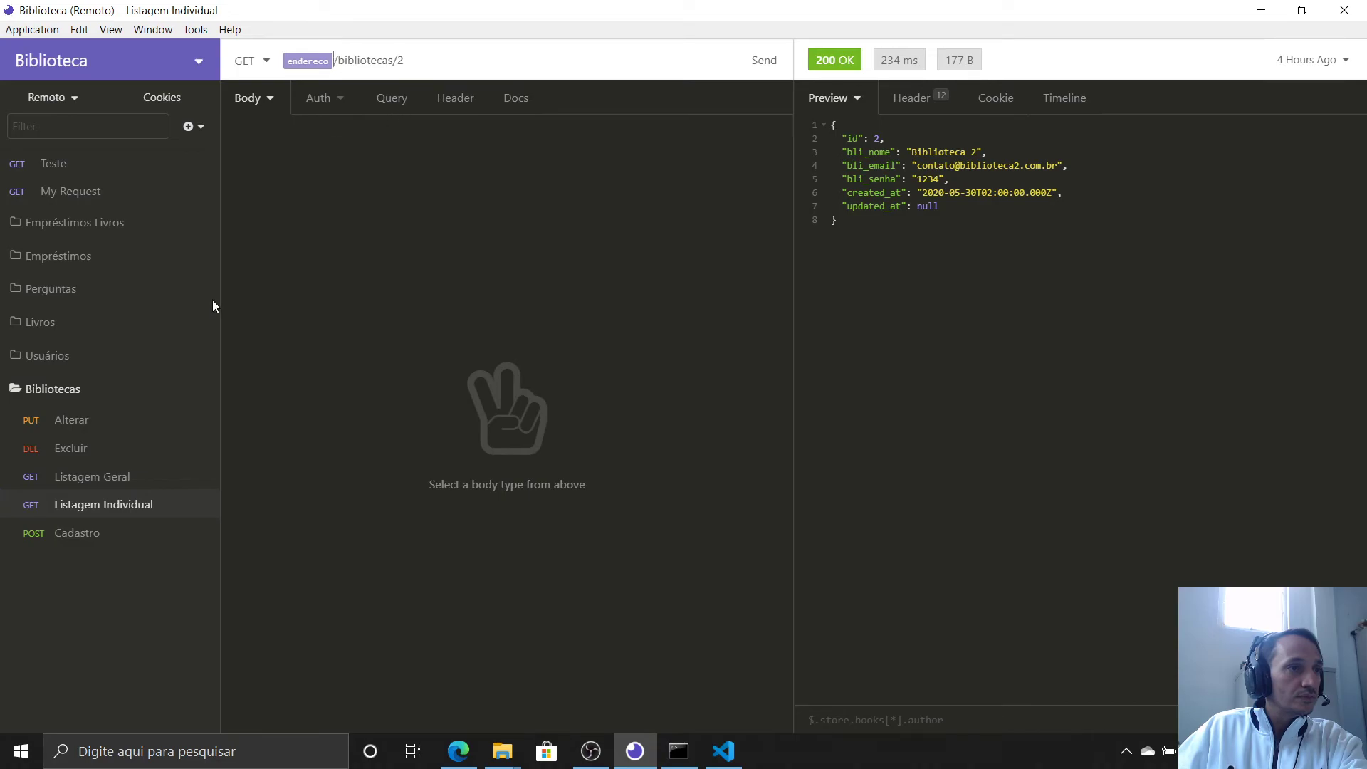
pyautogui.click(118, 528)
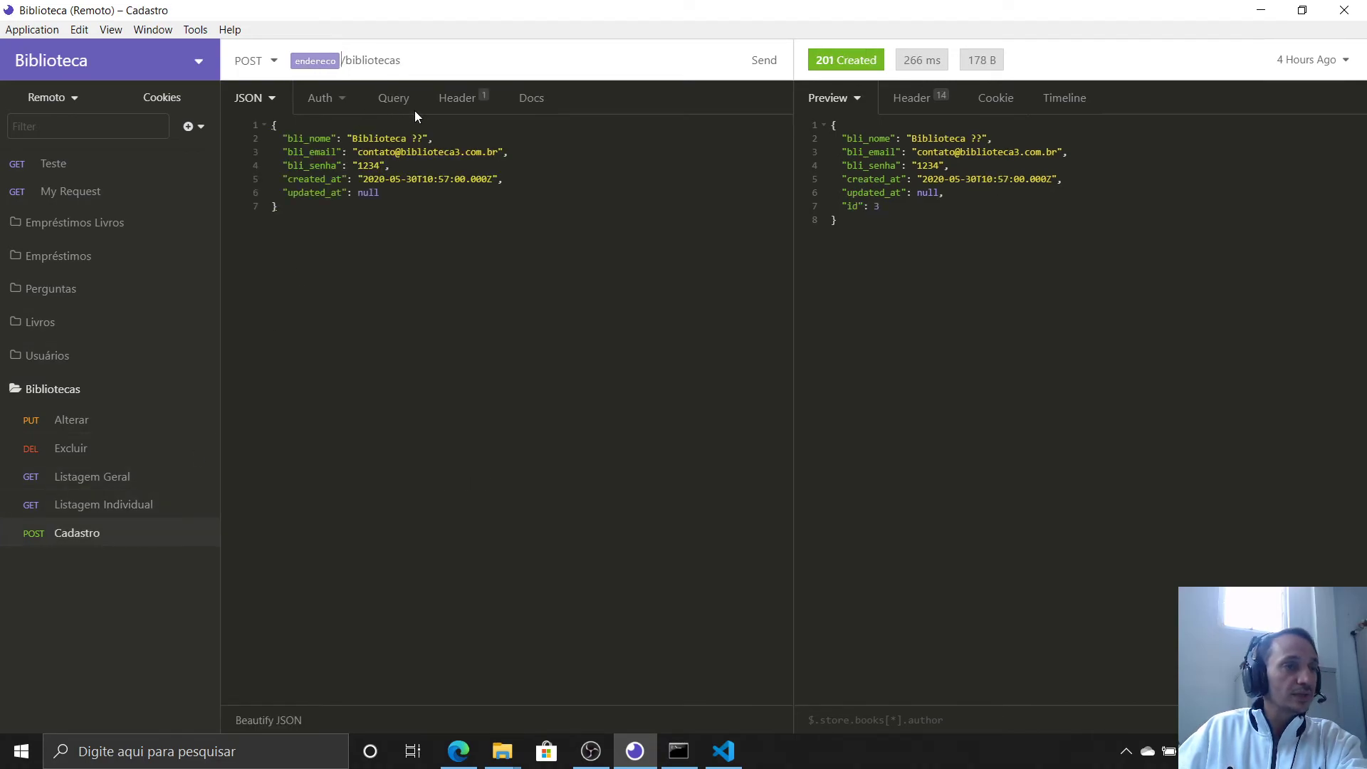
# Send Cadastro to create library id 3 remotely, then list all three via Listagem Geral
pyautogui.click(762, 63)
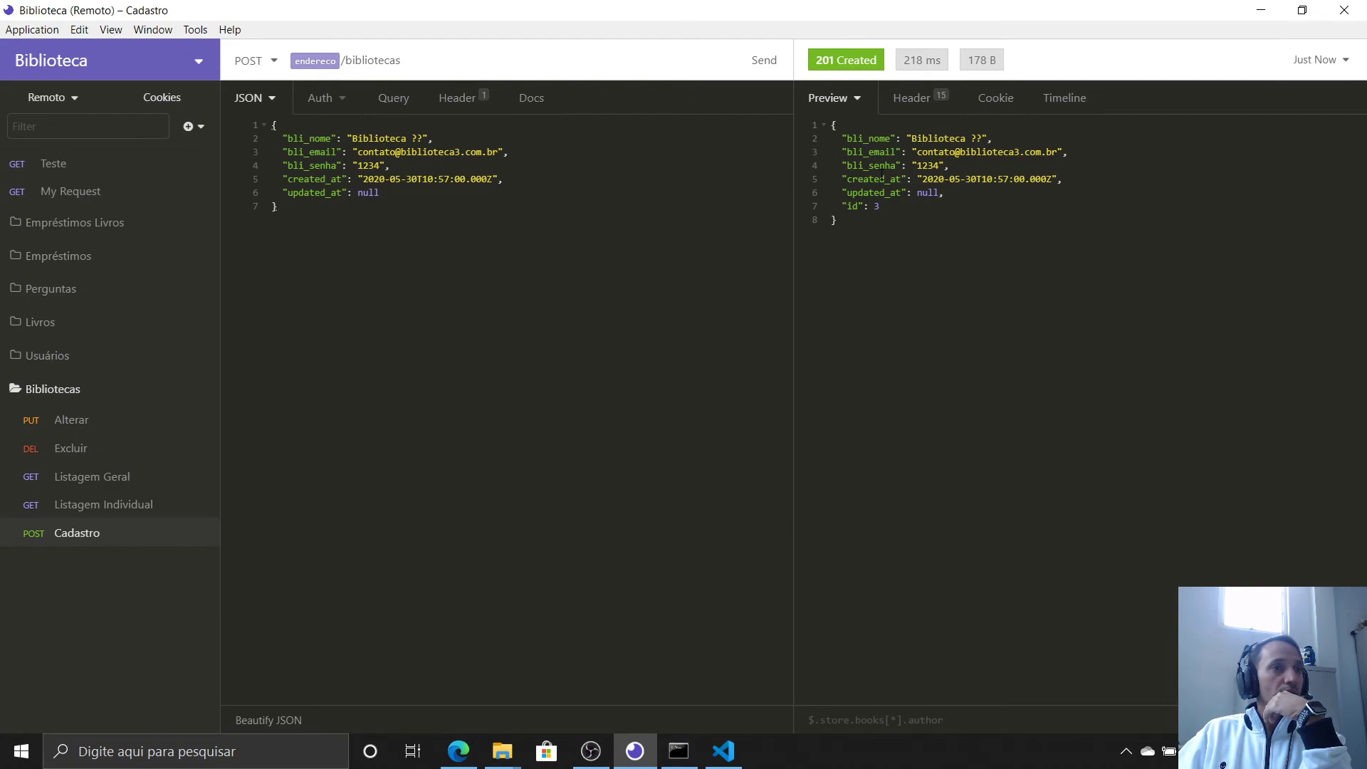
pyautogui.click(63, 484)
pyautogui.click(771, 60)
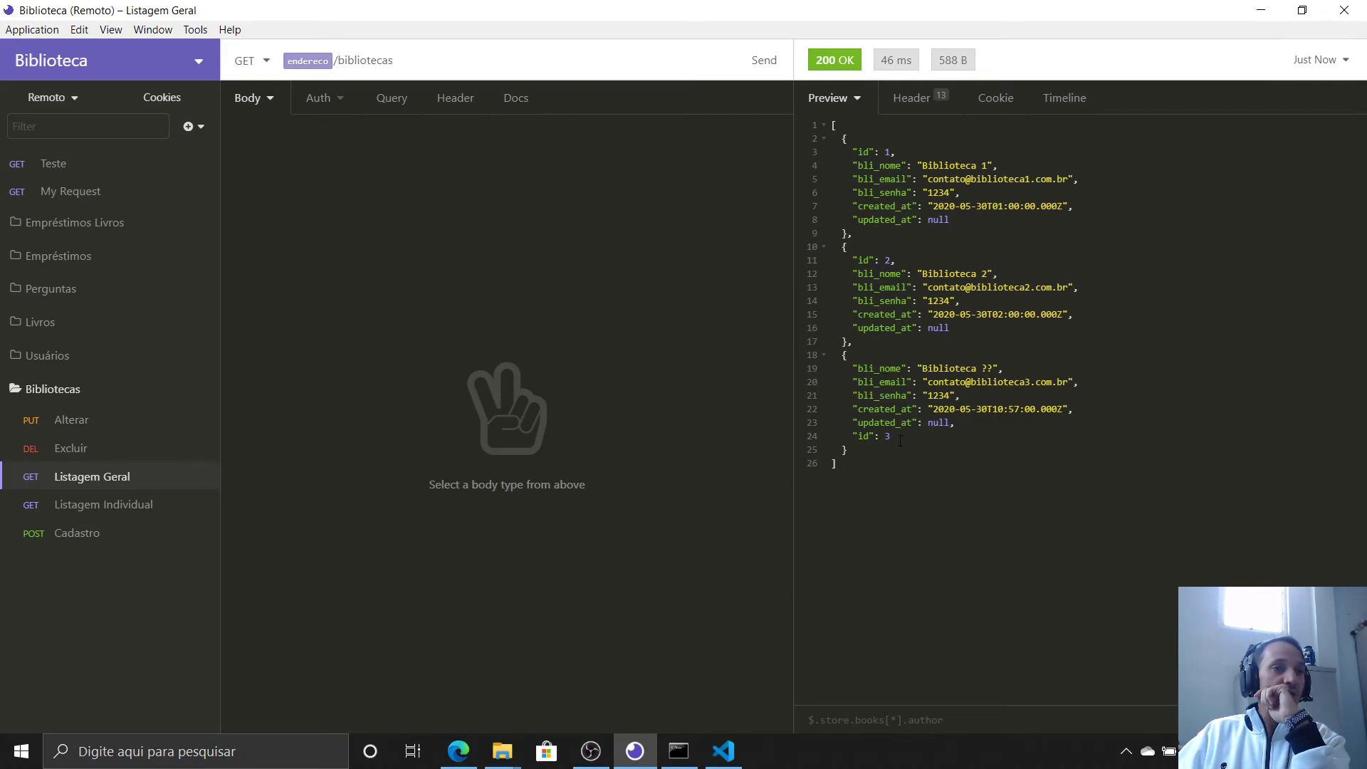
pyautogui.moveTo(901, 441); pyautogui.dragTo(900, 368)
pyautogui.click(901, 368)
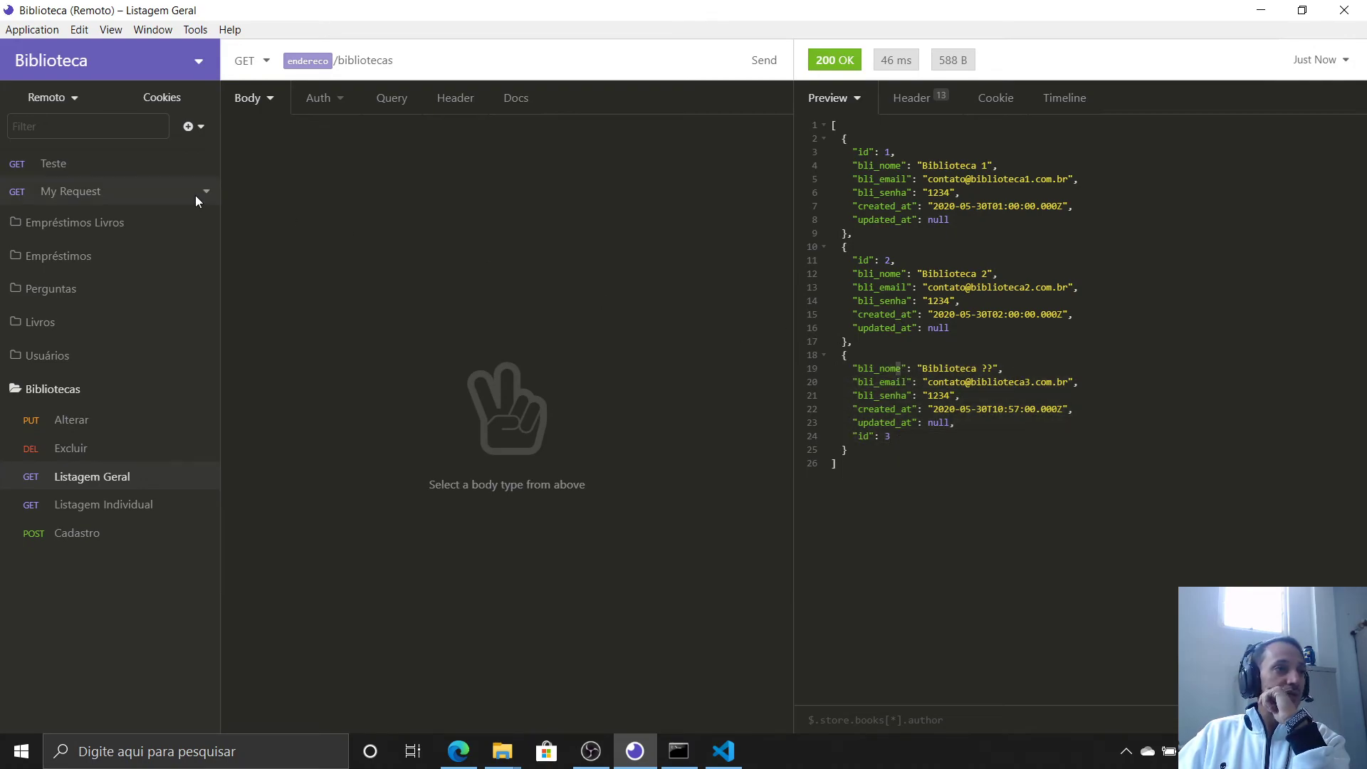
pyautogui.click(66, 100)
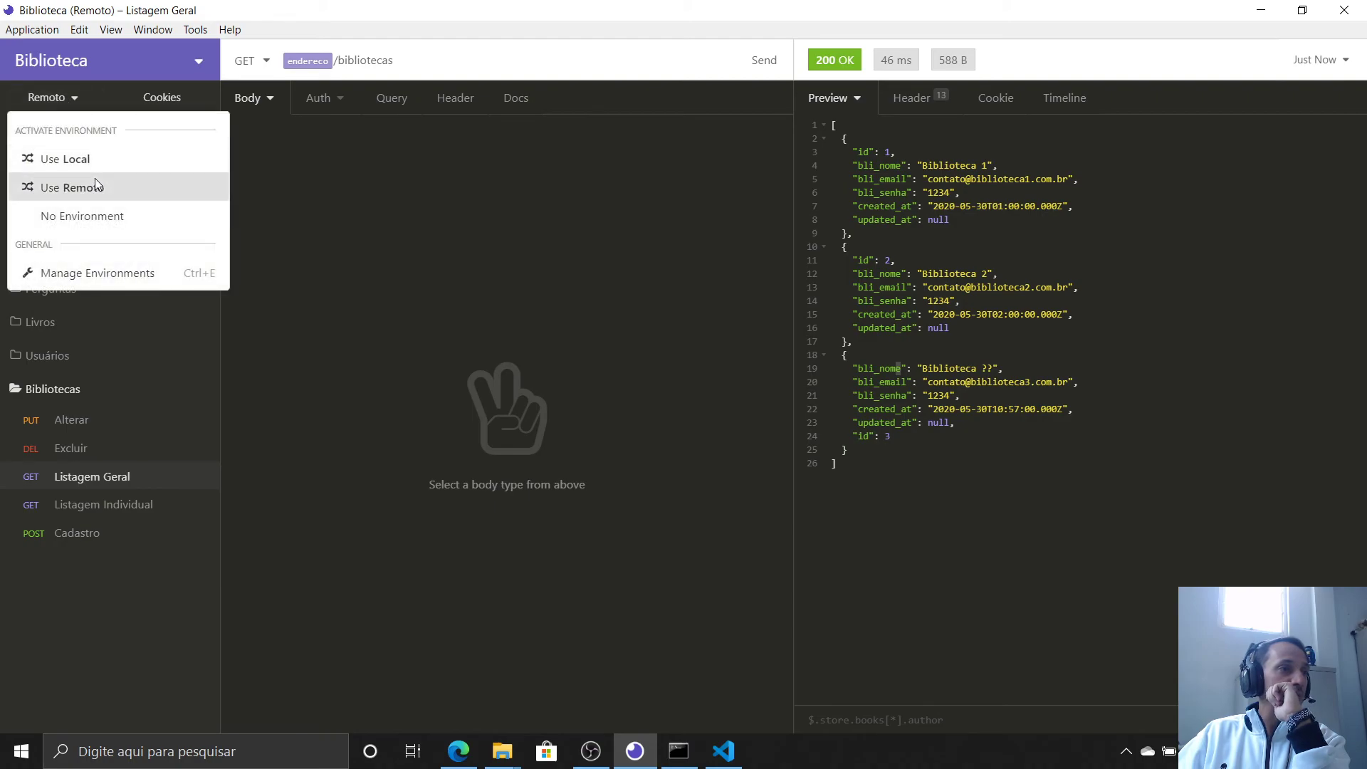
# Switch to Local and resend Listagem Geral, which returns only Biblioteca 1 and 2
pyautogui.click(107, 161)
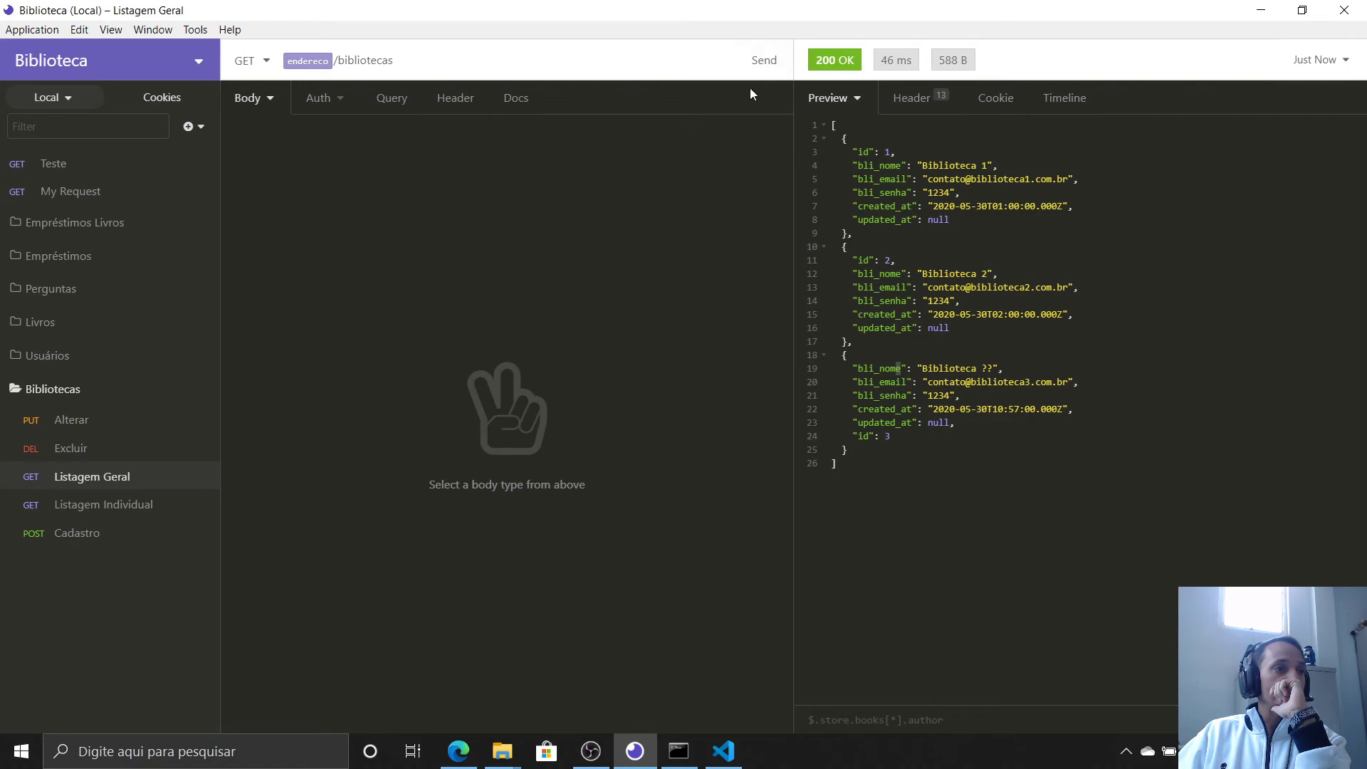
pyautogui.click(766, 59)
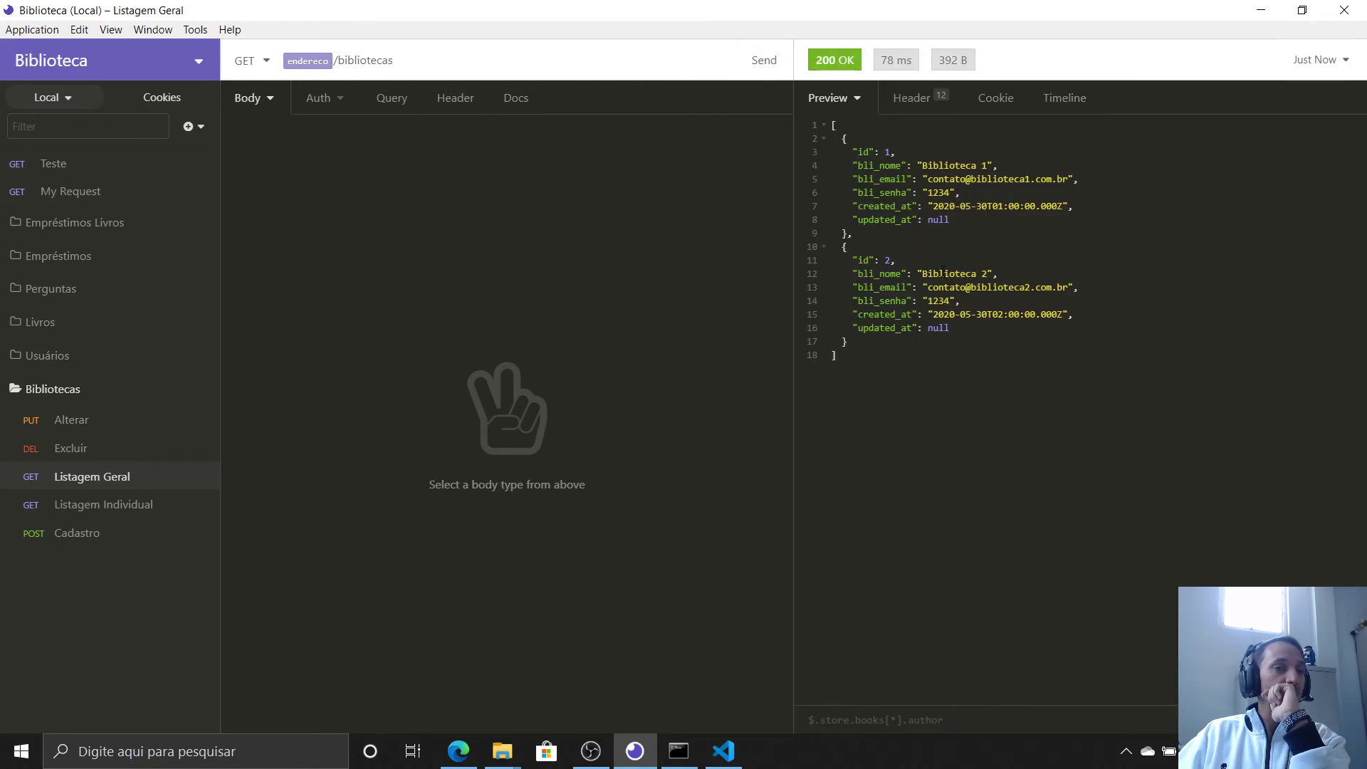
pyautogui.click(95, 101)
pyautogui.click(92, 98)
pyautogui.moveTo(107, 255)
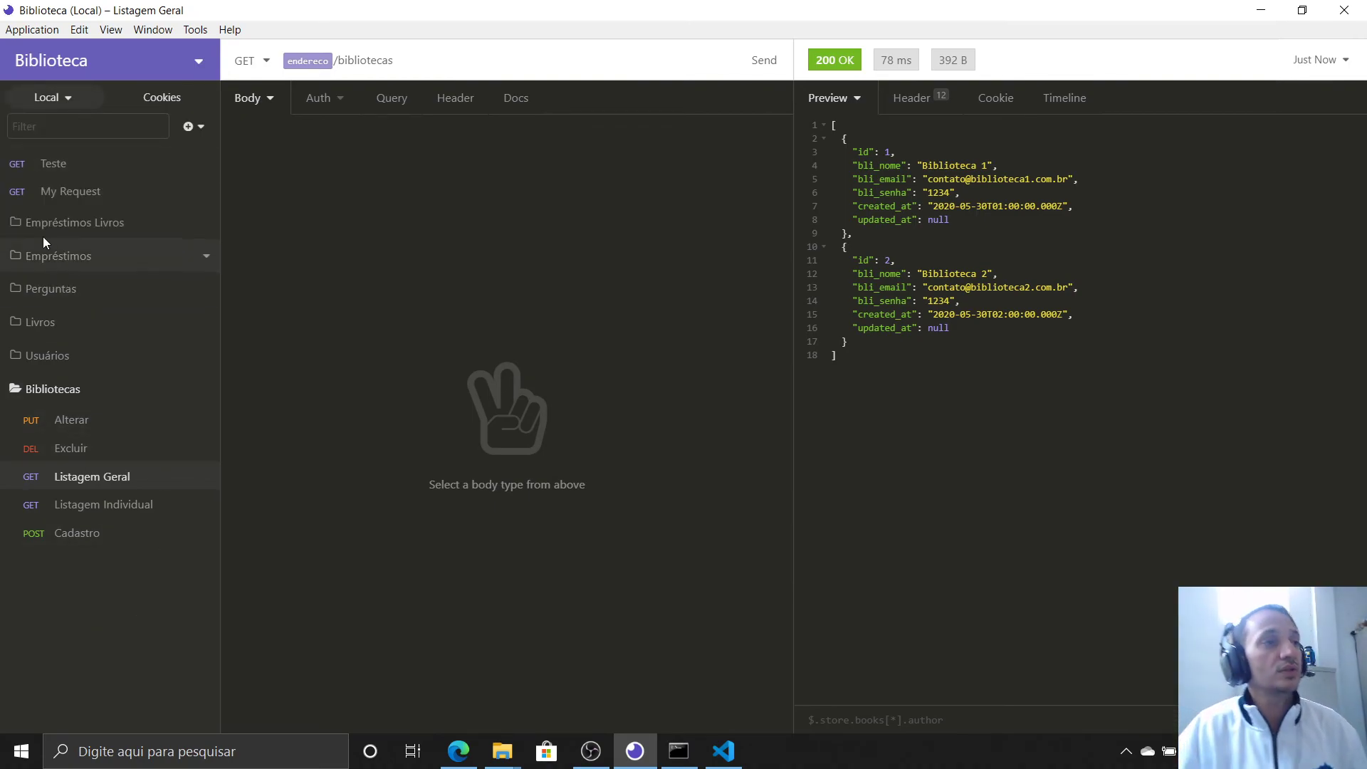
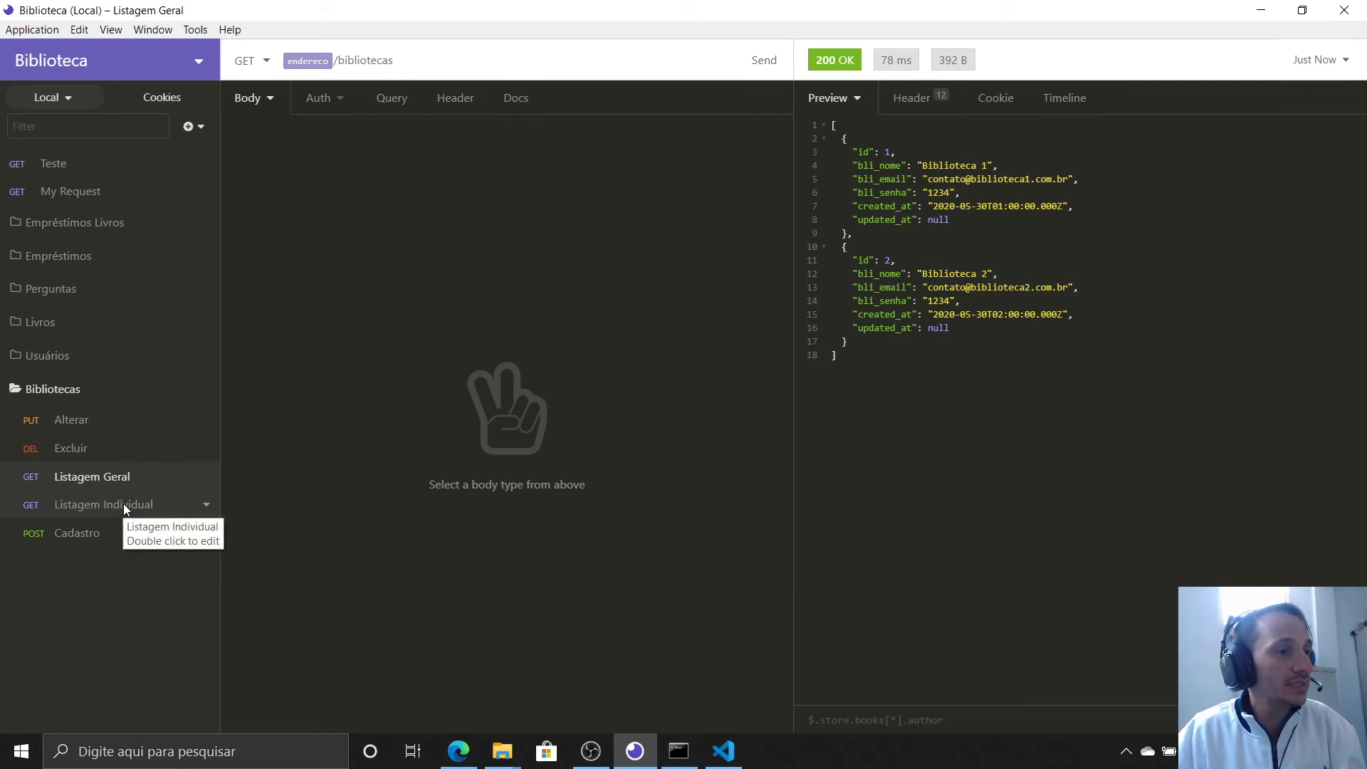
# Switch to the Remoto environment and send Listagem Geral to list all remote libraries
pyautogui.click(50, 97)
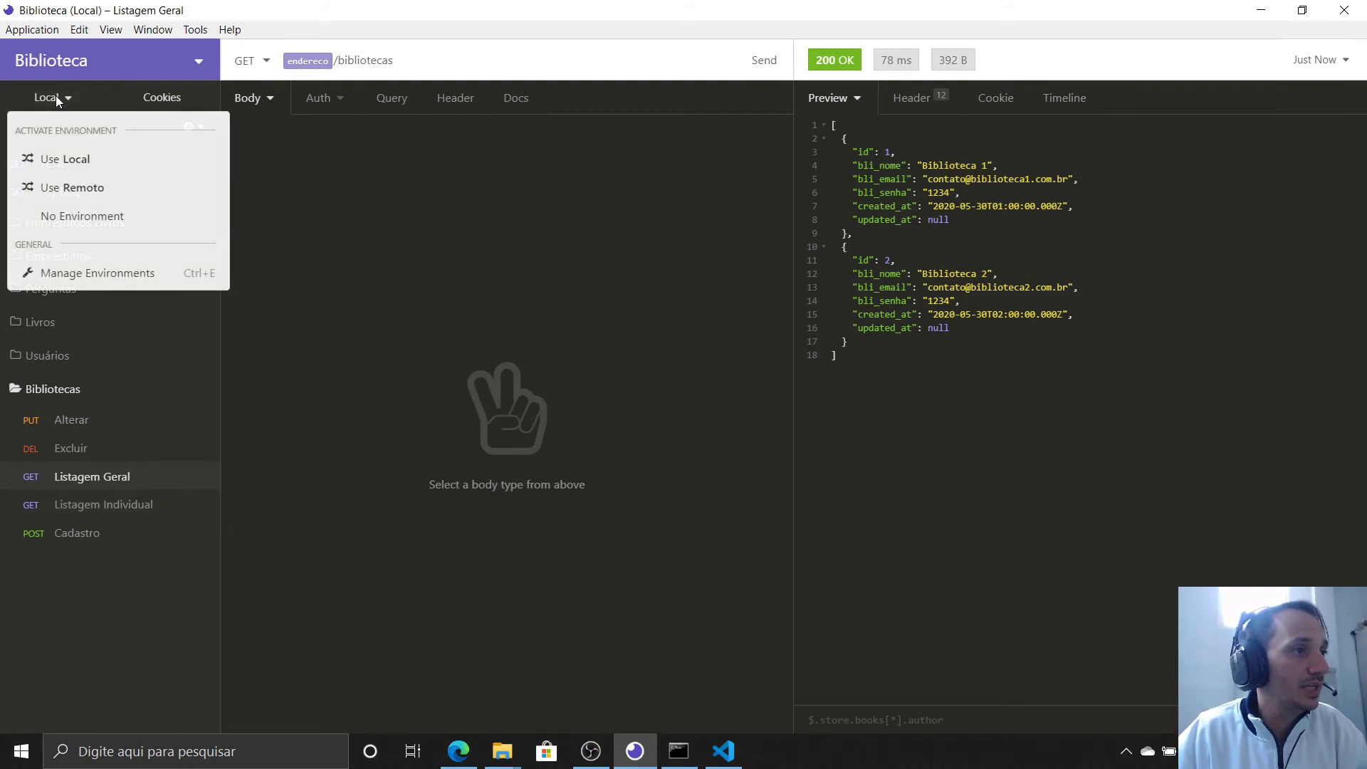
pyautogui.click(82, 216)
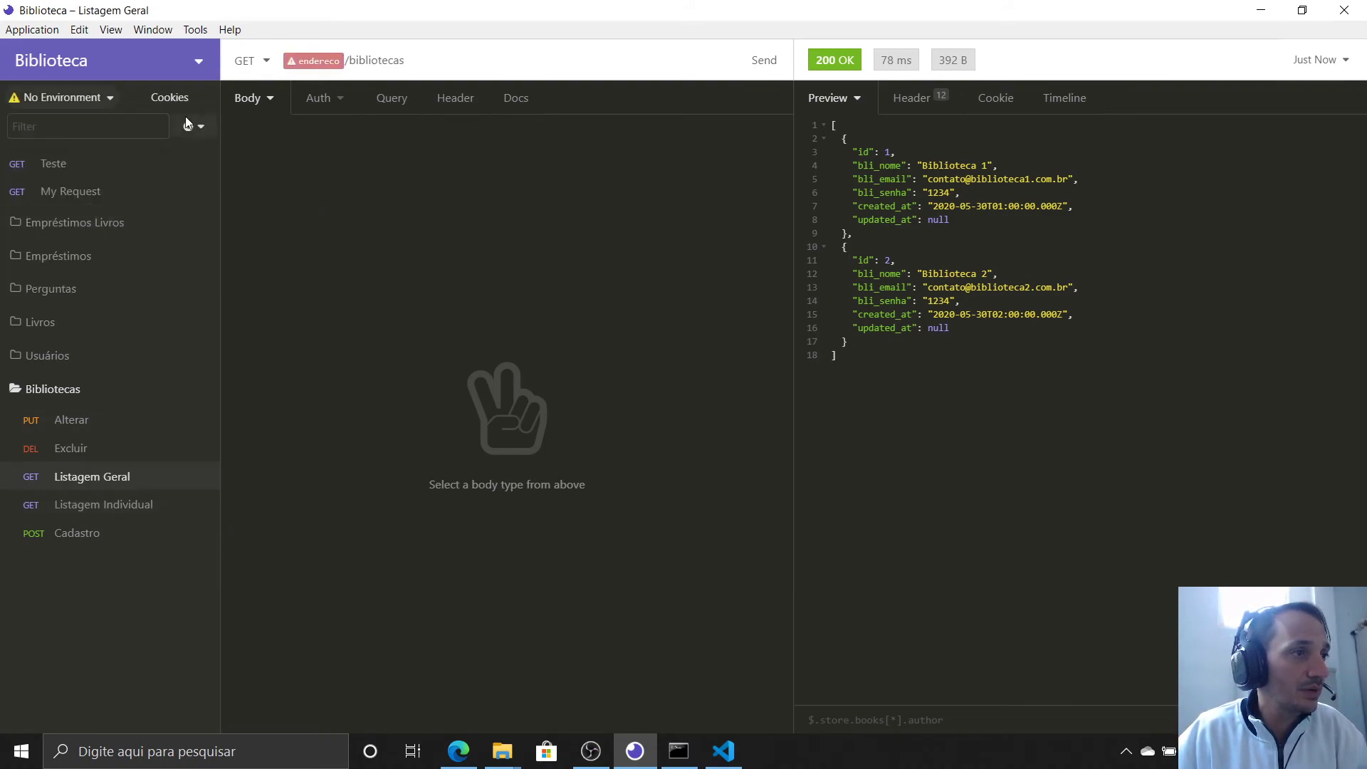
pyautogui.click(67, 95)
pyautogui.click(119, 189)
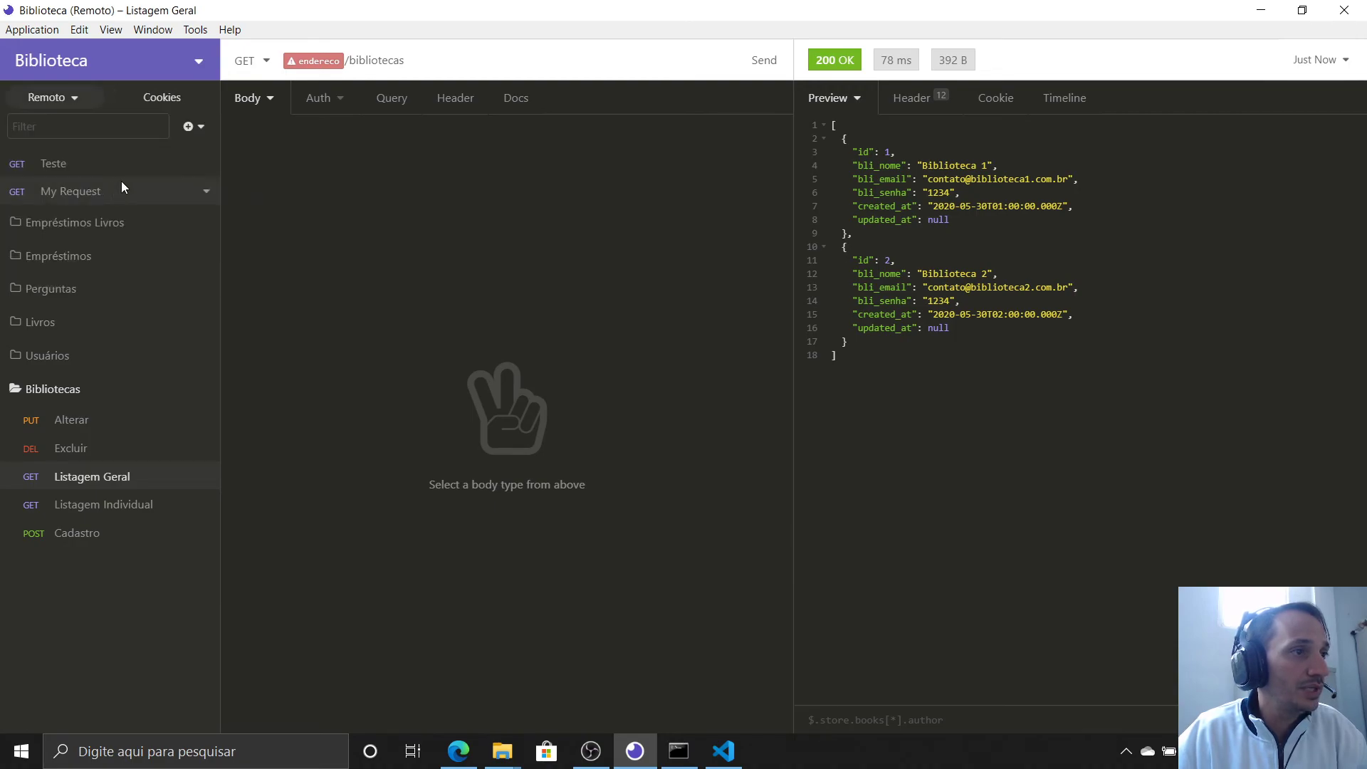
pyautogui.click(766, 60)
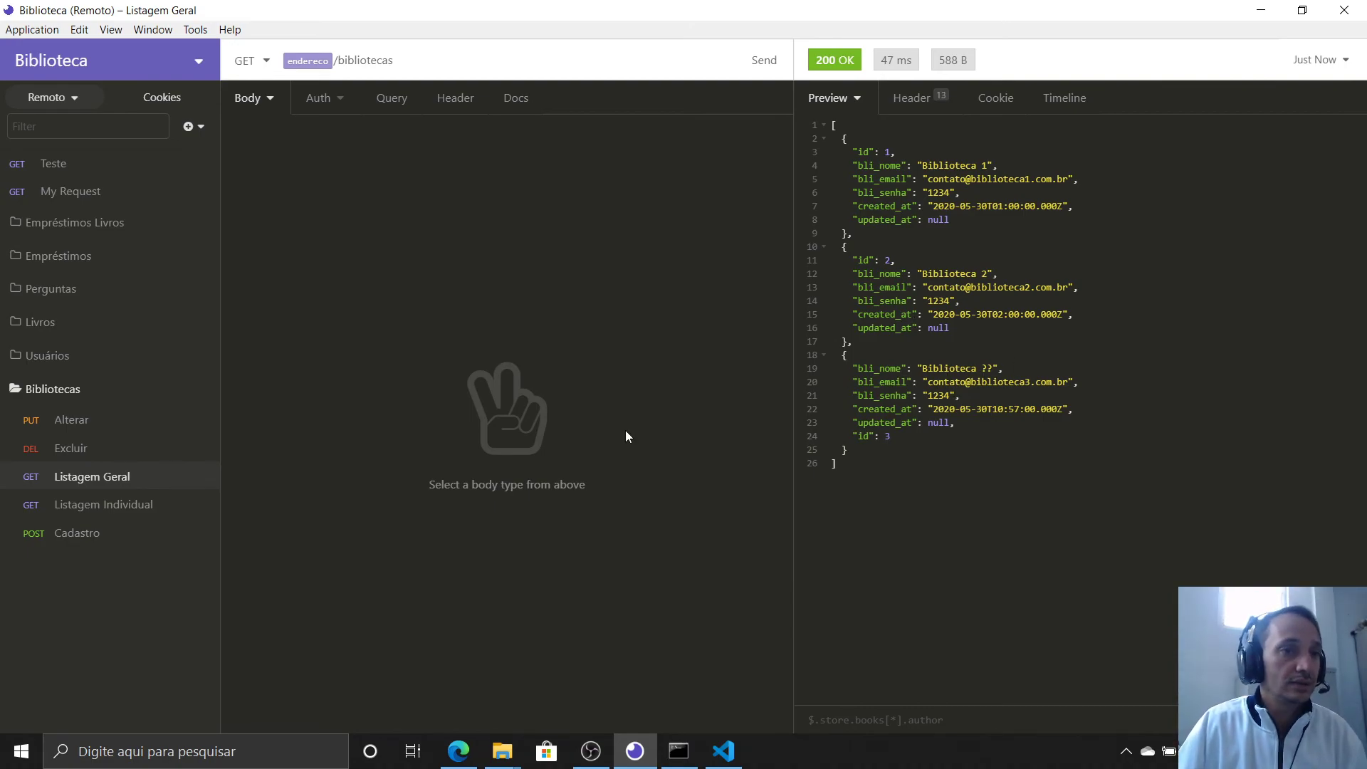
# Send the Excluir request to delete library 3, then re-list to confirm two remain
pyautogui.click(98, 446)
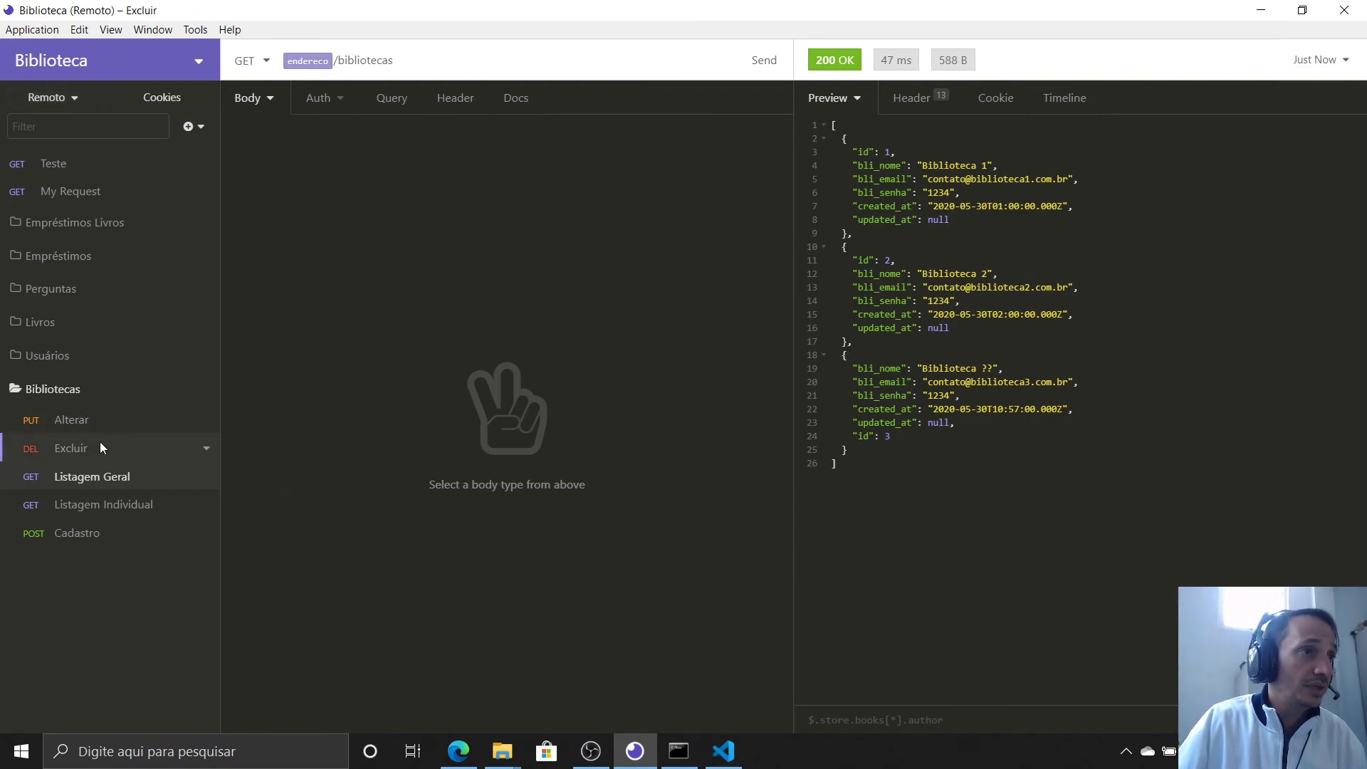
pyautogui.click(764, 59)
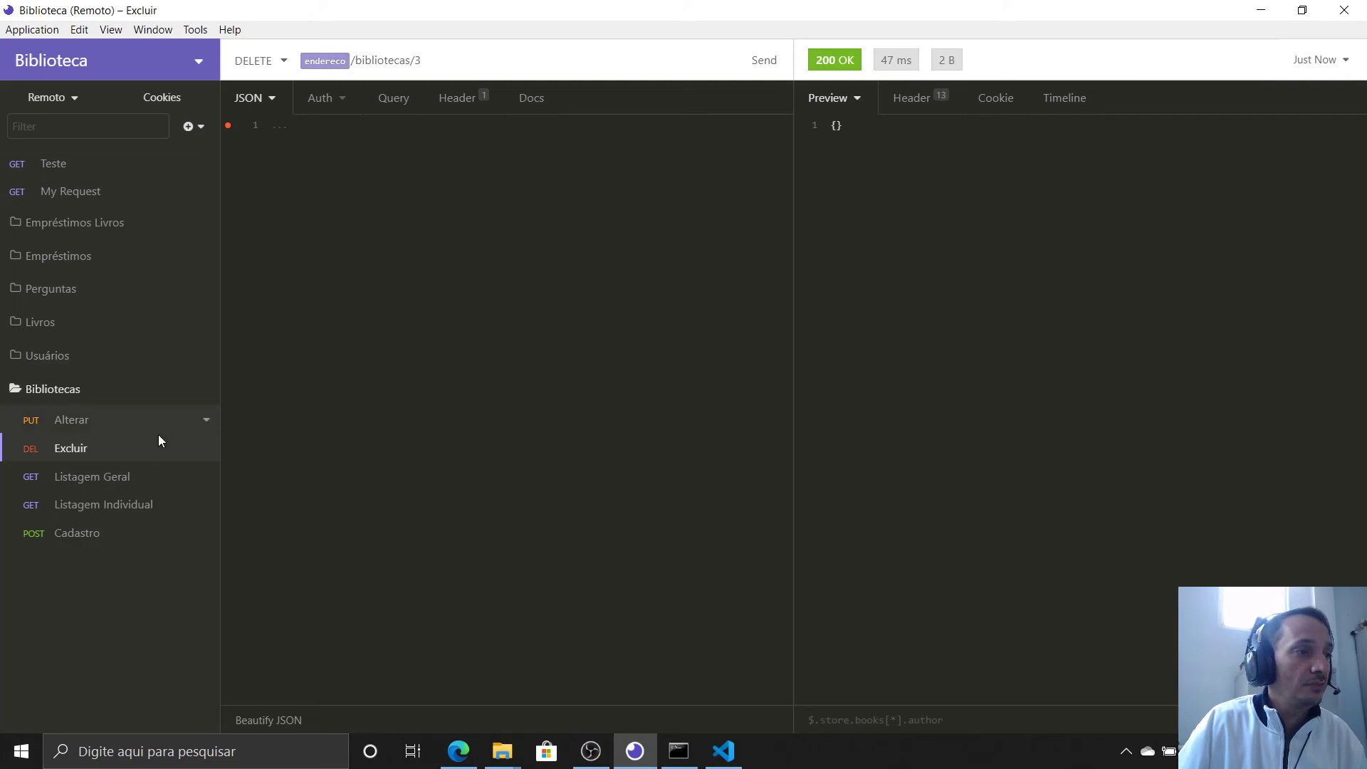
pyautogui.click(85, 479)
pyautogui.click(775, 59)
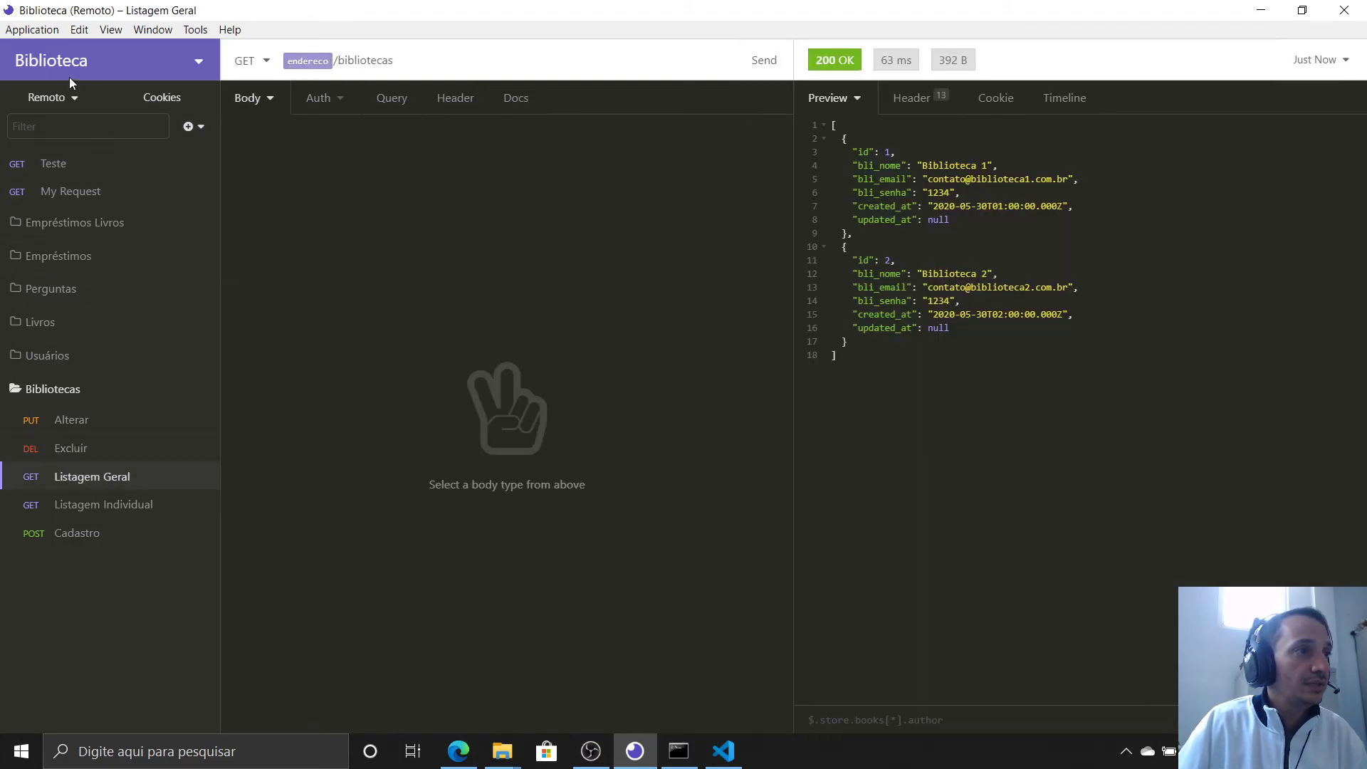
# Switch back to the Local environment and resend Listagem Geral to list local libraries
pyautogui.click(63, 99)
pyautogui.click(71, 155)
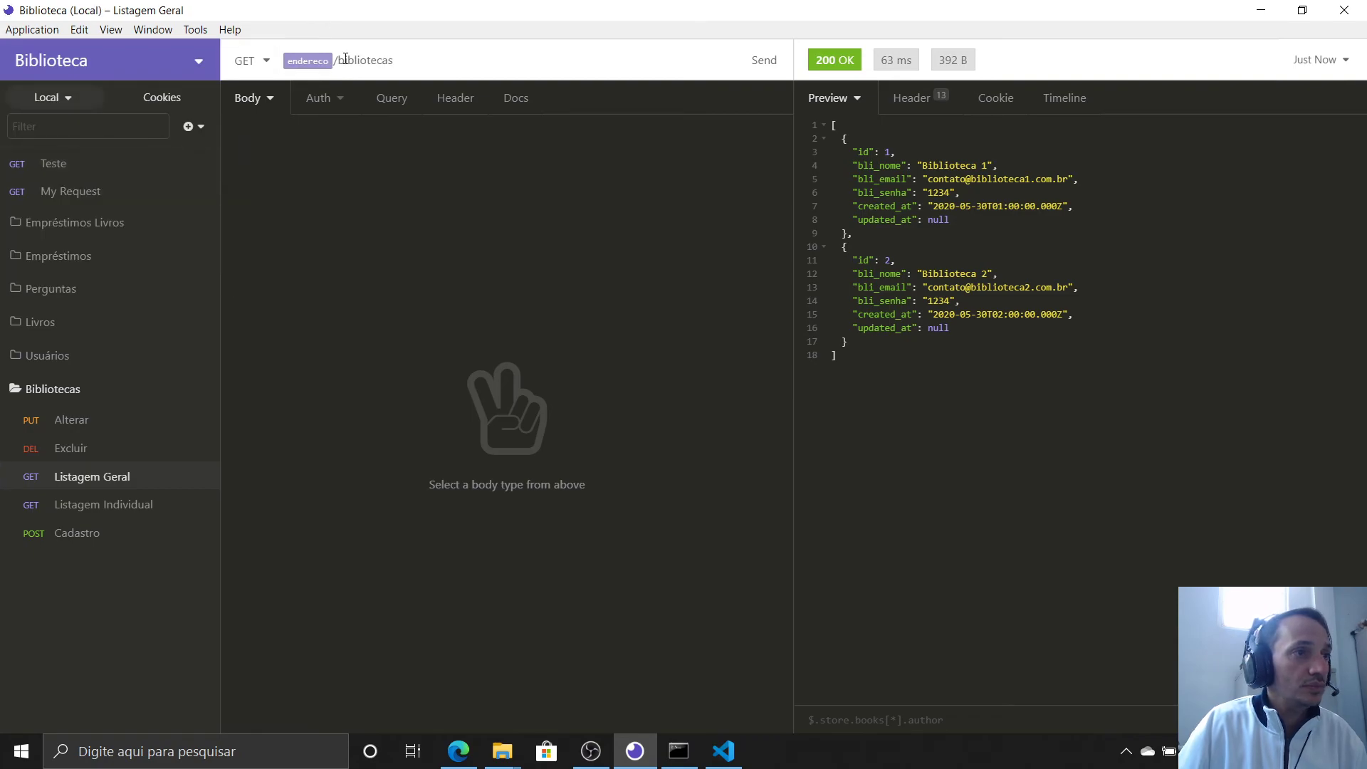
pyautogui.click(759, 61)
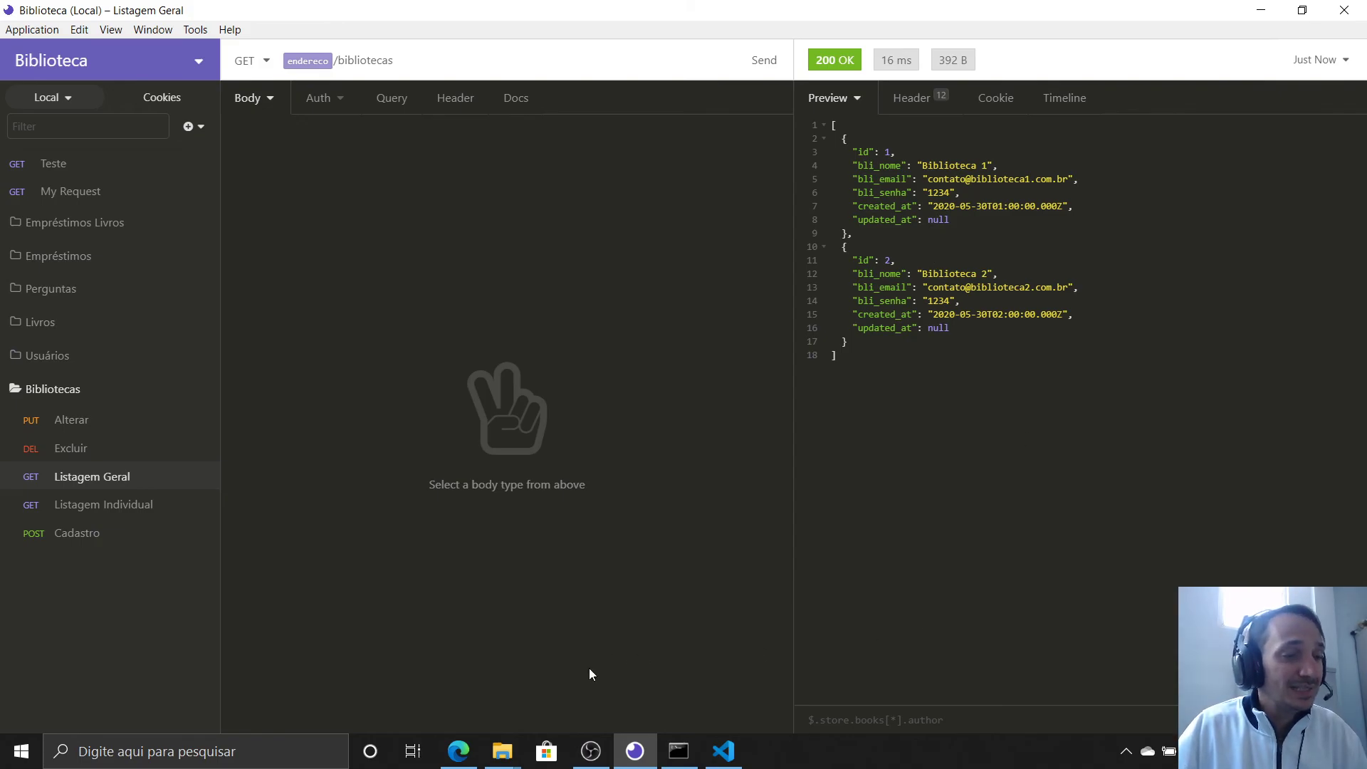
# Stop the blibliotecadb web app in the Azure portal, confirming with Sim
pyautogui.click(448, 760)
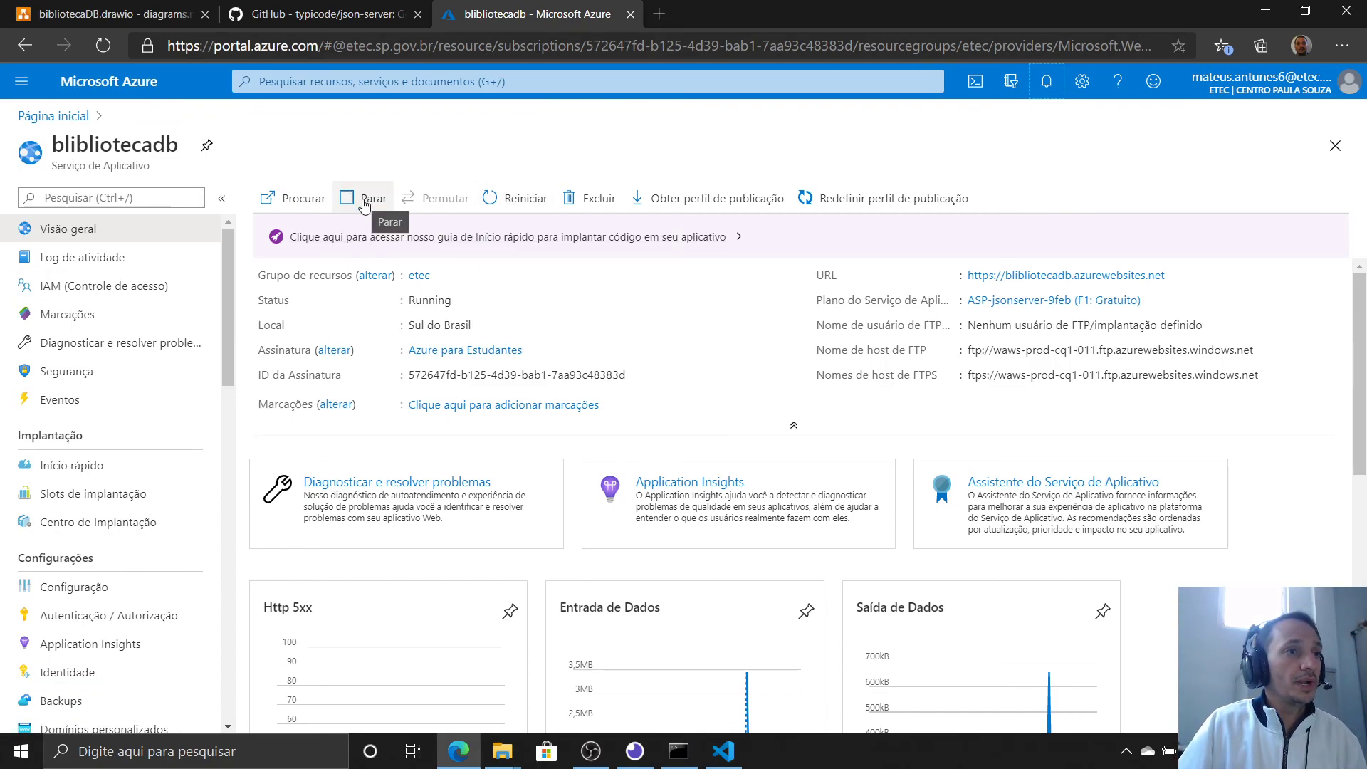
pyautogui.click(366, 199)
pyautogui.click(301, 308)
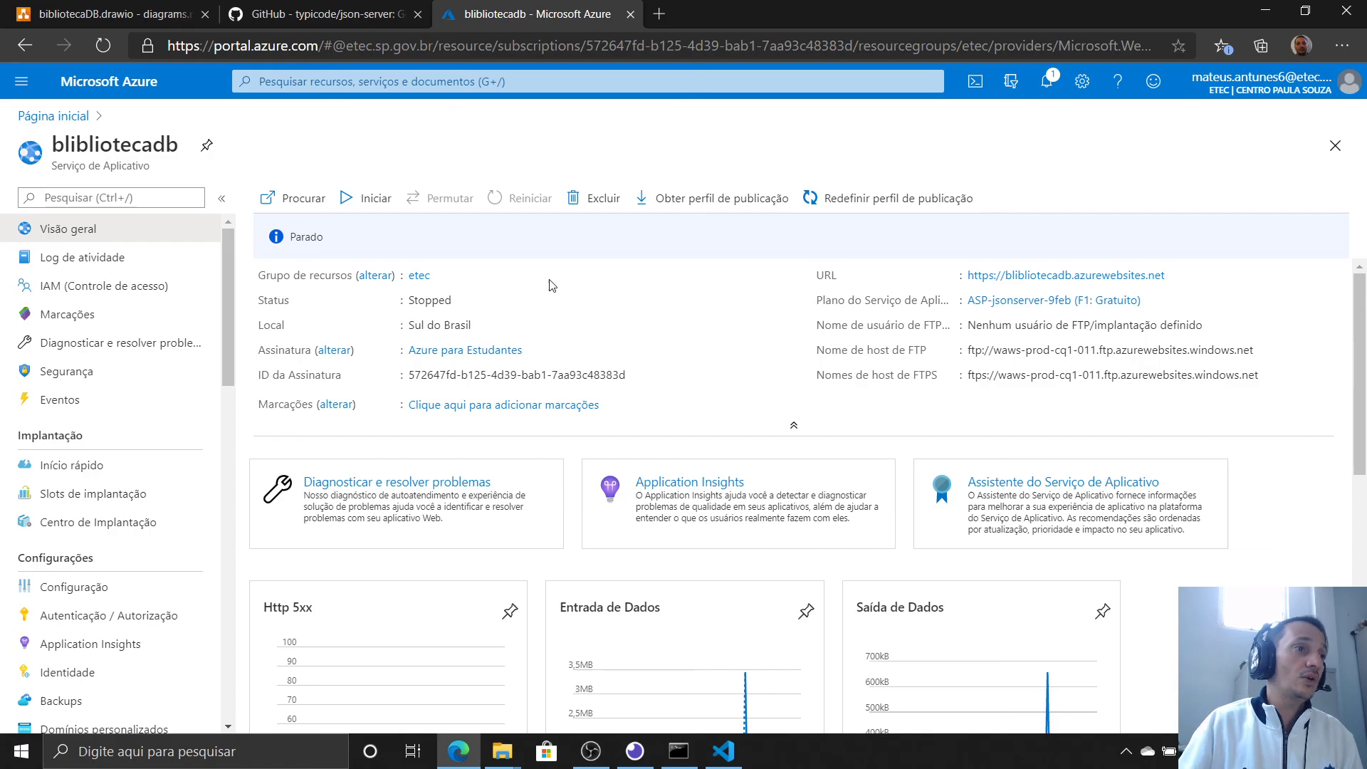
# Reopen blibliotecadb from Página inicial > Serviços de Aplicativos to see its Stopped status
pyautogui.click(82, 116)
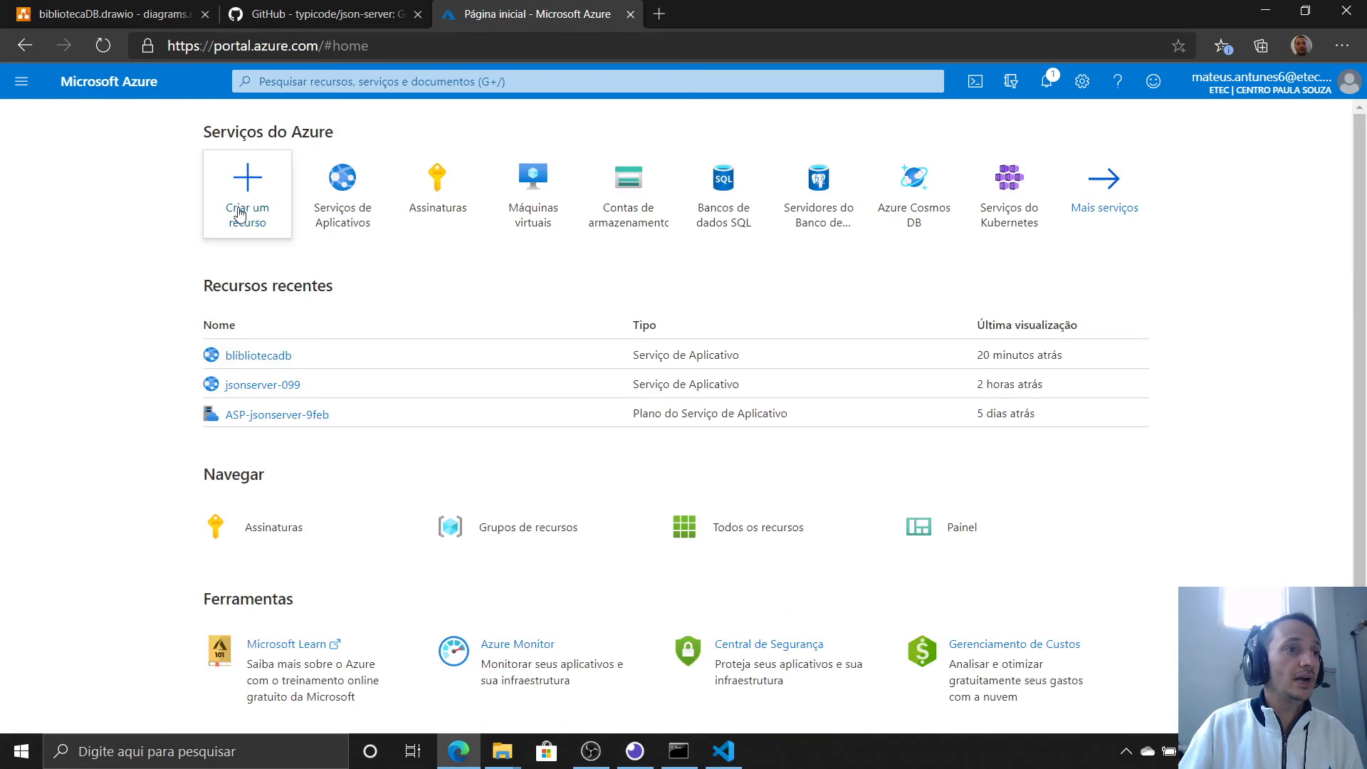
pyautogui.click(342, 191)
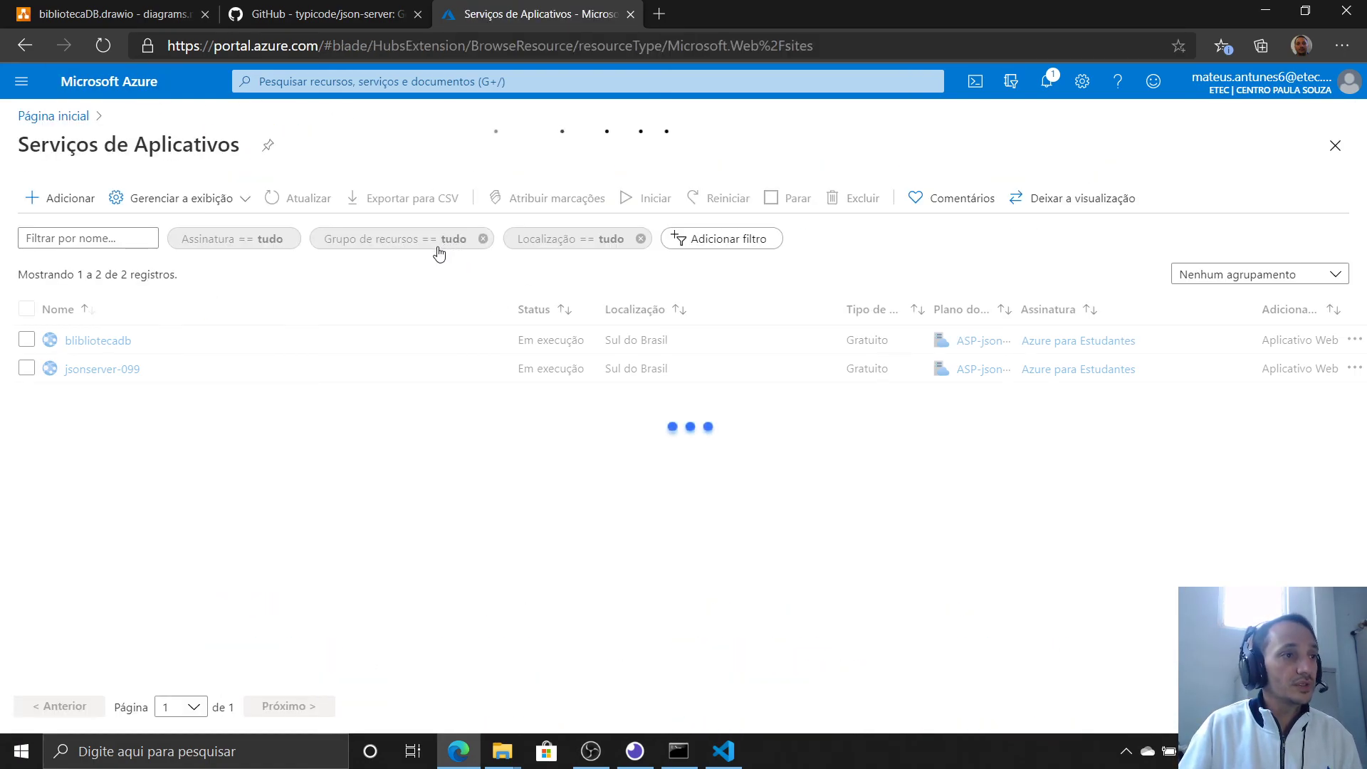
pyautogui.click(98, 341)
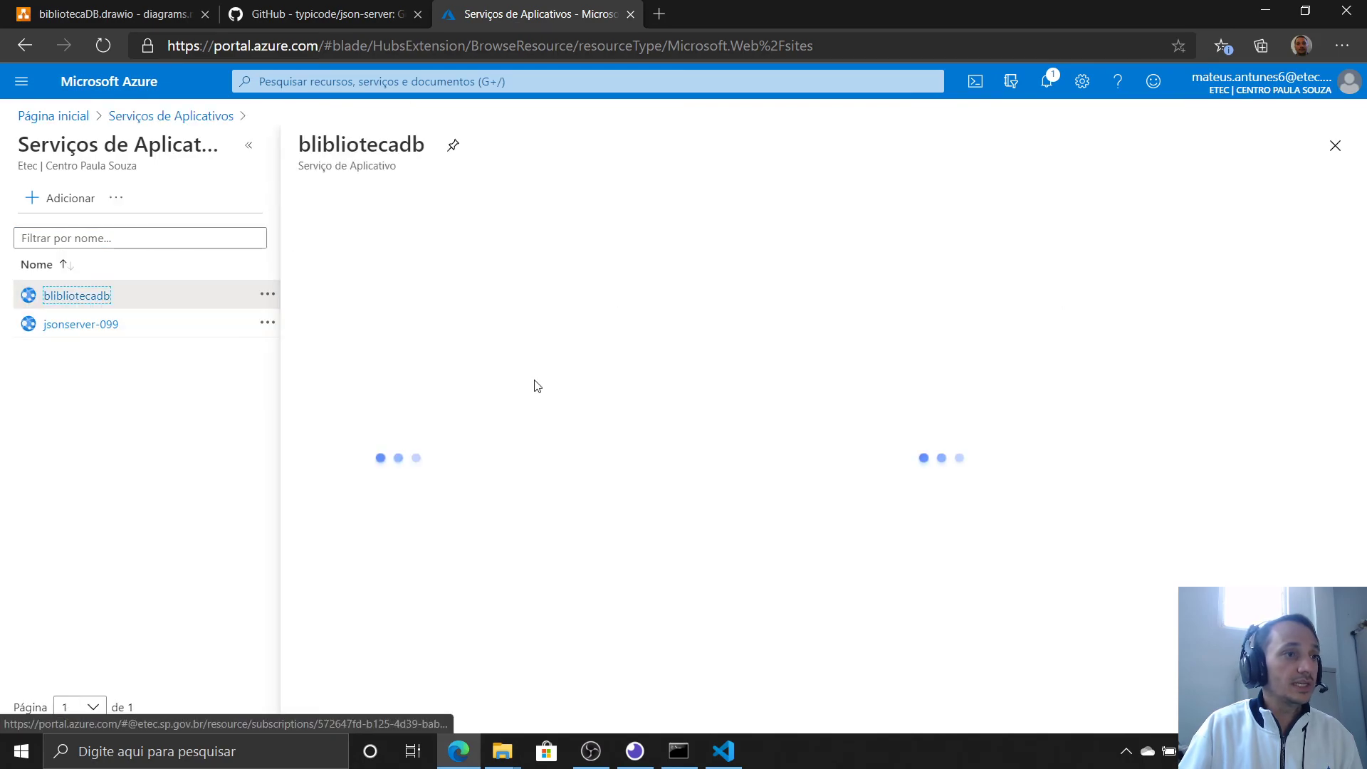